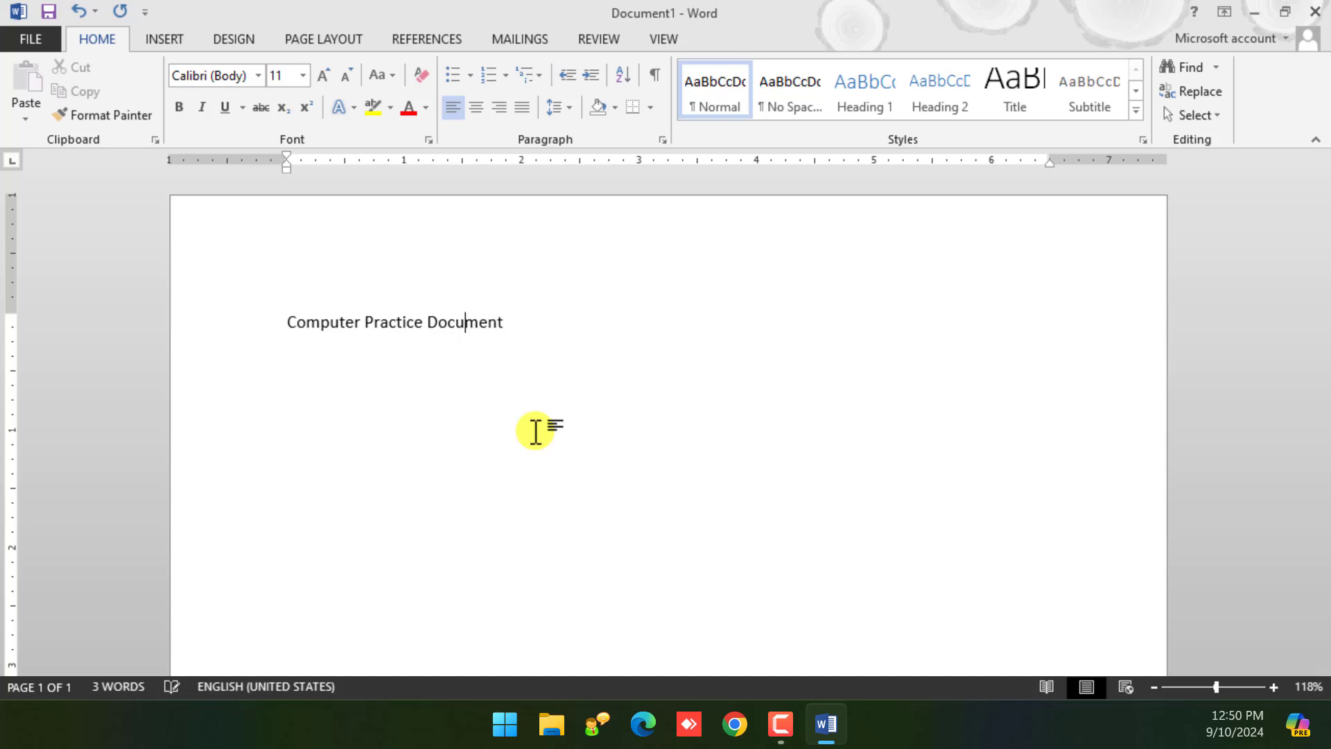
Generate placeholder paragraphs with =rand() on a new line below "Computer Practice Document"
key("Return")
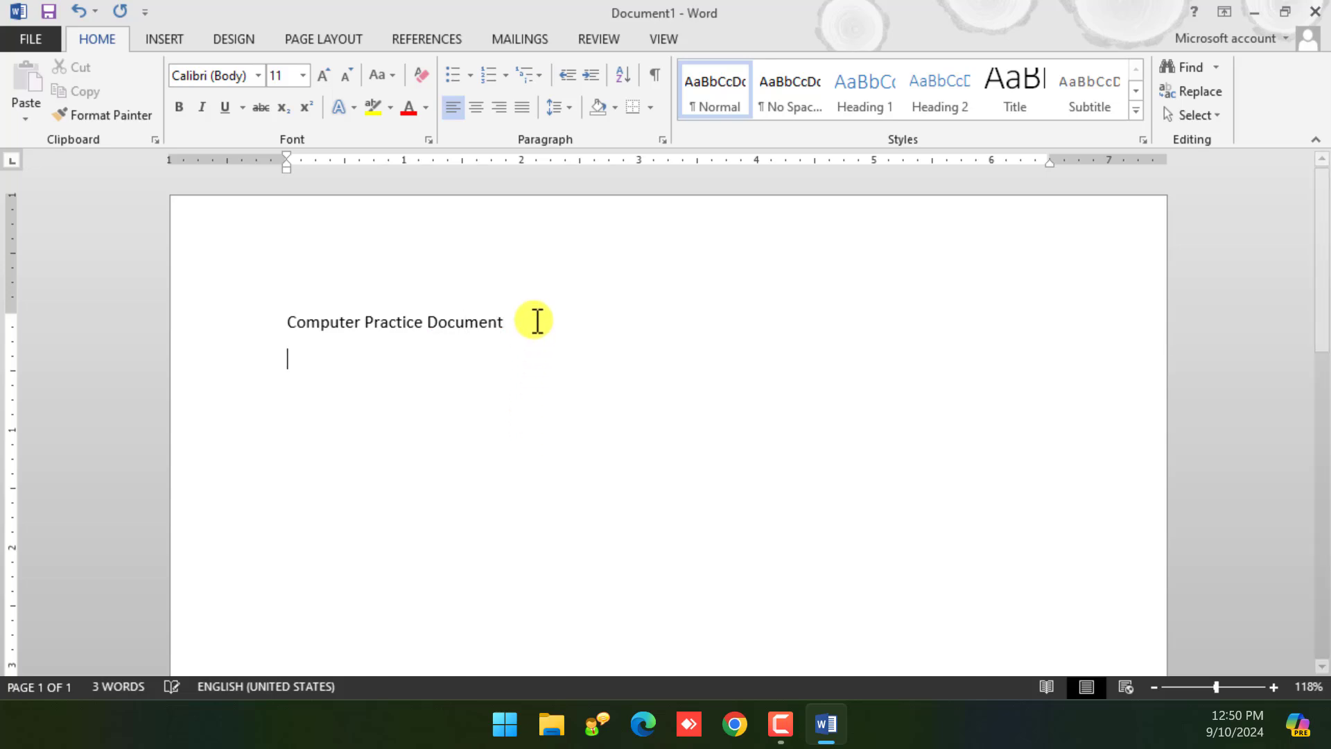
type("=")
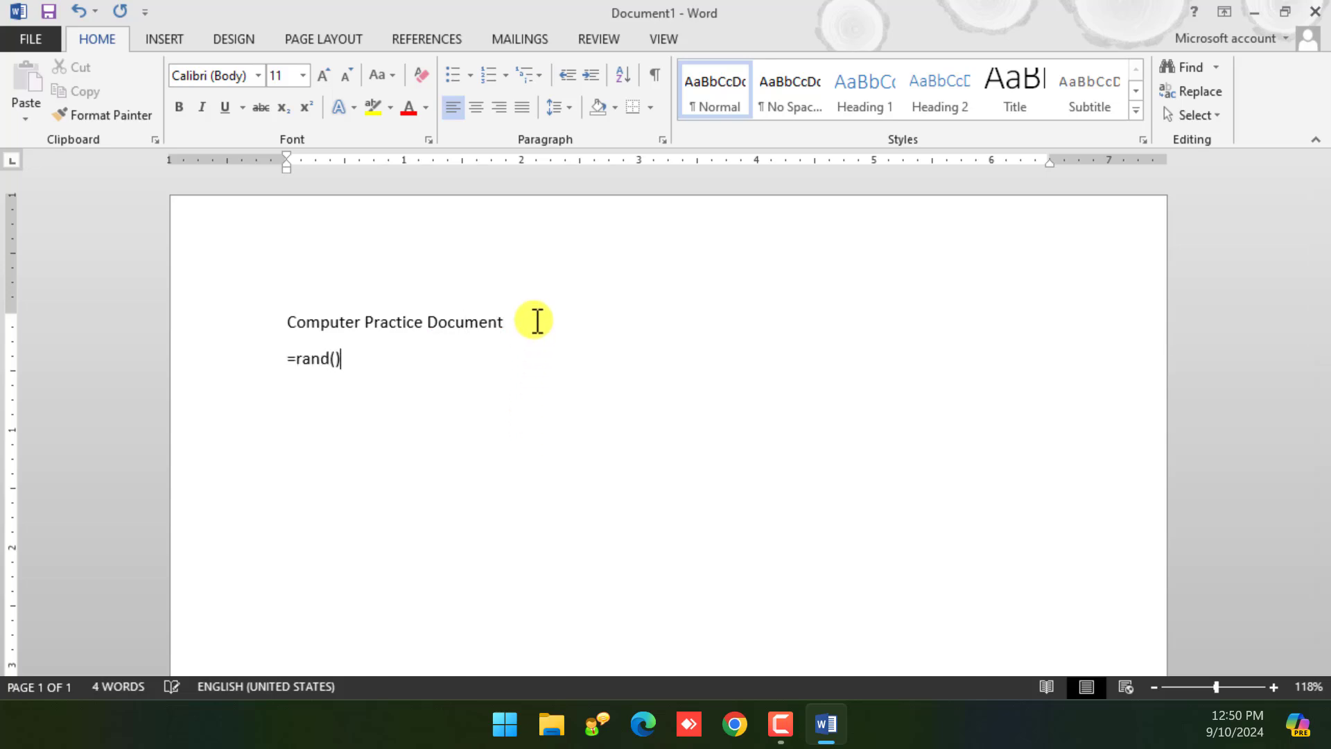
type("rand()")
key("Return")
Format the "Computer Practice Document" line with the Title style, trying Heading 1 first
scroll(535, 322, "up", 4)
left_click(548, 299)
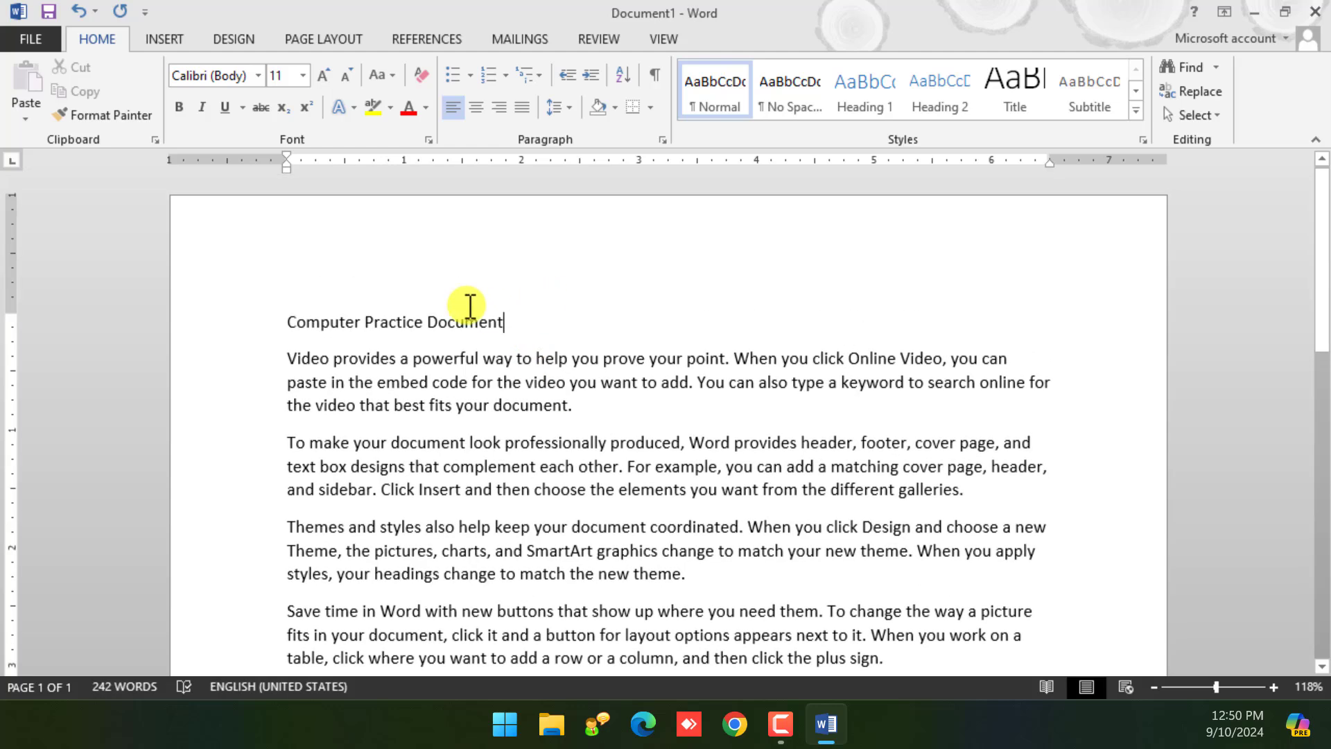
left_click(862, 102)
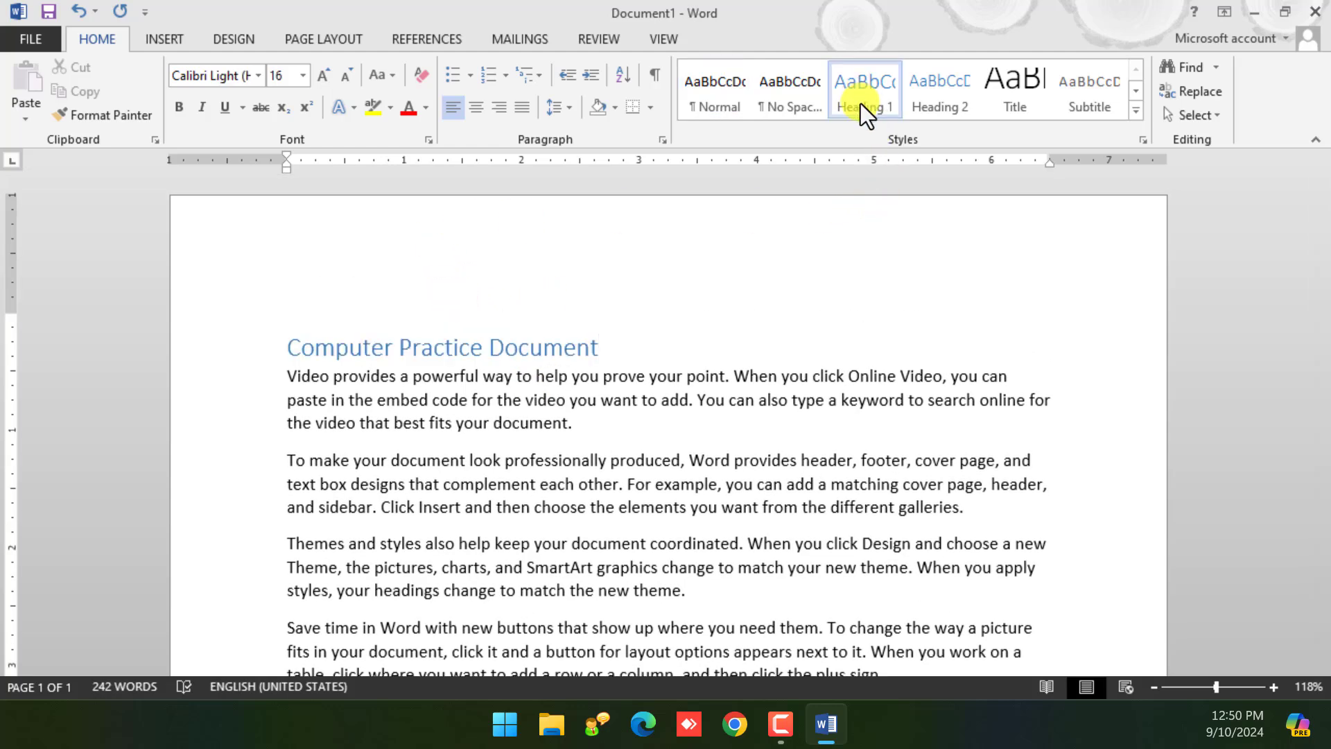
left_click(1021, 96)
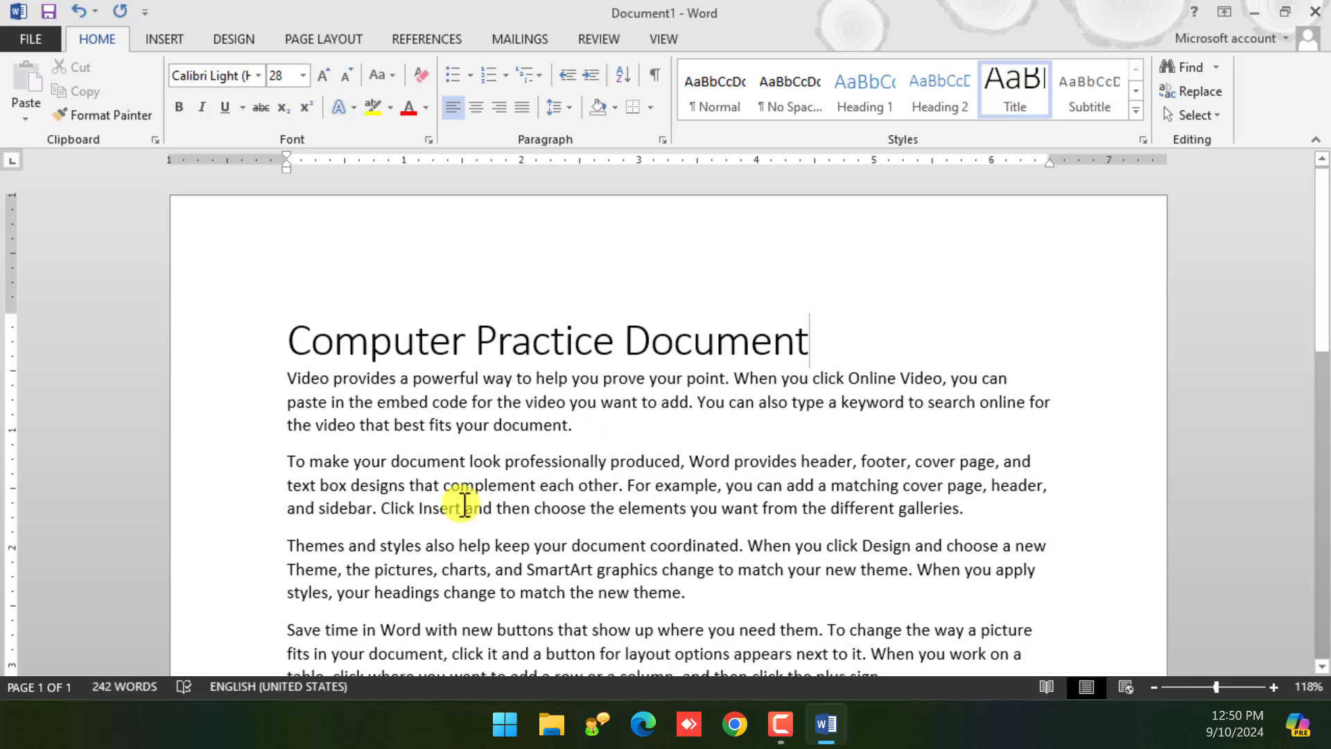
left_click_drag(290, 376, 486, 613)
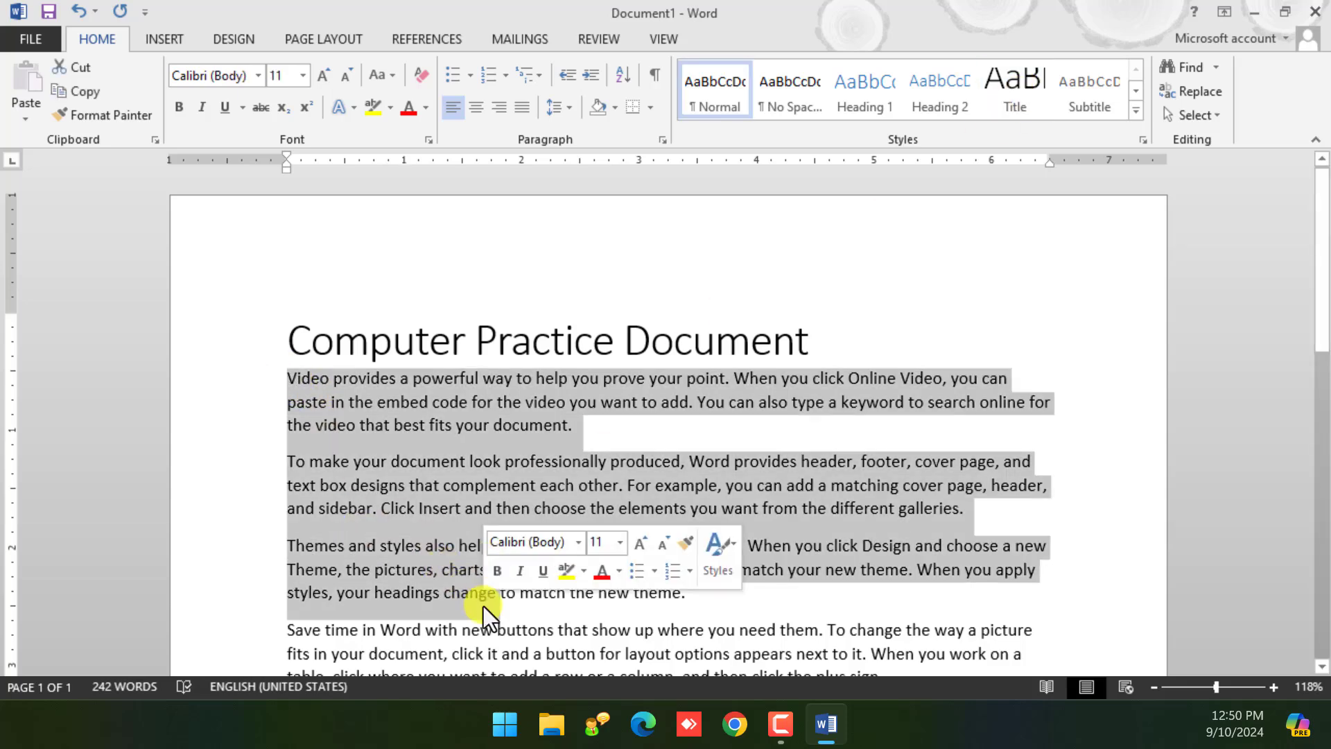
scroll(506, 538, "down", 3)
left_click(564, 539, "shift")
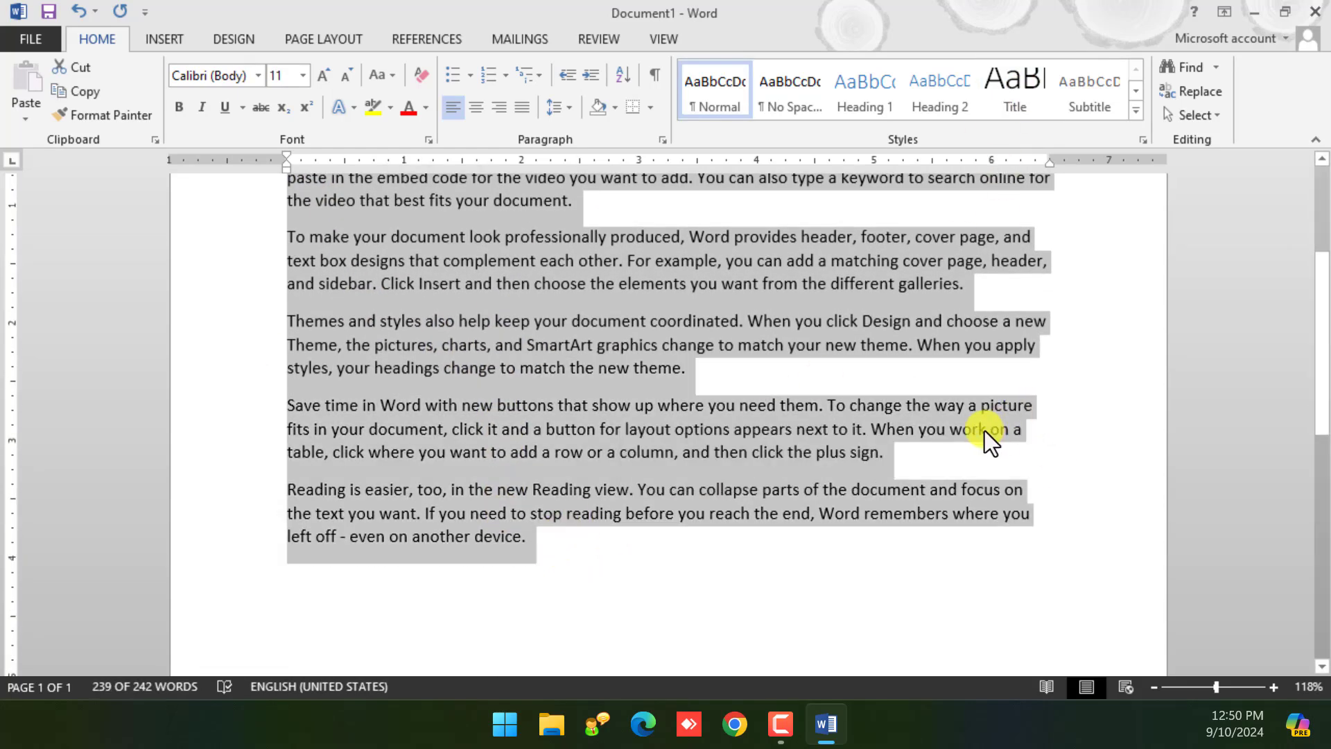
scroll(983, 427, "up", 2)
scroll(982, 427, "down", 1)
scroll(784, 402, "up", 1)
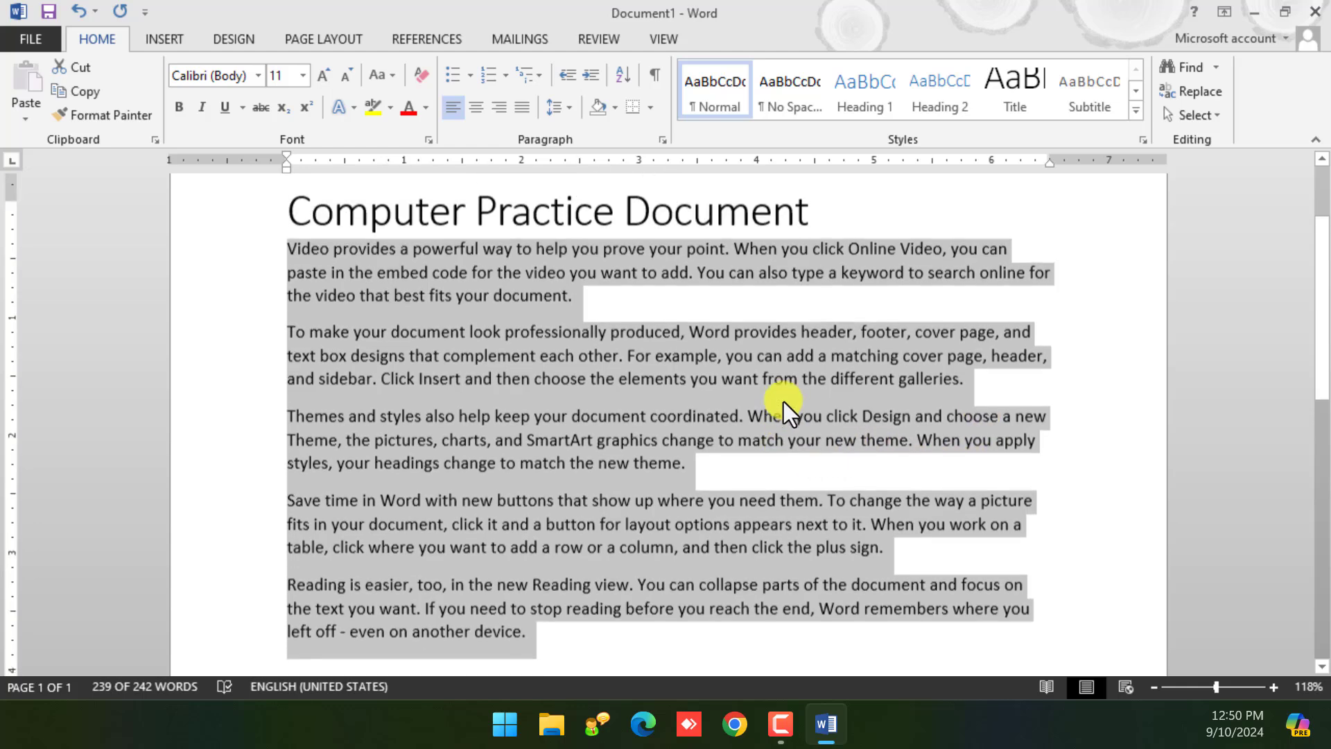
left_click(529, 286)
left_click(292, 229)
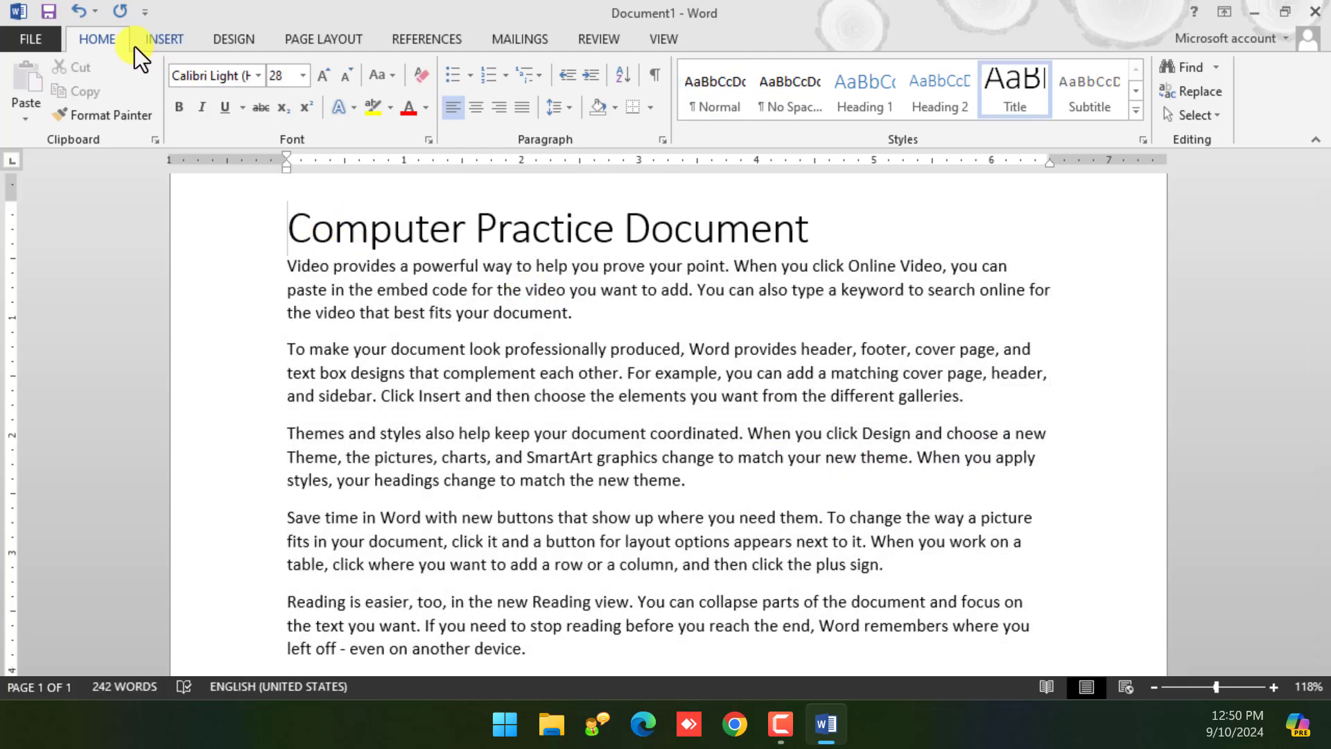
left_click(154, 38)
left_click(229, 36)
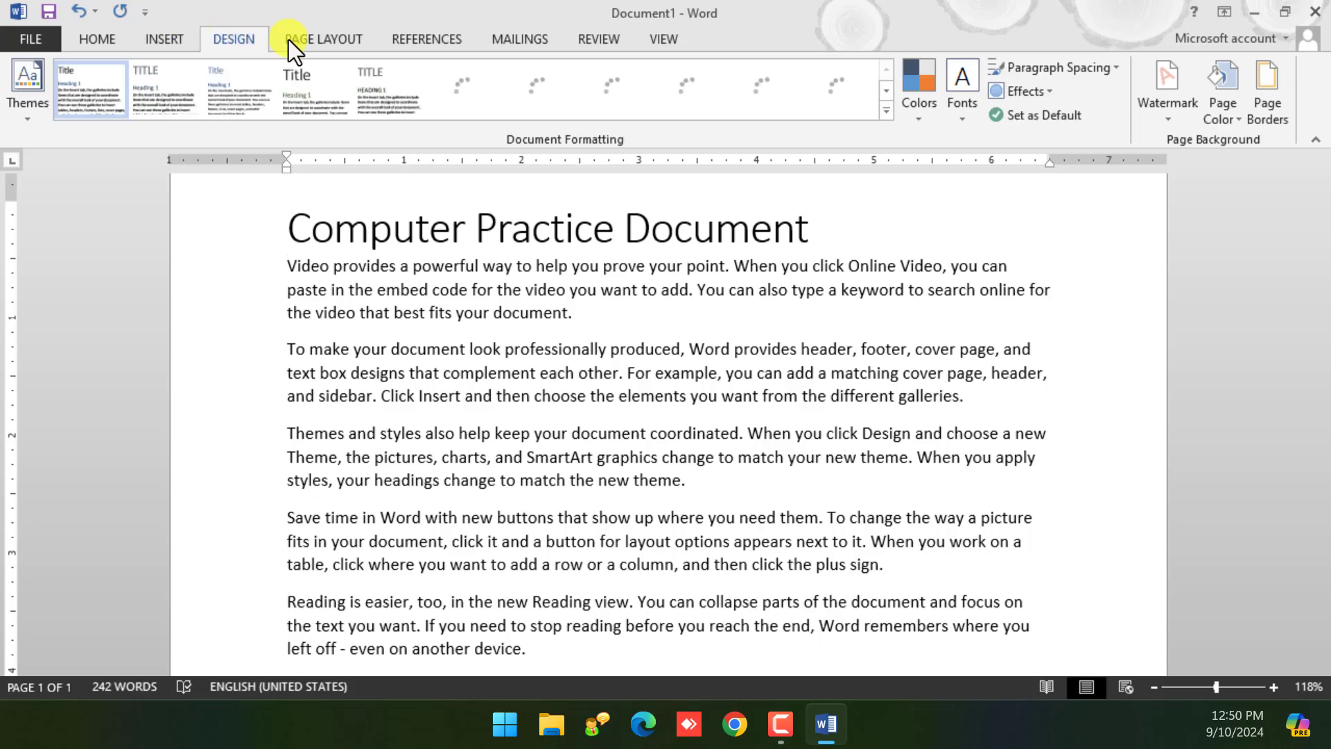
left_click(324, 41)
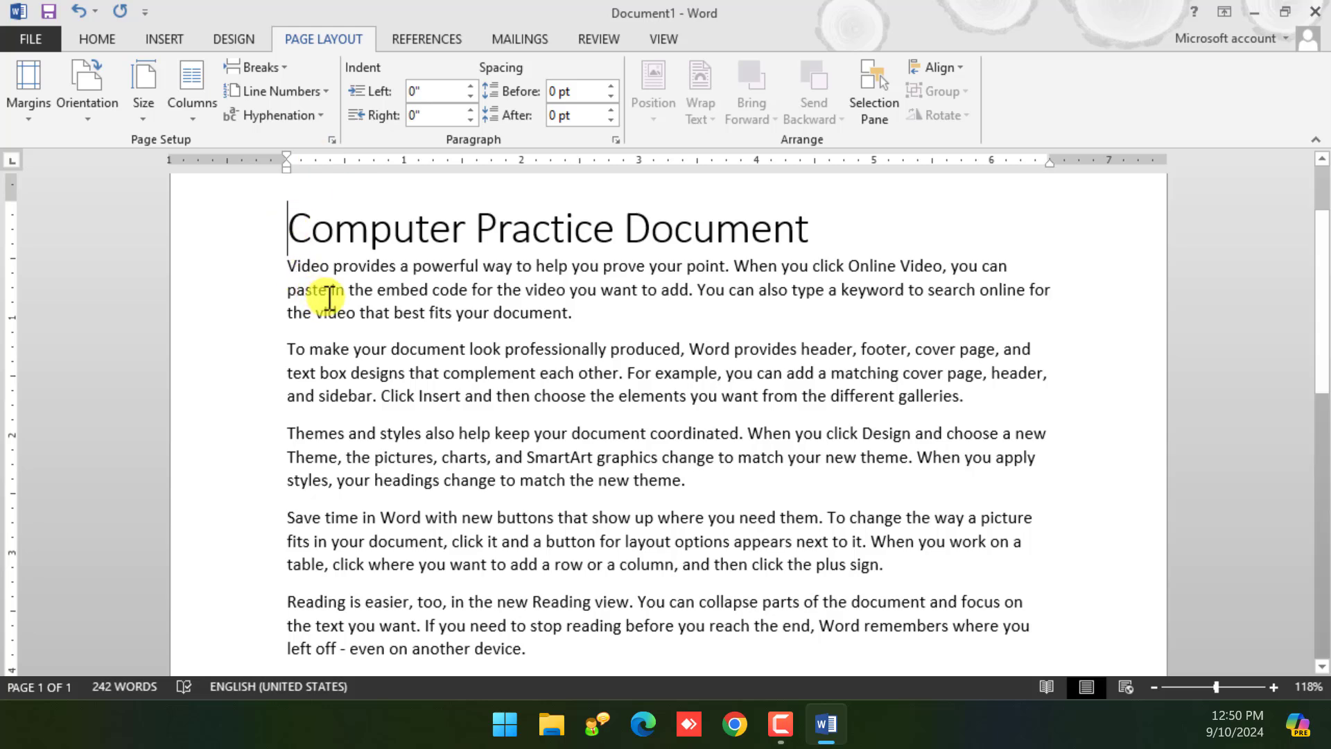
Reduce the document zoom to 10% to view the whole page at its smallest size
scroll(728, 496, "down", 6, "ctrl")
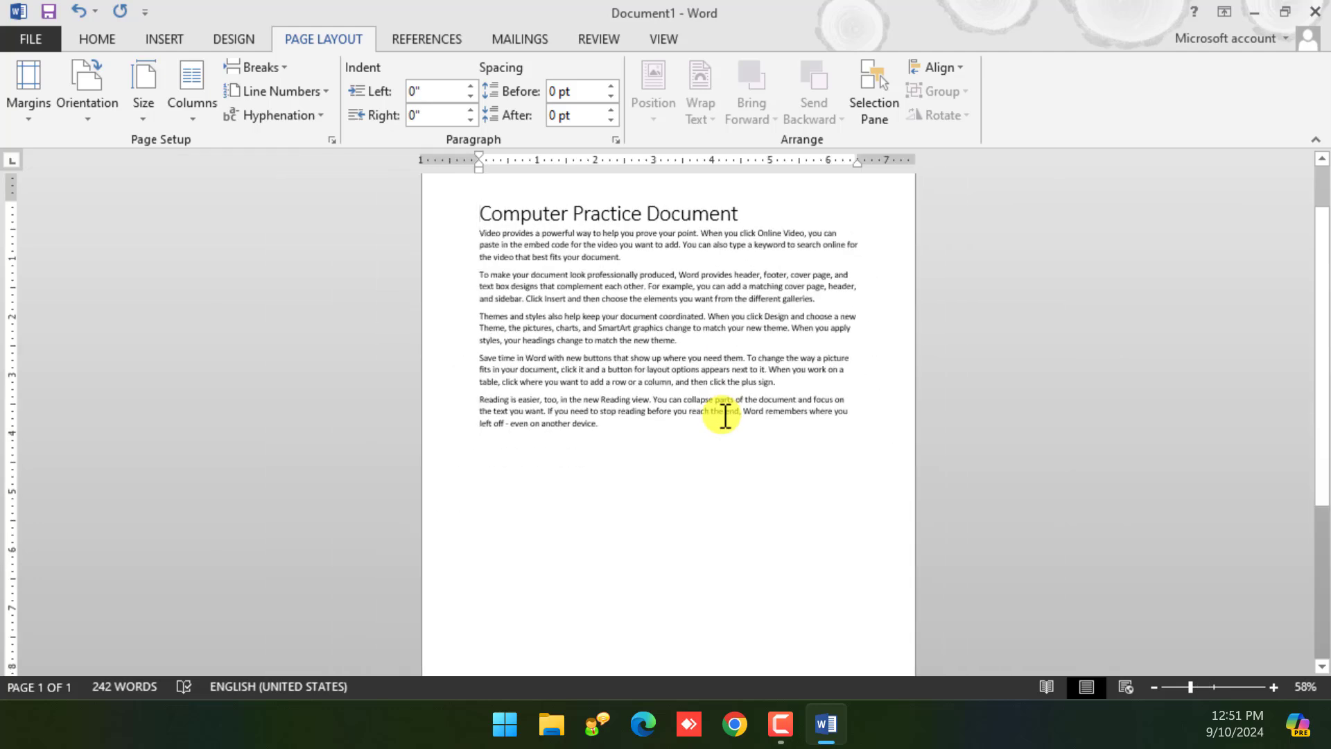
left_click(1153, 686)
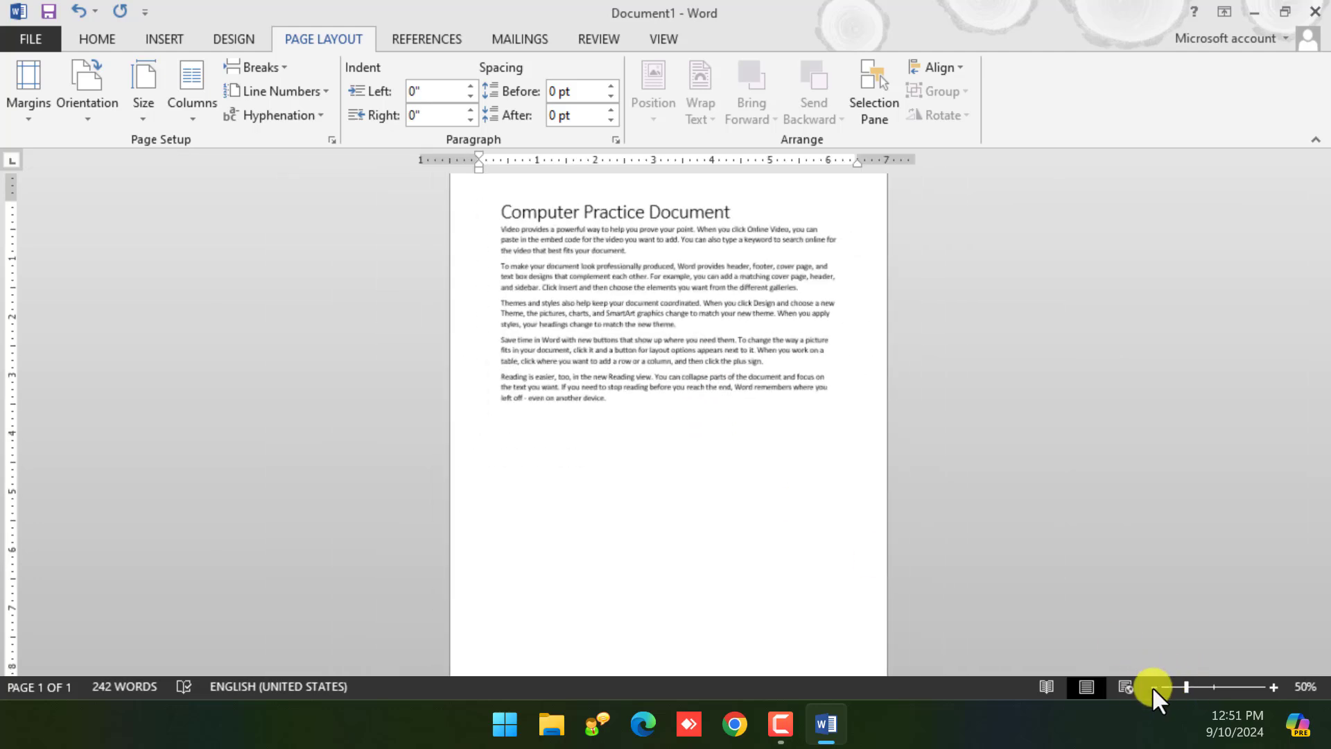
left_click(1153, 686)
left_click(1154, 686)
left_click(1154, 687)
left_click(1152, 687)
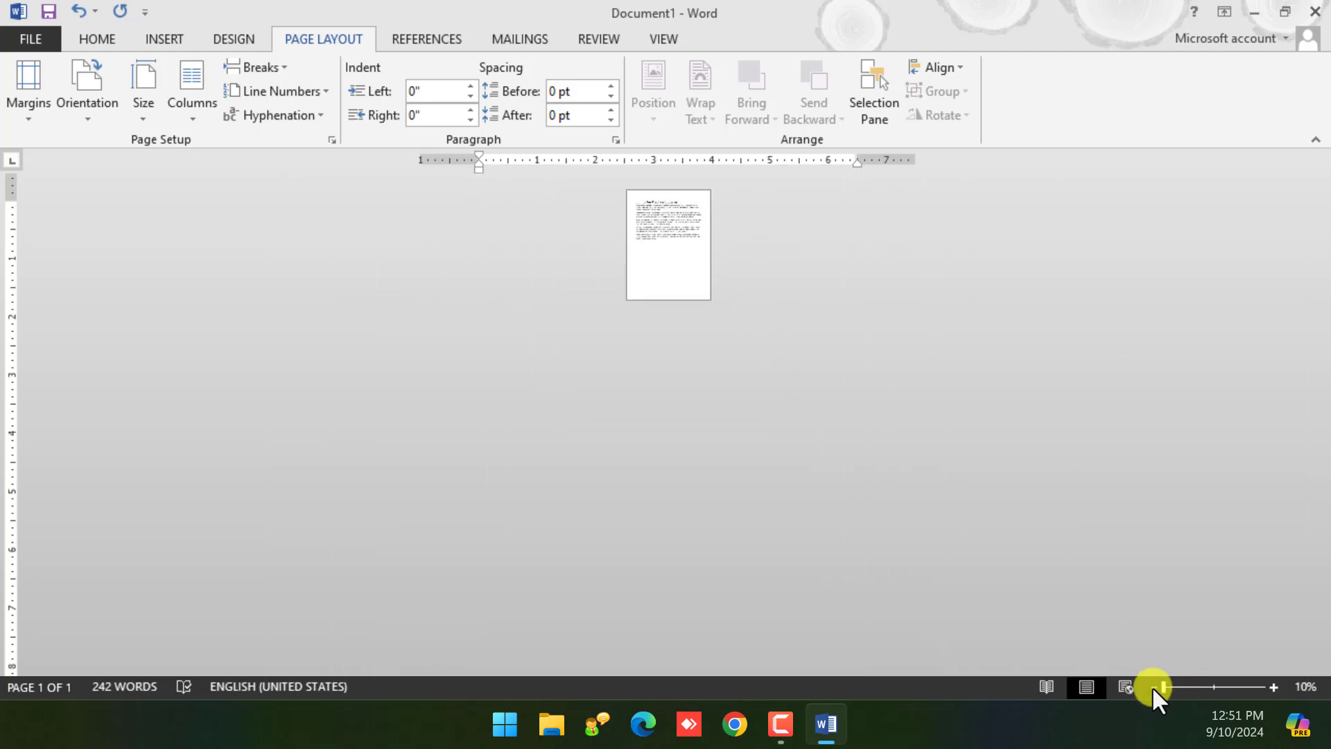
Enlarge the document zoom in 10% increments up to 140%
left_click(1273, 686)
left_click(1273, 687)
triple_click(1273, 686)
triple_click(1273, 686)
double_click(1273, 687)
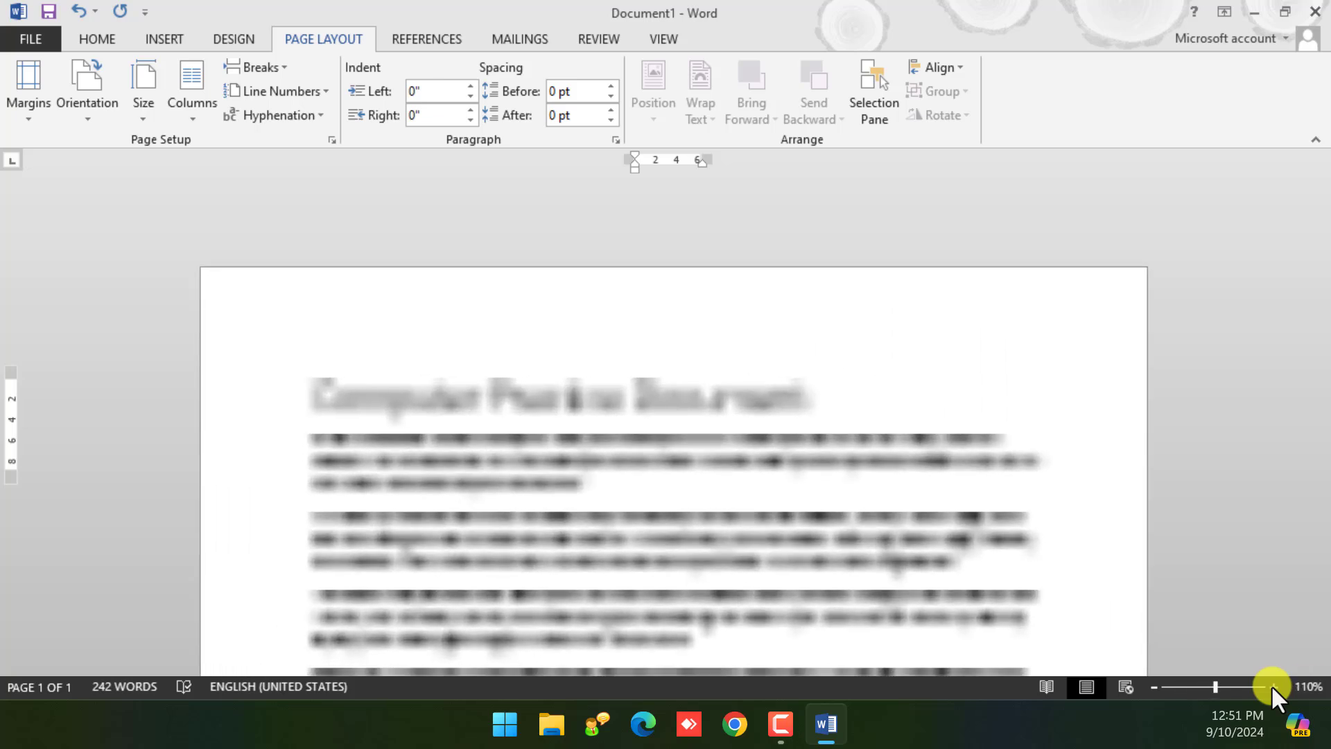
double_click(1273, 687)
left_click(1272, 685)
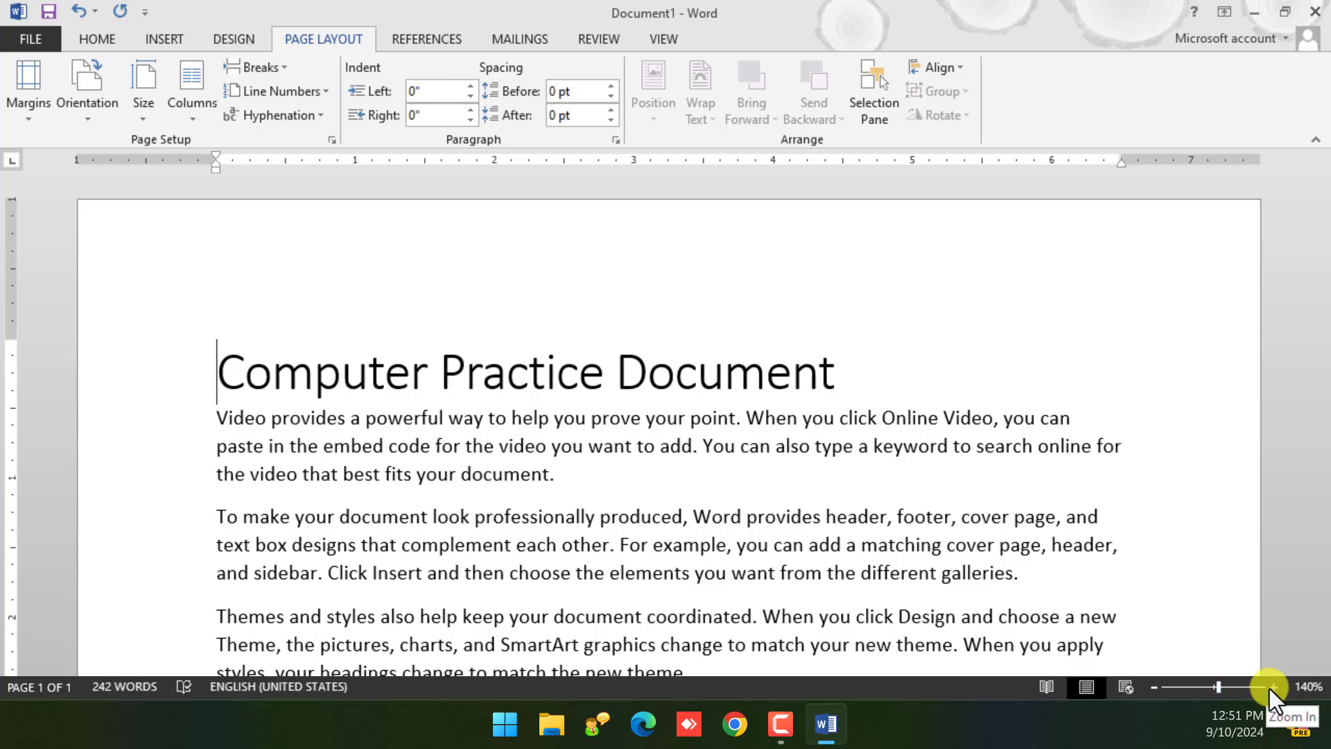
Magnify the document further to a zoom level of 210%
left_click(1274, 687)
left_click(1274, 686)
left_click(1274, 686)
left_click(1274, 687)
left_click(1274, 686)
left_click(1274, 687)
left_click(1274, 687)
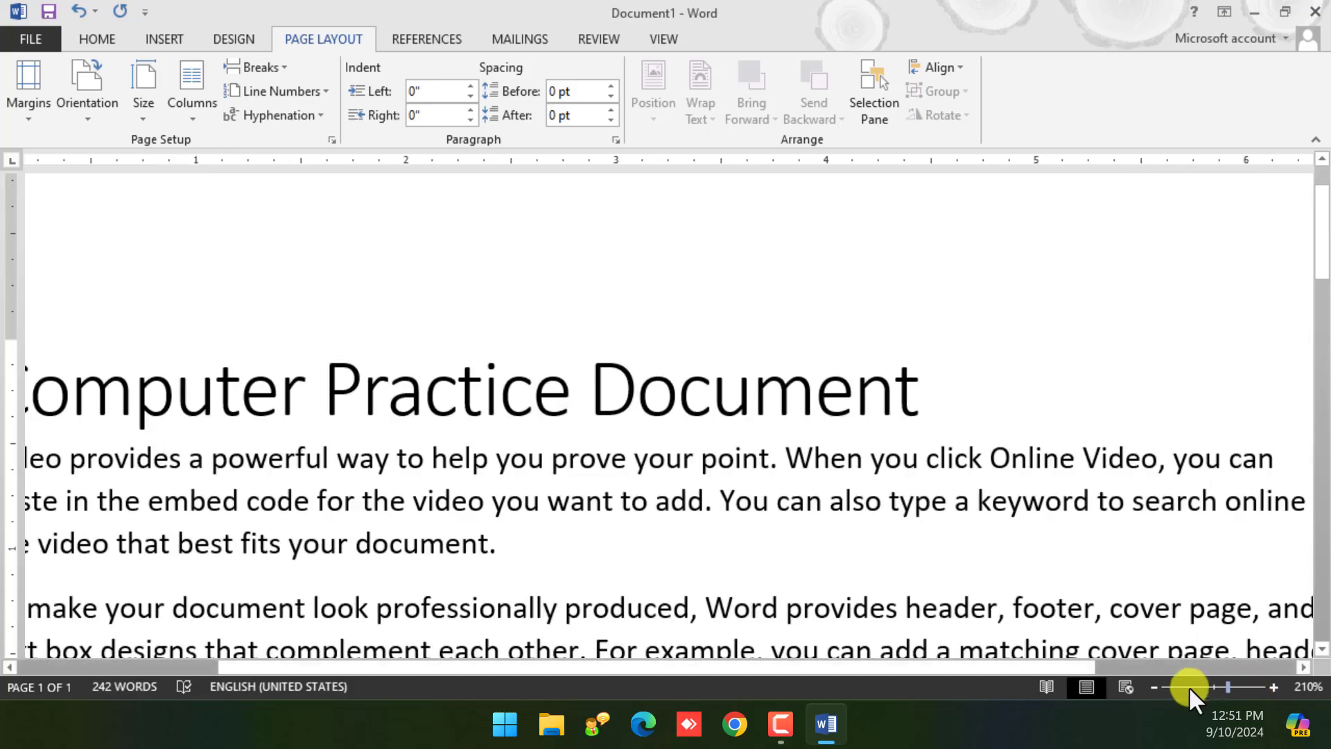
Bring the document zoom back down and settle it at 120%
double_click(1153, 686)
double_click(1153, 687)
double_click(1154, 686)
left_click(1154, 687)
left_click(1152, 684)
double_click(1153, 684)
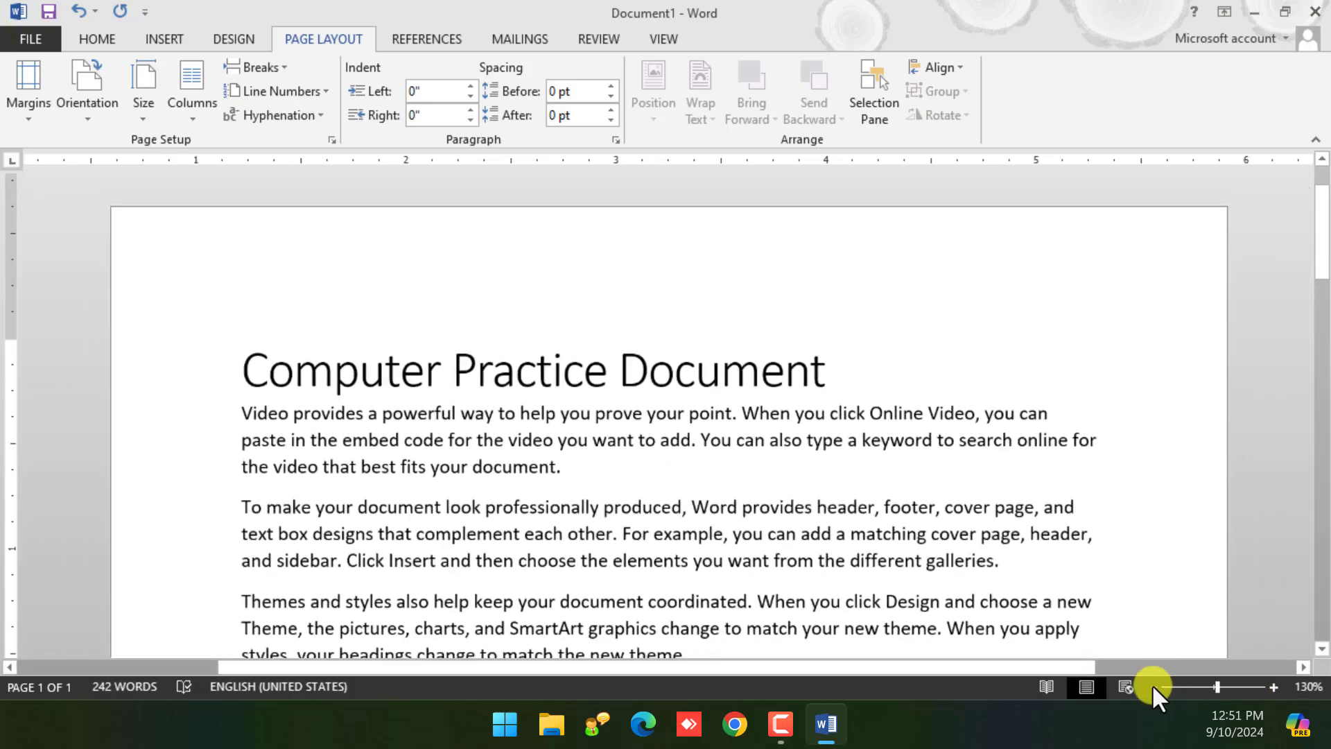
left_click(1152, 685)
left_click(1153, 684)
left_click(1270, 684)
left_click(1269, 683)
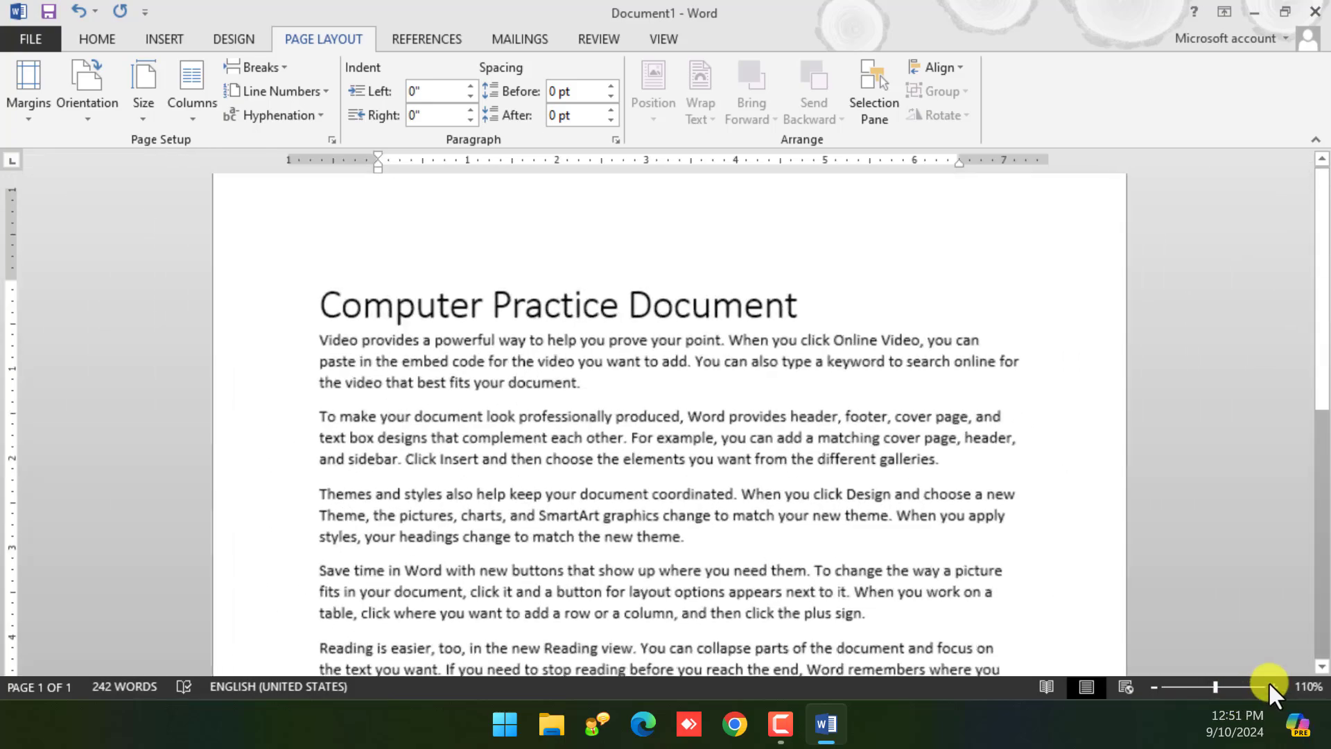
left_click(1270, 683)
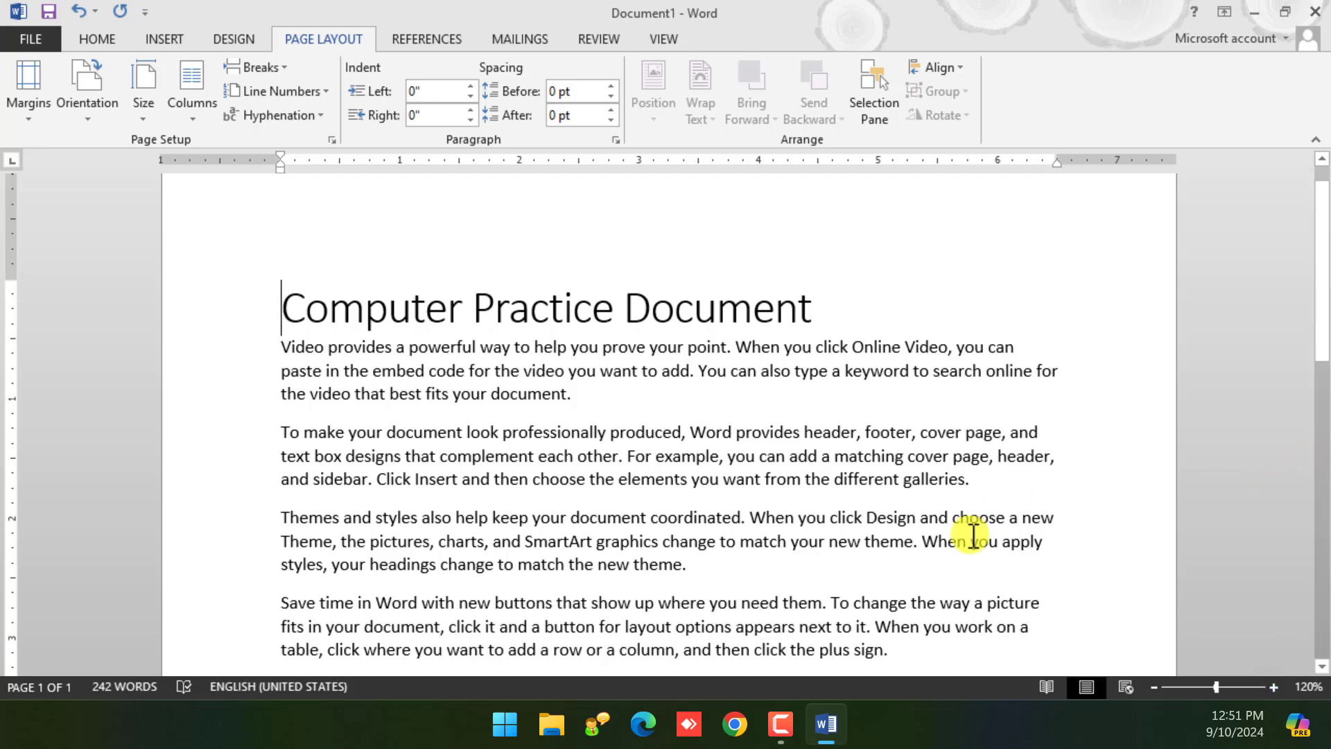
View the document at different zoom levels between 60% and 160%, ending at 130%
scroll(938, 566, "up", 13)
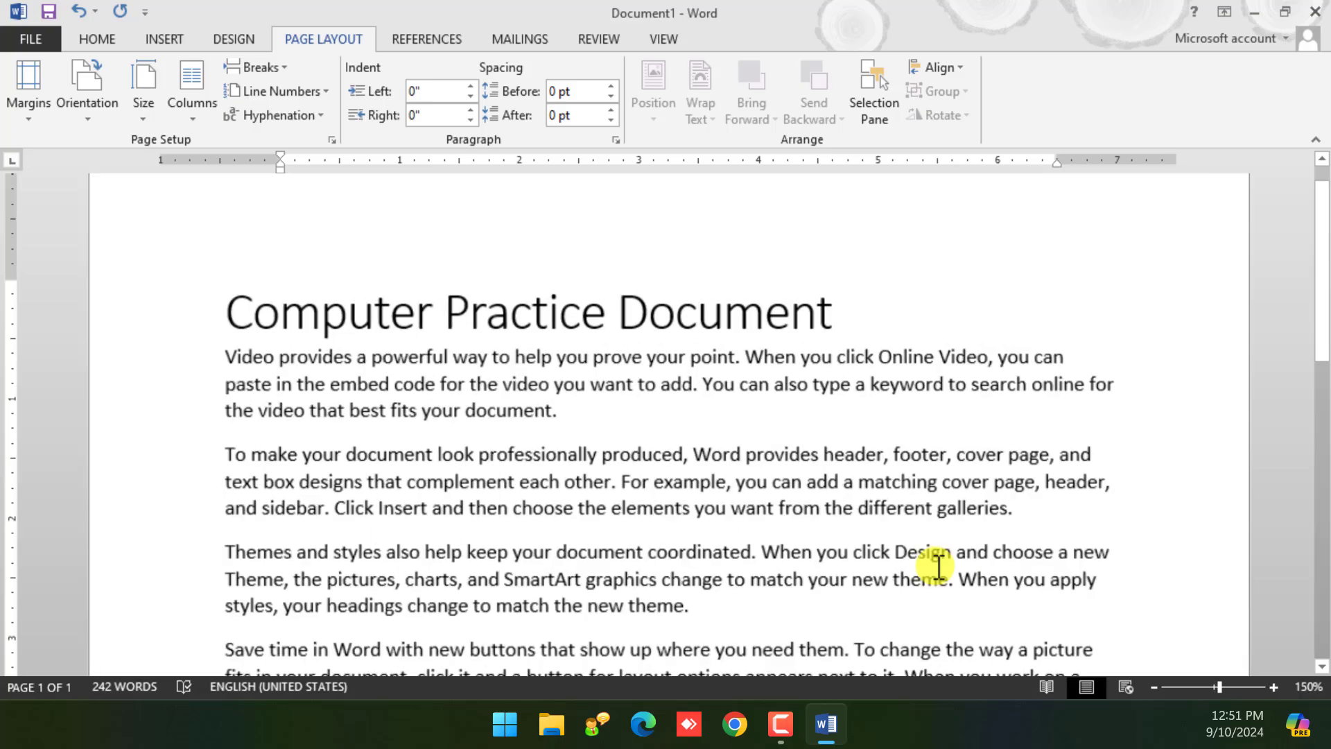
scroll(936, 568, "down", 15)
scroll(919, 618, "down", 4)
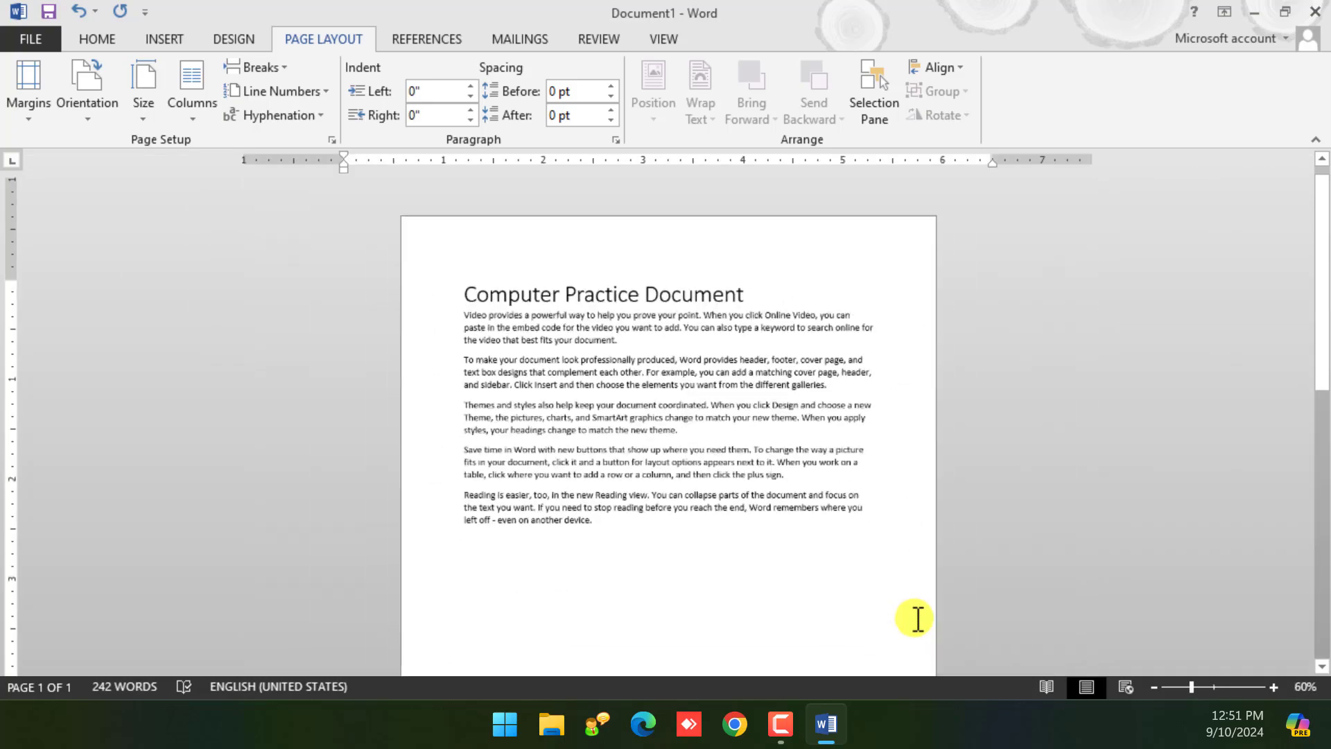
scroll(921, 613, "up", 7)
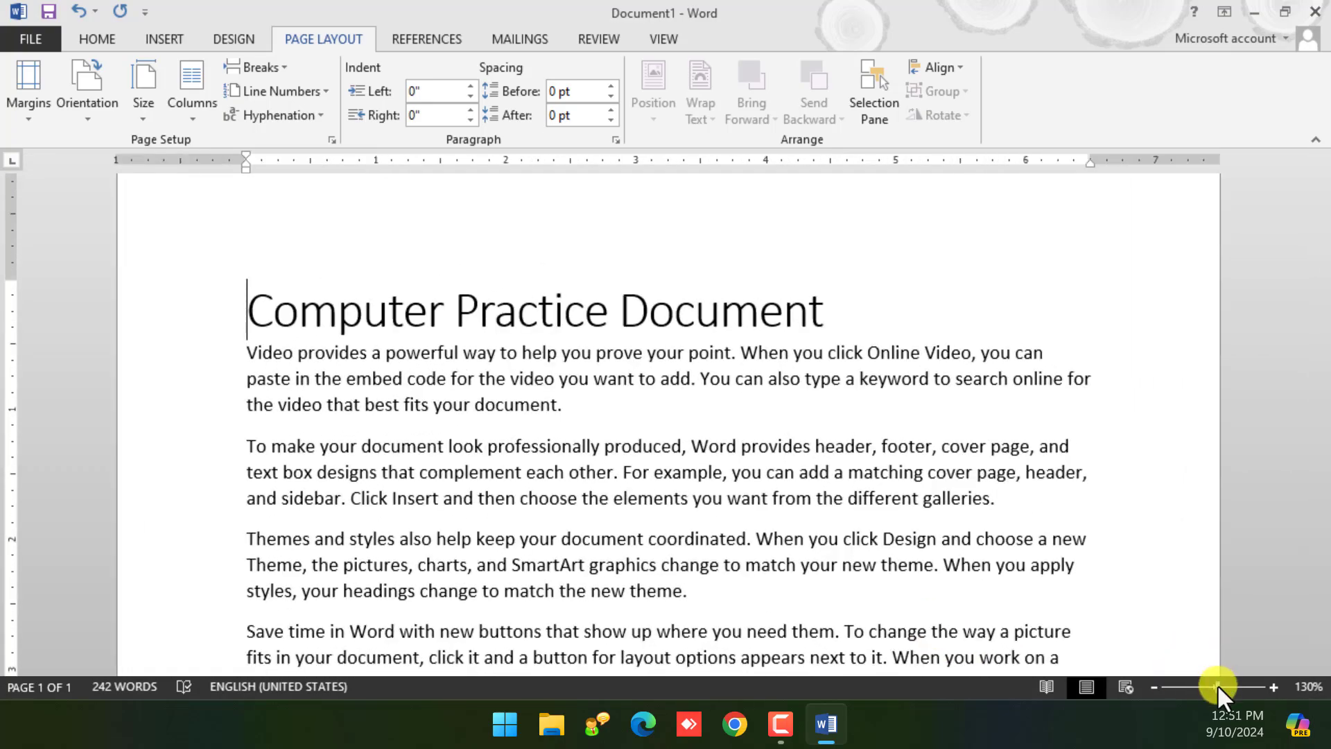
scroll(940, 569, "up", 4)
scroll(954, 540, "down", 9)
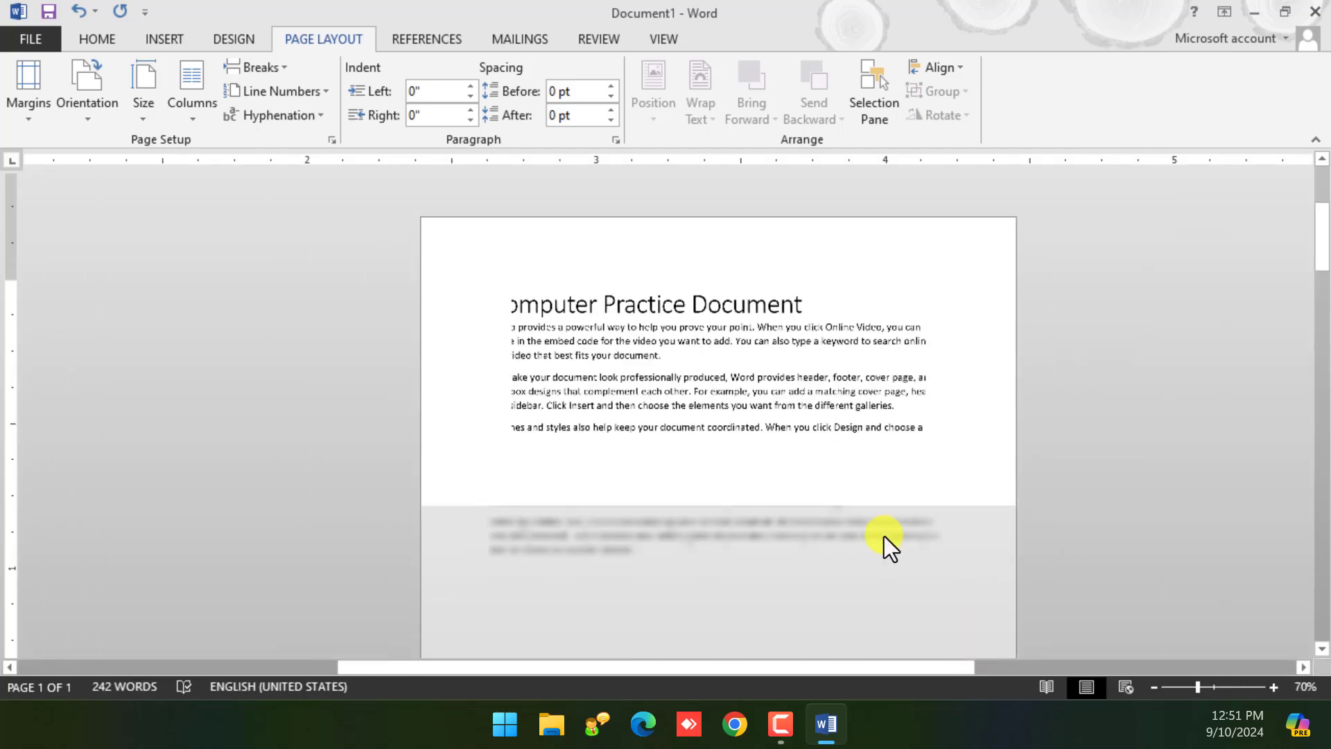
scroll(883, 537, "up", 8)
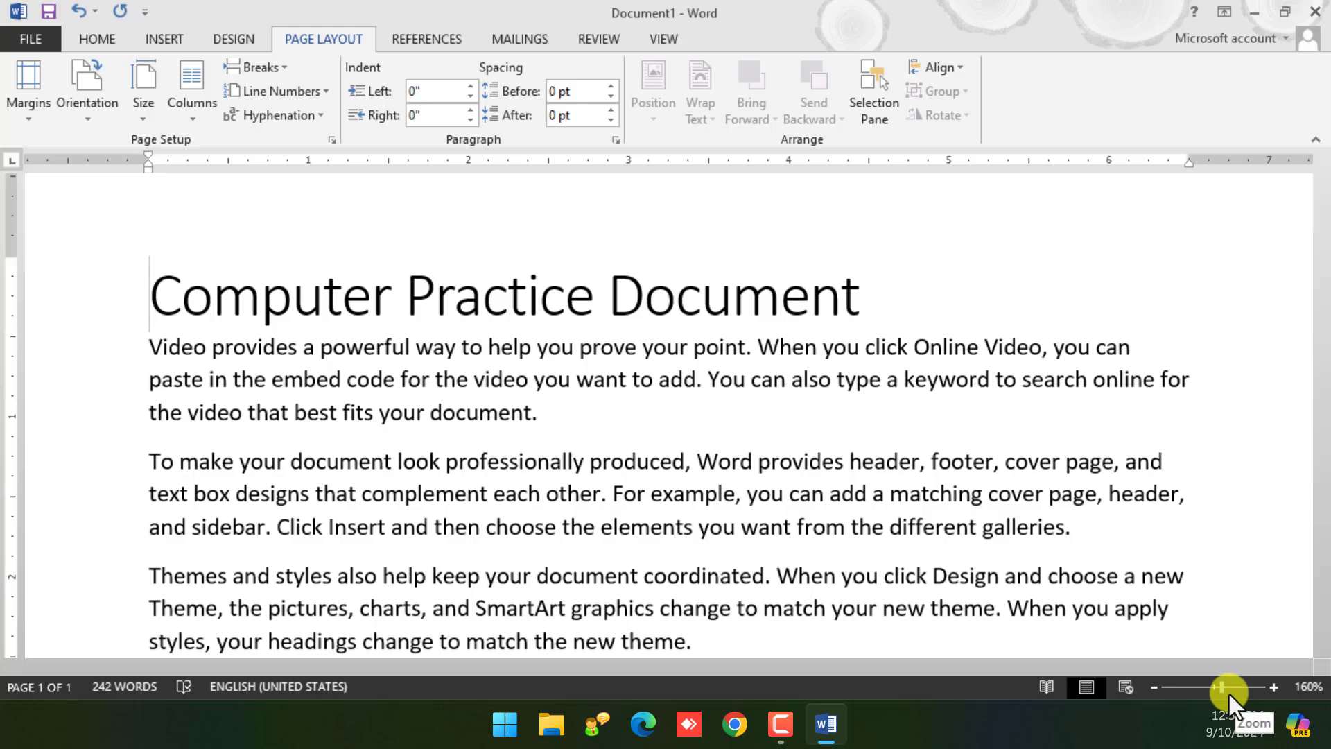
scroll(551, 429, "down", 2)
scroll(367, 355, "down", 3)
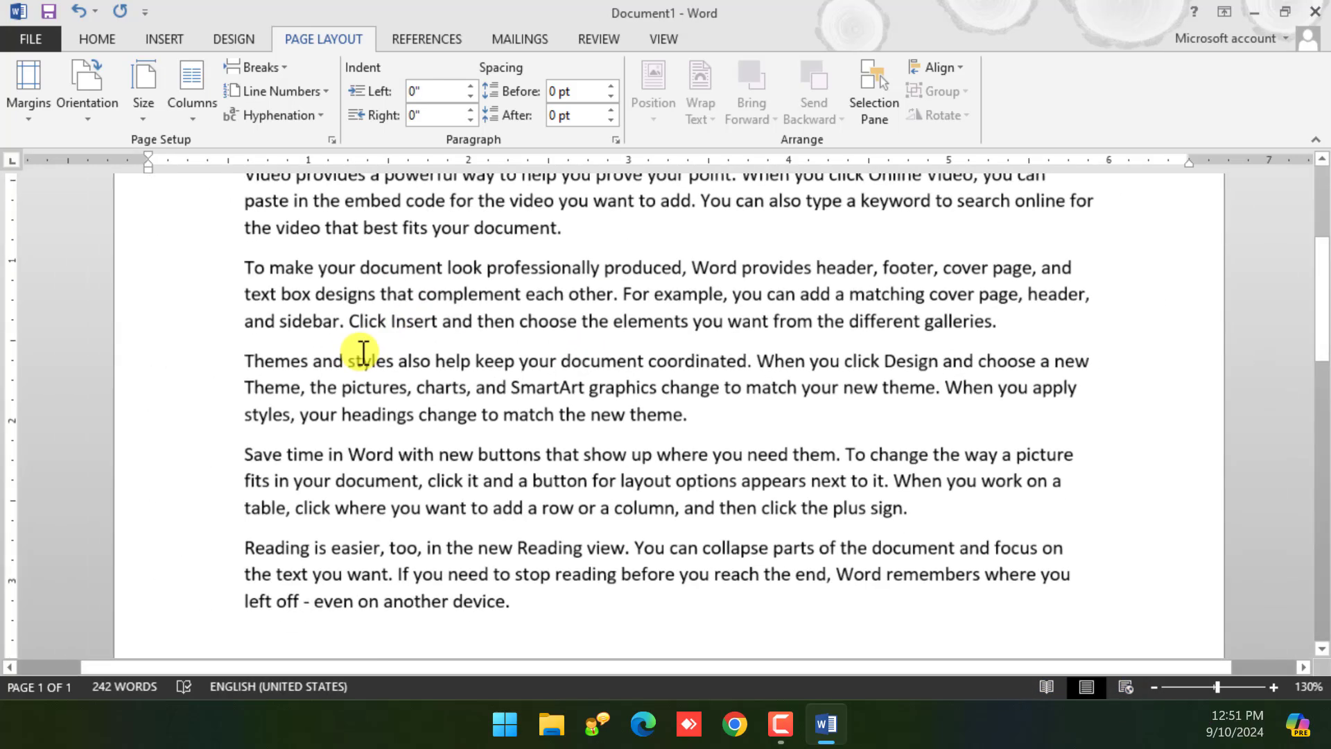
scroll(443, 388, "up", 5)
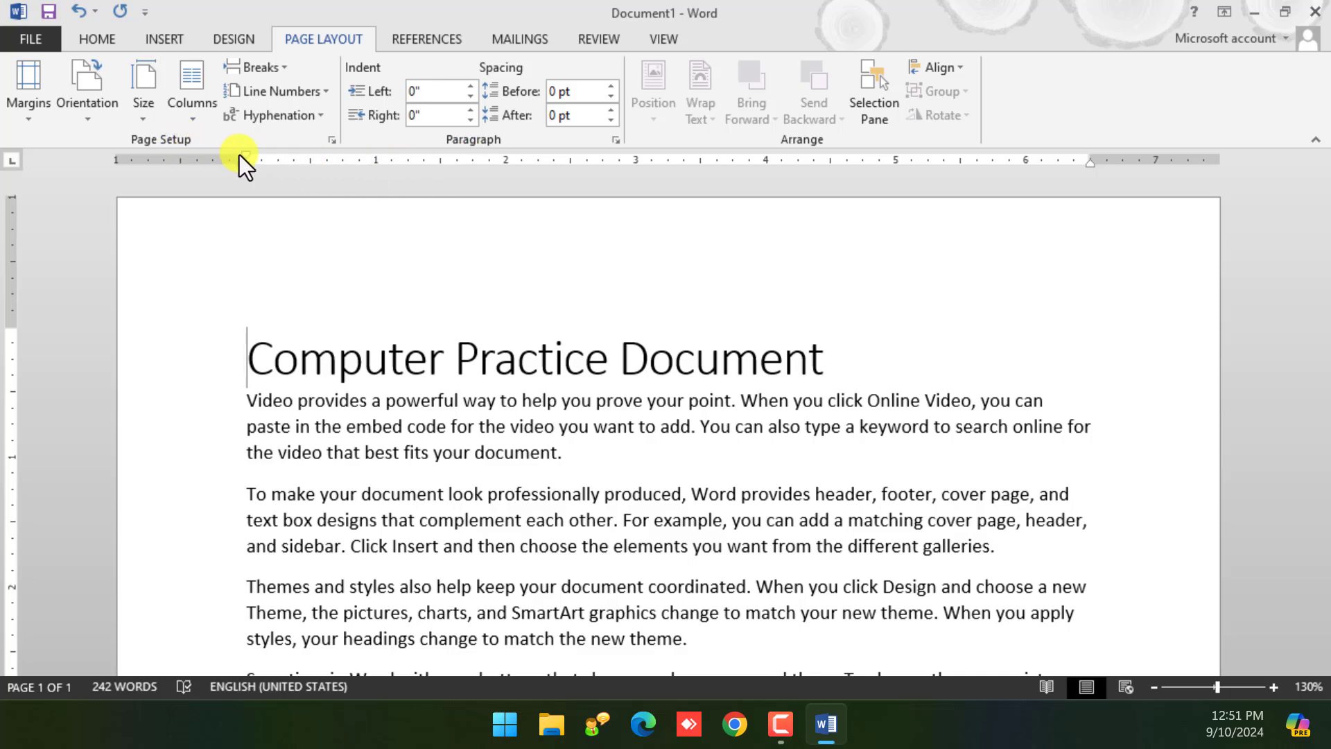
Copy the five body paragraphs below the title and paste a duplicate at the end of the document
scroll(603, 353, "down", 4)
scroll(589, 357, "down", 6)
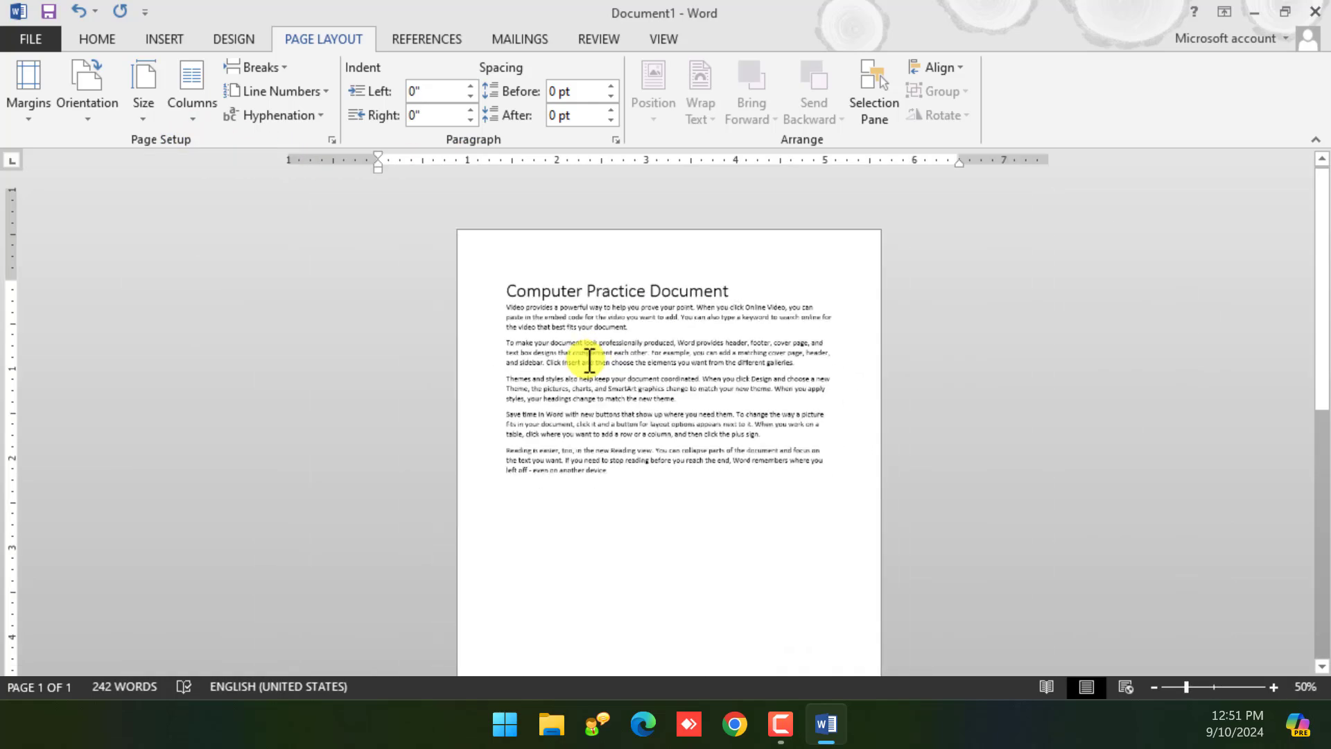
scroll(649, 387, "up", 2)
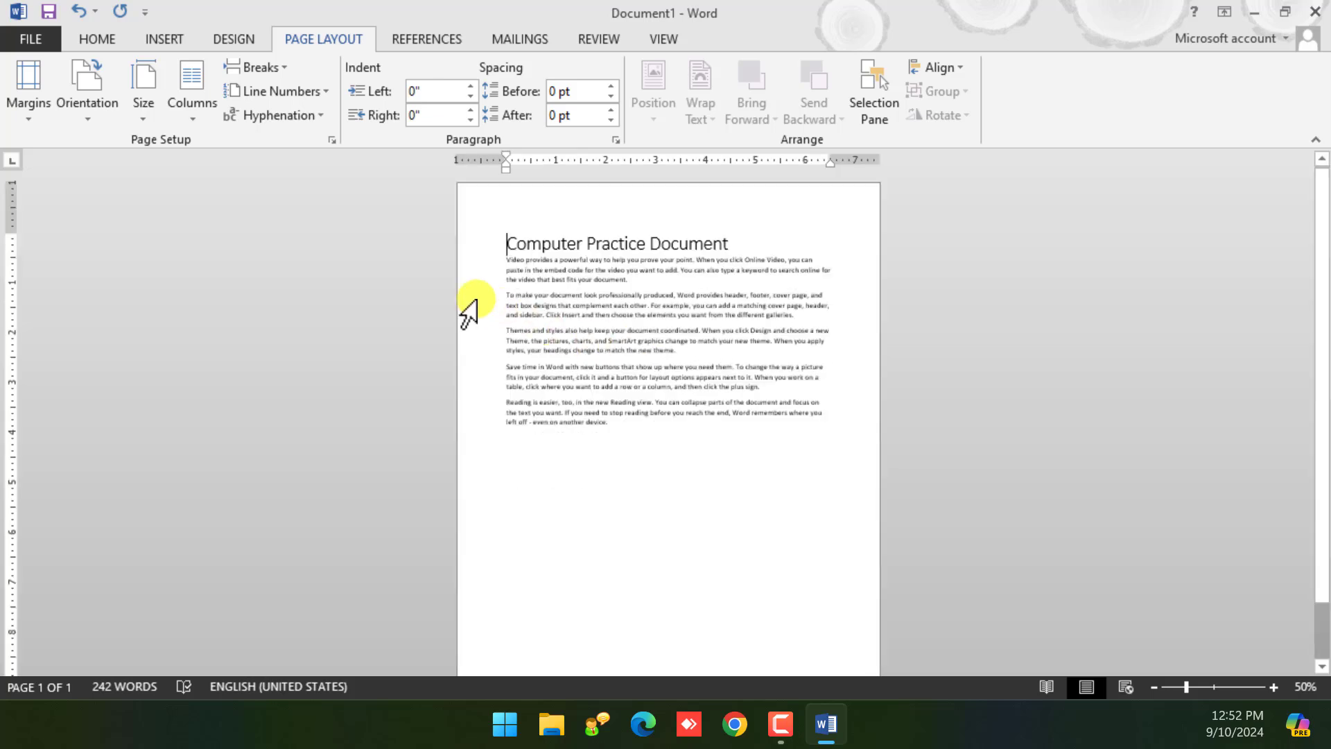
left_click_drag(644, 439, 496, 237)
left_click_drag(639, 420, 634, 424)
left_click_drag(635, 423, 473, 261)
key("ctrl+c")
left_click(636, 432)
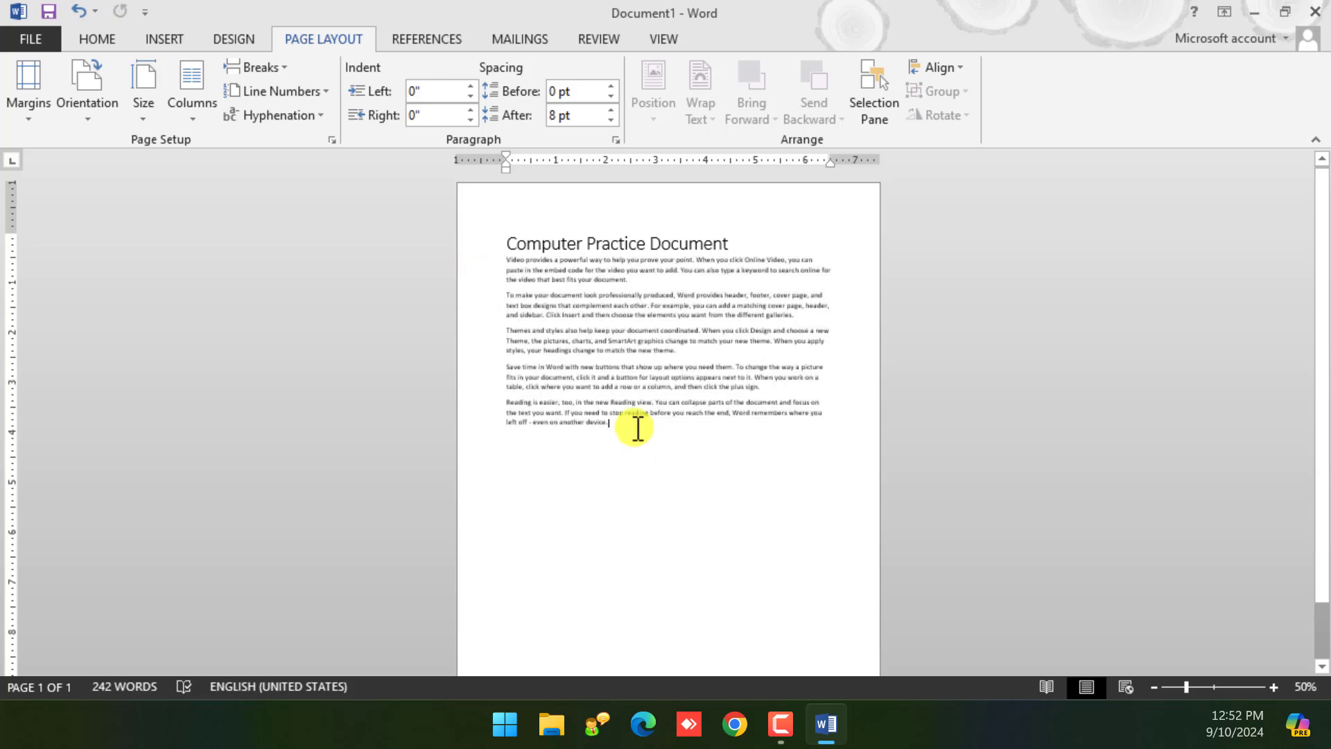
key("ctrl+v")
key("ctrl")
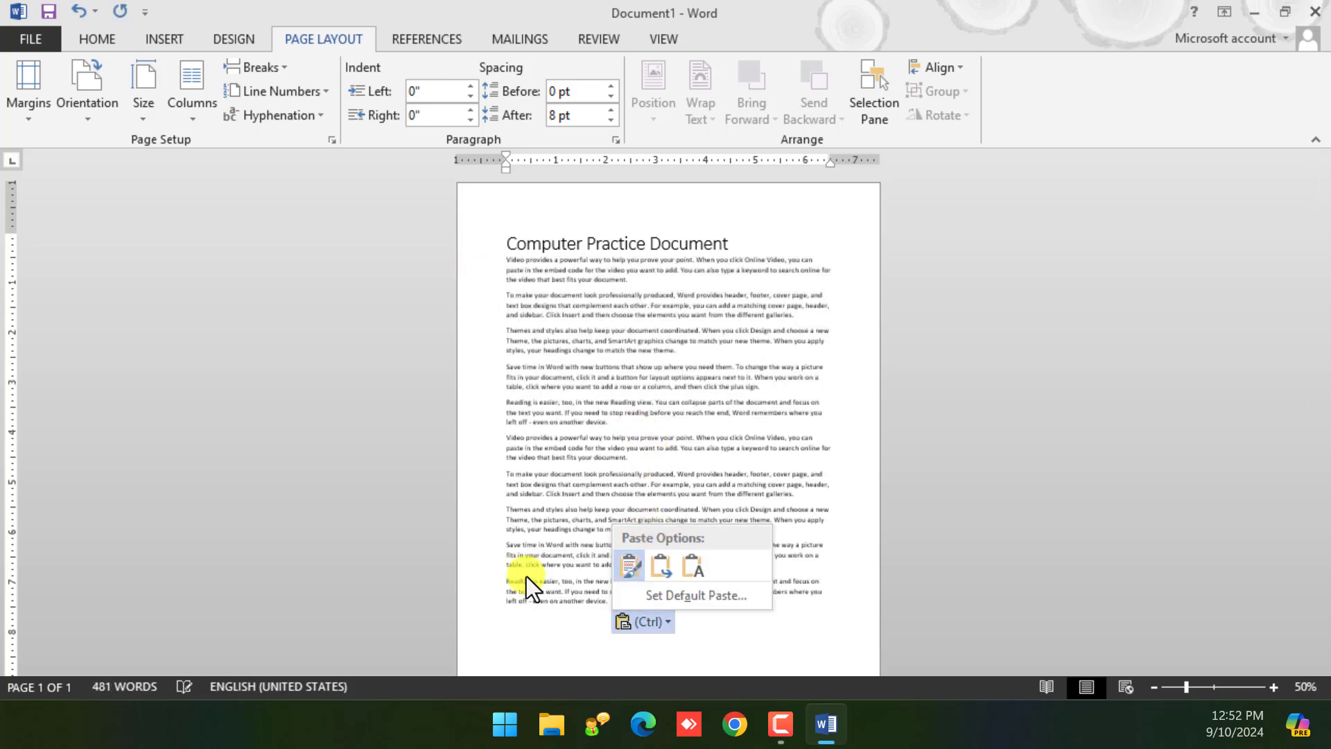
Paste the copied paragraphs once more at the end to extend the text onto a second page
left_click(511, 606)
scroll(520, 618, "down", 5)
key("ctrl+v")
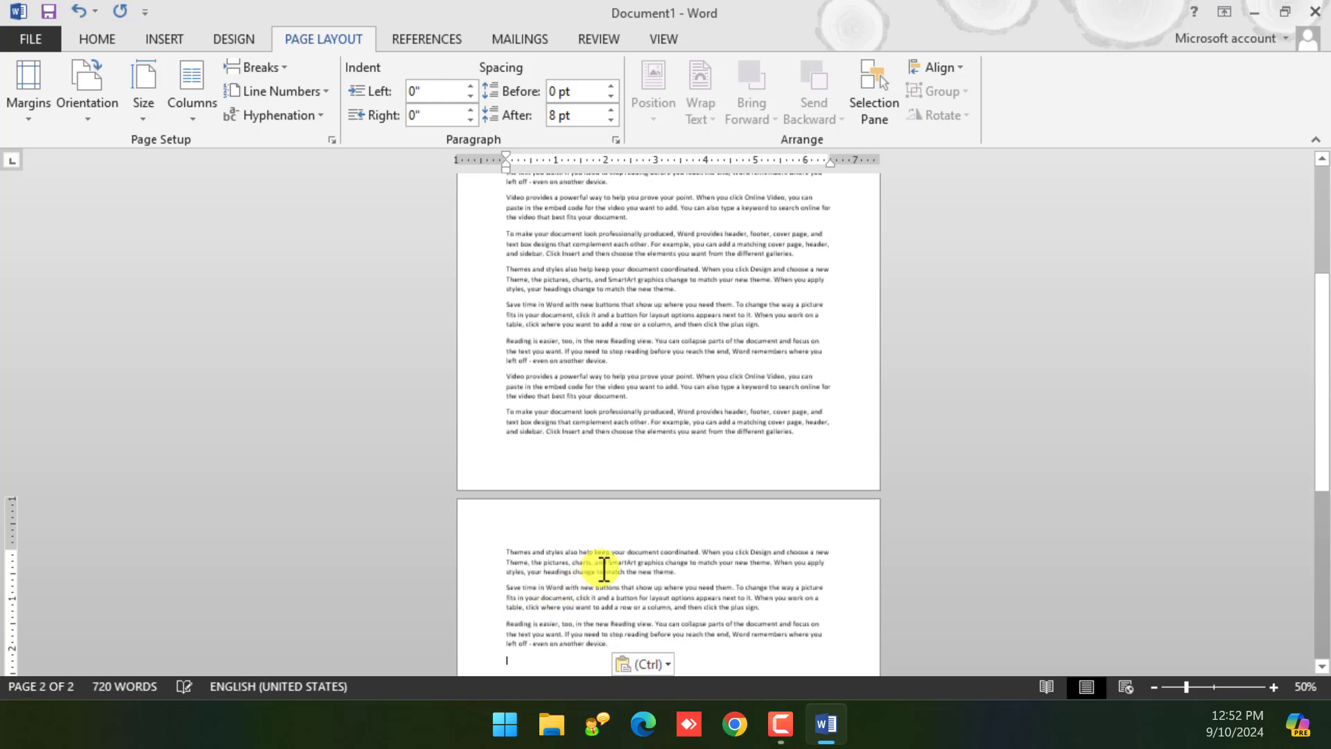
scroll(601, 564, "up", 10)
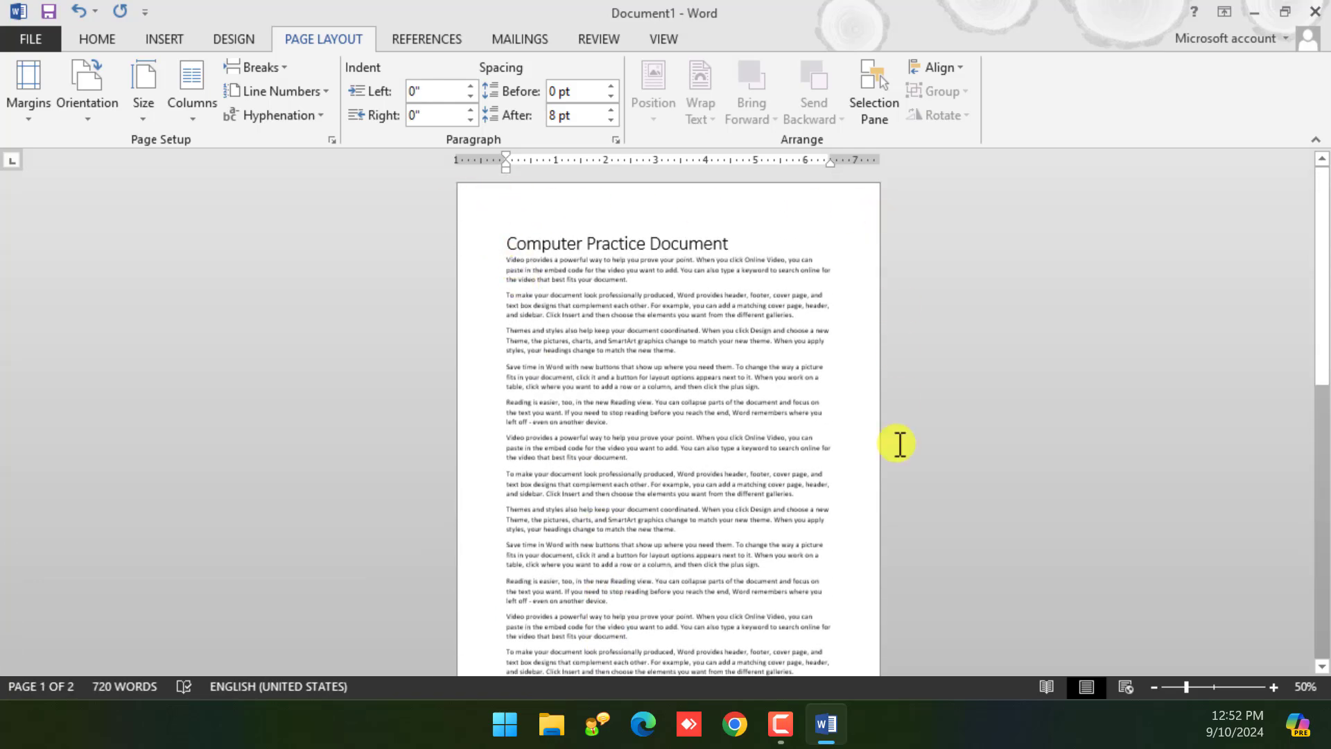
scroll(451, 481, "down", 1)
scroll(482, 523, "up", 1)
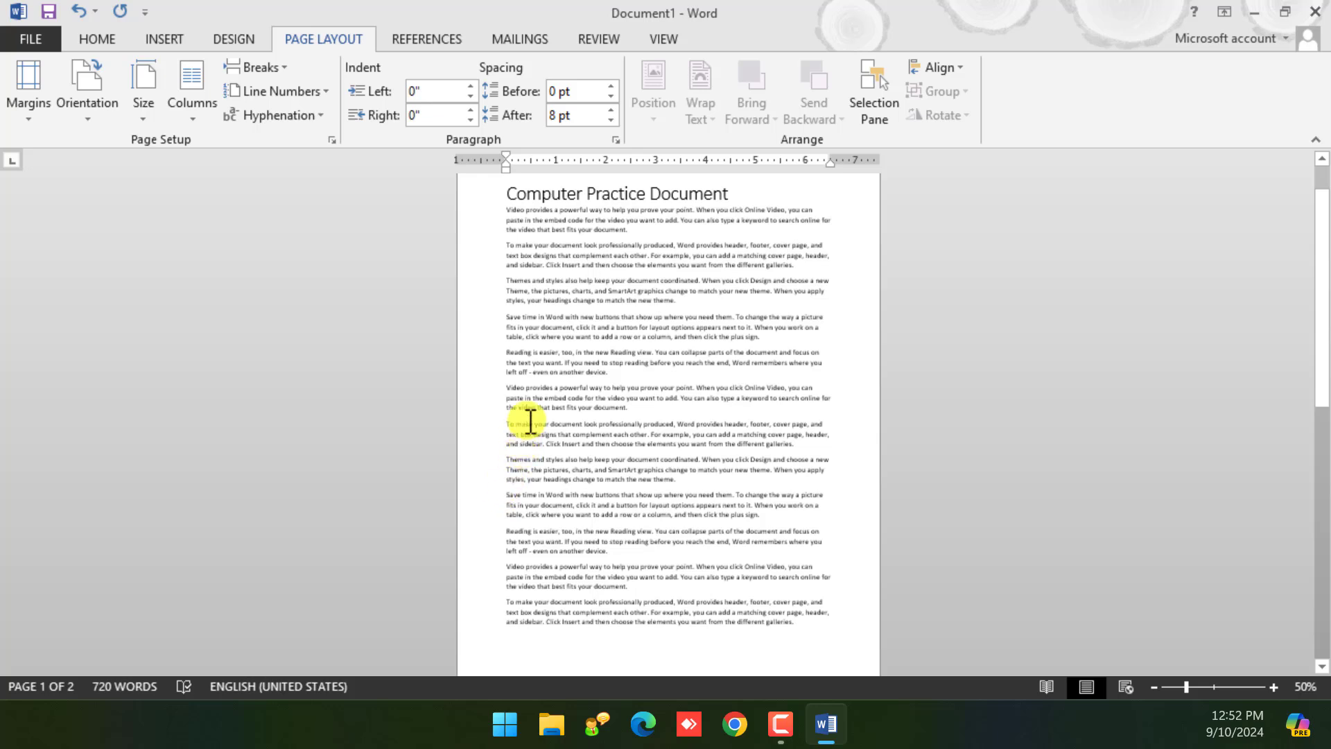
scroll(555, 389, "up", 2)
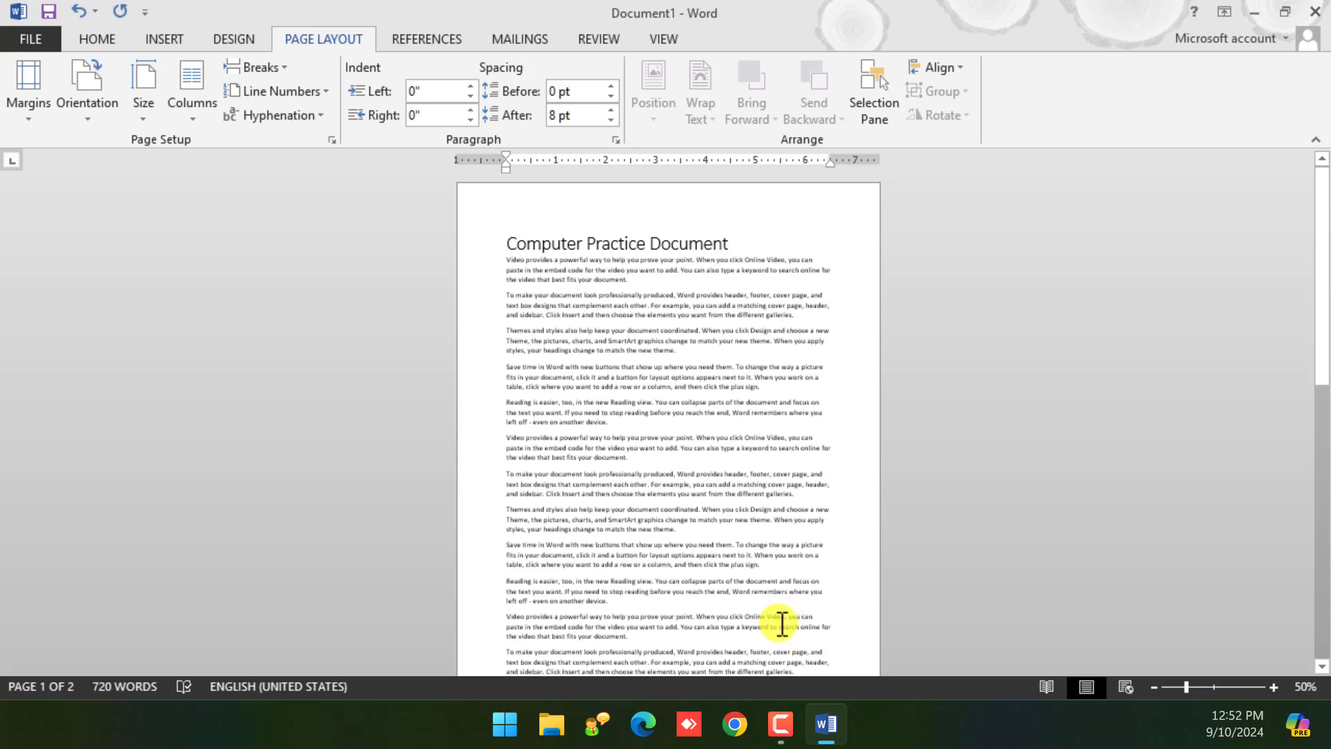
Look over the page layout of the two-page document and bring the zoom to 90%
scroll(769, 389, "down", 4)
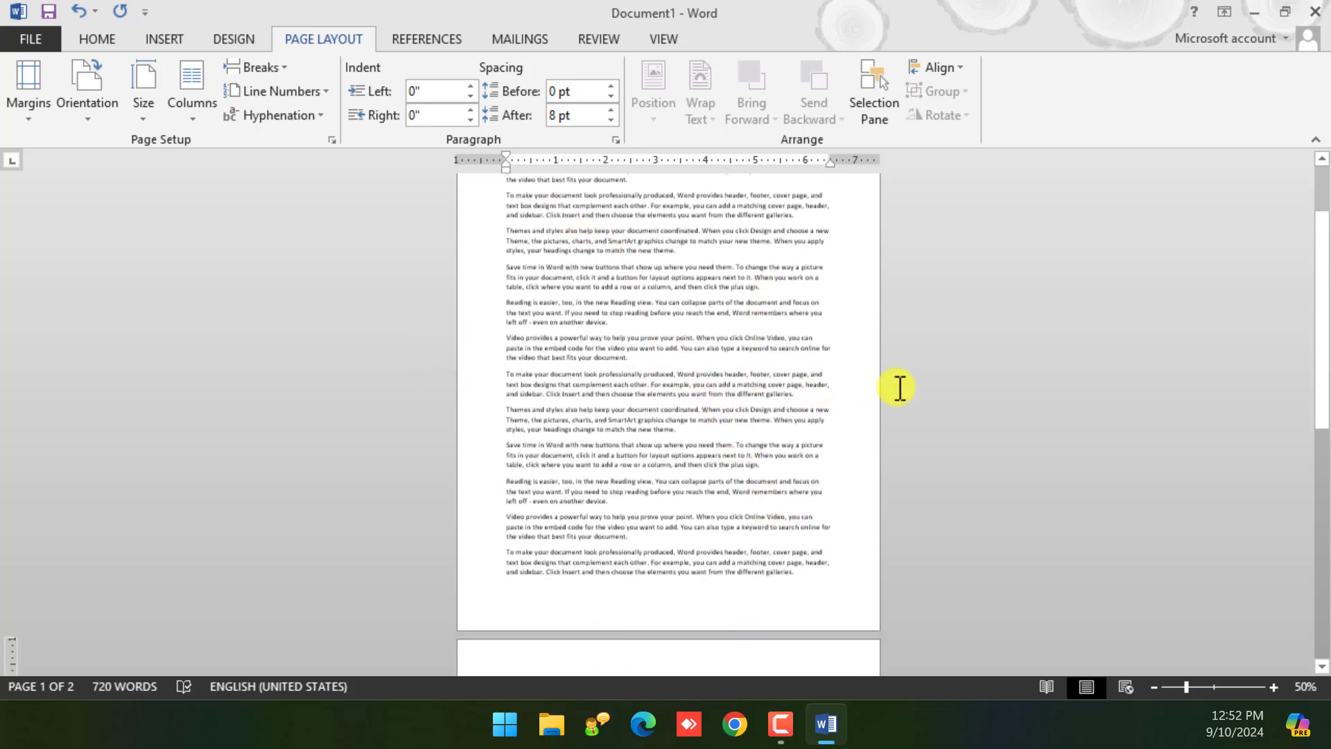
scroll(895, 396, "up", 5)
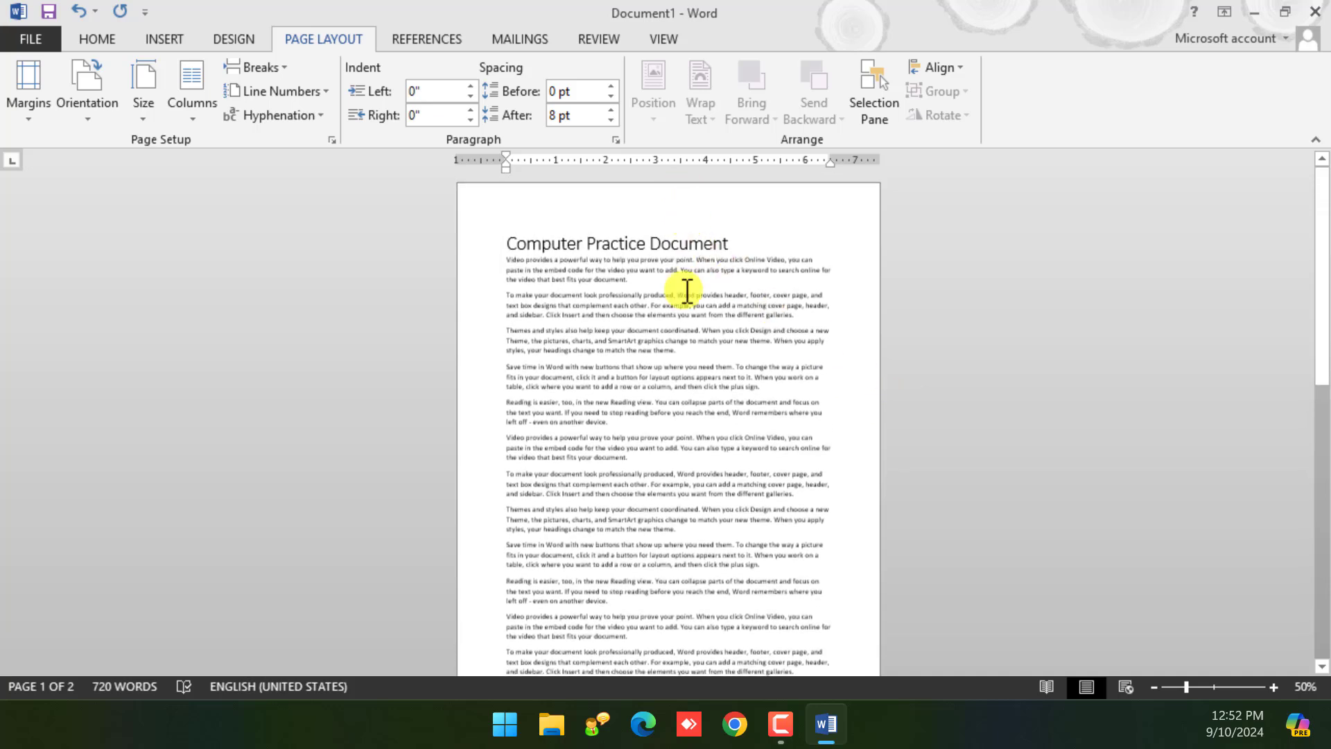
scroll(683, 485, "down", 4)
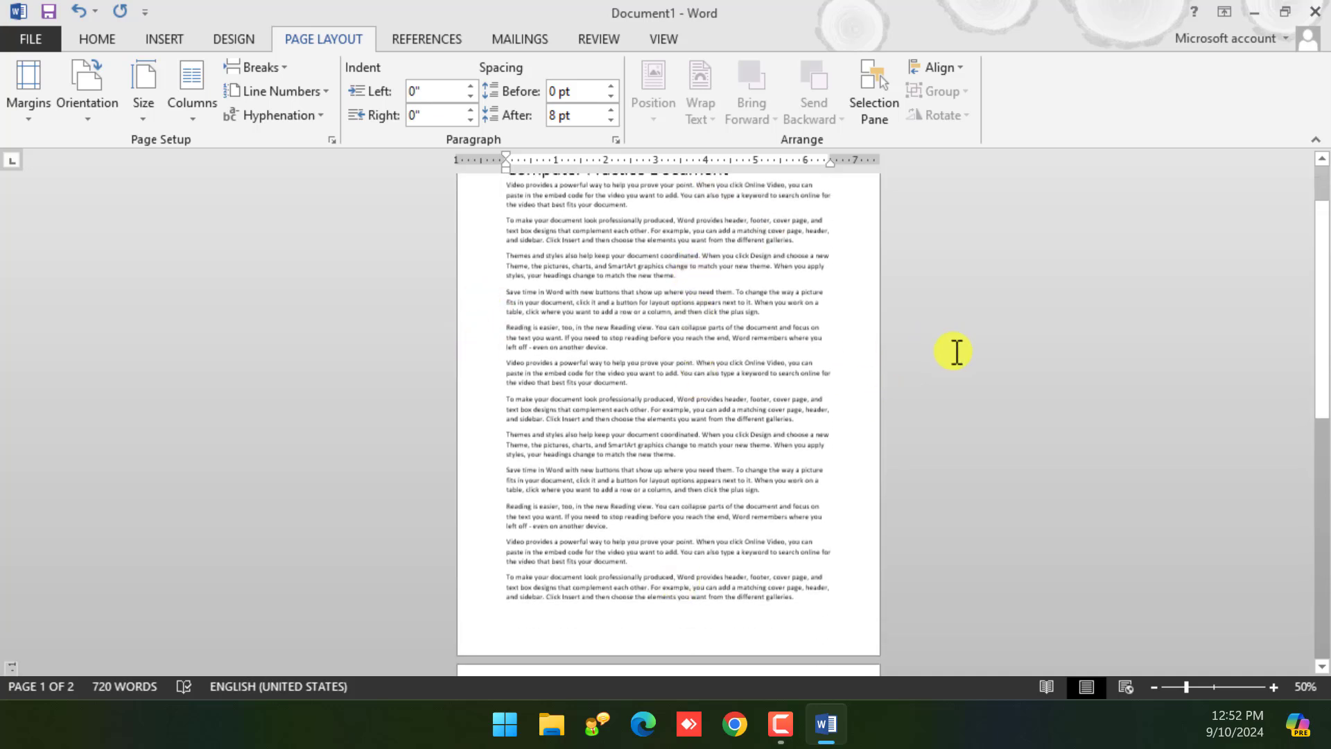
scroll(987, 362, "up", 3)
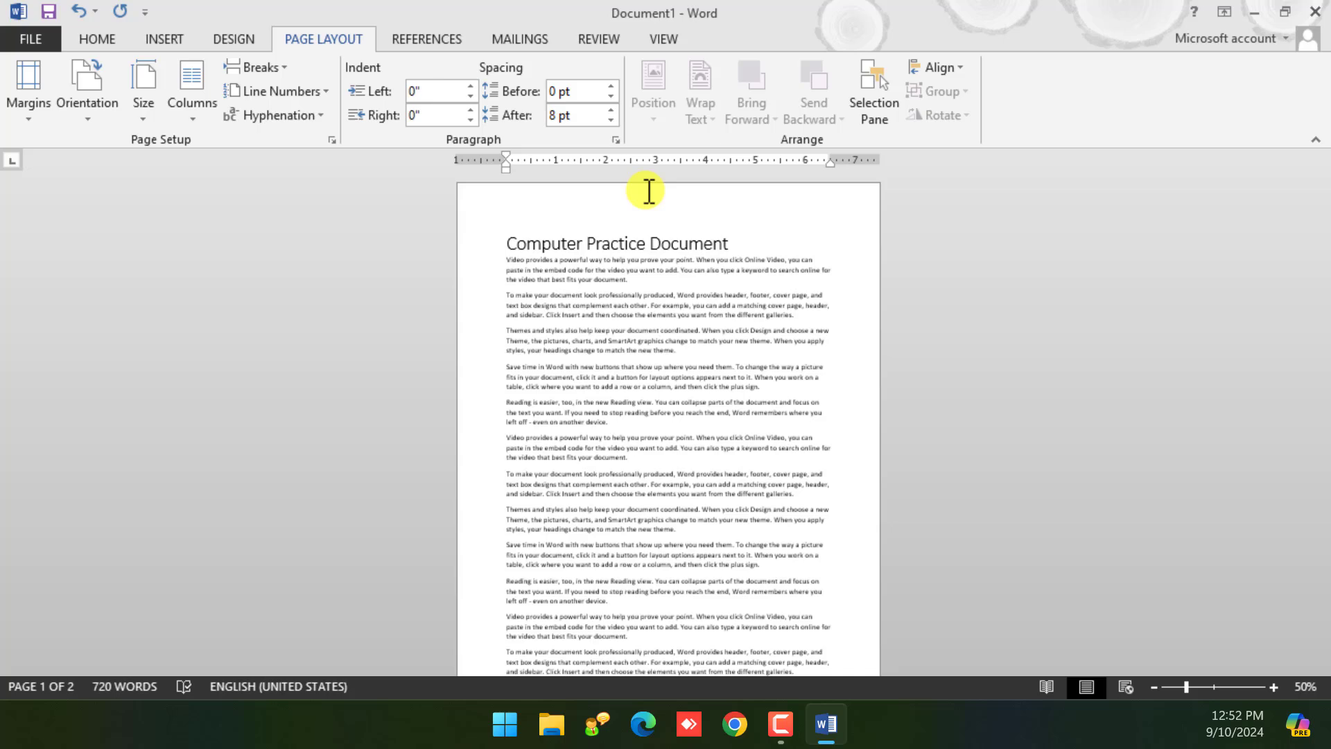
scroll(707, 350, "up", 4)
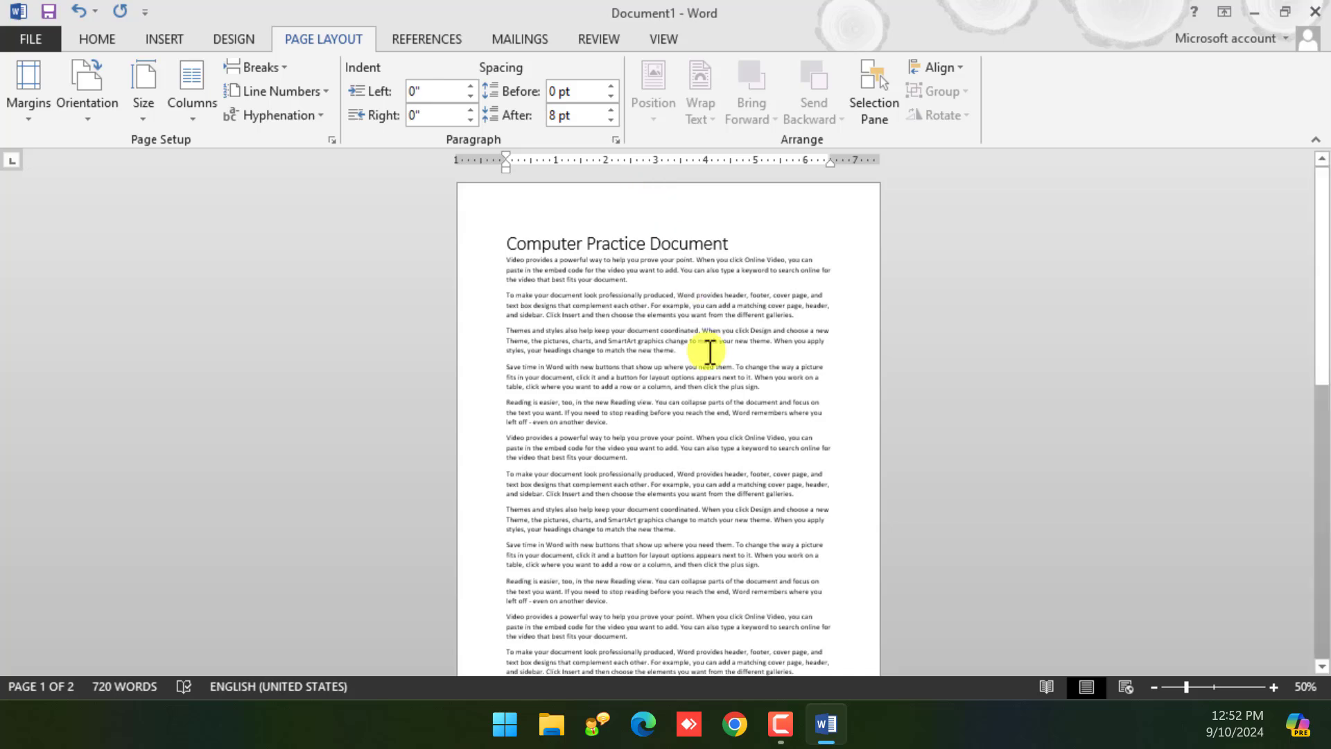
scroll(527, 318, "up", 1)
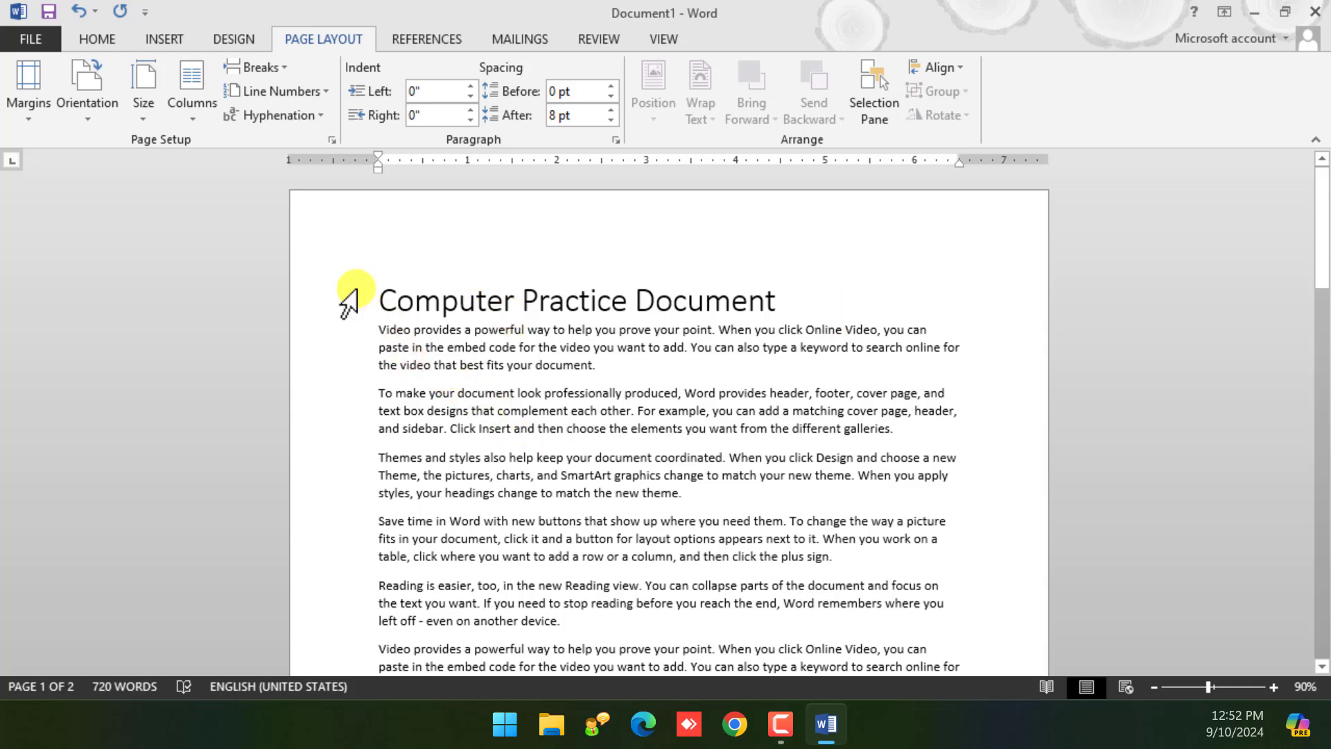
scroll(389, 311, "down", 1)
scroll(389, 311, "up", 1)
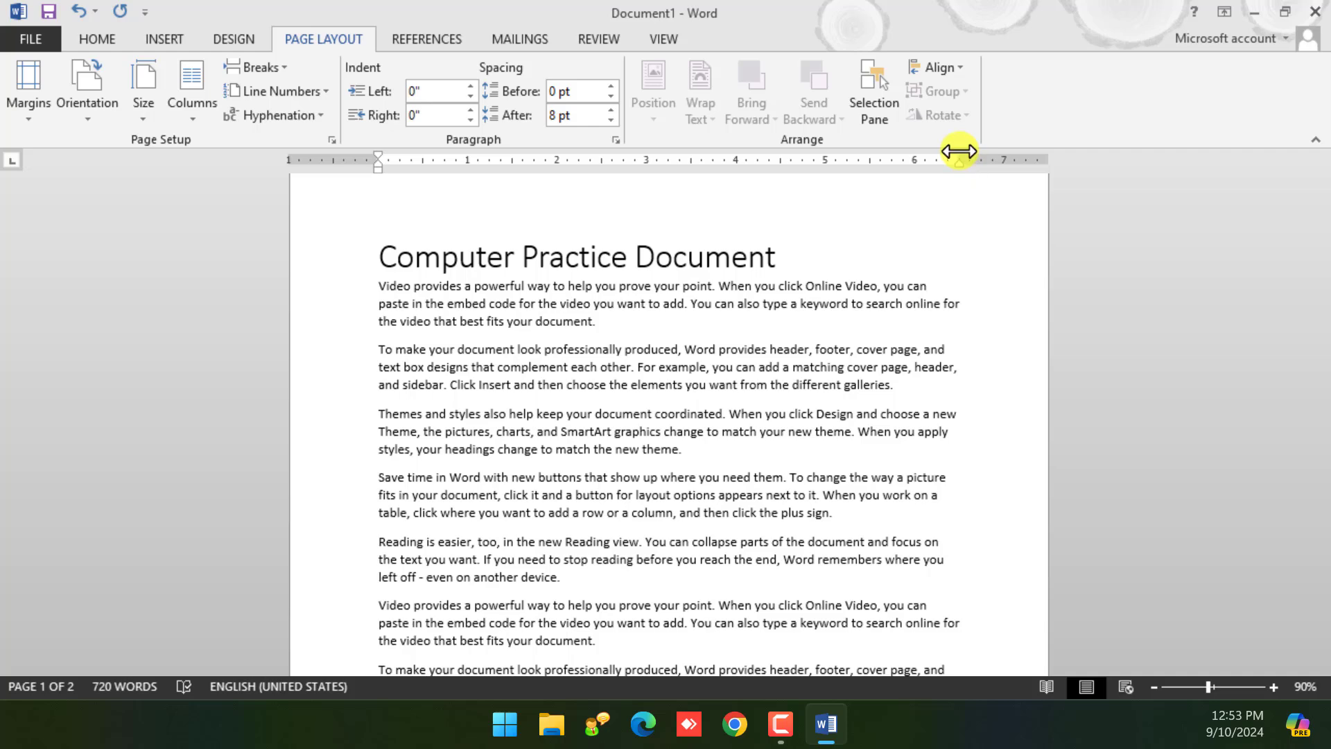
Adjust the right page margin on the ruler inward, outward and back to about 6.5 inches, and move the left margin slightly inward
left_click_drag(960, 153, 834, 170)
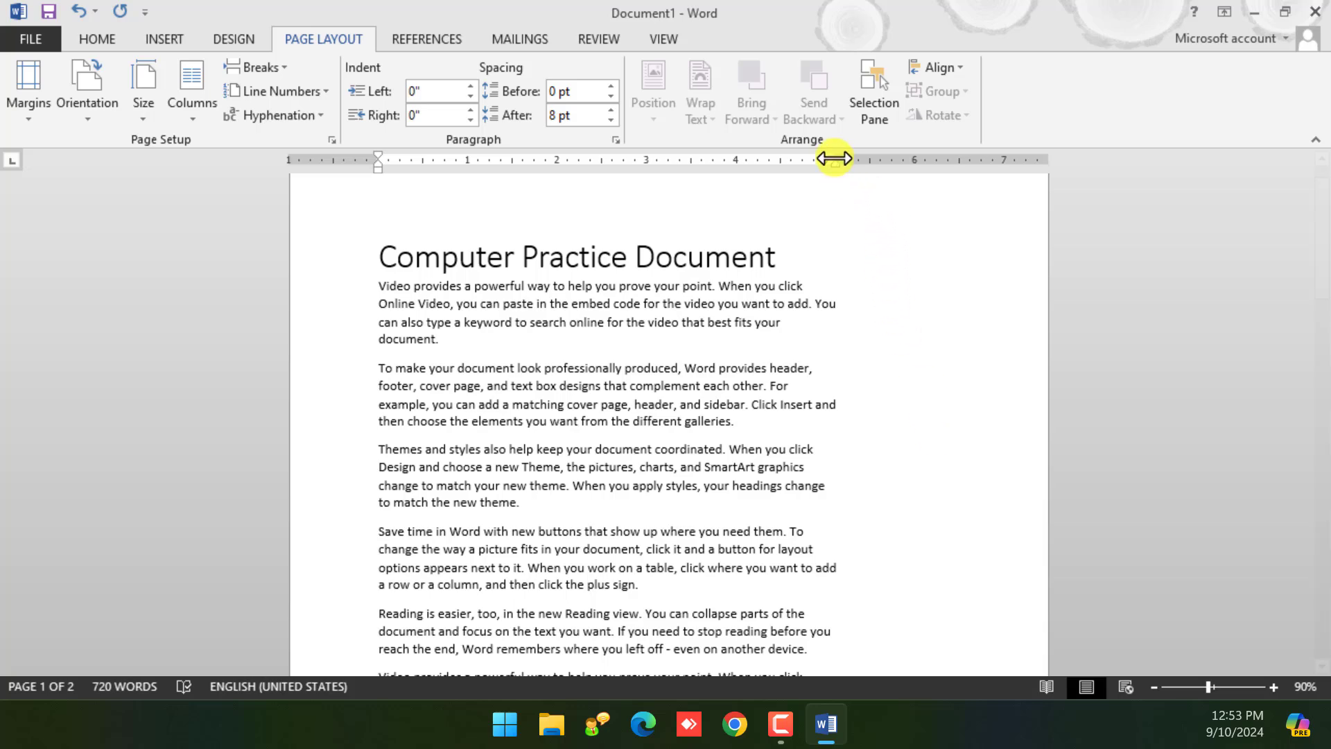
left_click_drag(835, 159, 989, 172)
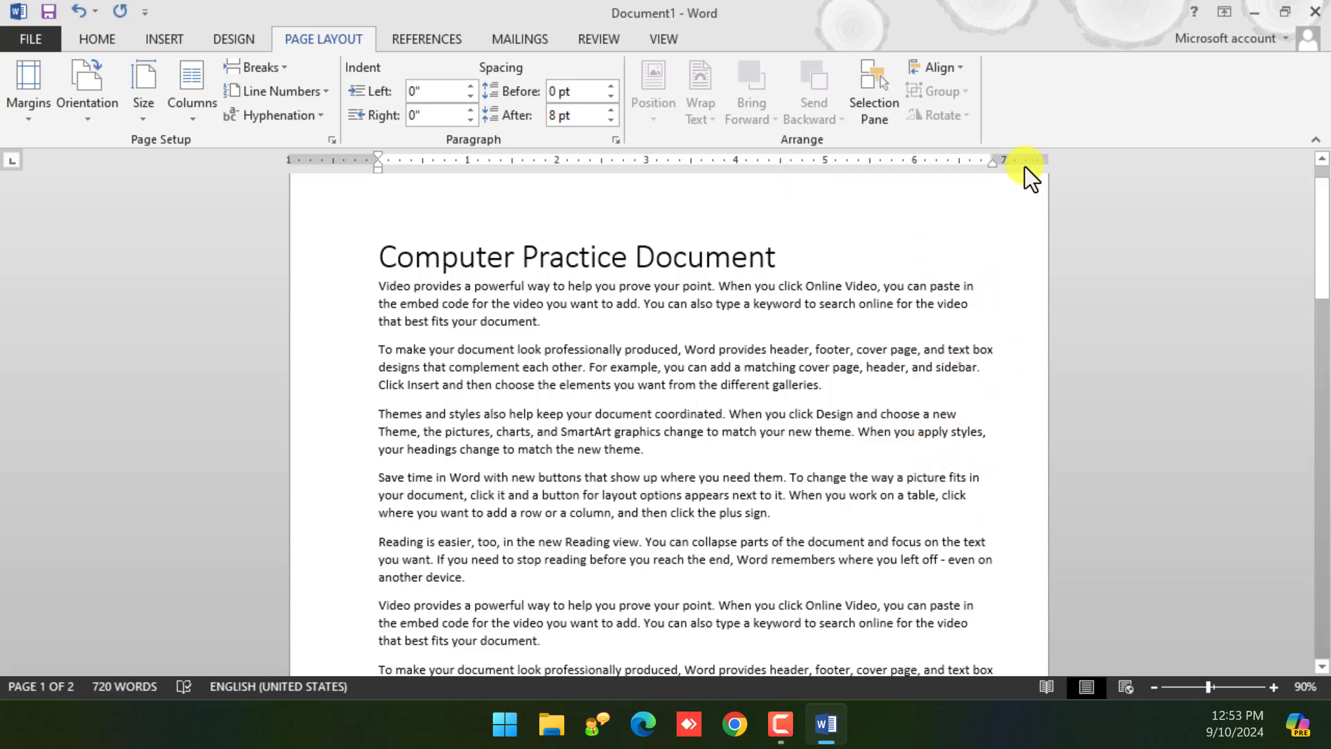
left_click_drag(993, 160, 964, 159)
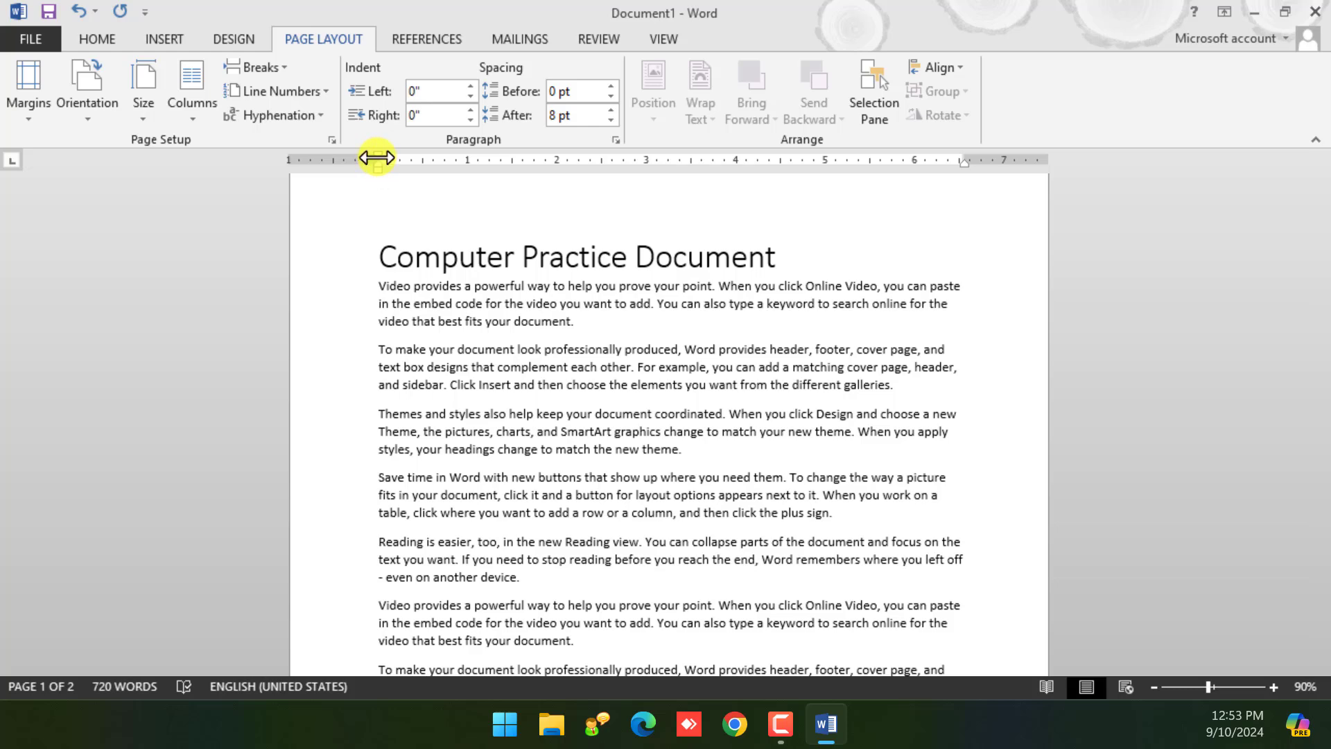
mouse_move(380, 158)
left_mouse_down()
mouse_move(524, 173)
mouse_move(394, 186)
mouse_move(395, 172)
left_mouse_up()
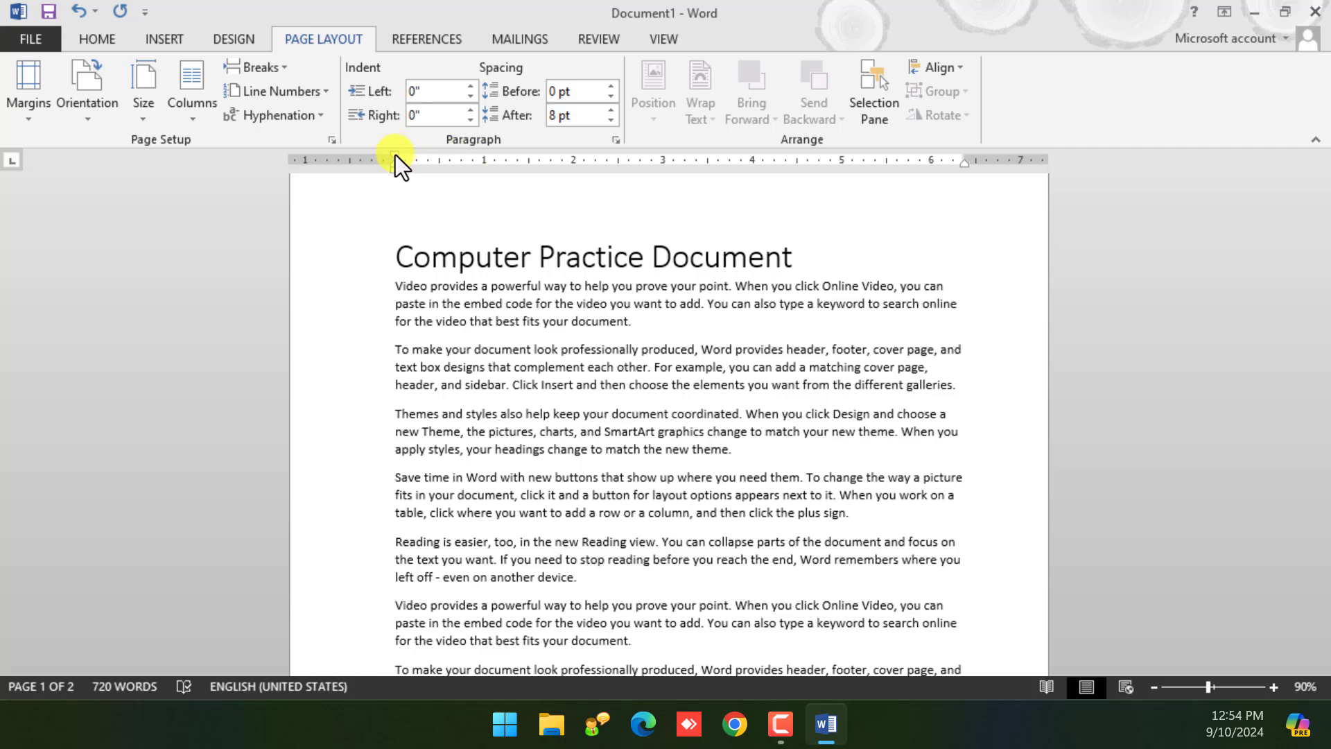
Try a first-line indent of about 1.4 inches on the empty last paragraph and undo it
left_click_drag(396, 155, 517, 155)
scroll(548, 274, "down", 5)
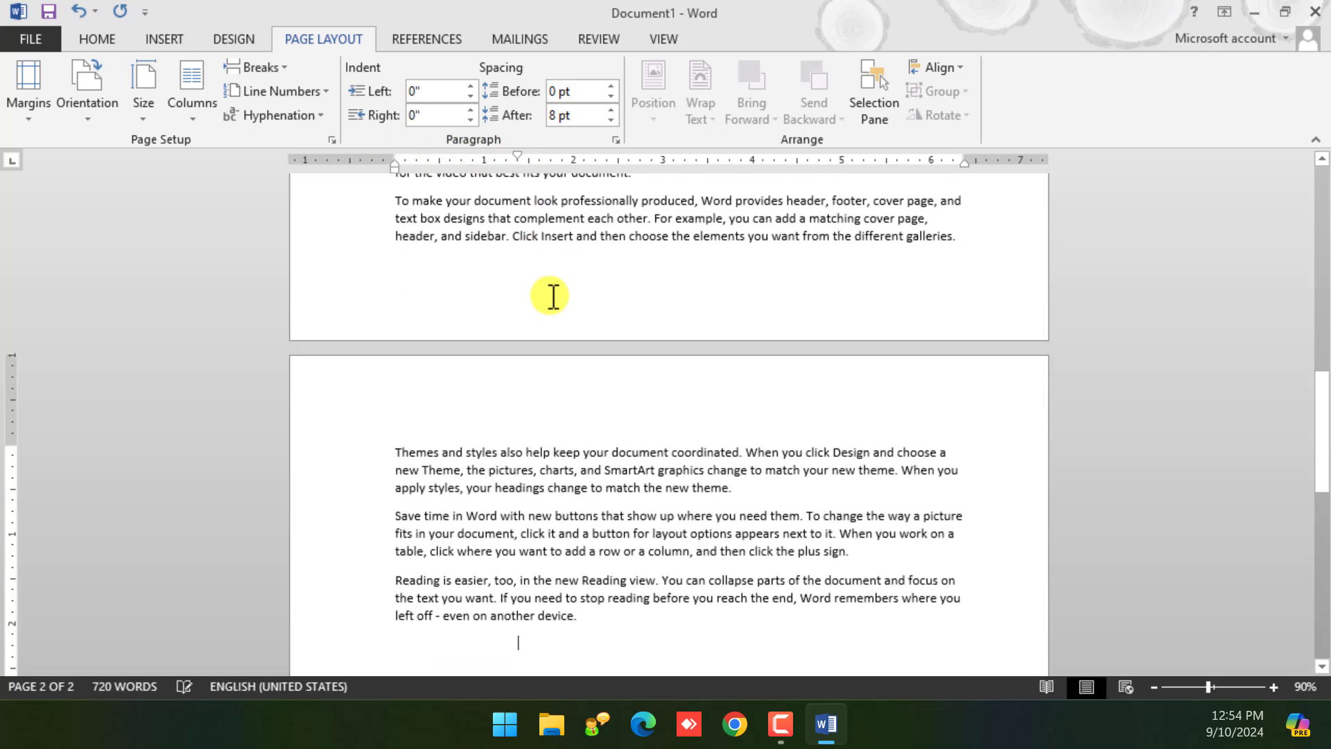
scroll(550, 298, "up", 6)
scroll(603, 451, "down", 4)
scroll(520, 423, "up", 10)
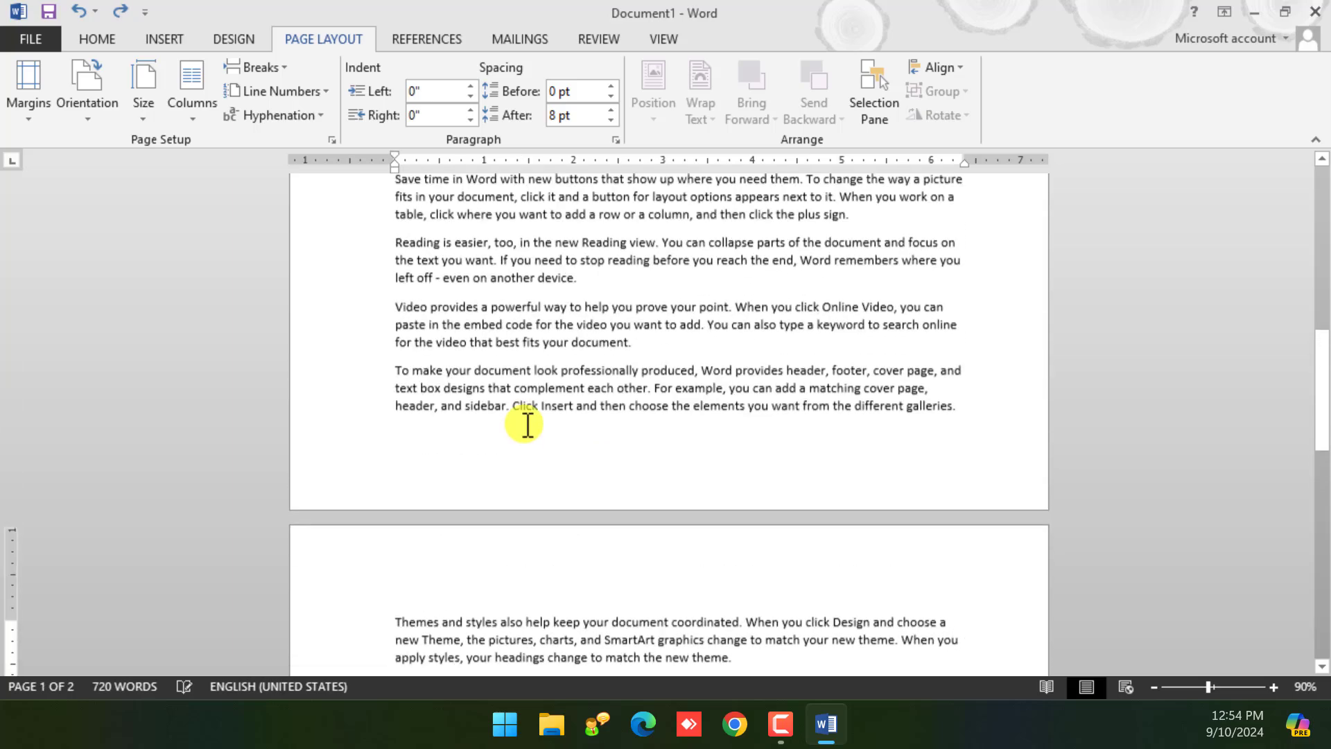
Try a first-line indent of about 1.2 inches and a 1.31-inch left indent on the first body paragraph, undoing each
left_click(395, 327)
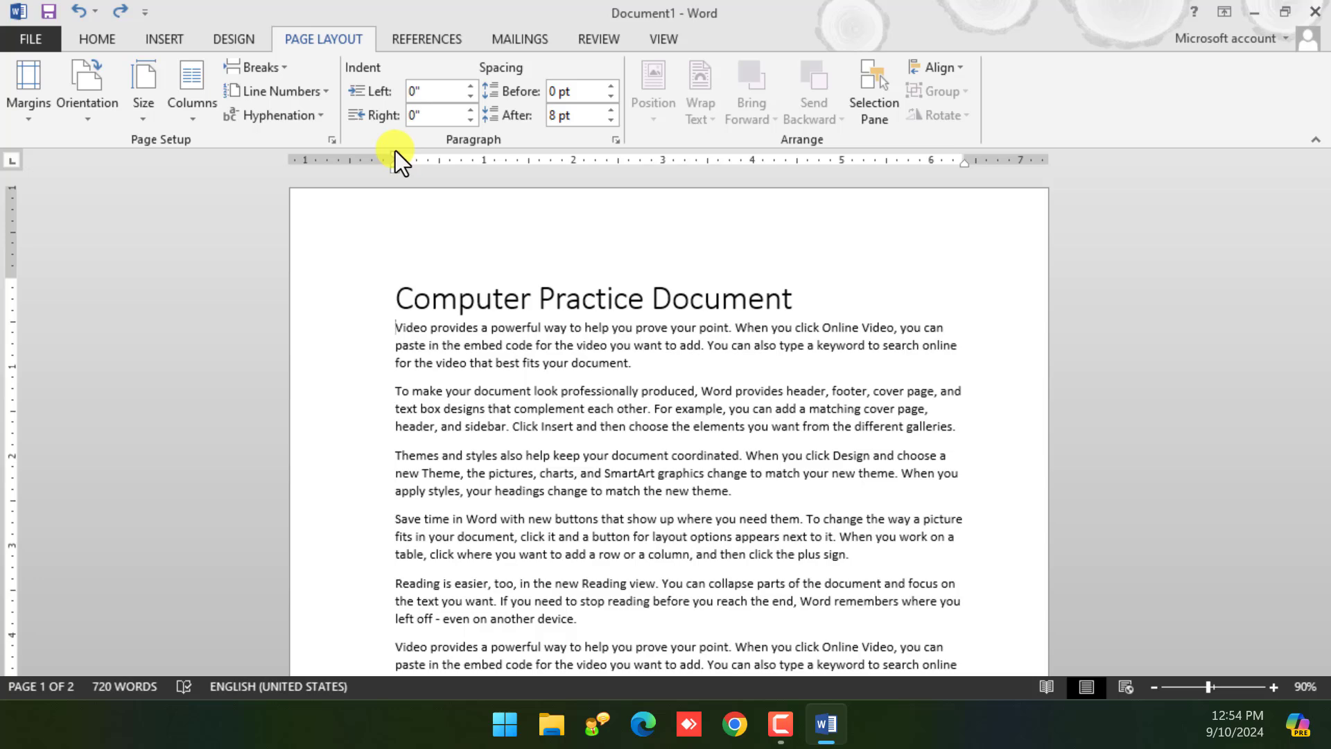
left_click_drag(396, 156, 500, 159)
key("ctrl+z")
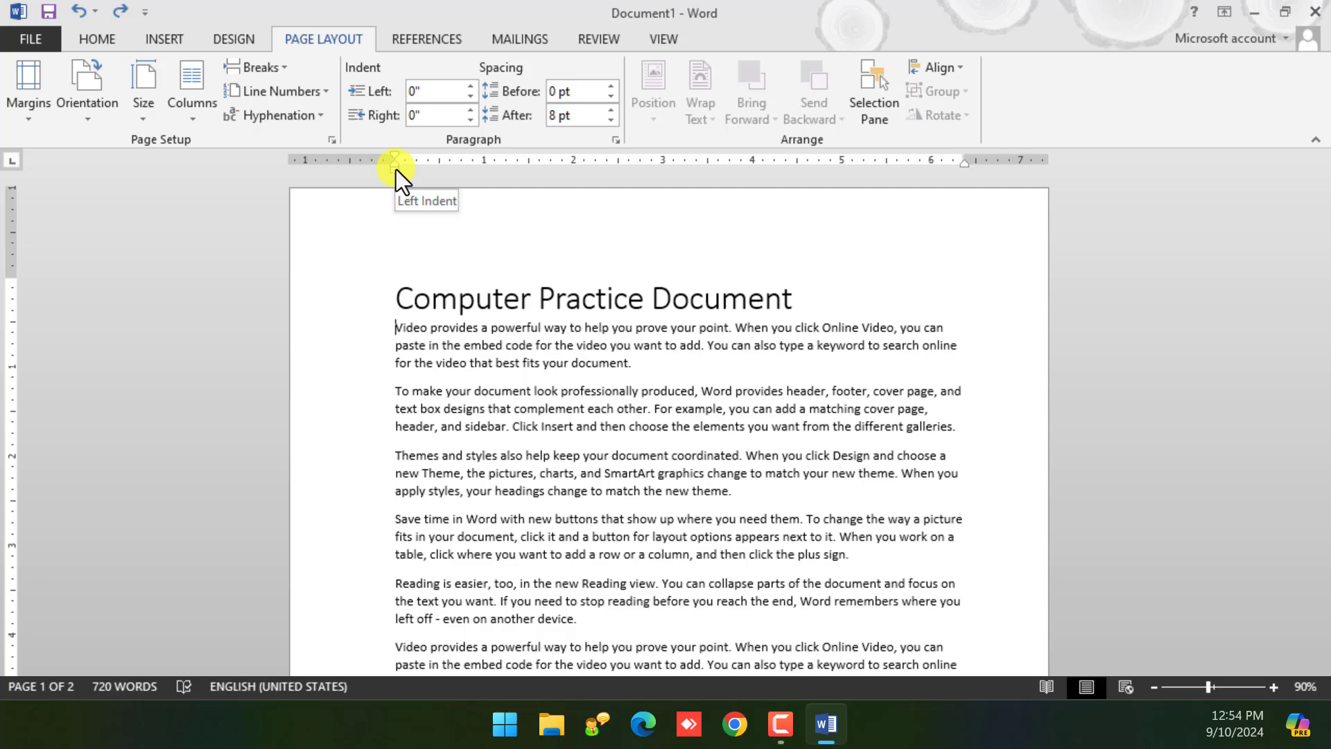
left_click_drag(396, 169, 510, 176)
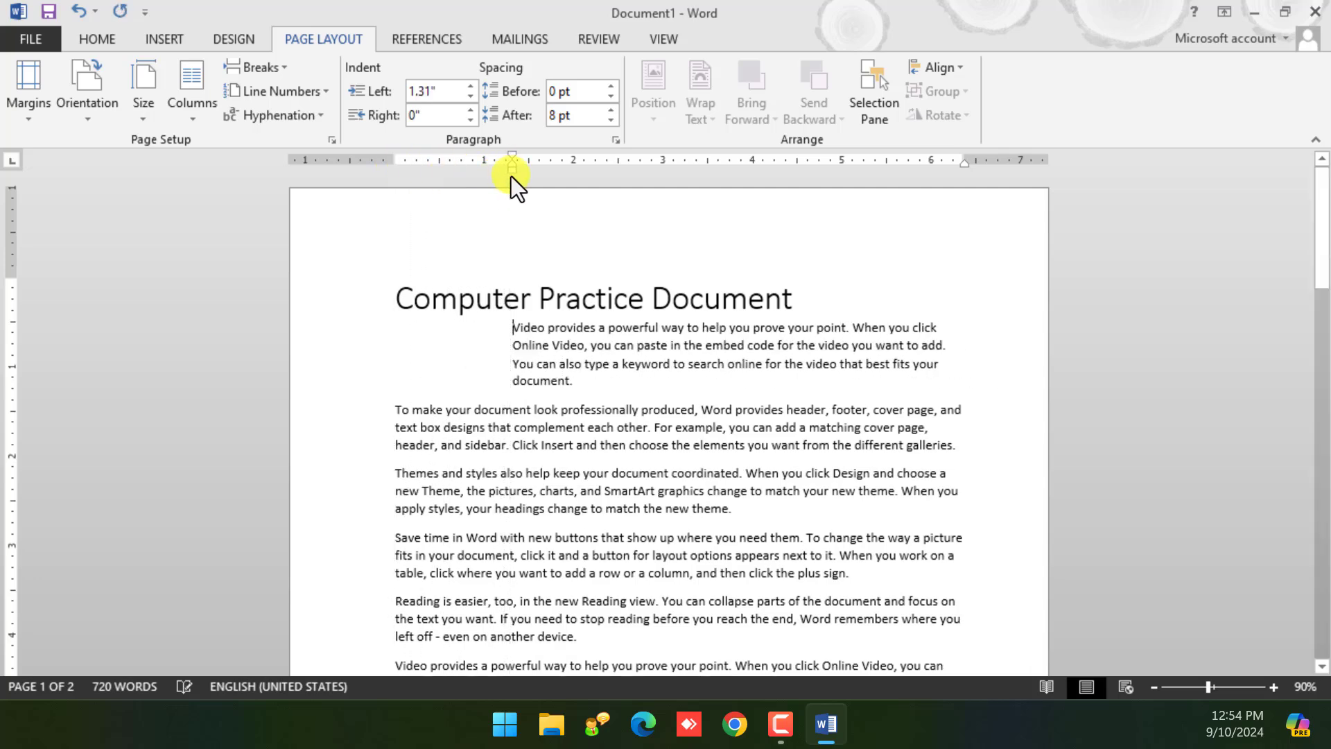
key("ctrl+z")
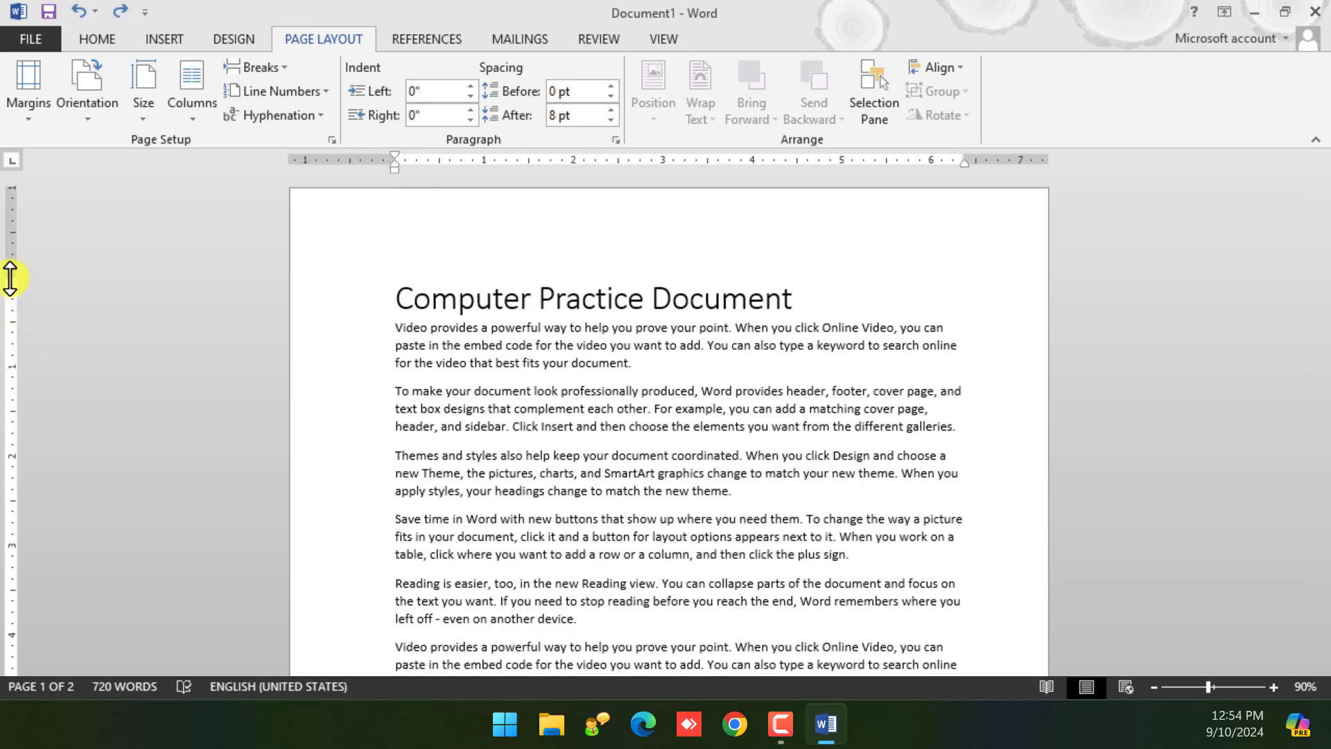
Reduce the top page margin to about 0.7 inch on the vertical ruler and slightly adjust the bottom margin
left_click_drag(11, 275, 8, 247)
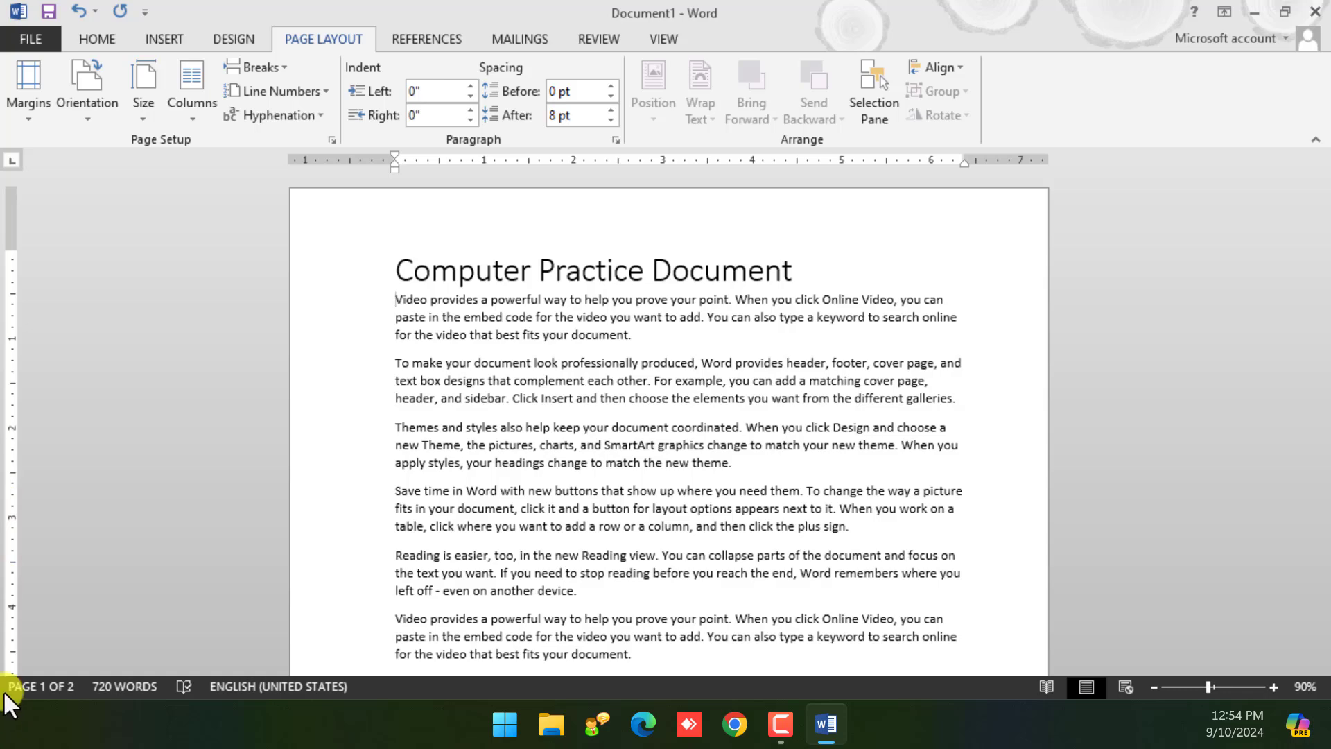
scroll(667, 554, "down", 5)
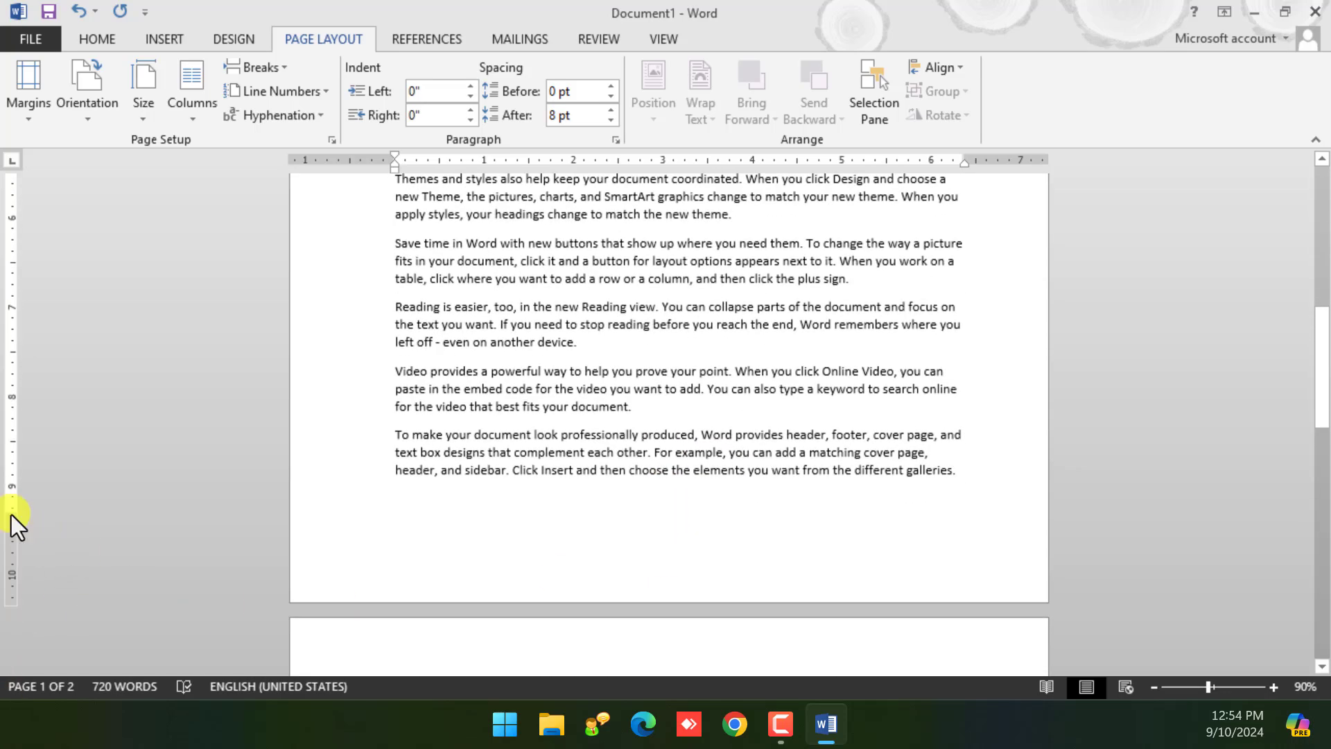
mouse_move(11, 513)
left_mouse_down()
mouse_move(14, 587)
mouse_move(12, 499)
mouse_move(16, 518)
left_mouse_up()
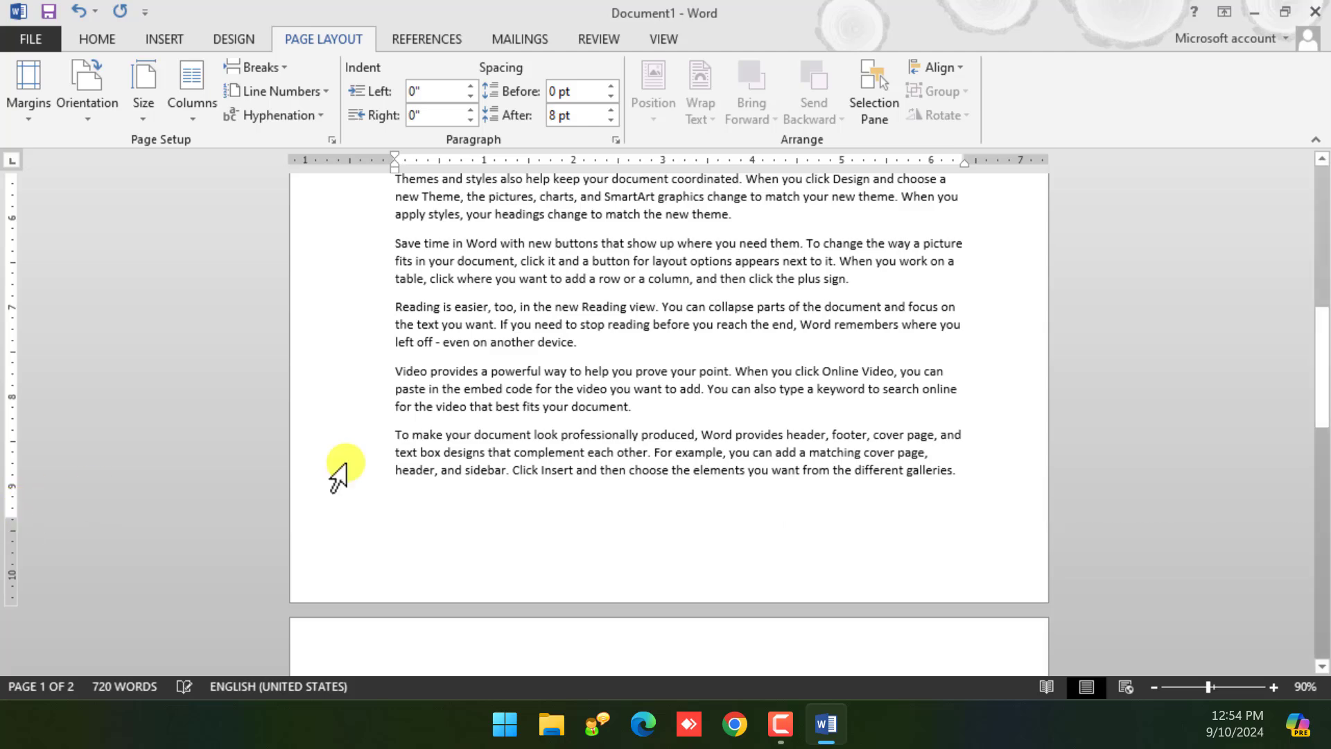
Apply the Wide, Moderate, Normal and Narrow margin presets to the document in turn
scroll(346, 347, "up", 4)
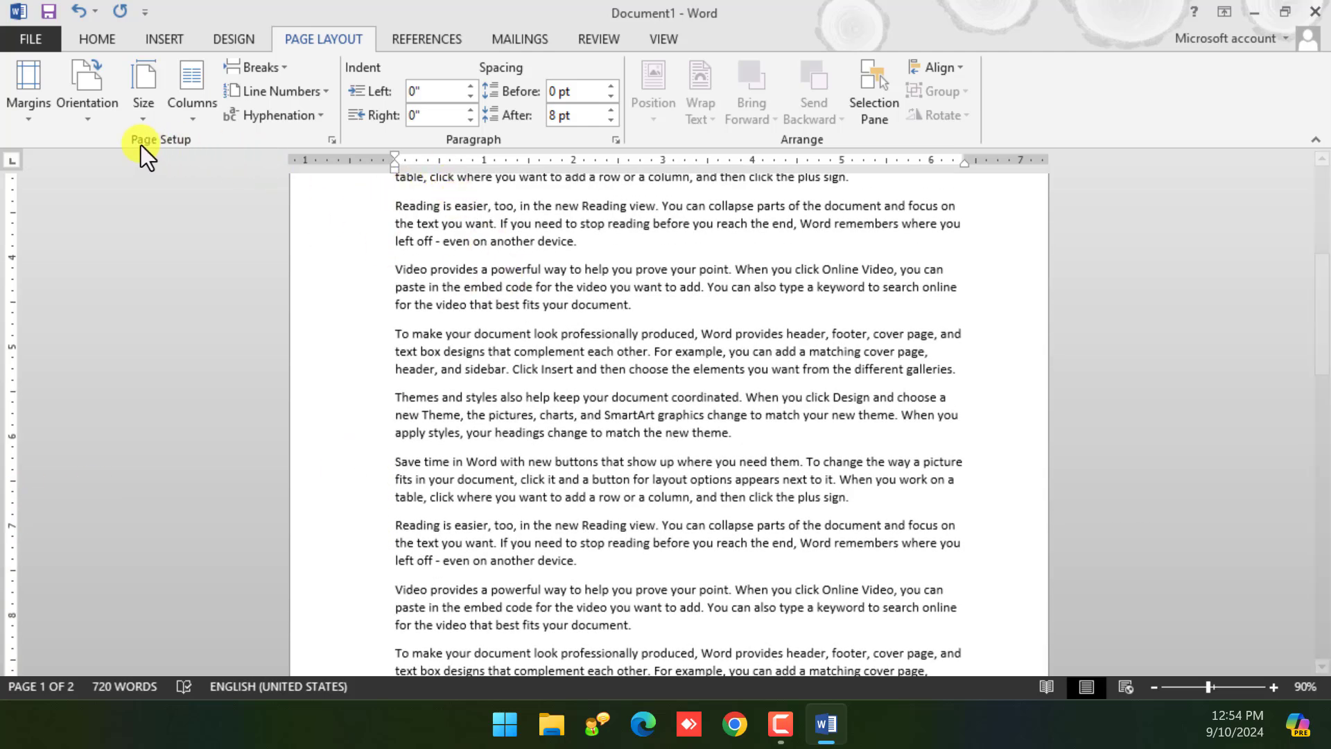
left_click(29, 122)
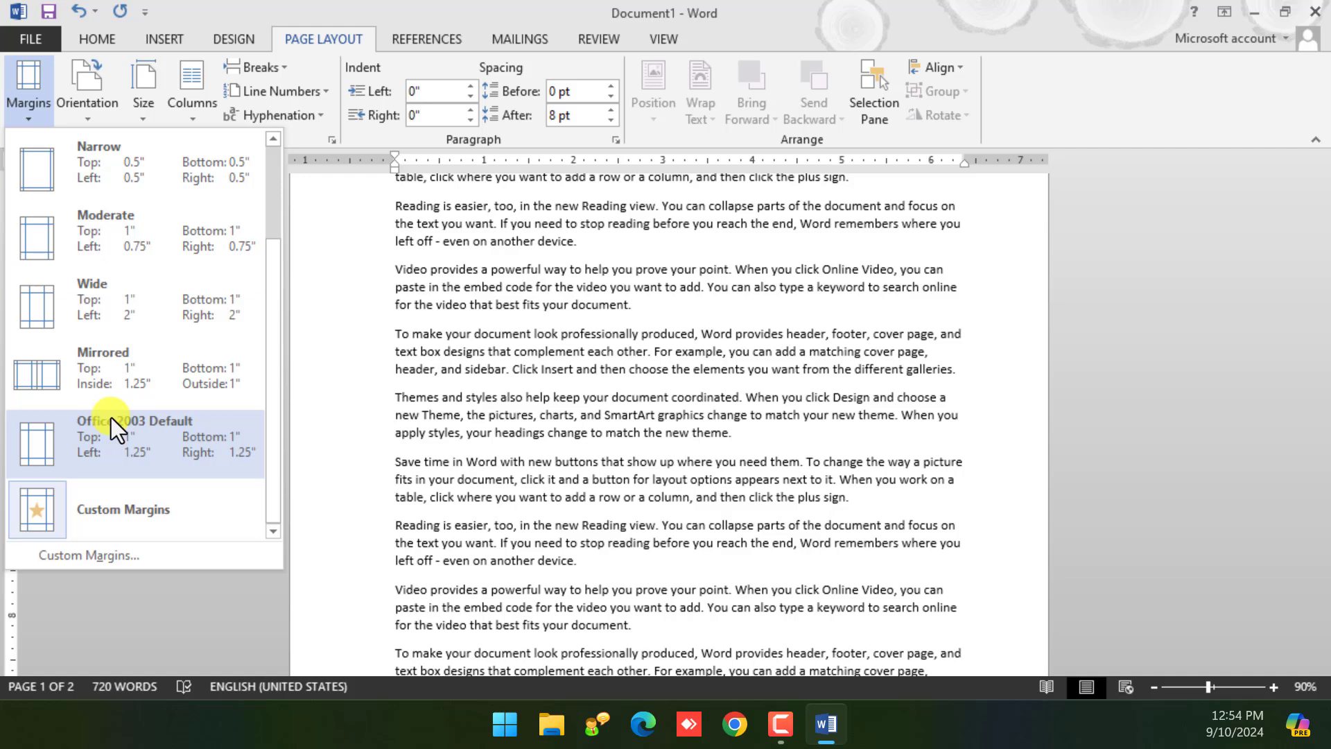
left_click(76, 290)
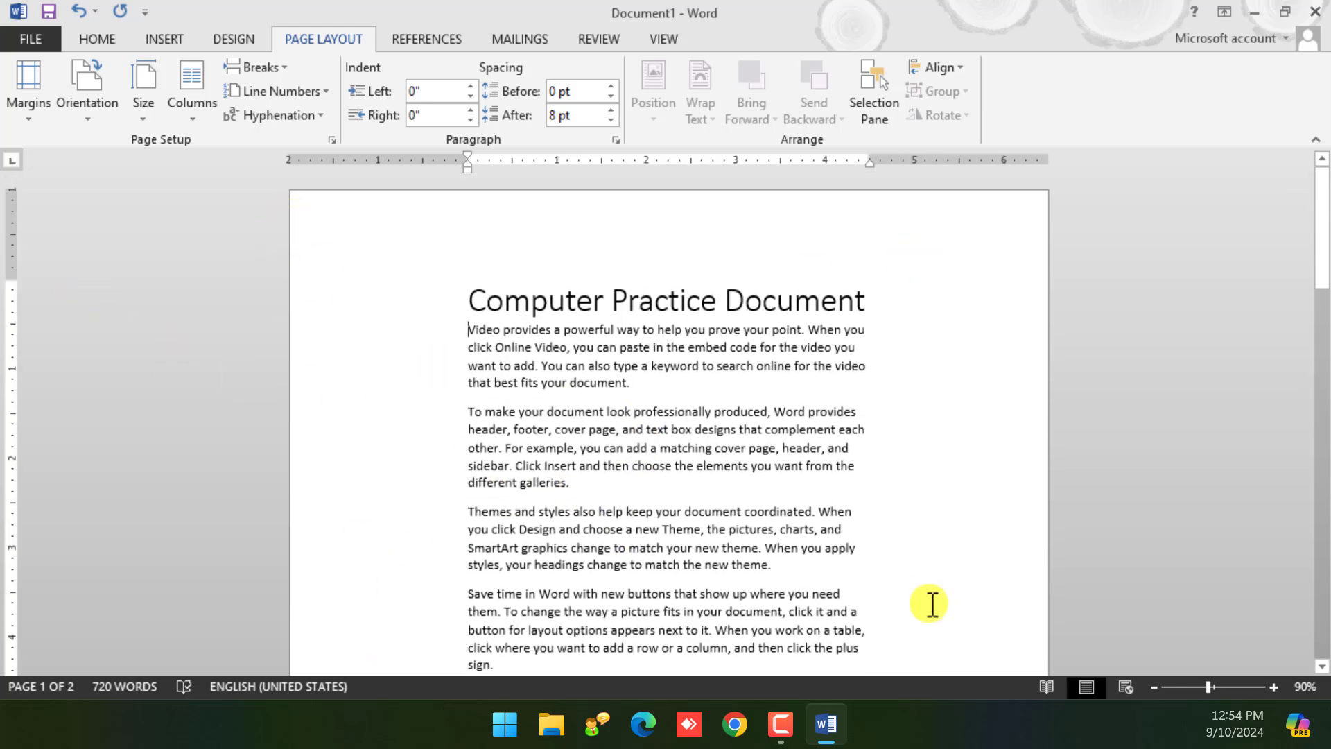
left_click(18, 119)
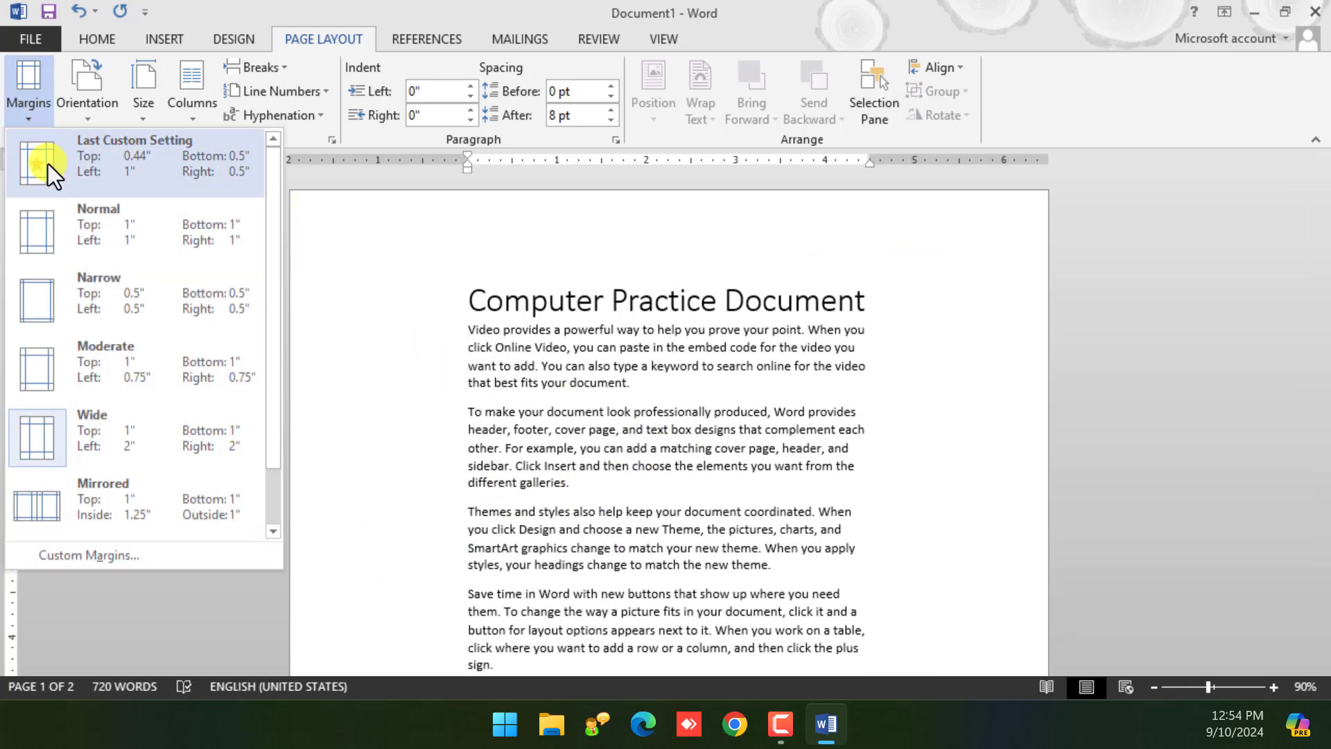
left_click(90, 349)
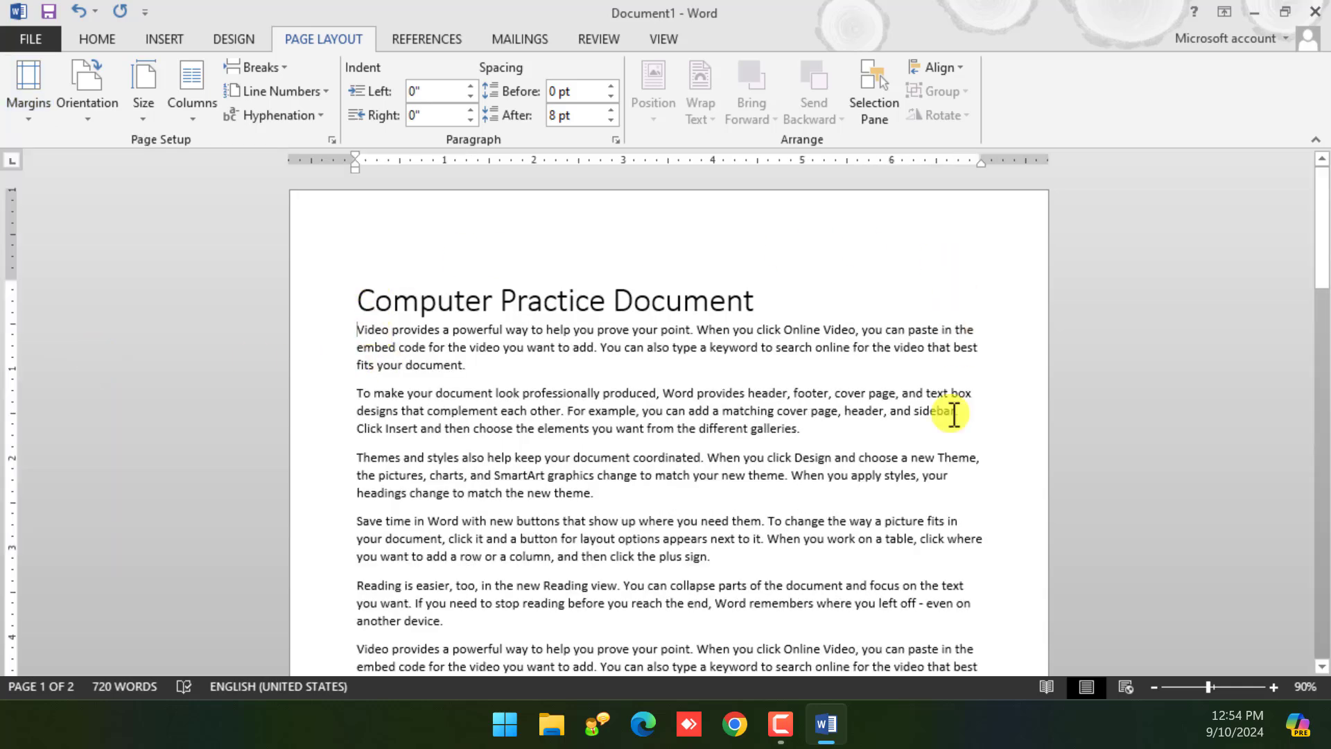
left_click(32, 104)
left_click(94, 232)
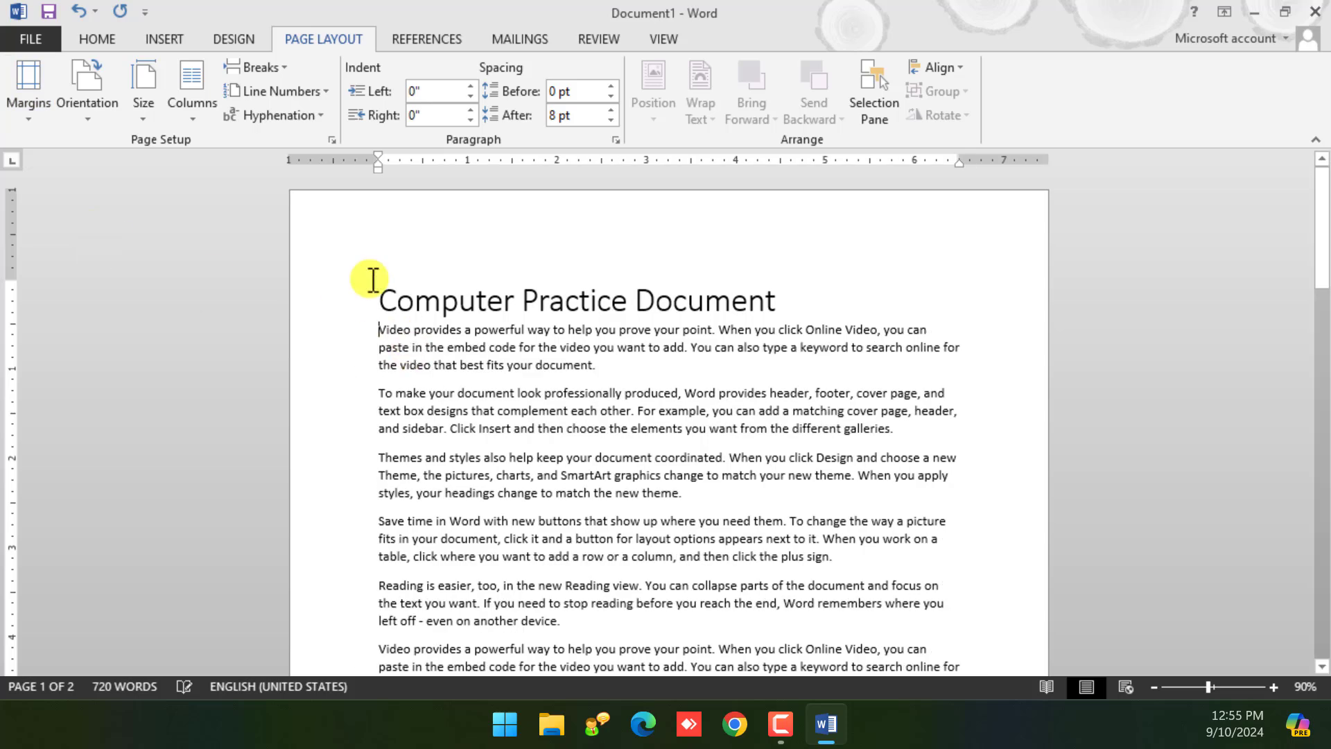
left_click(26, 106)
left_click(111, 277)
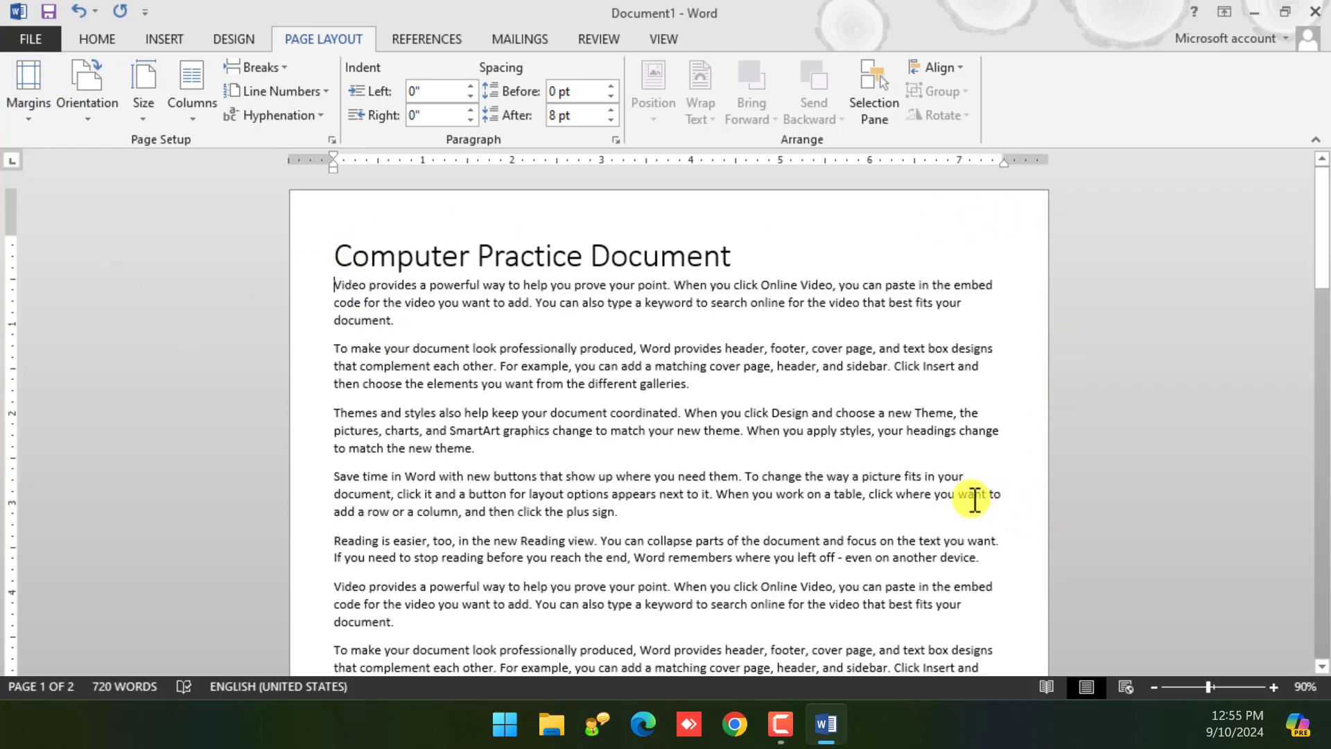
Apply the Normal margin preset with 1-inch margins on all sides of the document
left_click(50, 108)
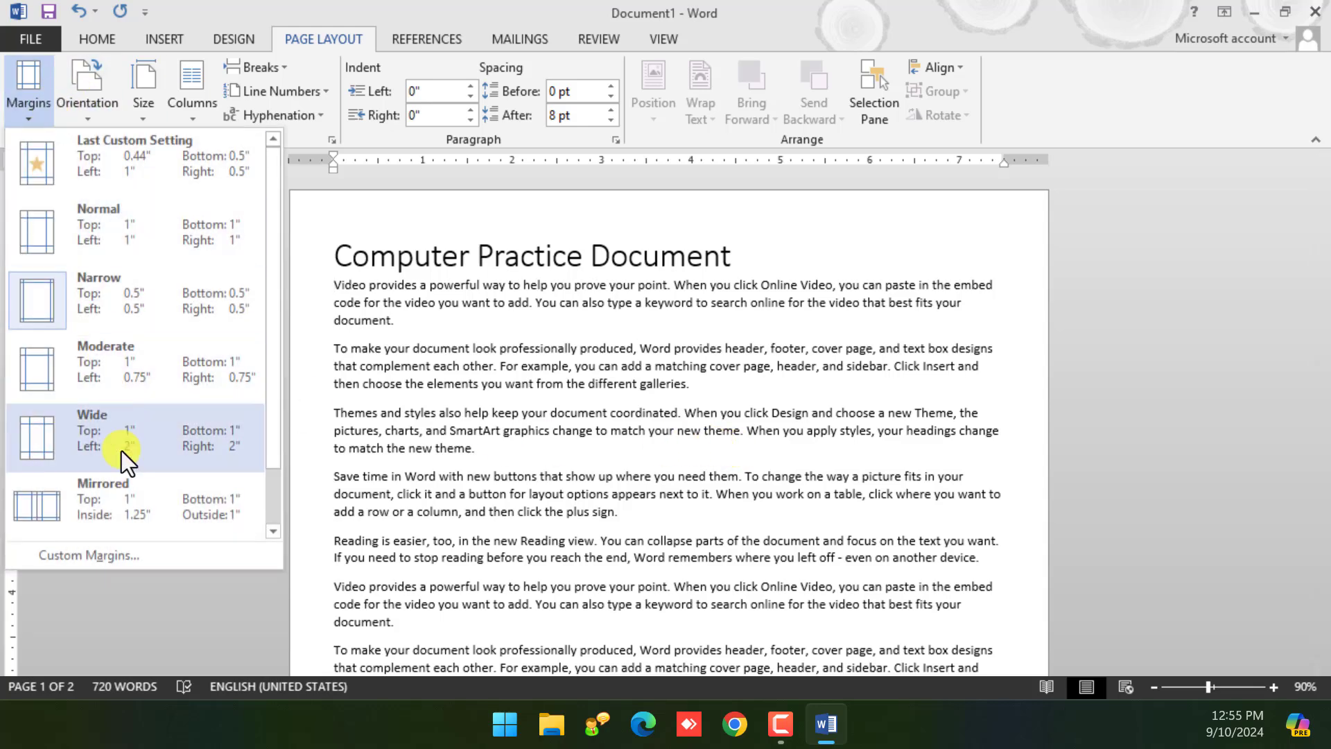
left_click(653, 314)
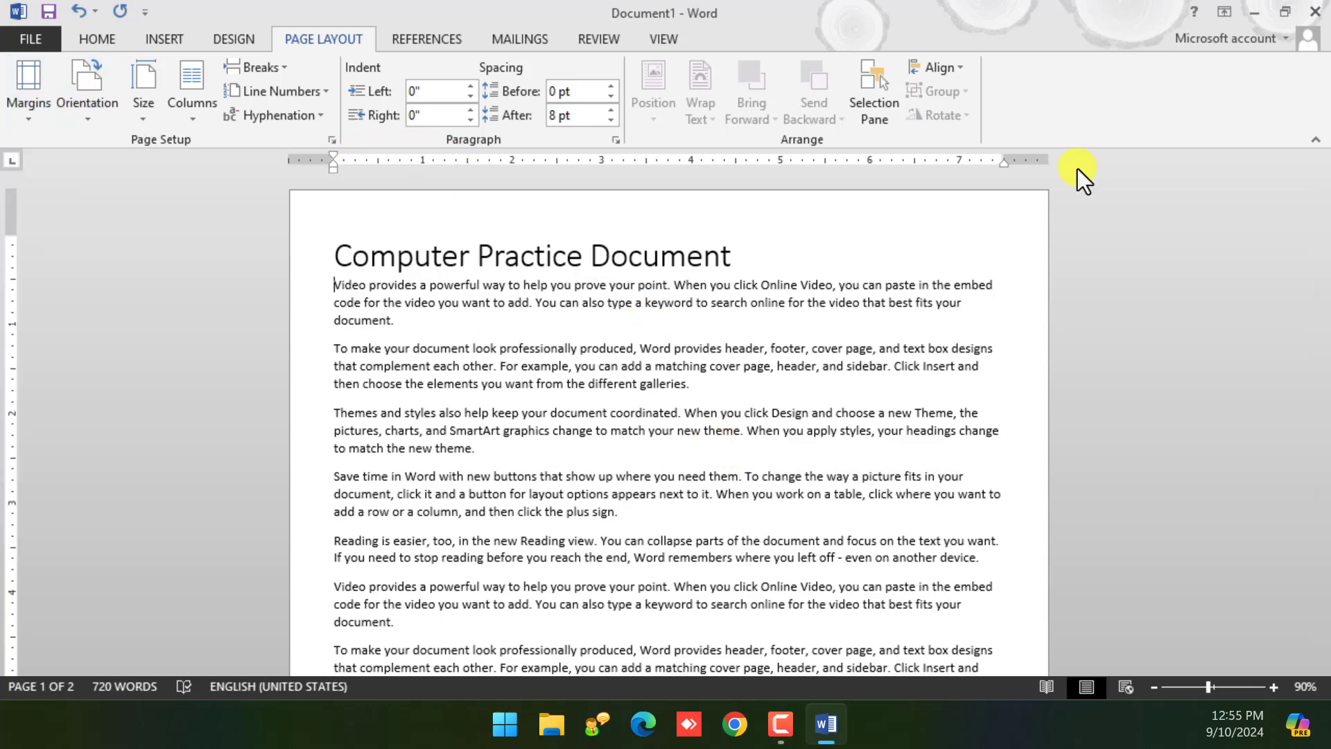
left_click(47, 106)
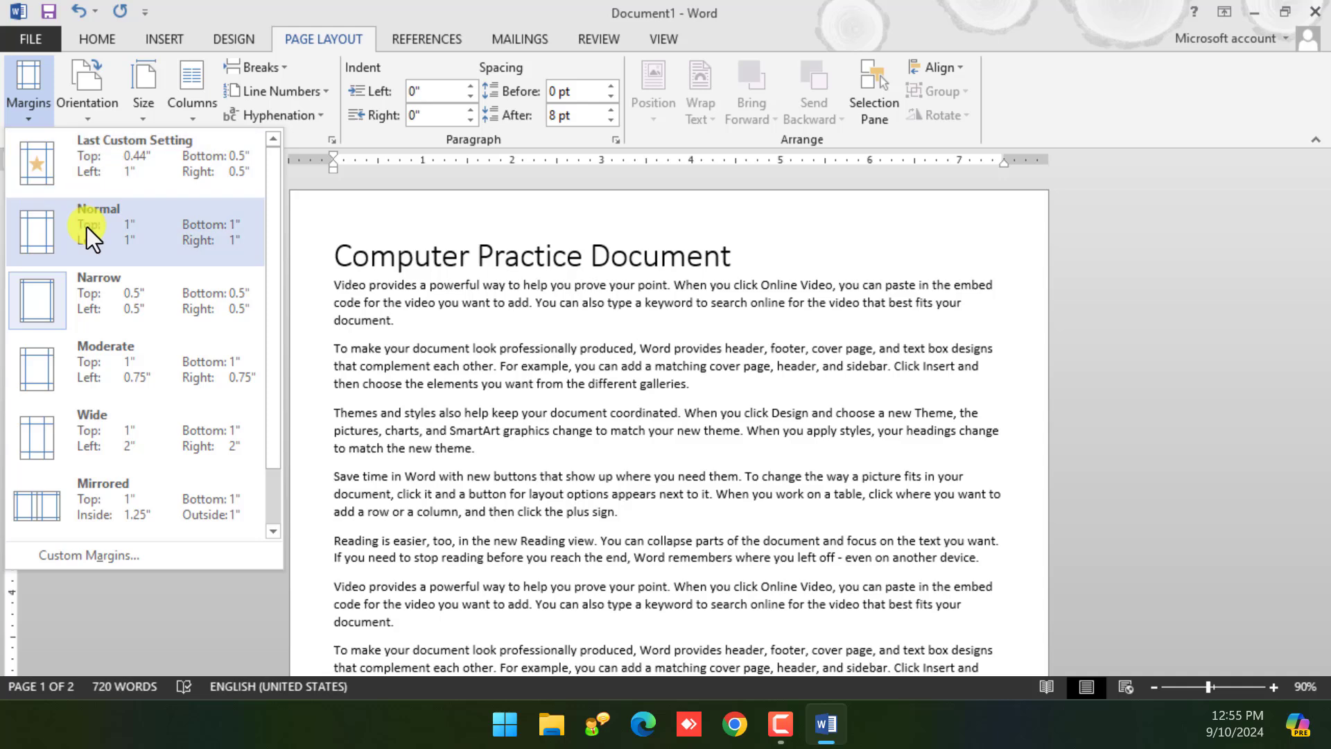
left_click(149, 251)
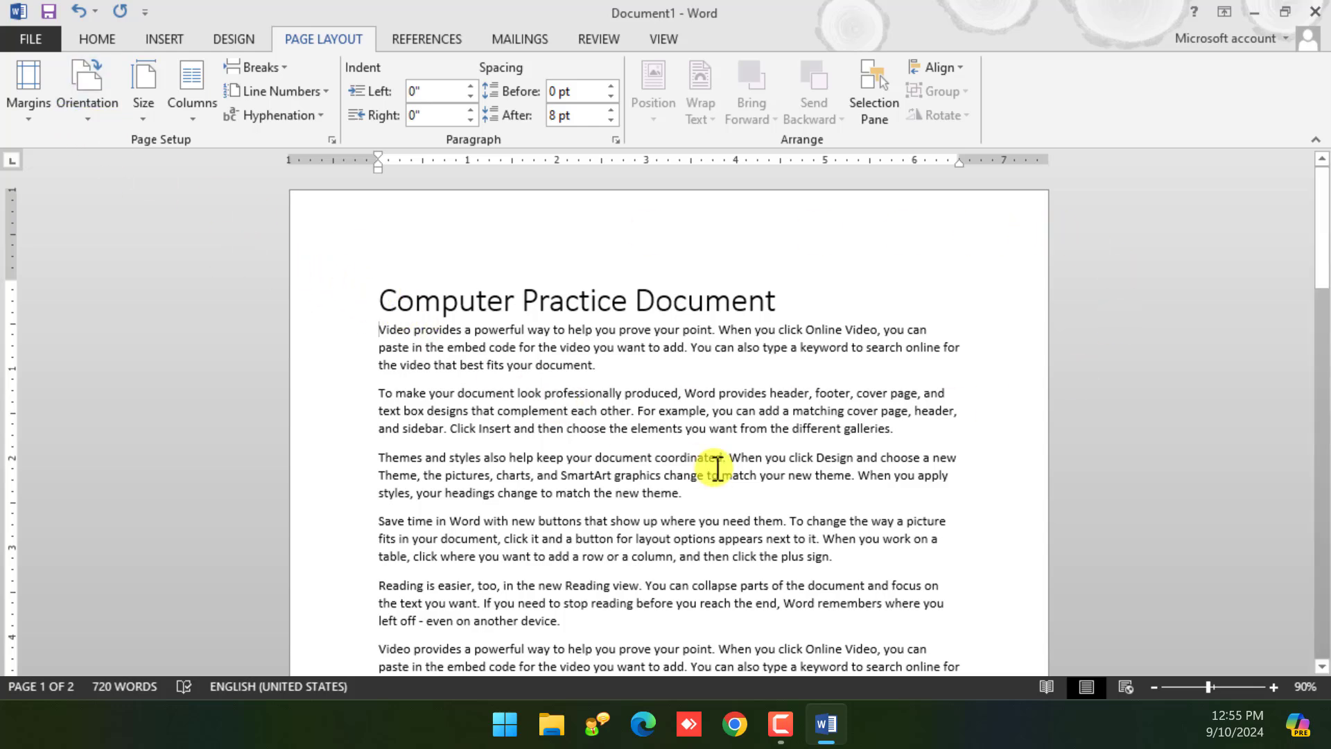
Zoom the document out to 50% and check the page layout
scroll(693, 460, "down", 4, "ctrl")
scroll(686, 430, "down", 3)
scroll(691, 434, "up", 3)
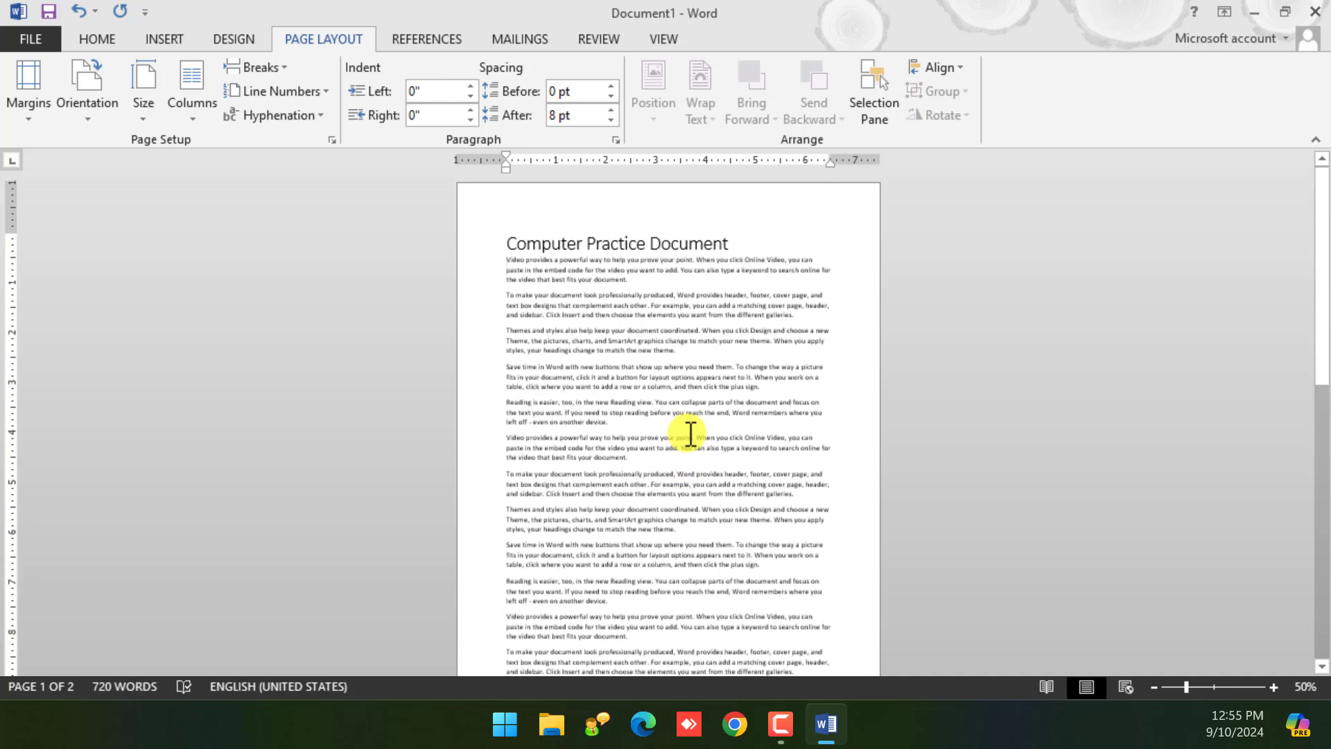
Switch the page orientation to Landscape and back to Portrait
left_click(101, 117)
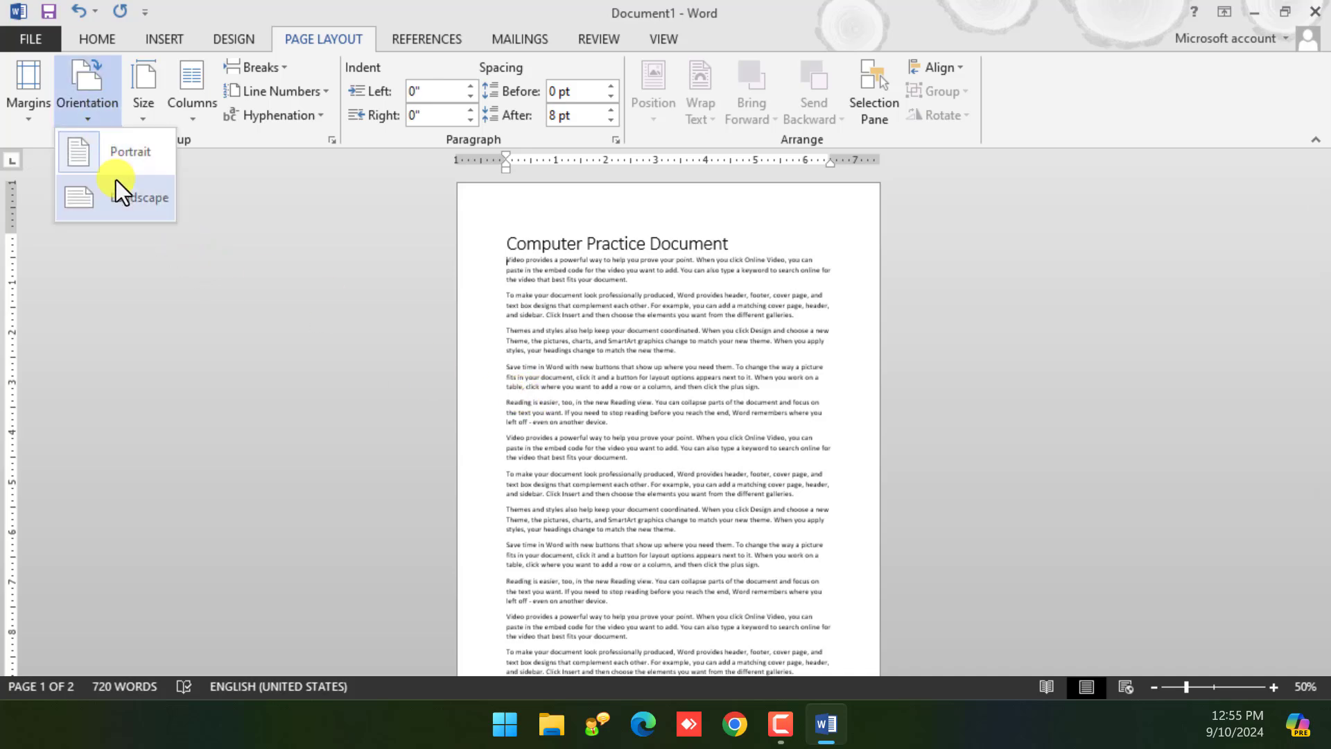
left_click(121, 193)
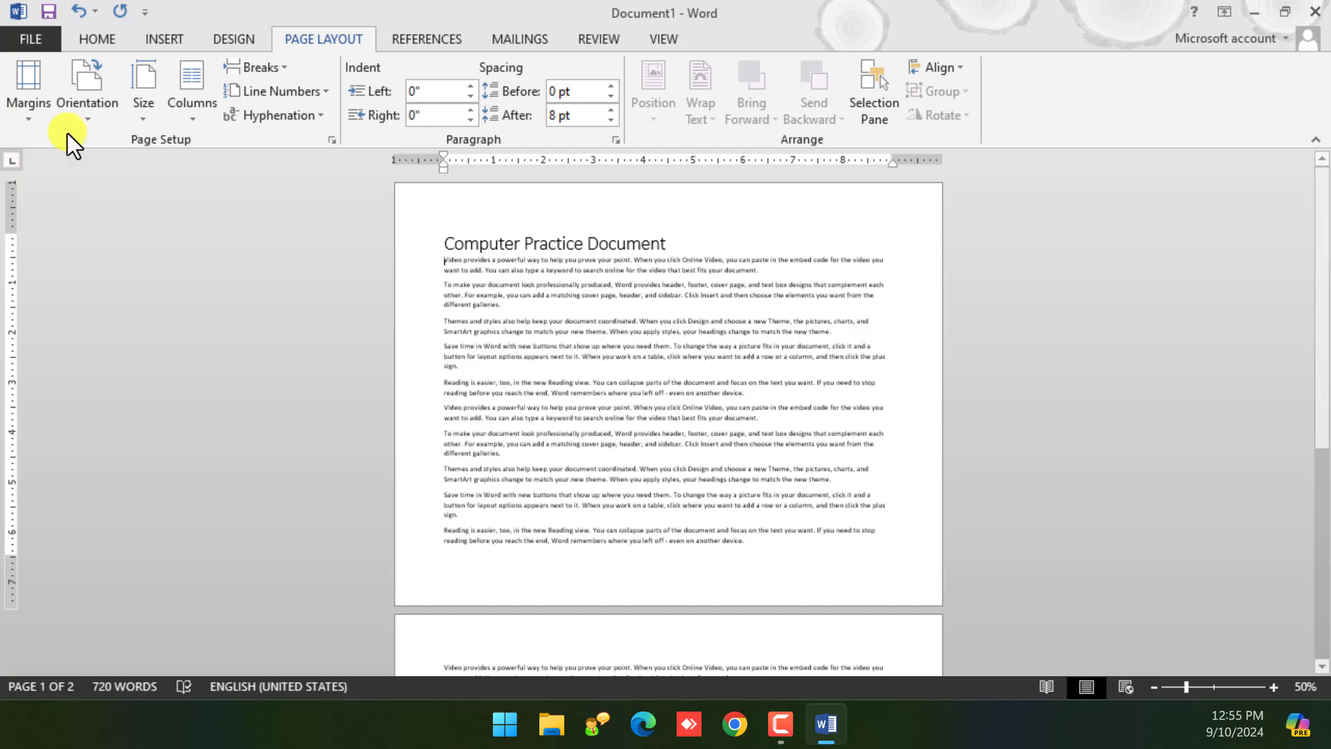
left_click(85, 115)
left_click(127, 173)
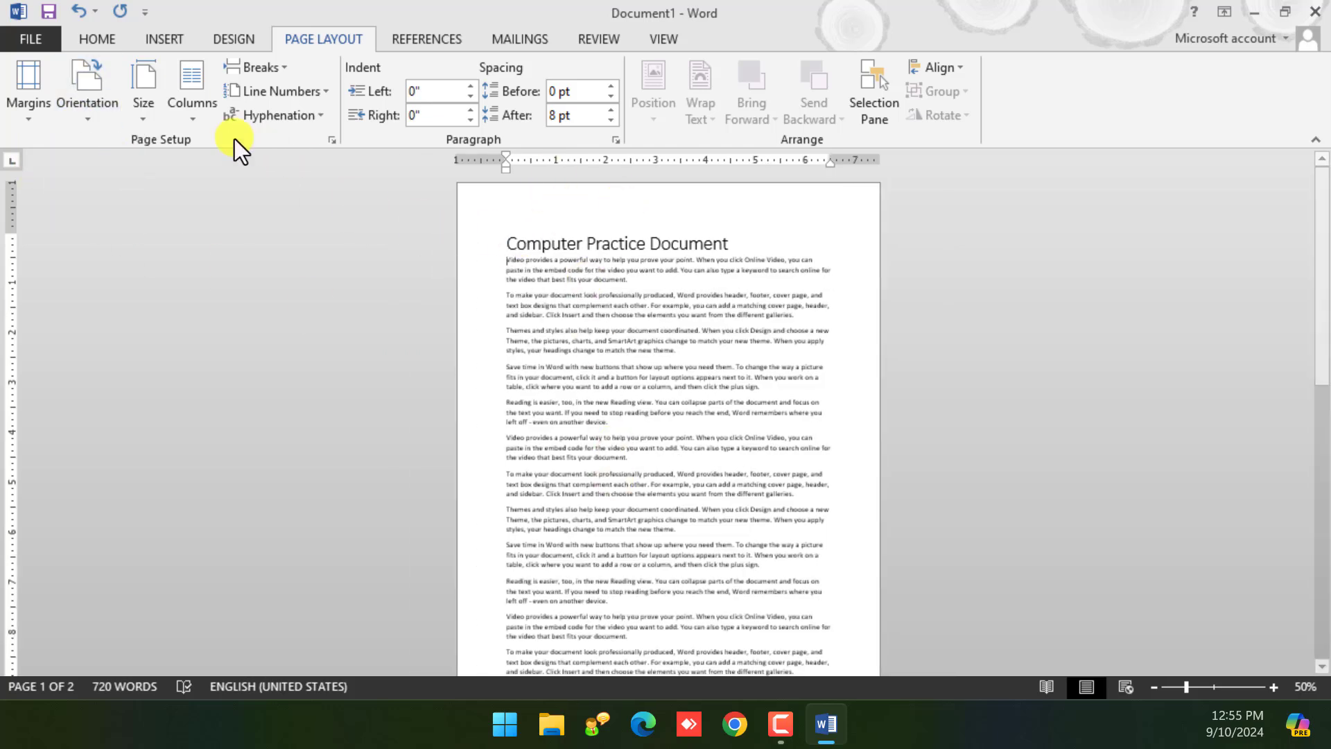
Set the document's paper size to A4 (8.27" x 11.69")
left_click(145, 123)
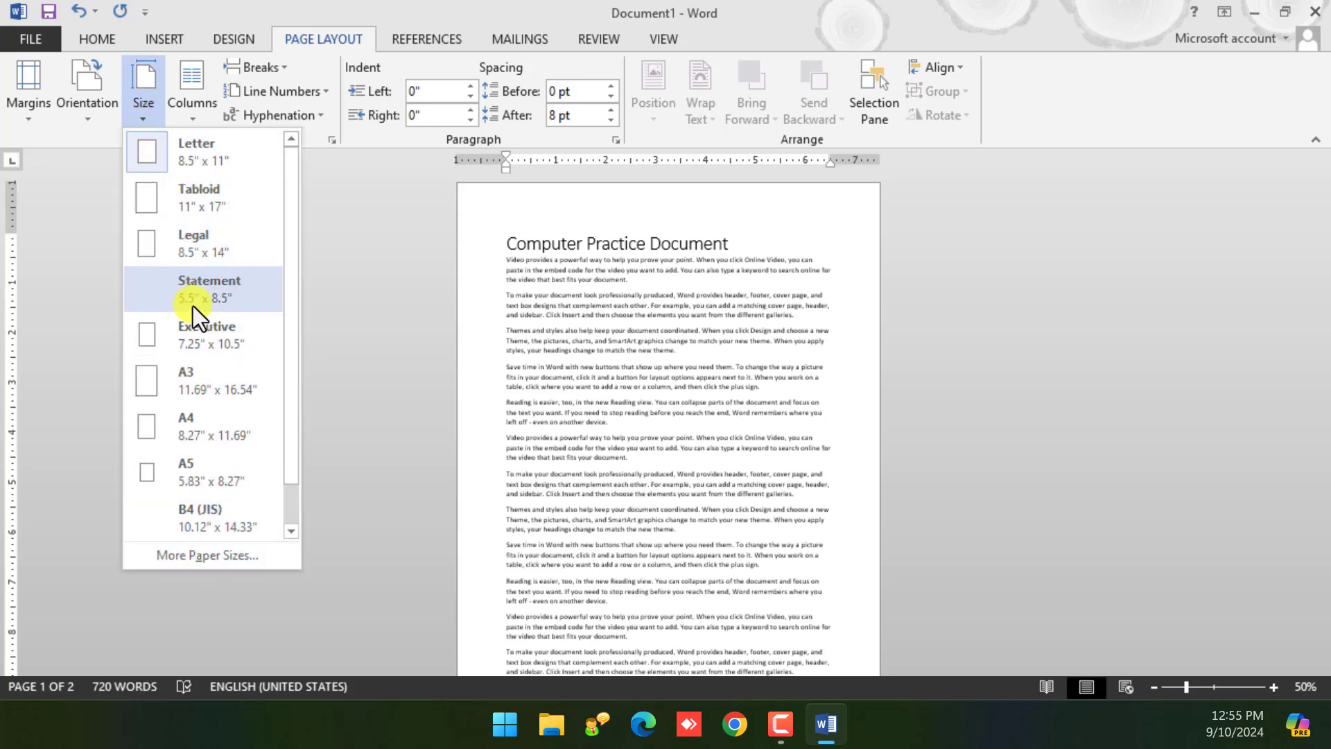
left_click(188, 419)
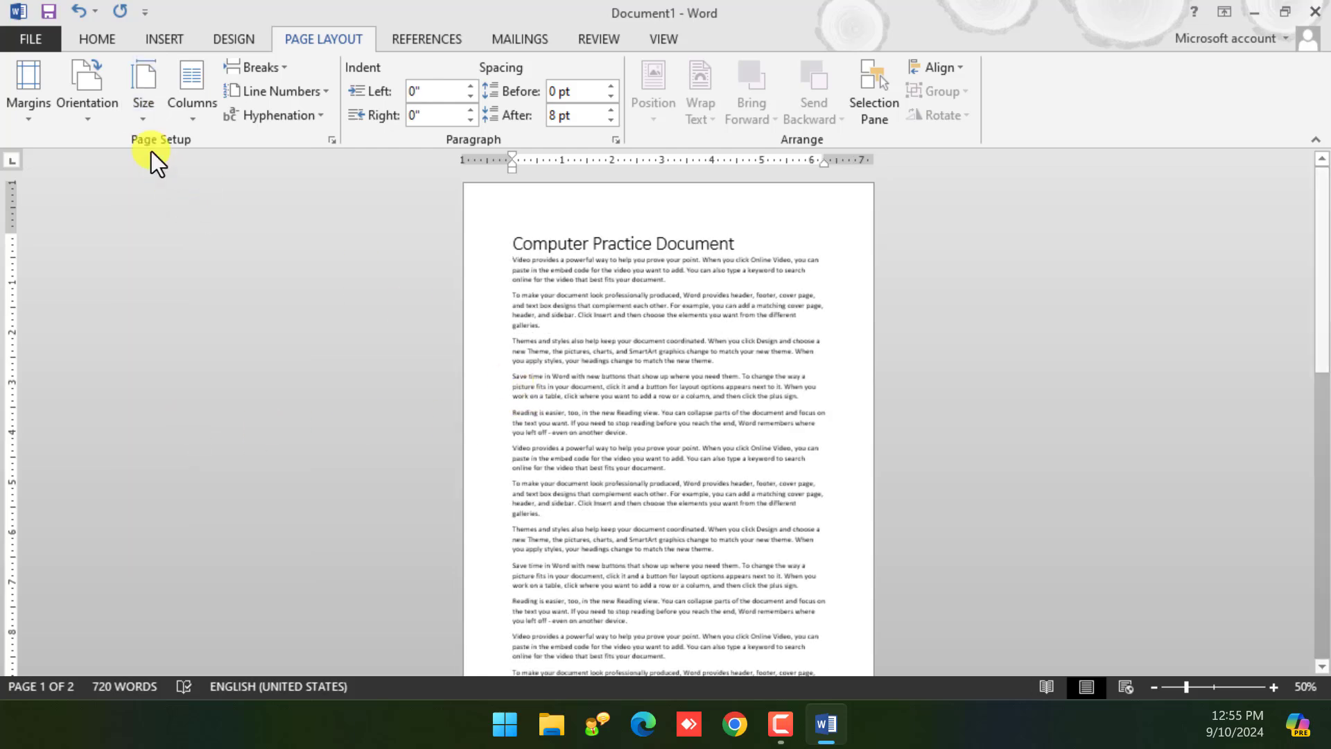
left_click(143, 110)
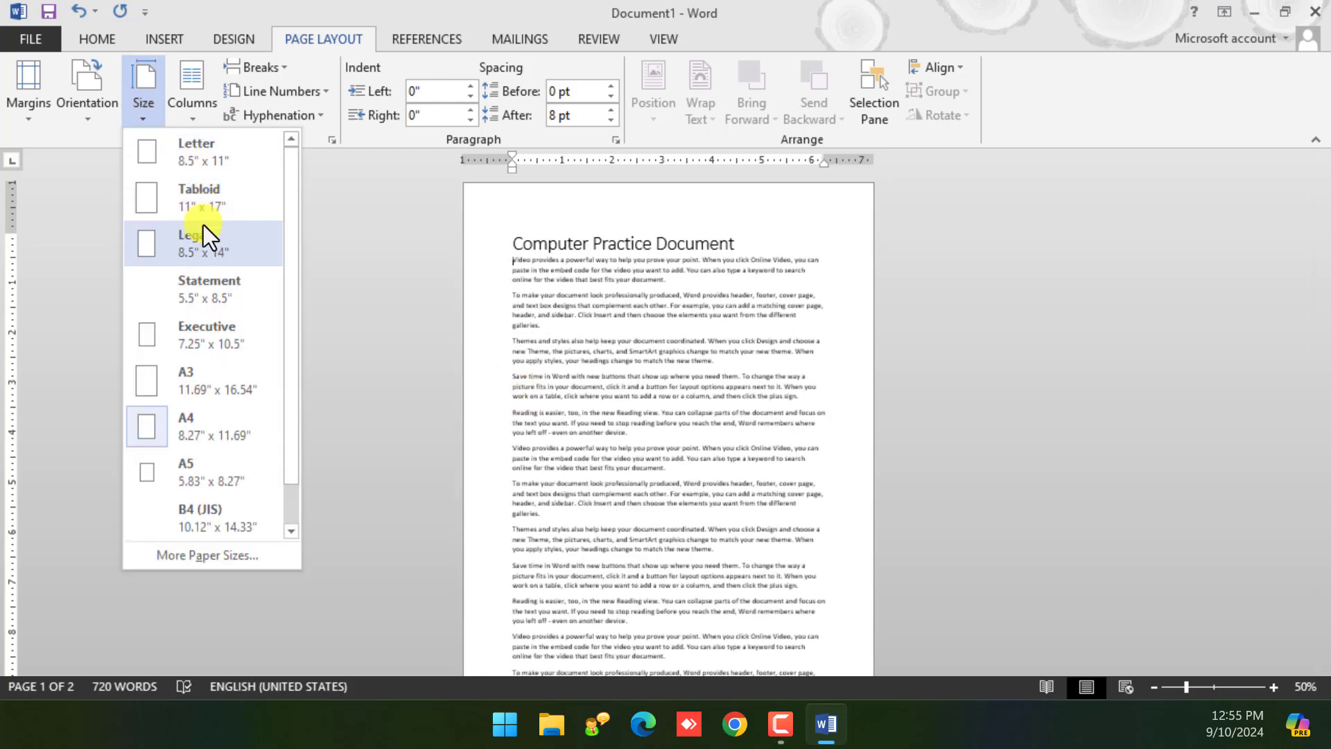
left_click(208, 440)
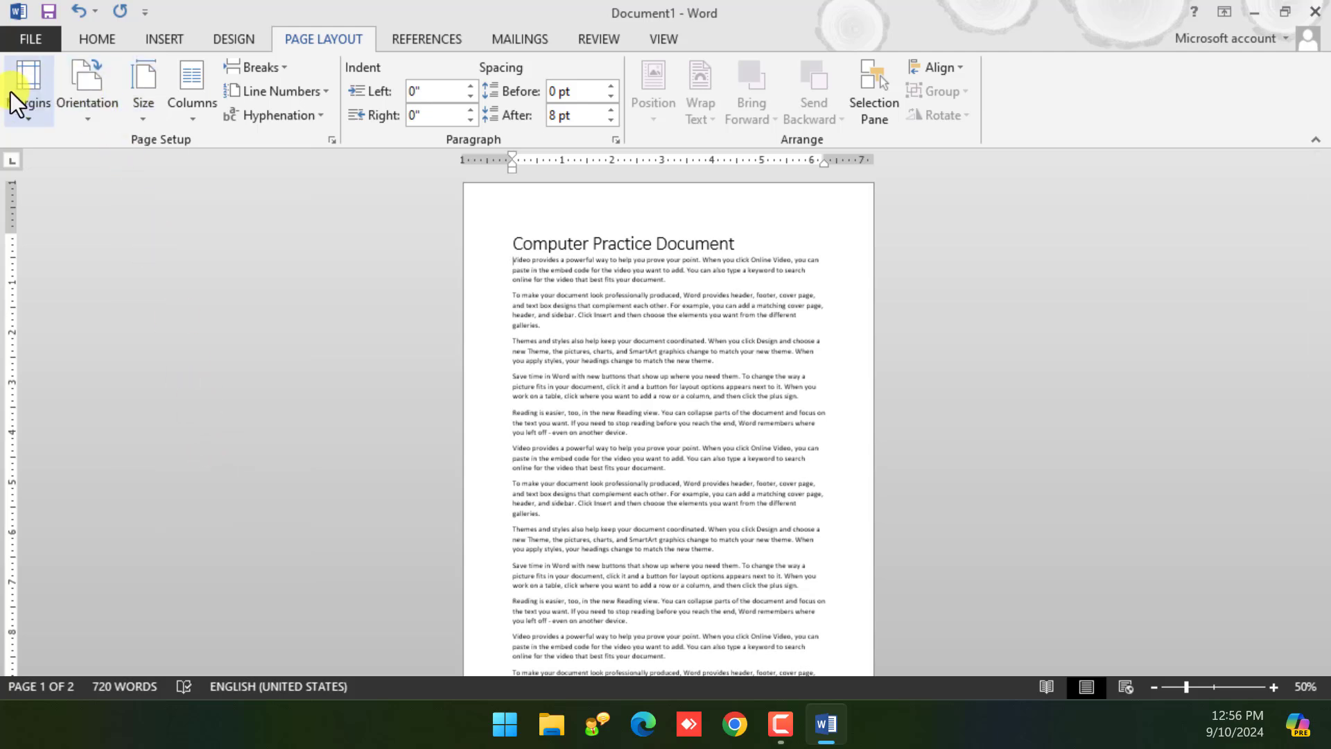
Add a blank paragraph below the first body paragraph and insert a table with two columns and three rows there
left_click(192, 123)
scroll(633, 330, "up", 6)
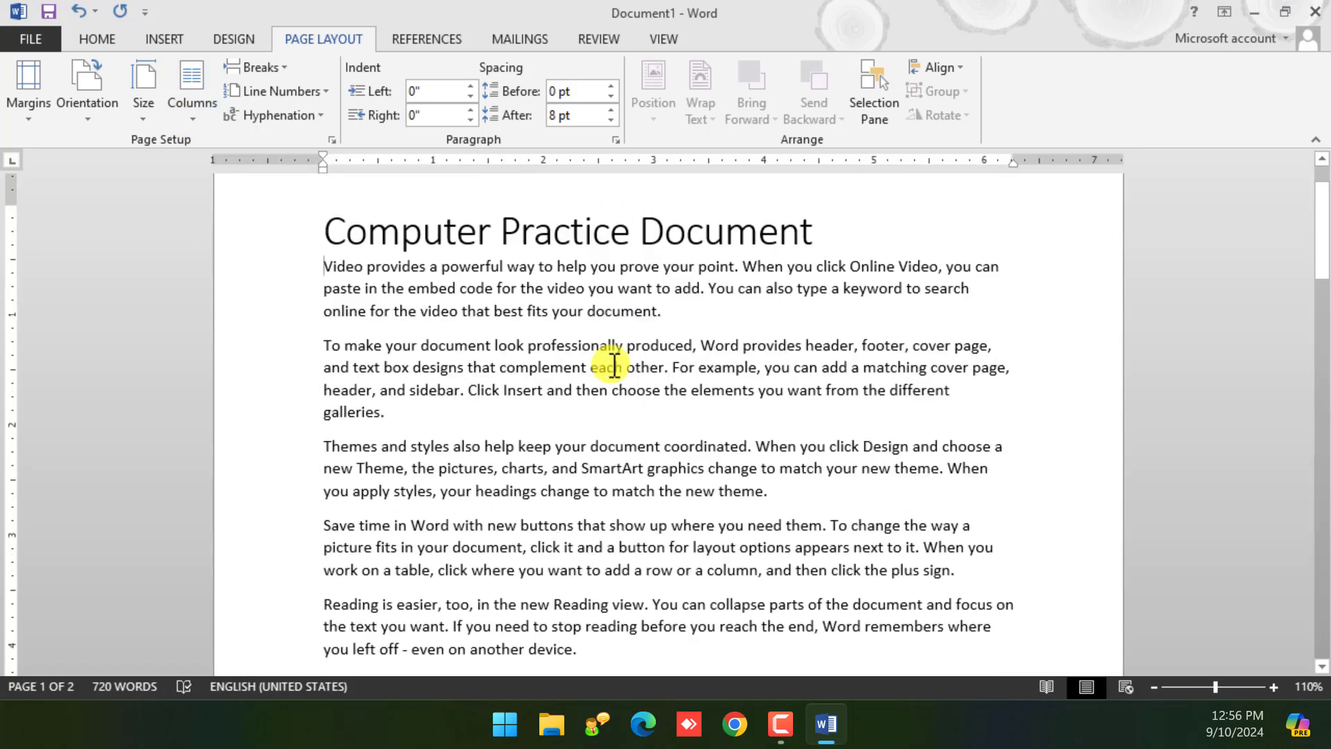
scroll(612, 260, "down", 3)
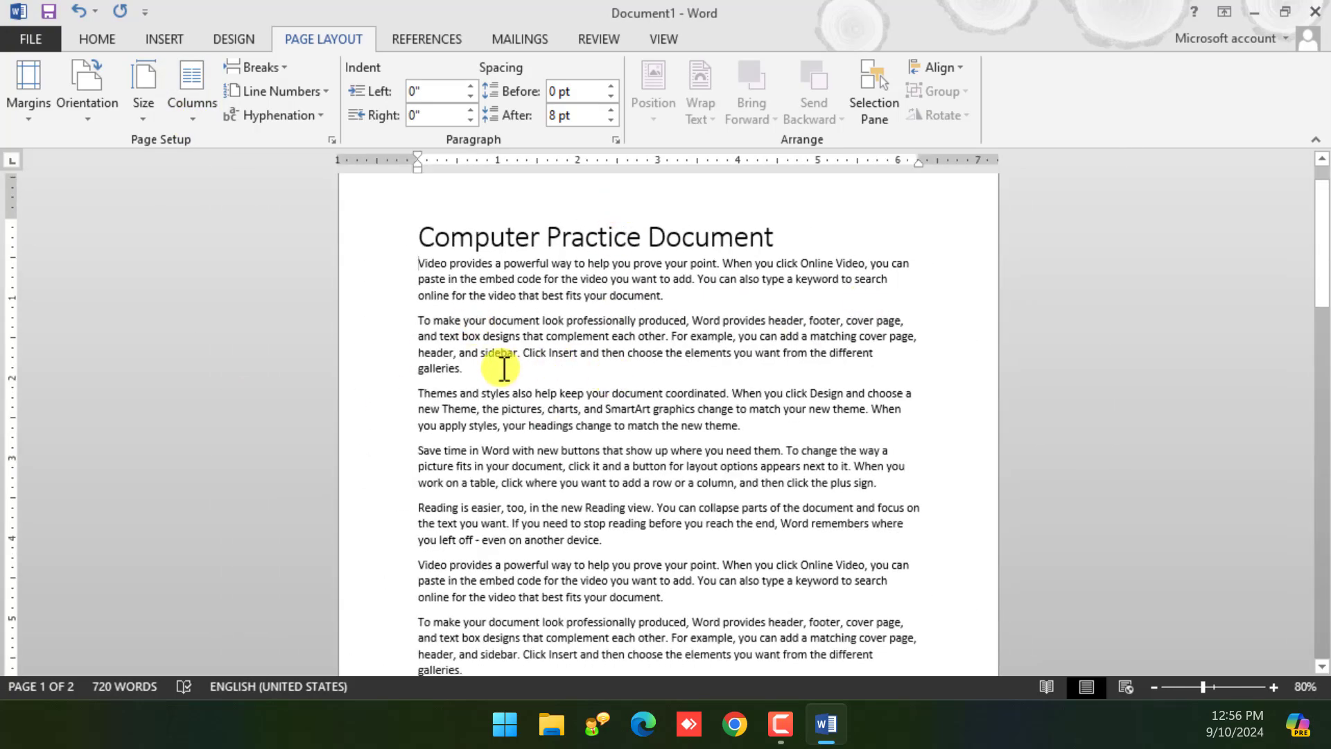
scroll(767, 360, "up", 1)
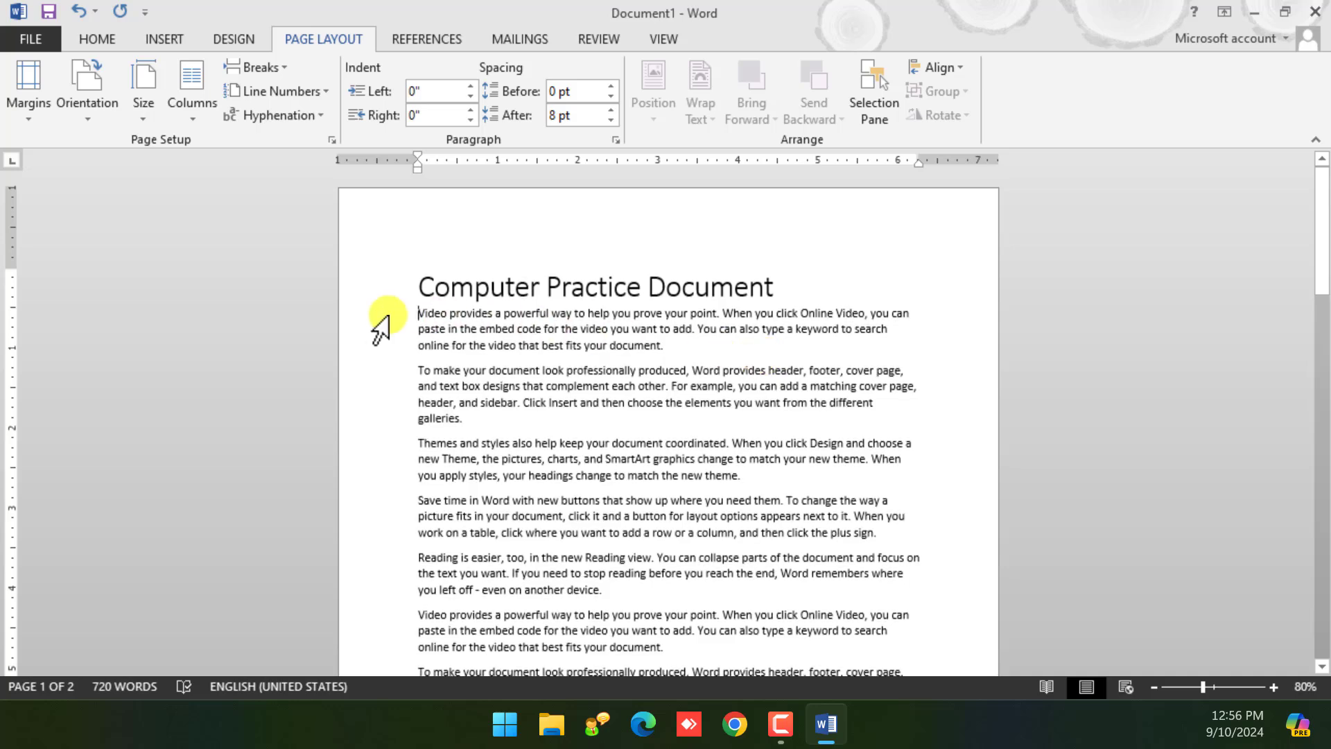
left_click_drag(411, 318, 909, 313)
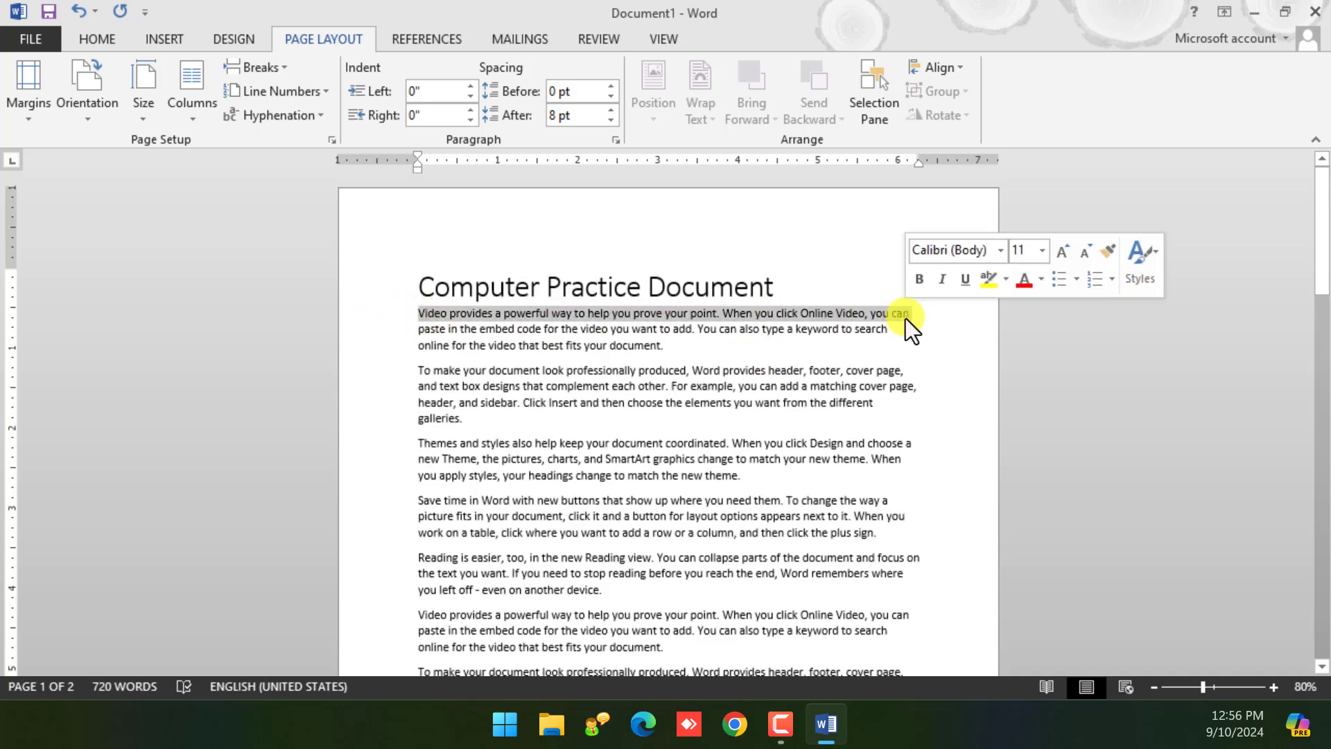
left_click(796, 357)
key("Return")
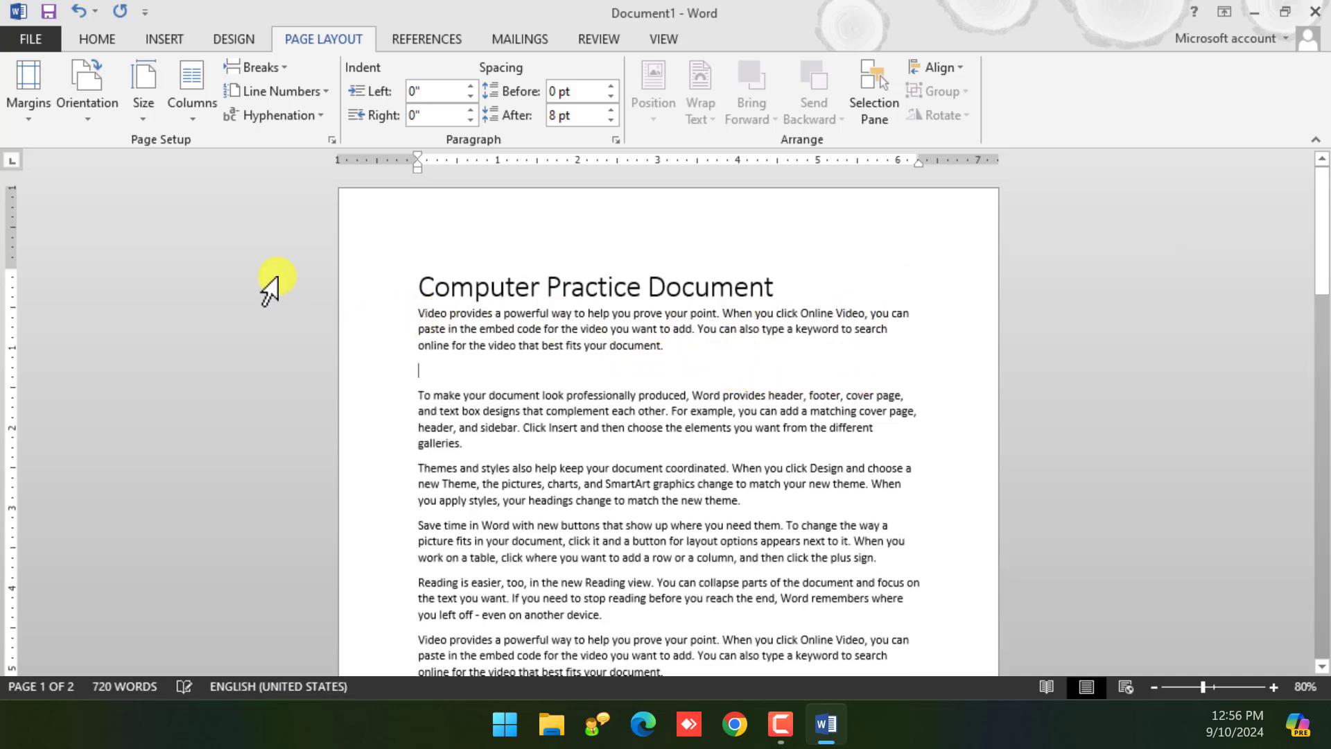
left_click(164, 39)
left_click(137, 104)
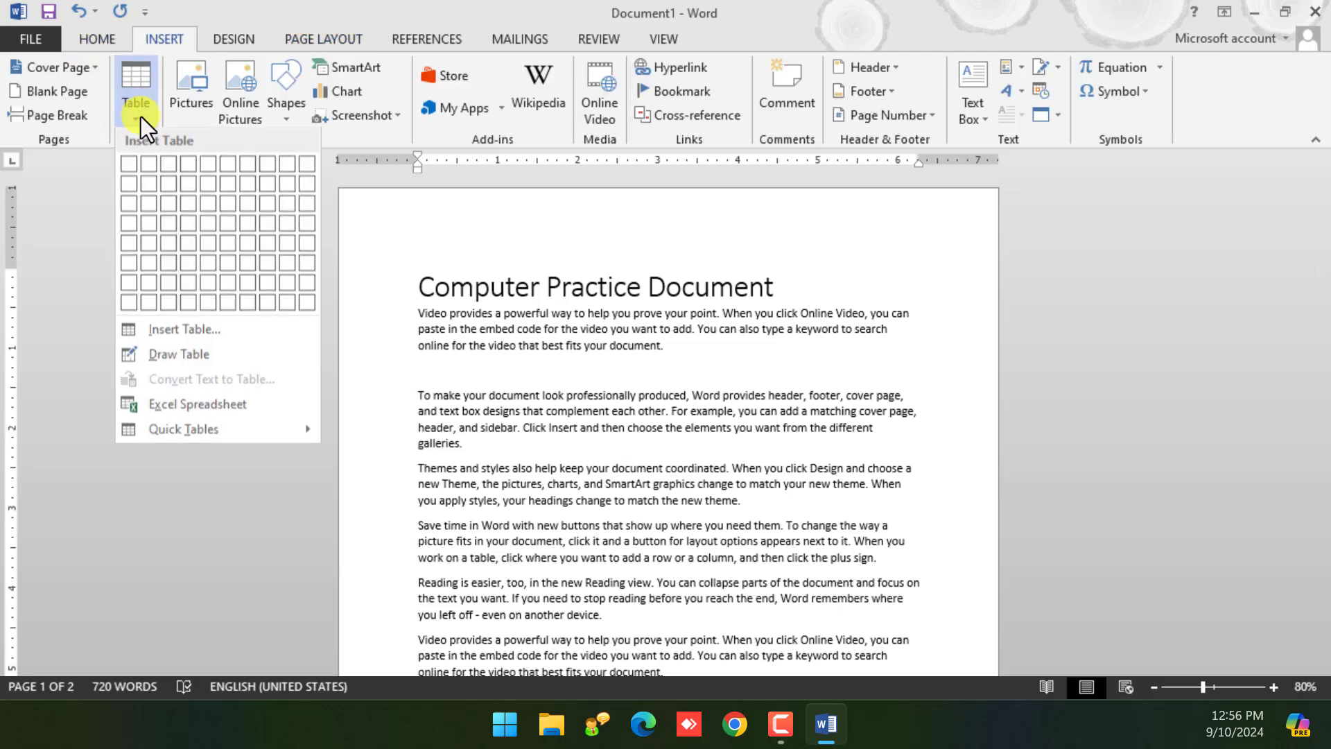
left_click(153, 201)
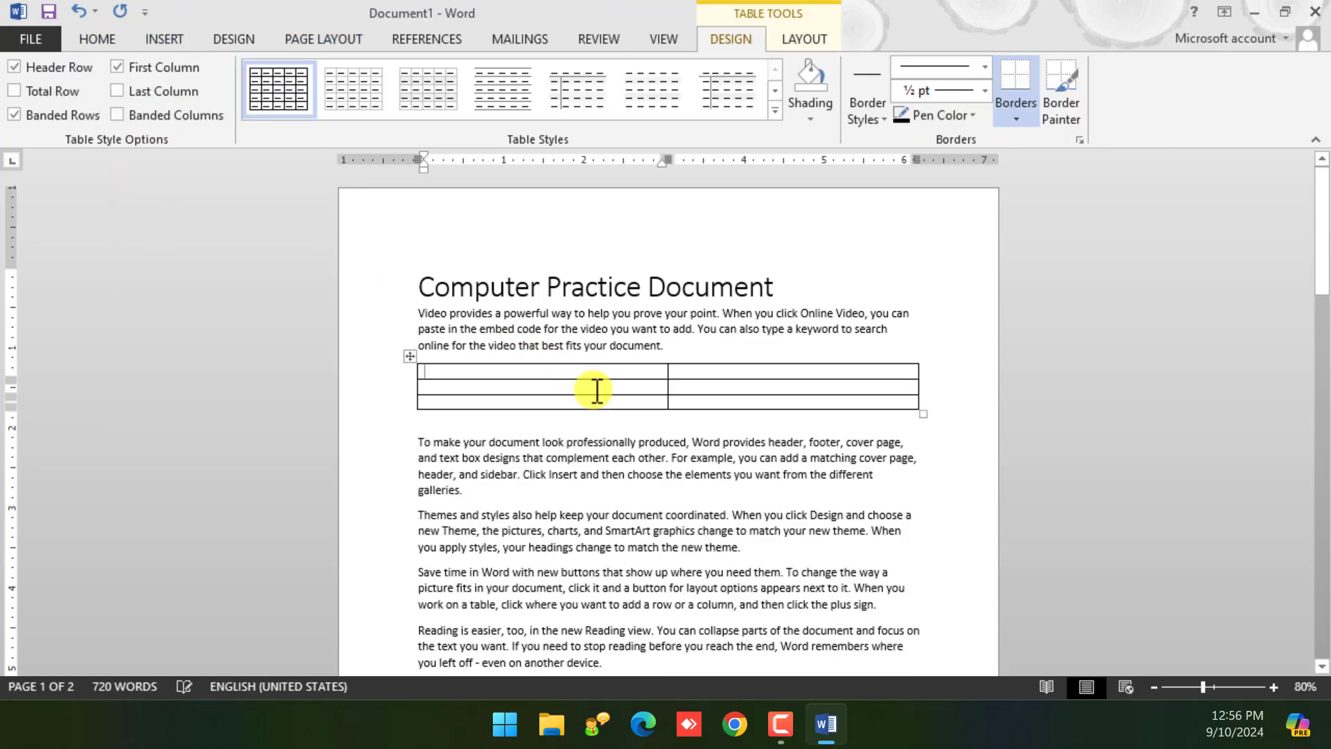
Select across the table cells to compare them with text columns, and undo the table and the added blank paragraph
scroll(594, 386, "up", 4, "ctrl")
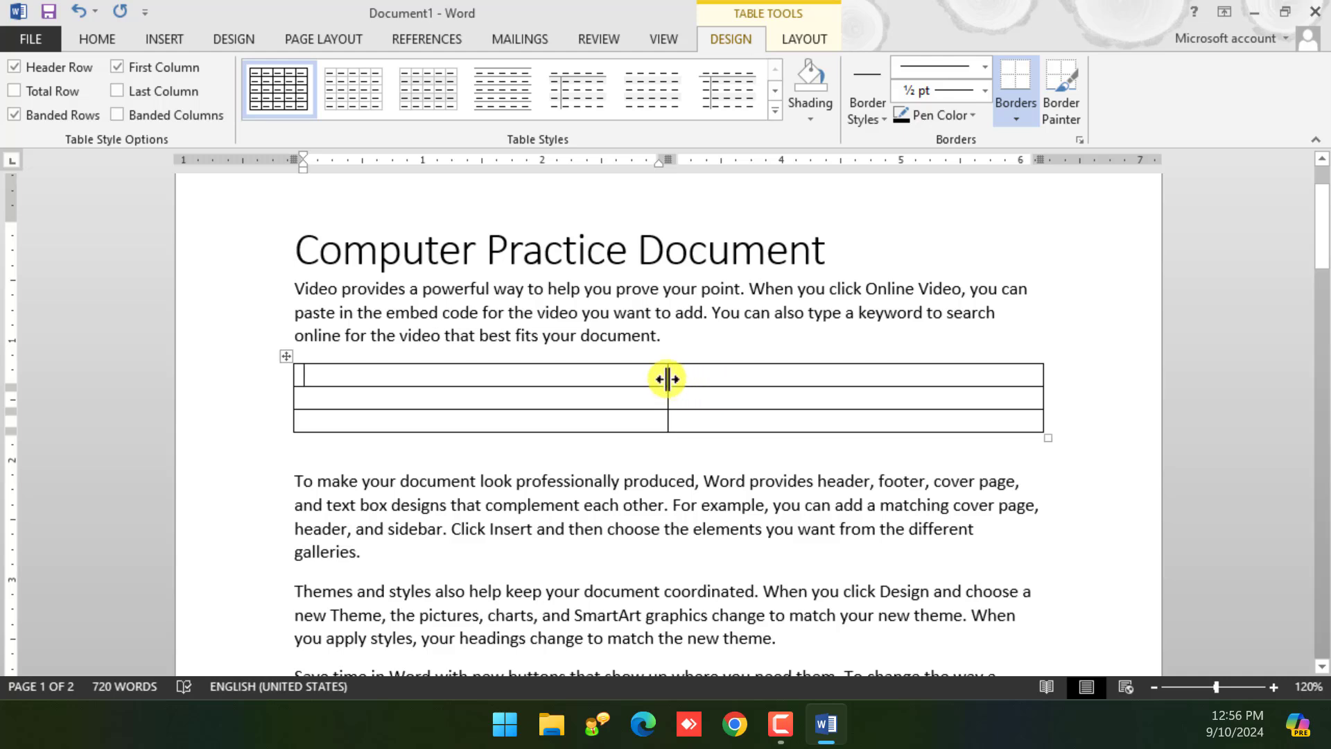
left_click_drag(579, 377, 621, 480)
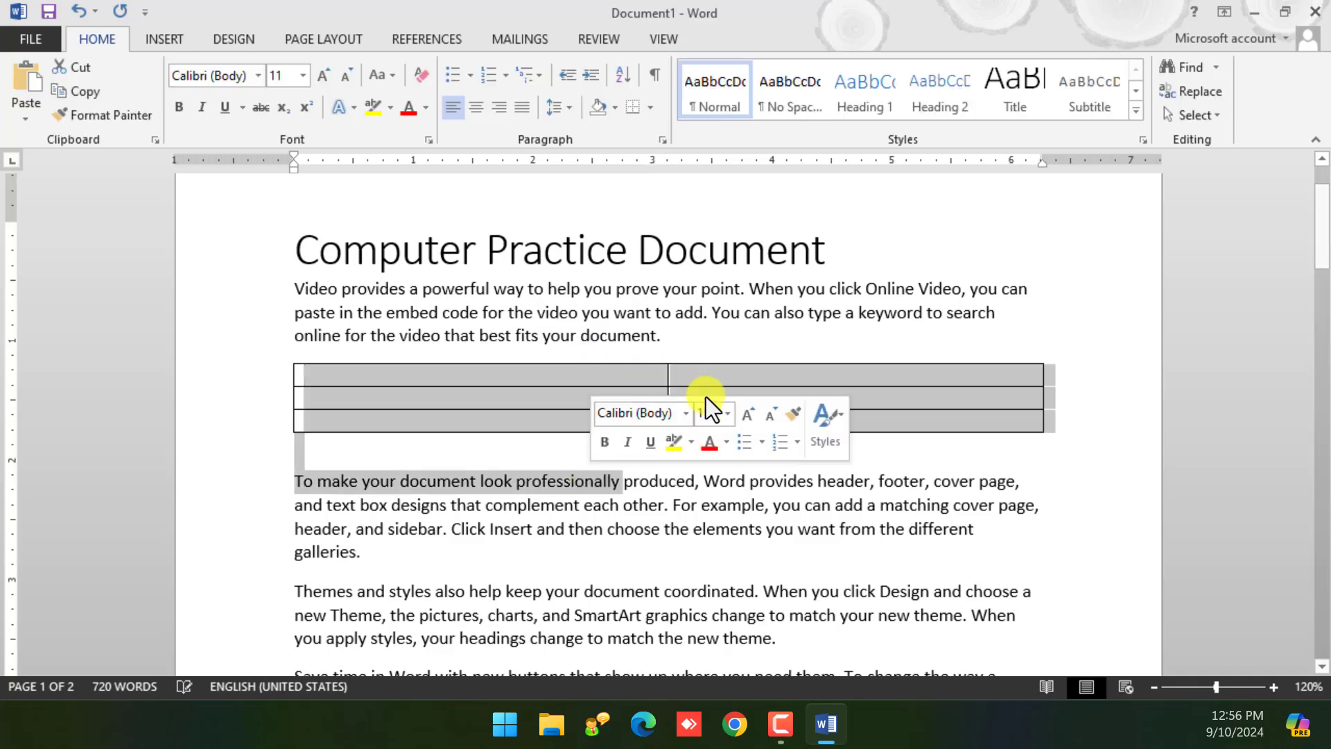
left_click(757, 370)
key("ctrl+z")
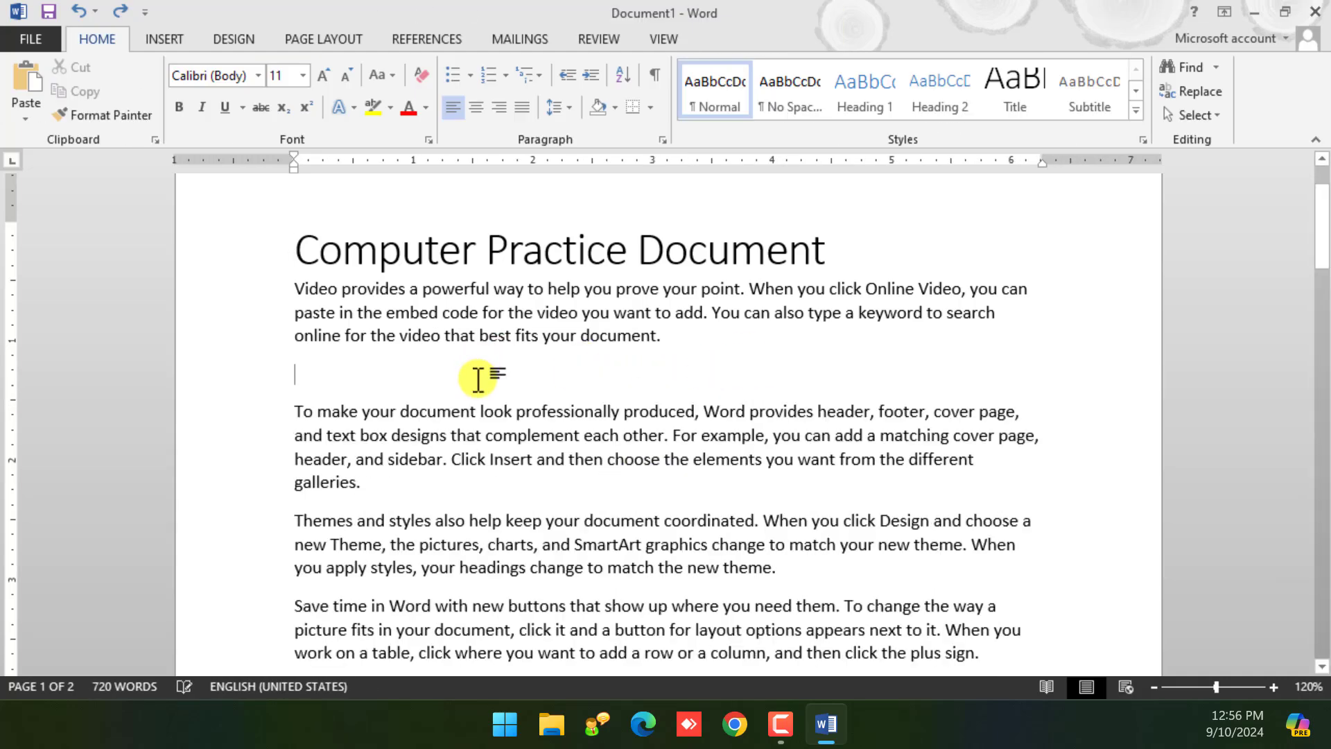
key("ctrl+z")
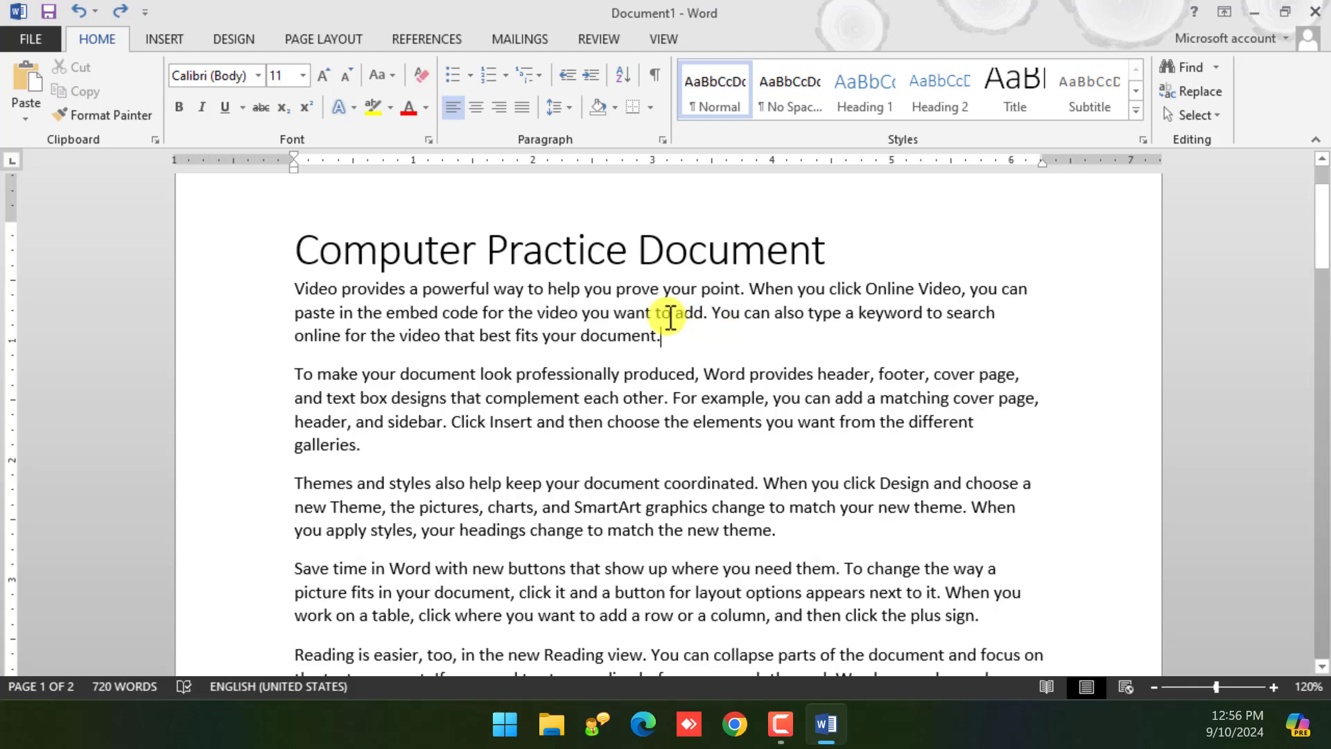
Split the document's text into two equal columns
left_click(285, 36)
left_click(187, 115)
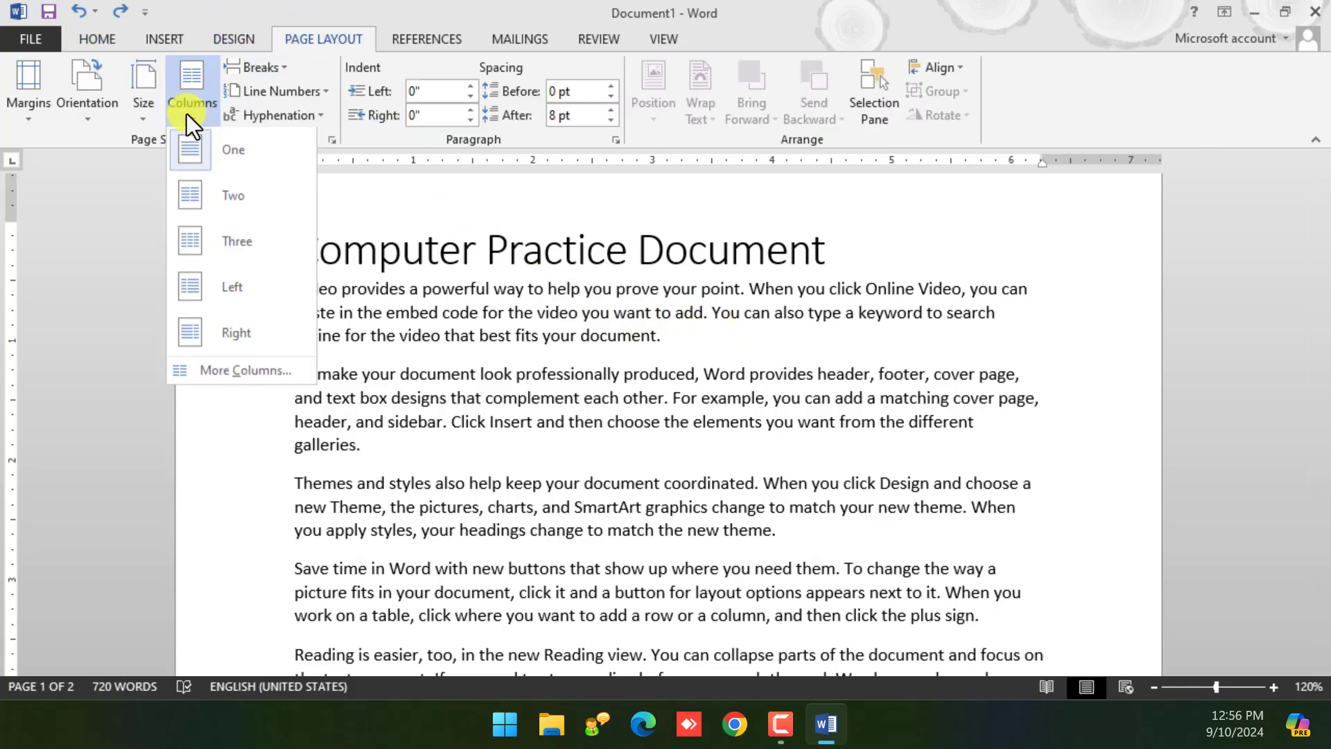
left_click(219, 202)
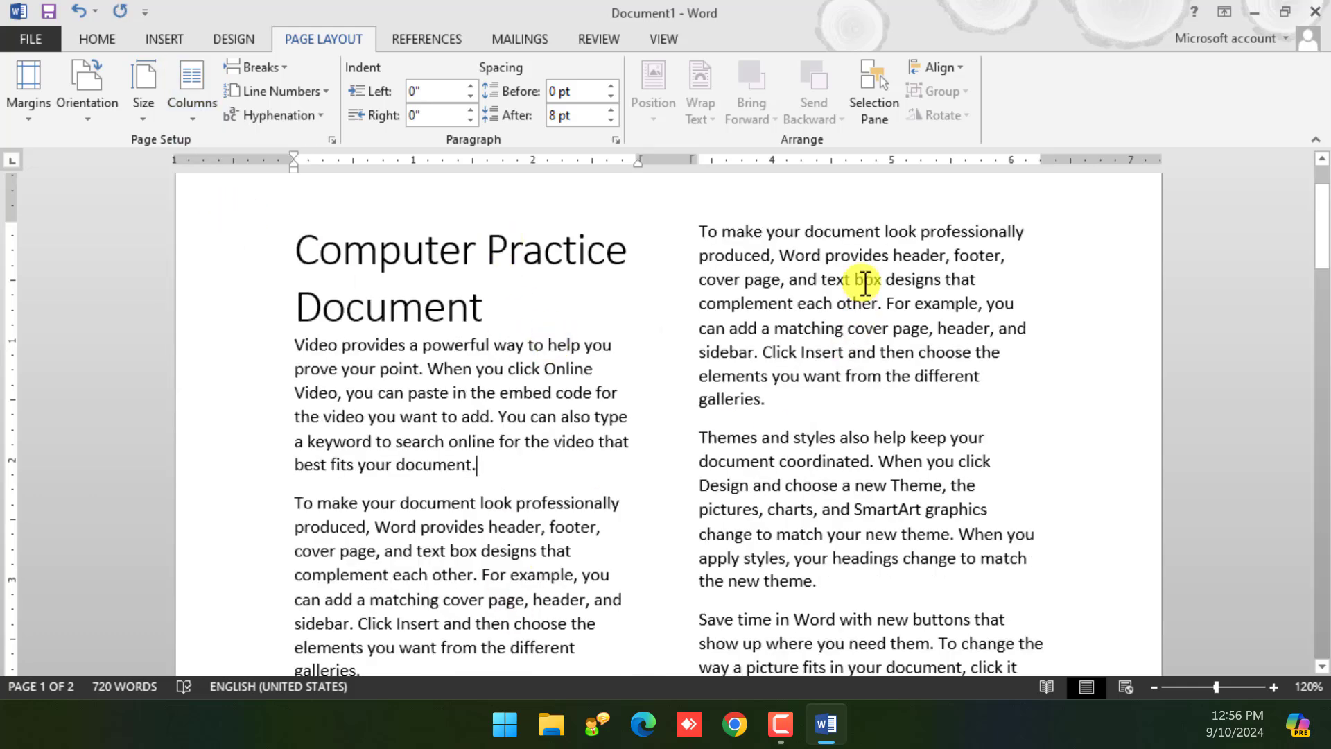
Apply the three-column layout to the document and undo it
left_click(173, 112)
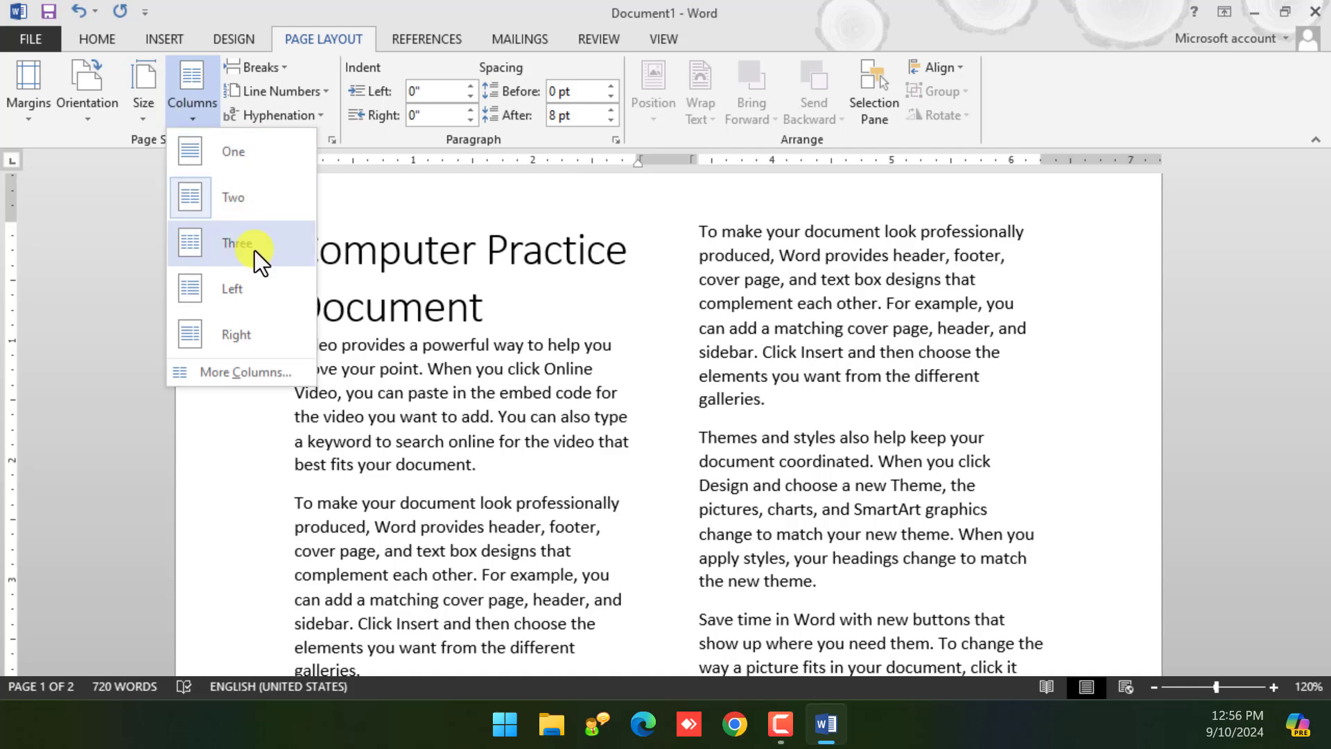
left_click(236, 244)
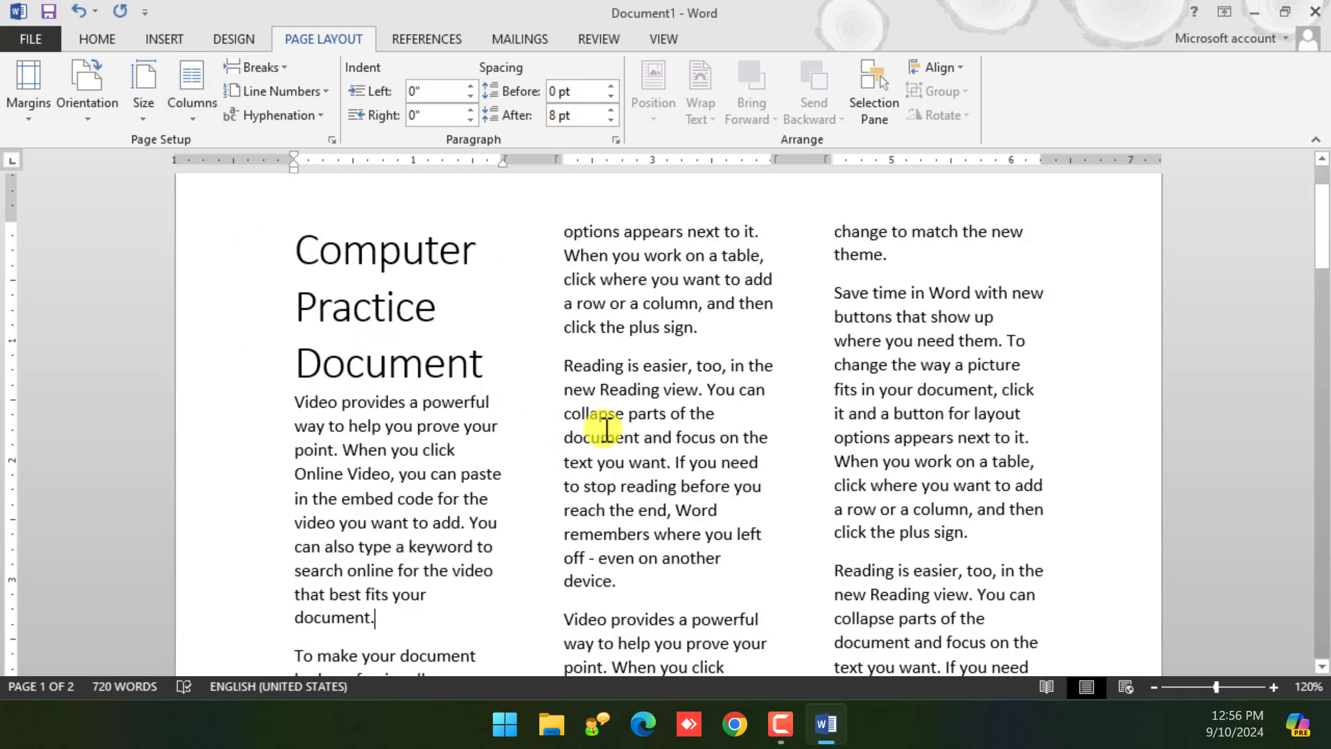
key("ctrl+z")
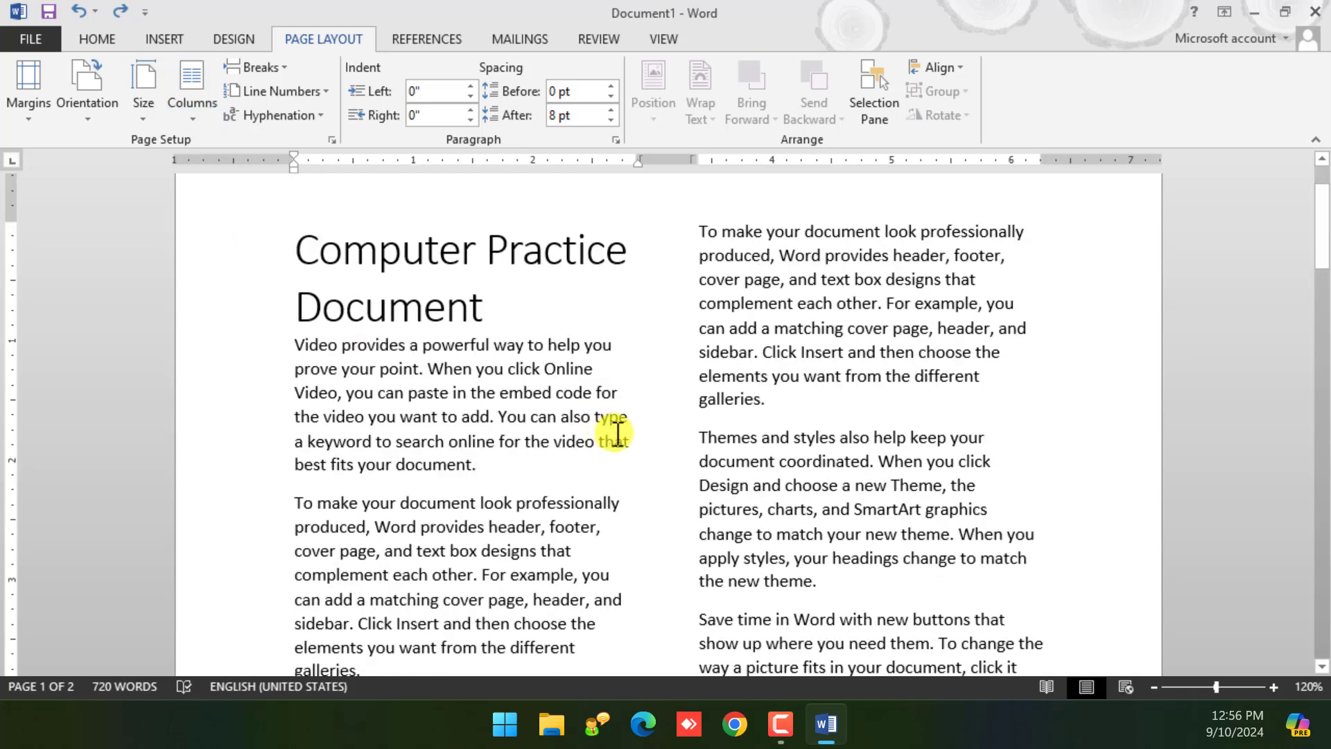
Apply the Left, Right and again the Left column presets to the document in turn
left_click(188, 115)
left_click(235, 288)
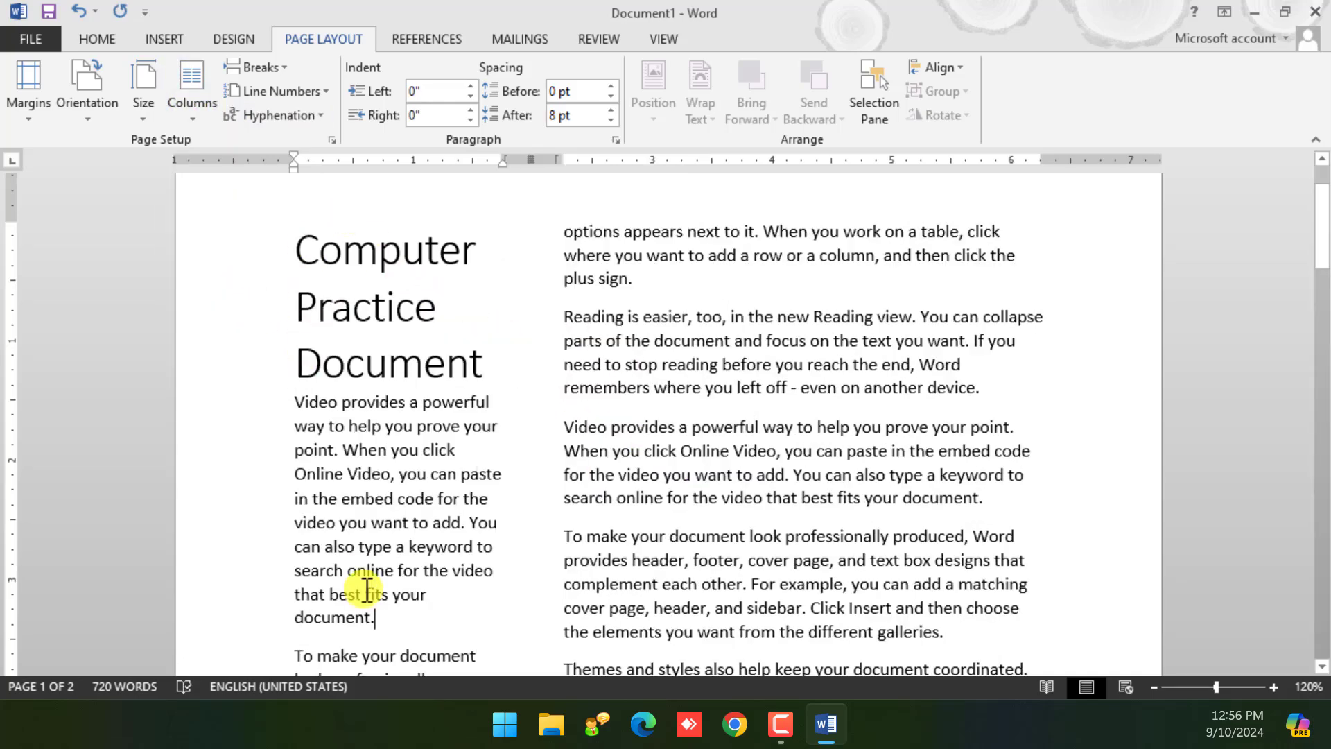
scroll(394, 443, "down", 3, "ctrl")
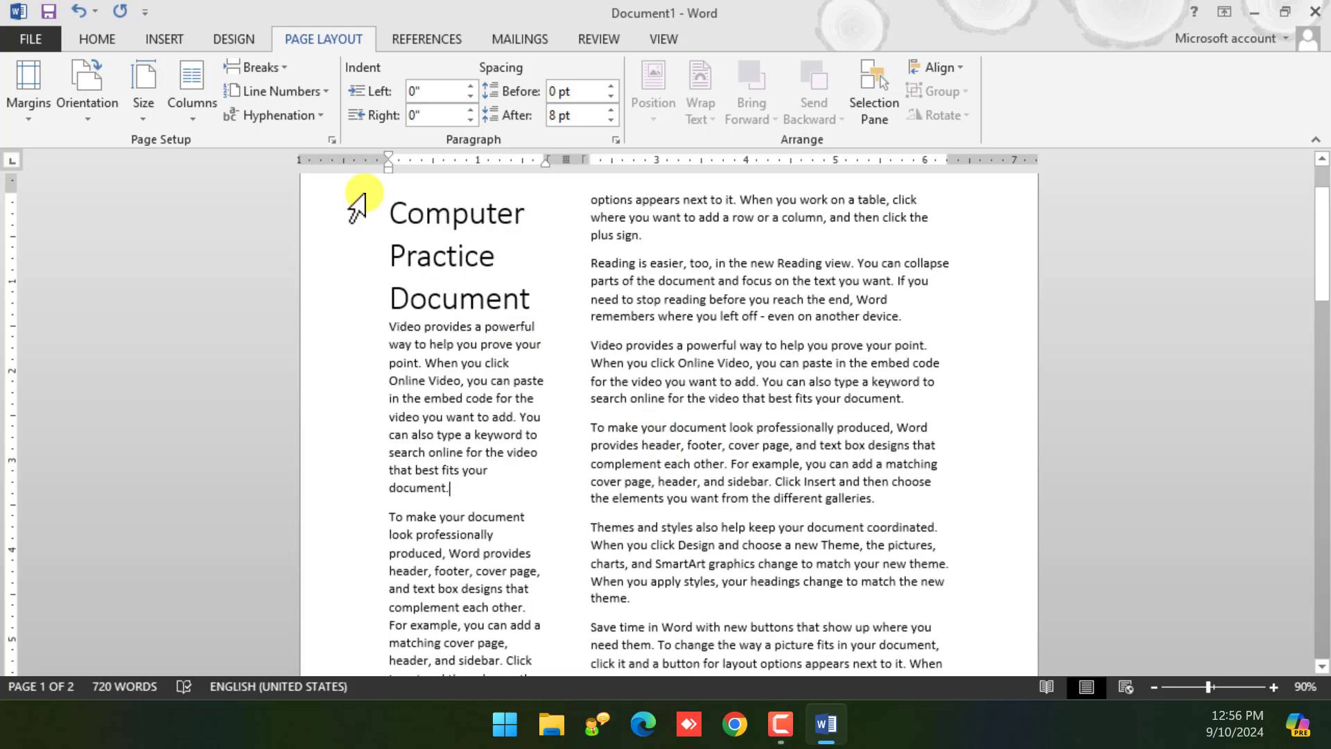
left_click(201, 104)
left_click(244, 334)
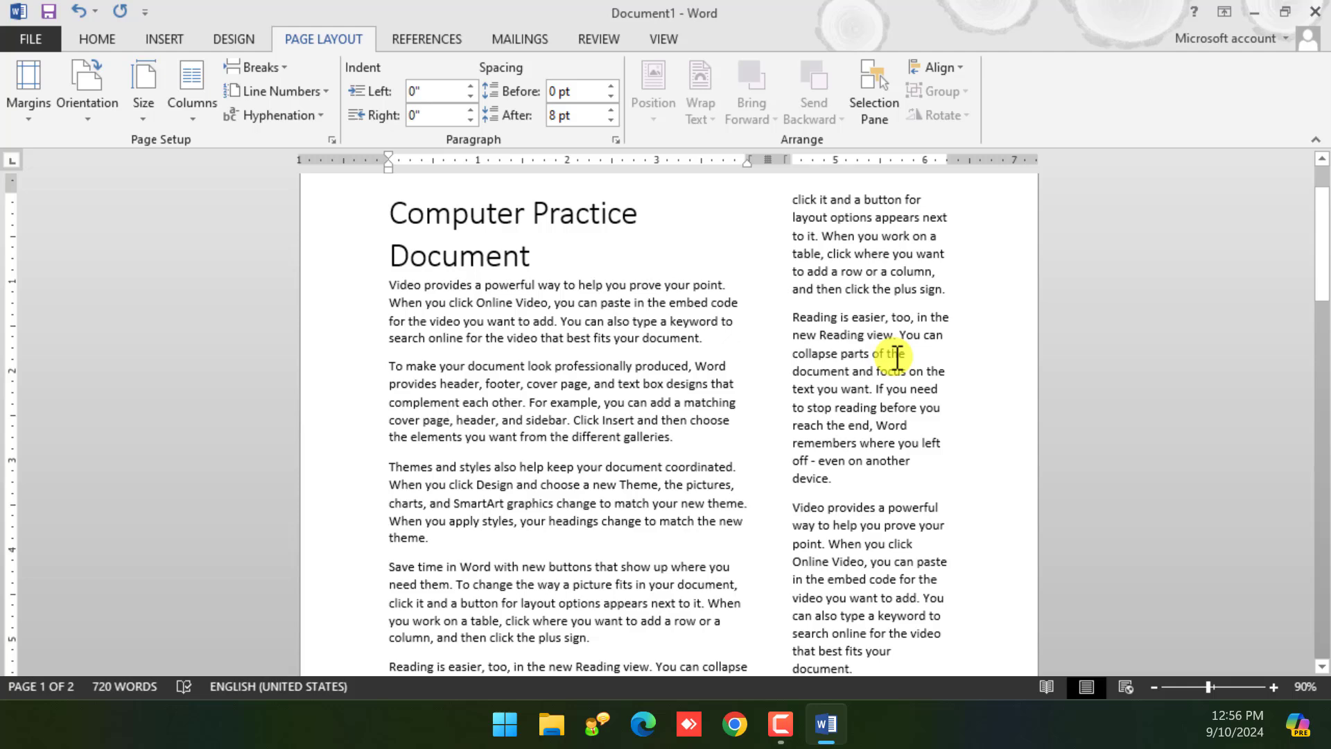
left_click(194, 107)
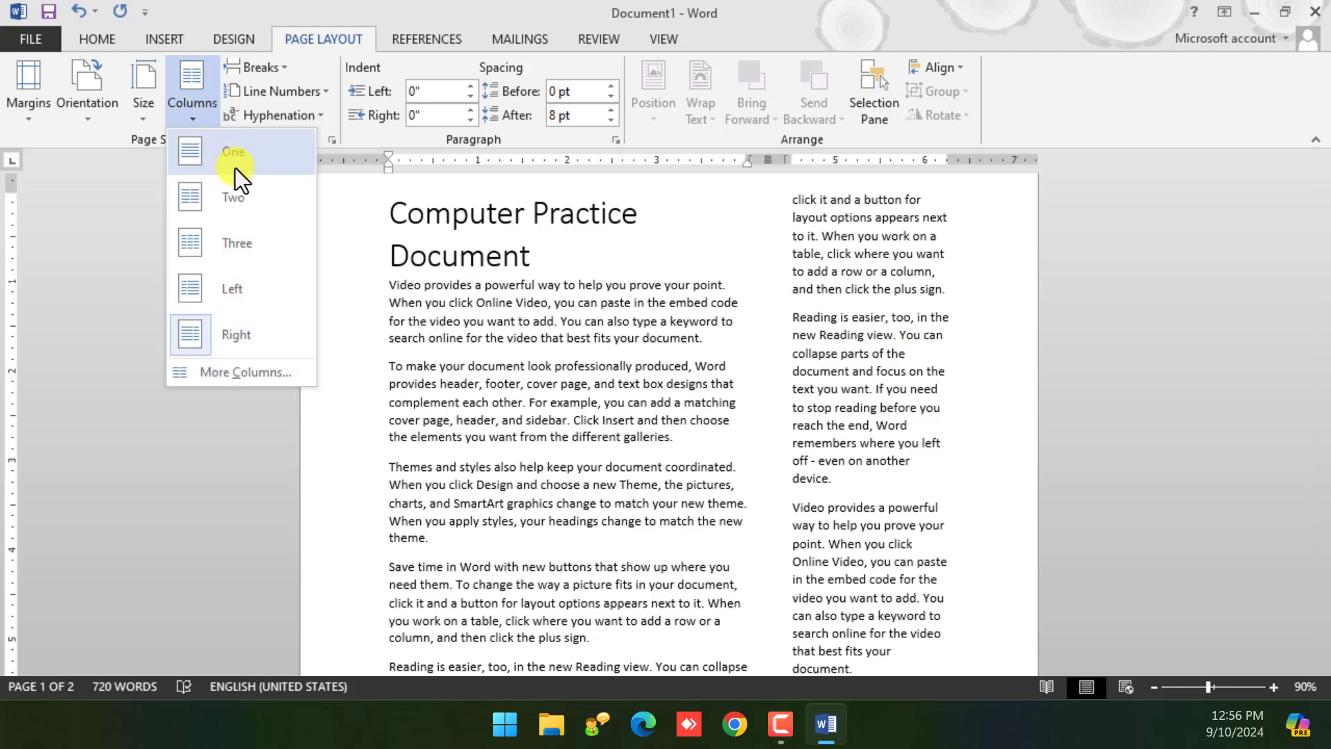
left_click(239, 282)
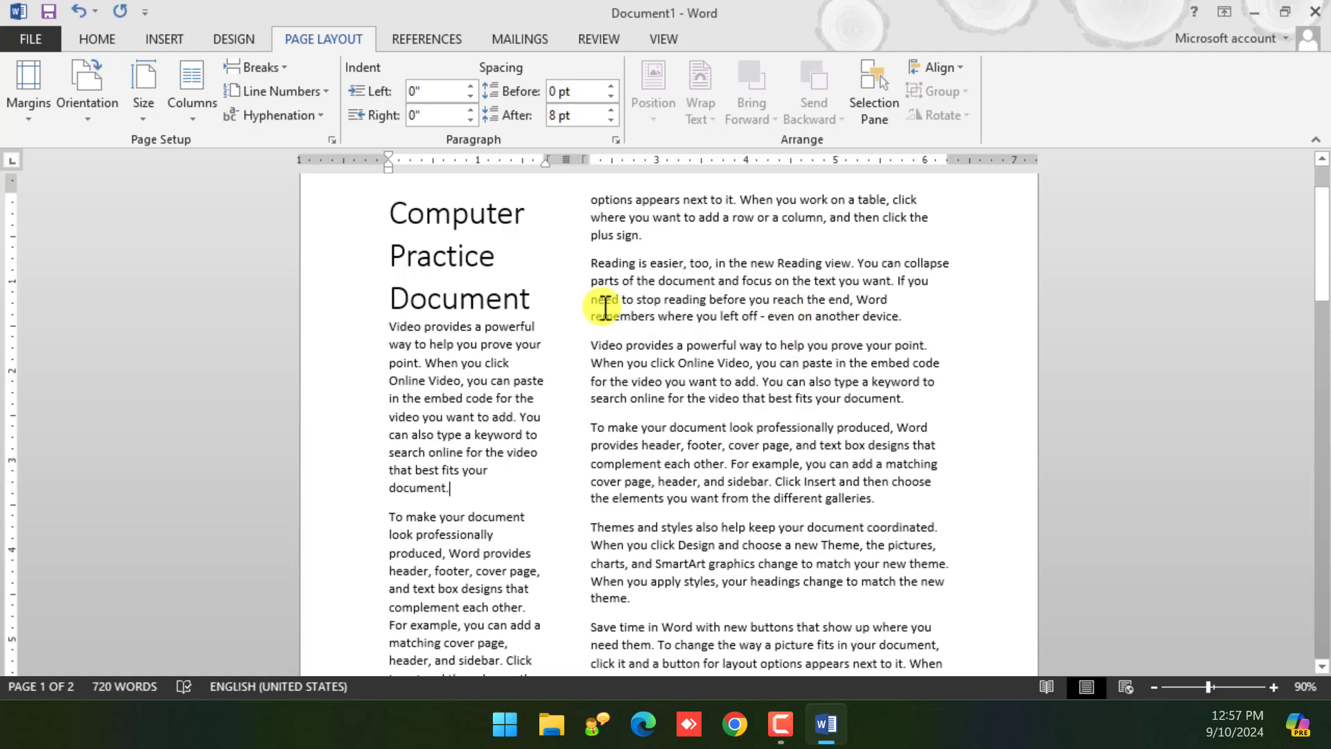
Review the margin and orientation settings in the Page Setup dialog and close it without changes
left_click(203, 116)
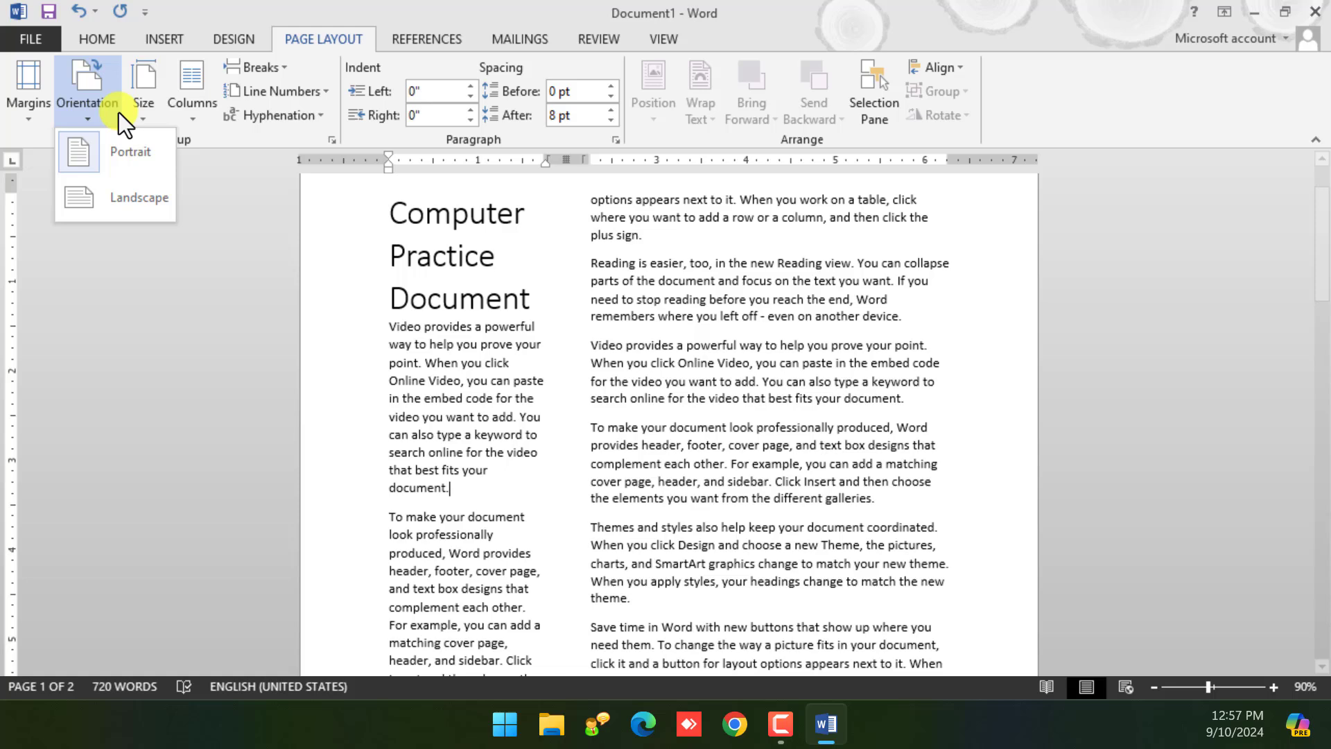
left_click(186, 131)
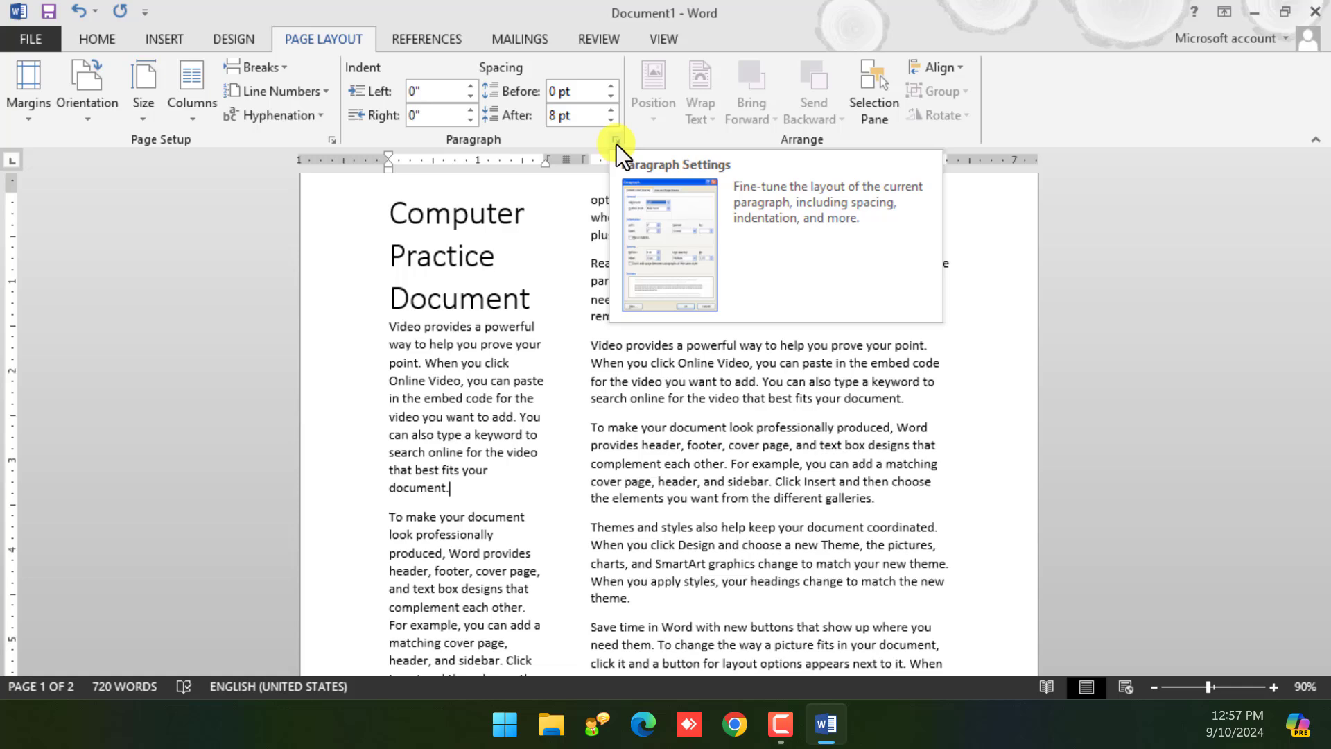
left_click(331, 141)
mouse_move(601, 73)
left_mouse_down()
mouse_move(706, 137)
mouse_move(607, 64)
left_mouse_up()
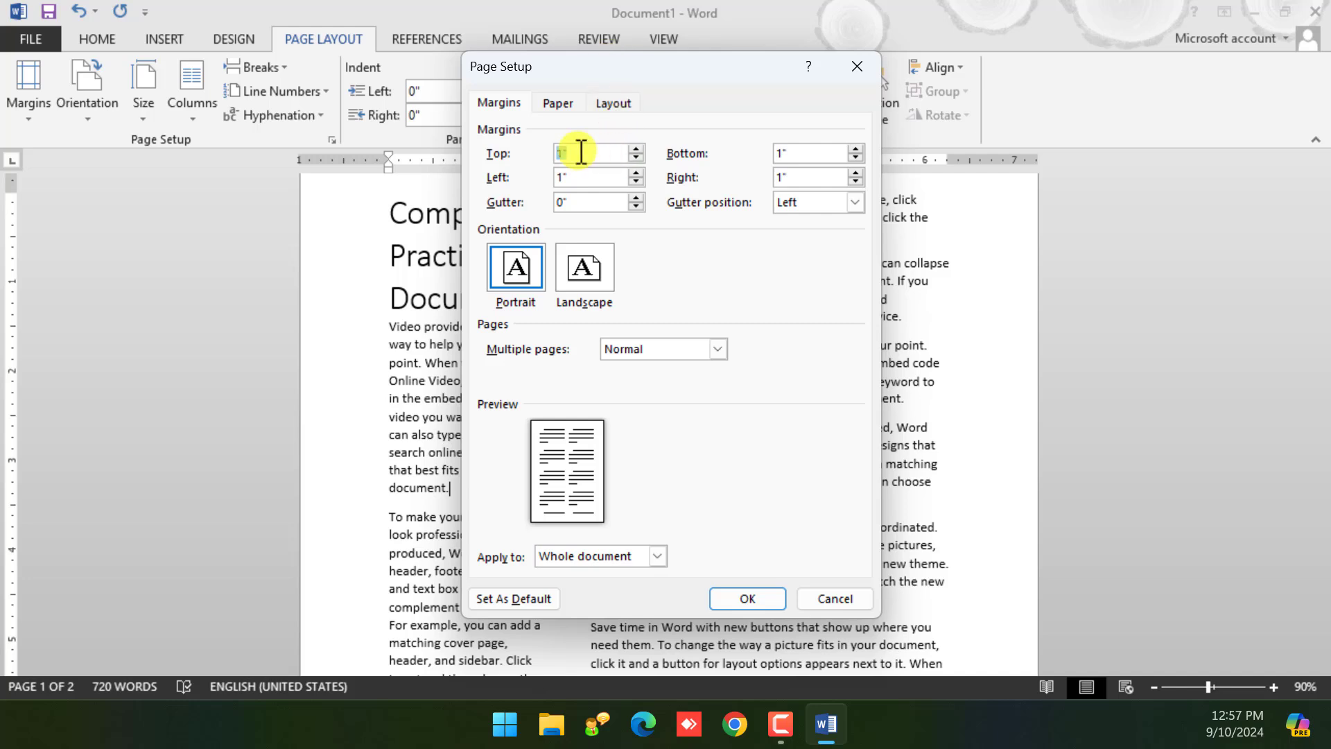
left_click(499, 103)
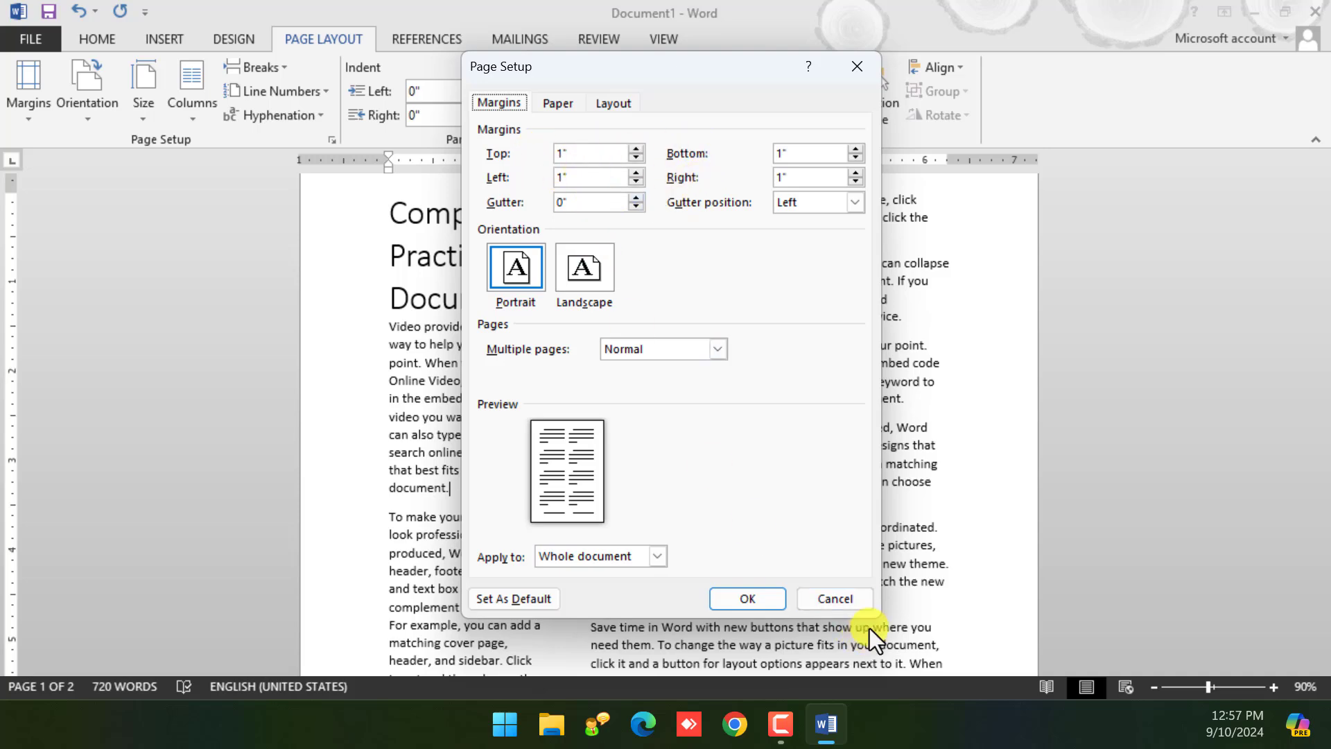
left_click(832, 600)
Return the document's text to a single column
left_click(207, 121)
left_click(215, 143)
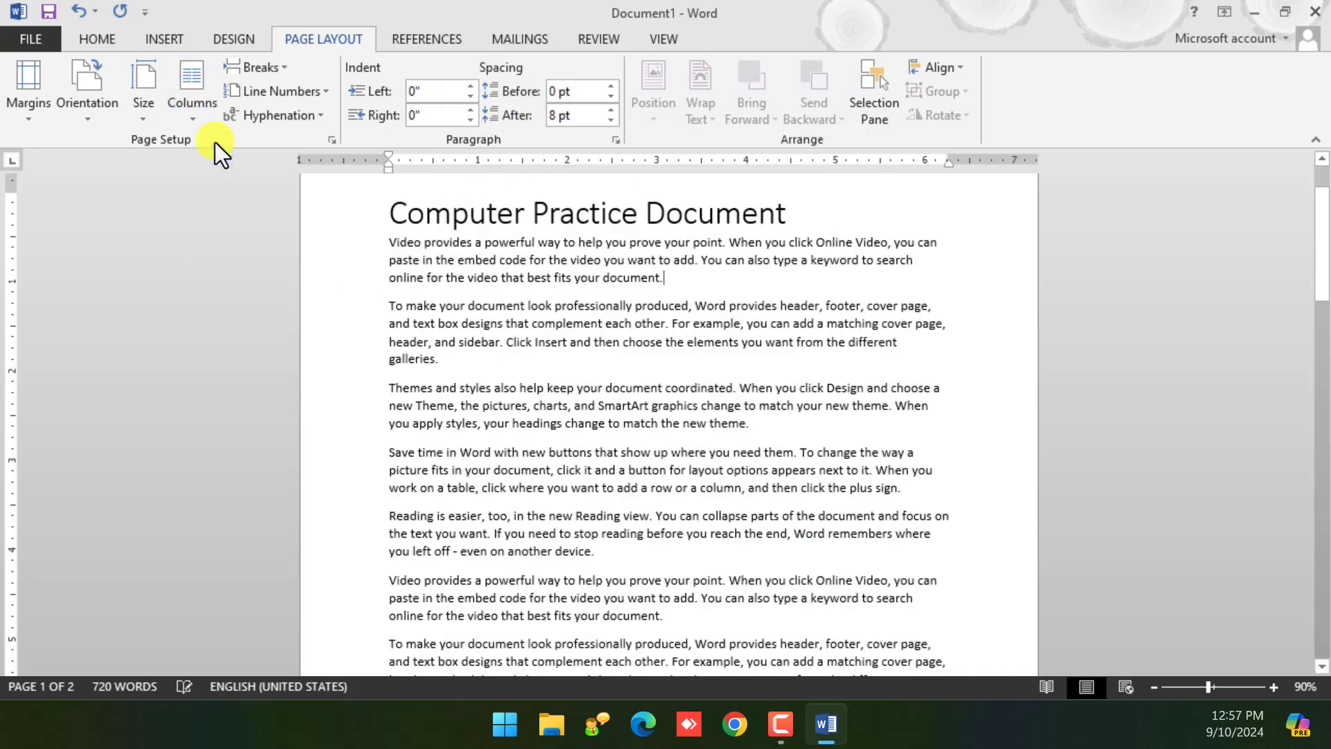
In the Page Setup dialog, keep Portrait orientation, raise the top margin to 1.4" and bring it back to 1"
left_click(331, 139)
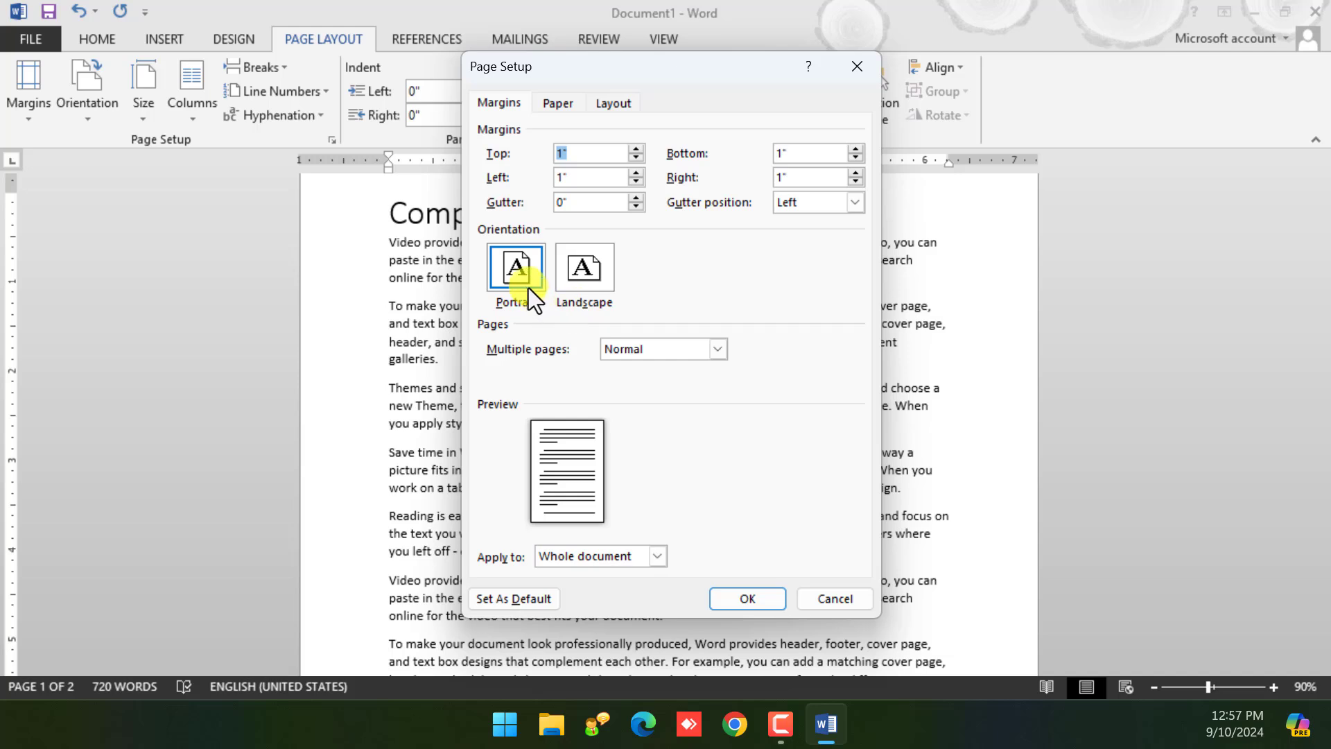
left_click(521, 269)
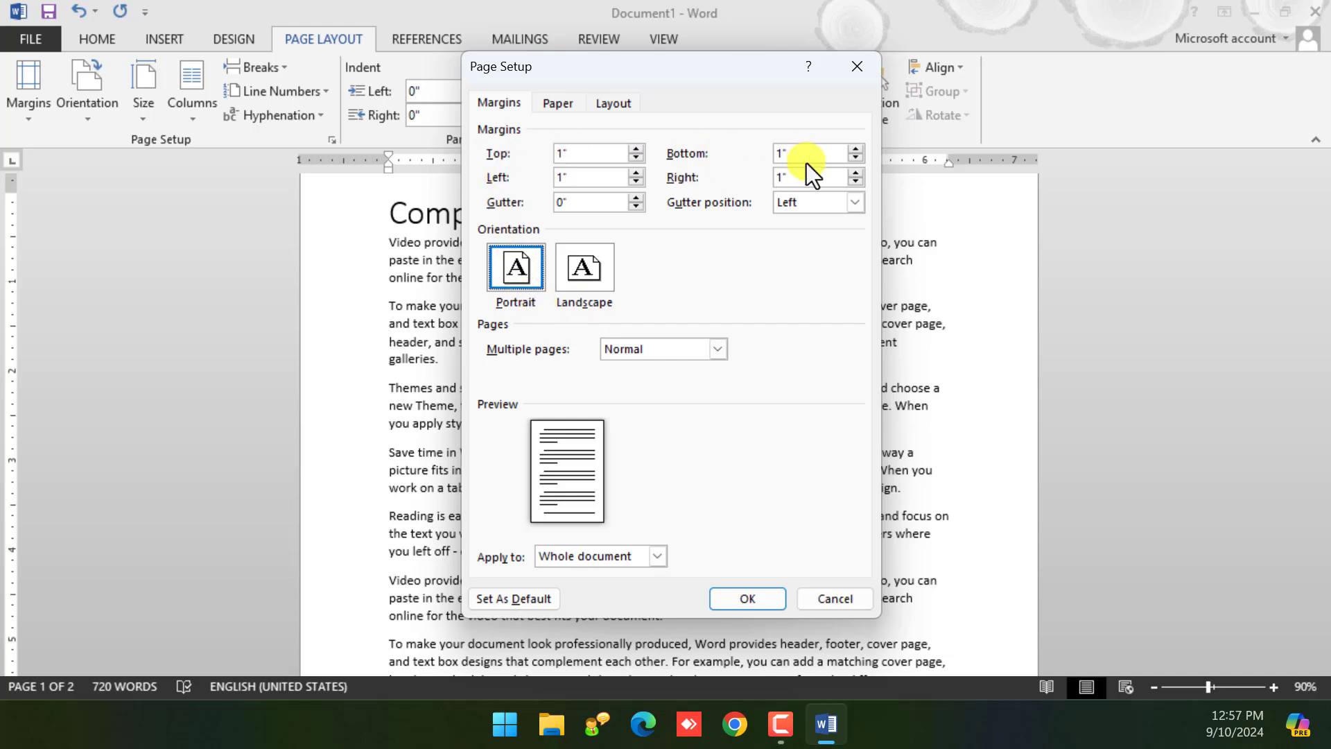
left_click(636, 148)
left_click(637, 148)
left_click(639, 148)
left_click(639, 149)
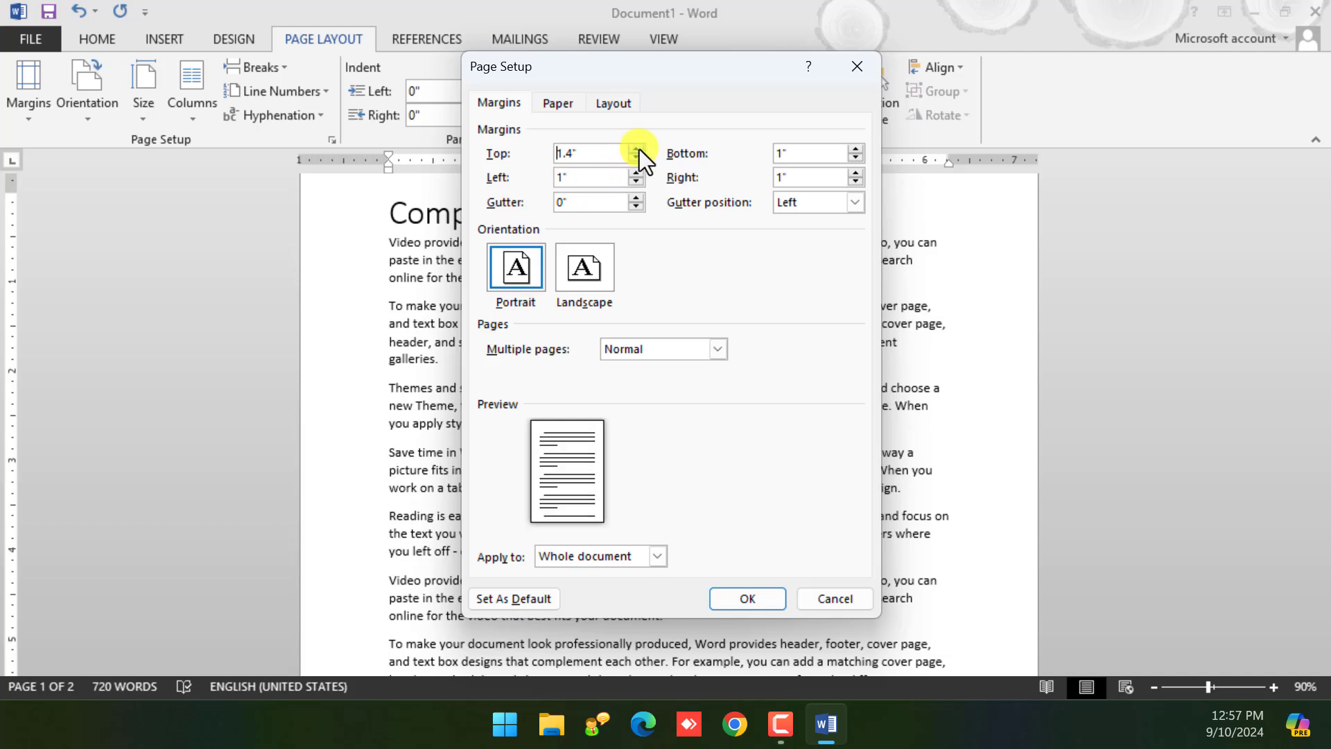
left_click(632, 160)
left_click(631, 159)
left_click(631, 159)
left_click(631, 160)
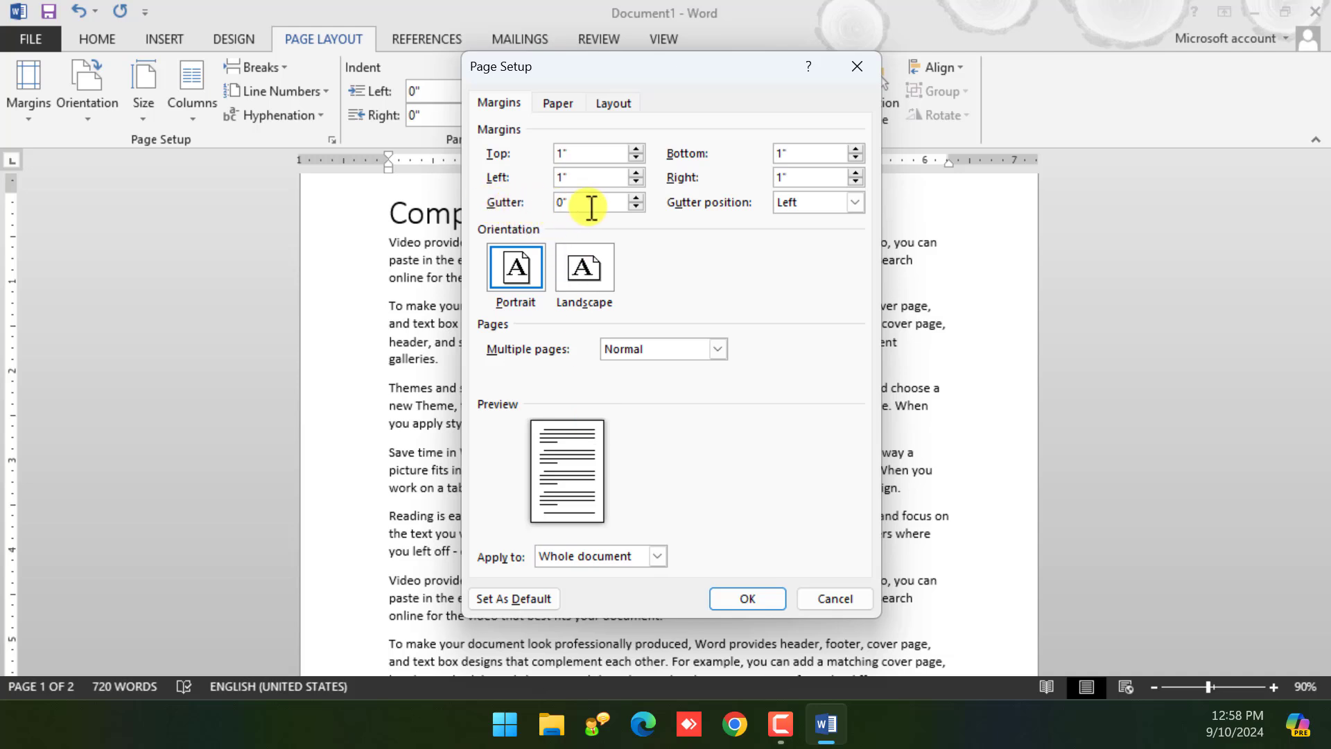
Raise the gutter to 0.9" and change the gutter position to Top in the Page Setup dialog
left_click(636, 197)
double_click(638, 197)
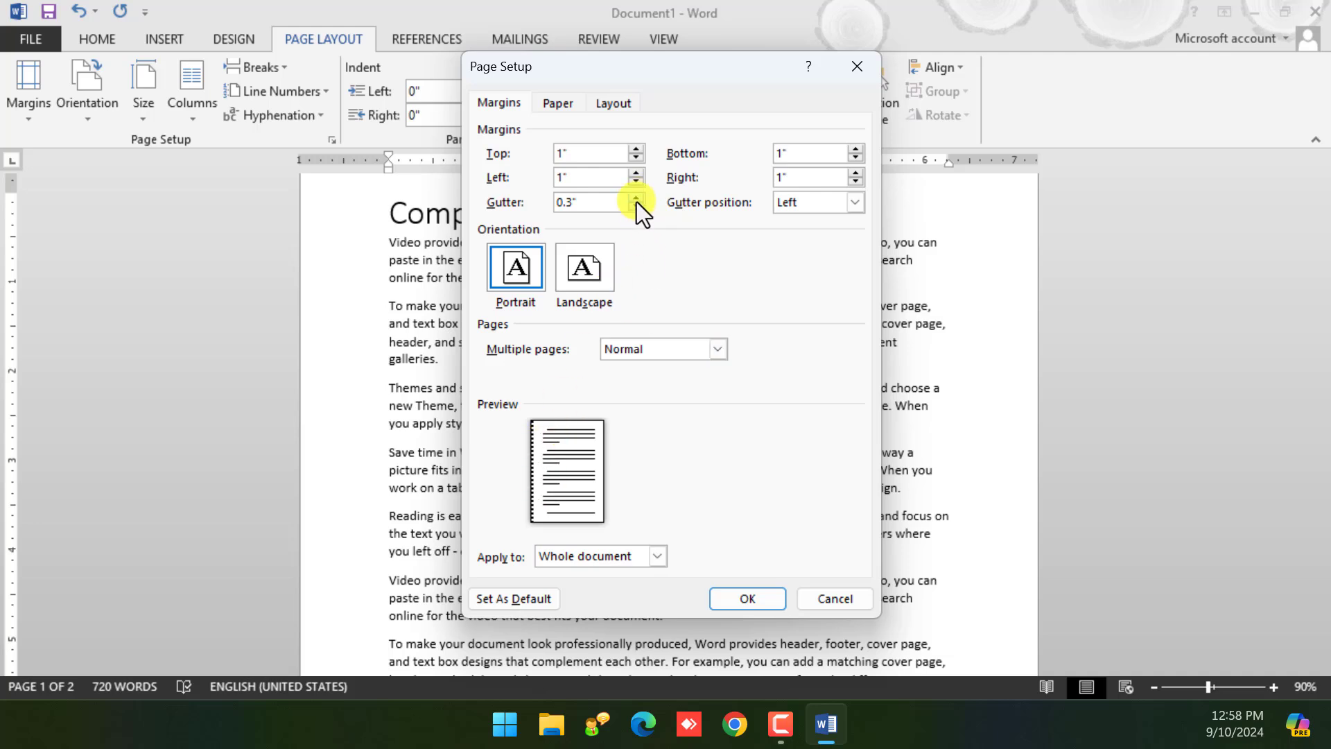
triple_click(636, 198)
triple_click(636, 197)
left_click(839, 202)
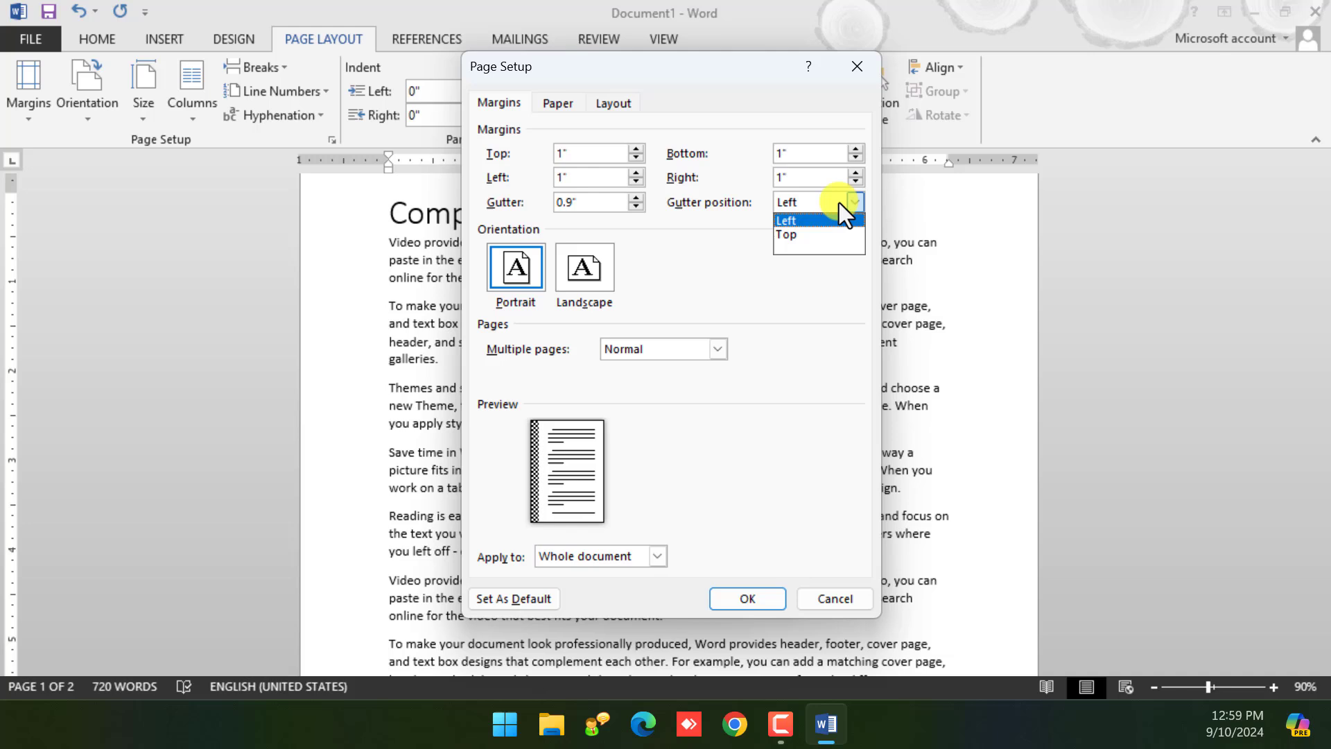
left_click(817, 234)
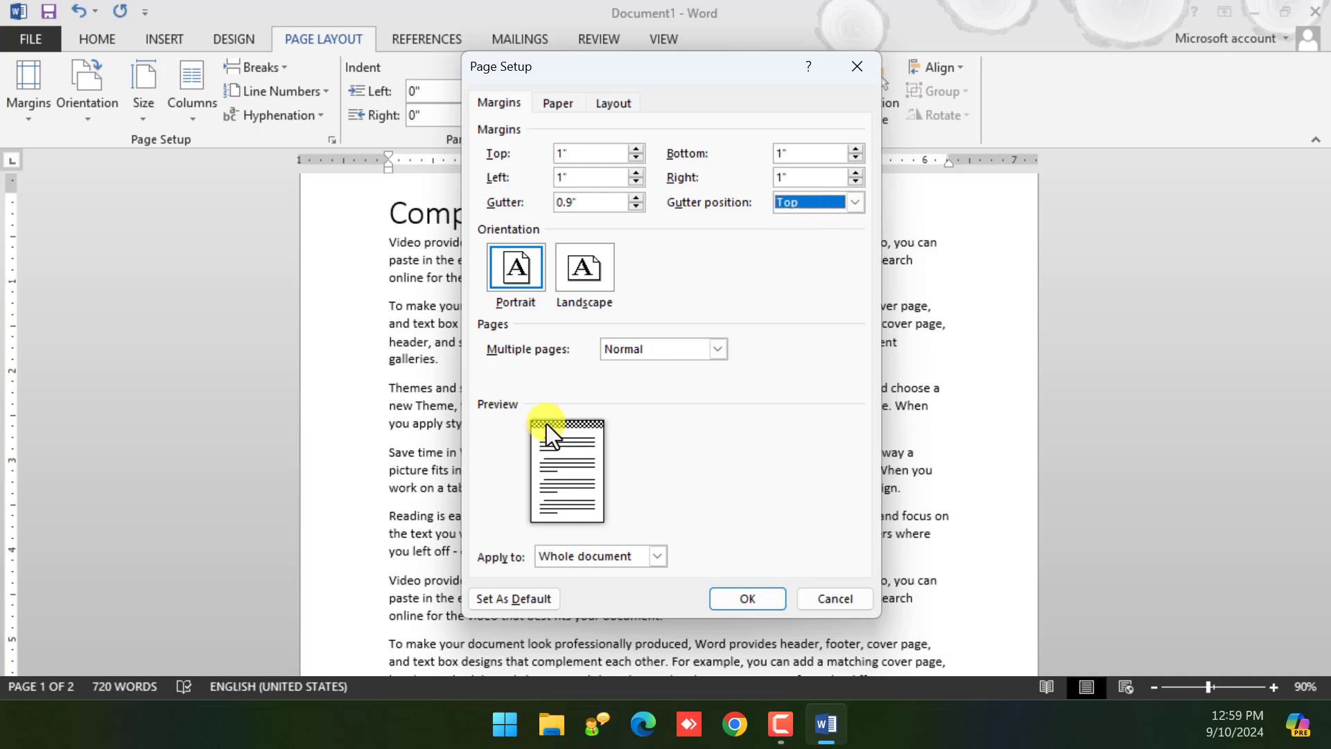
Return the gutter position to Left and bring the gutter back down to 0"
left_click(818, 203)
left_click(797, 219)
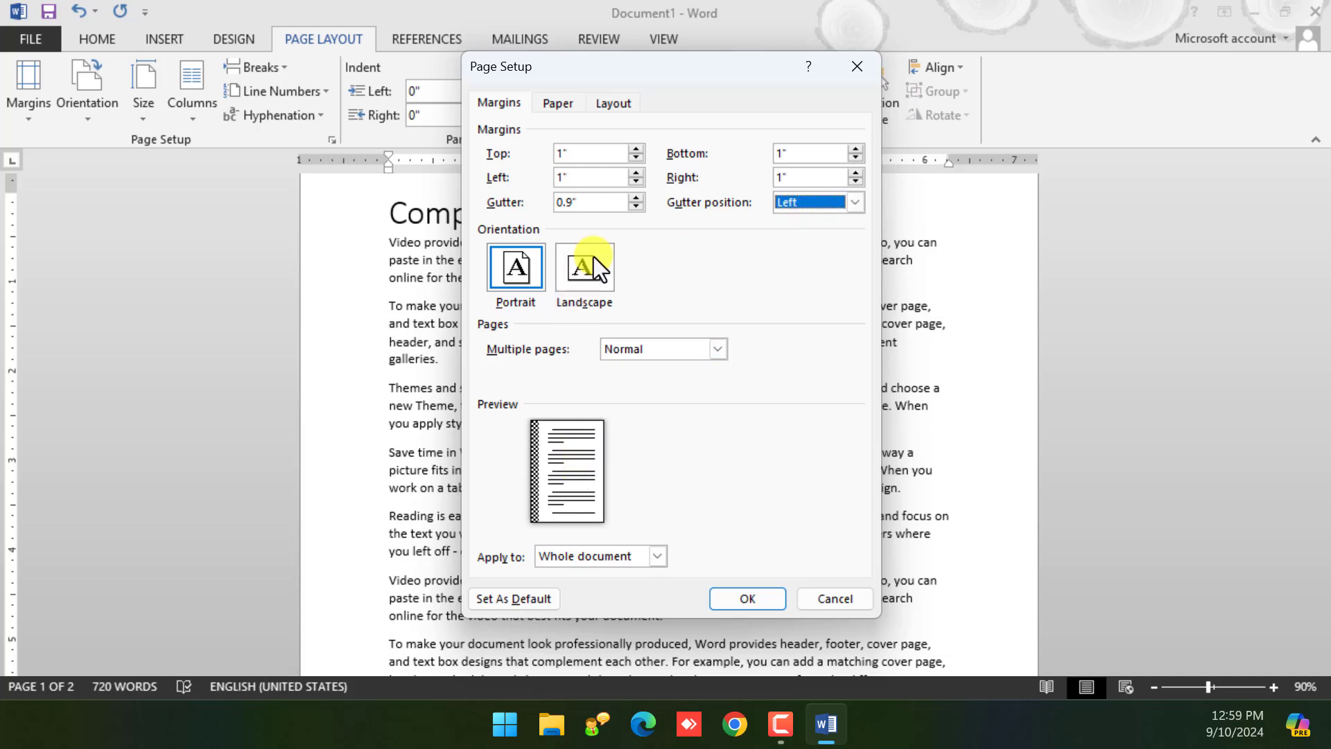
left_click(637, 207)
left_click(638, 208)
left_click(638, 208)
left_click(638, 208)
left_click(638, 208)
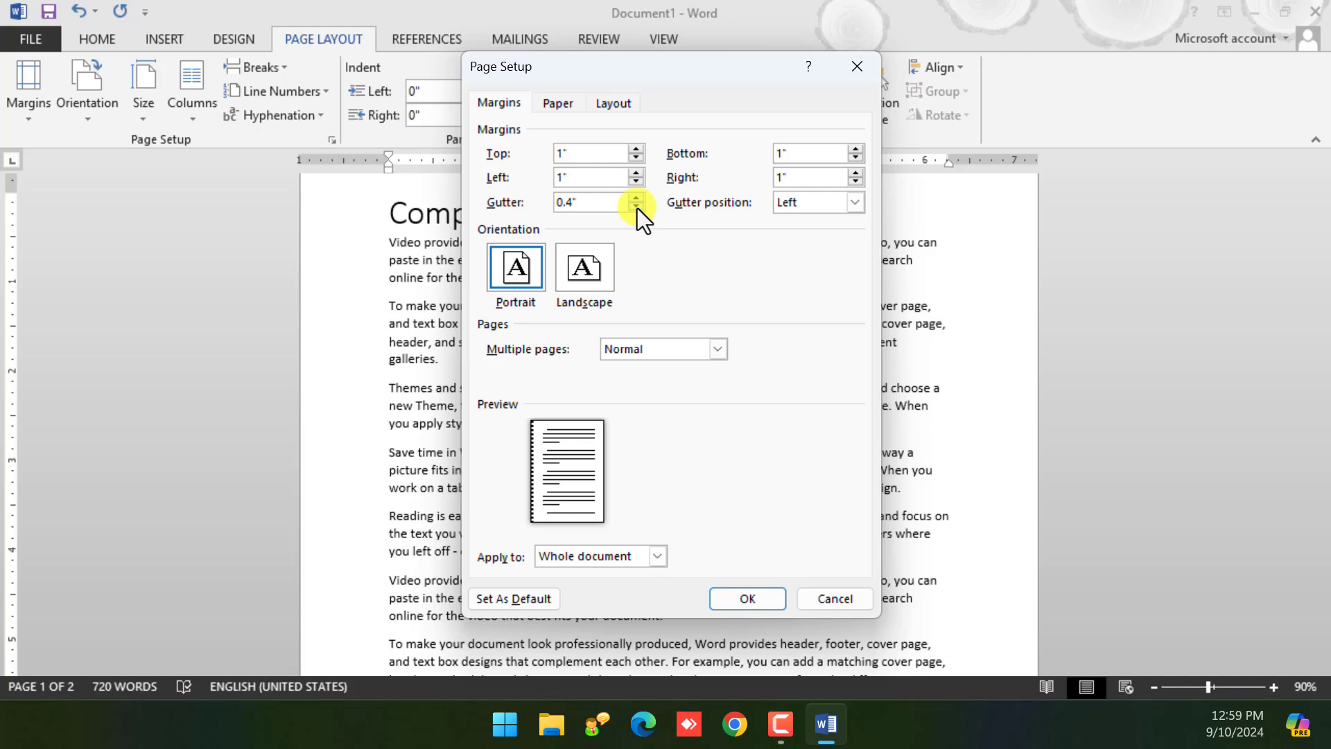
left_click(638, 208)
left_click(639, 207)
Select Landscape orientation and look through the paper sizes and the scope choices for applying the page settings
left_click(583, 273)
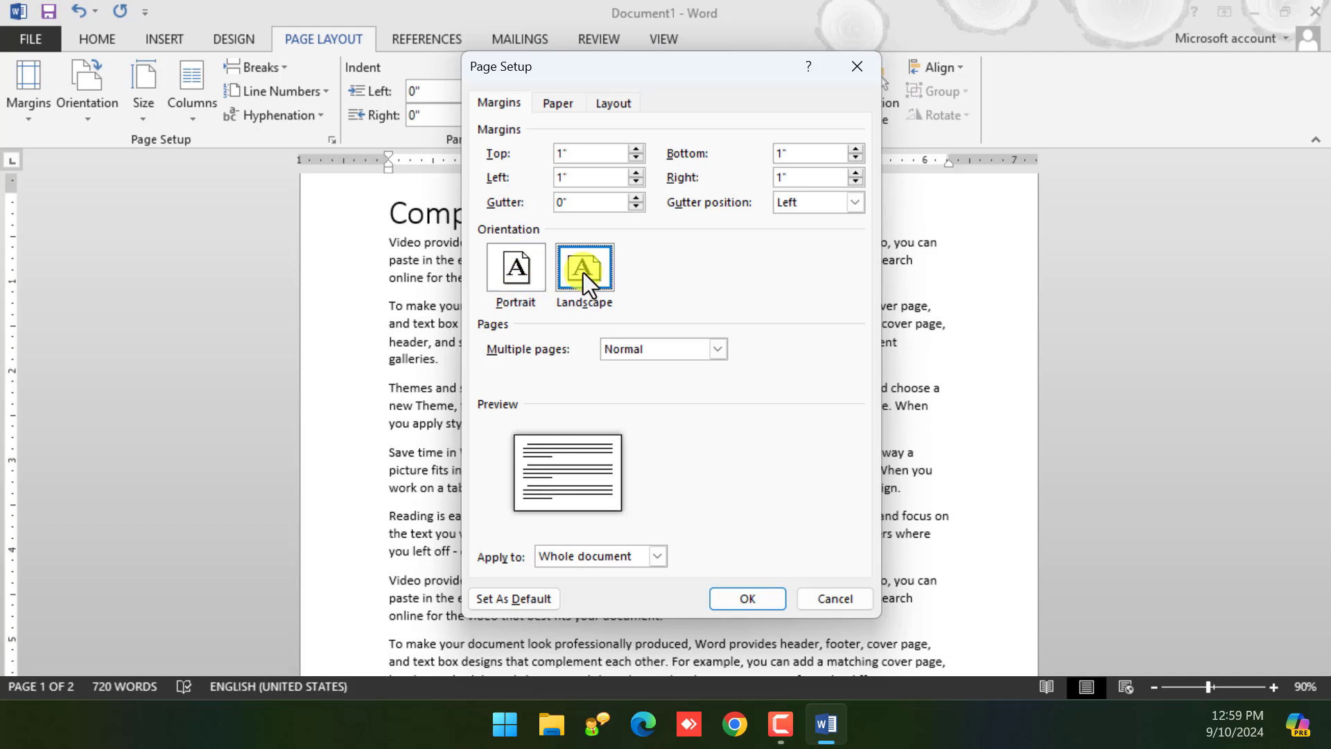
left_click(558, 102)
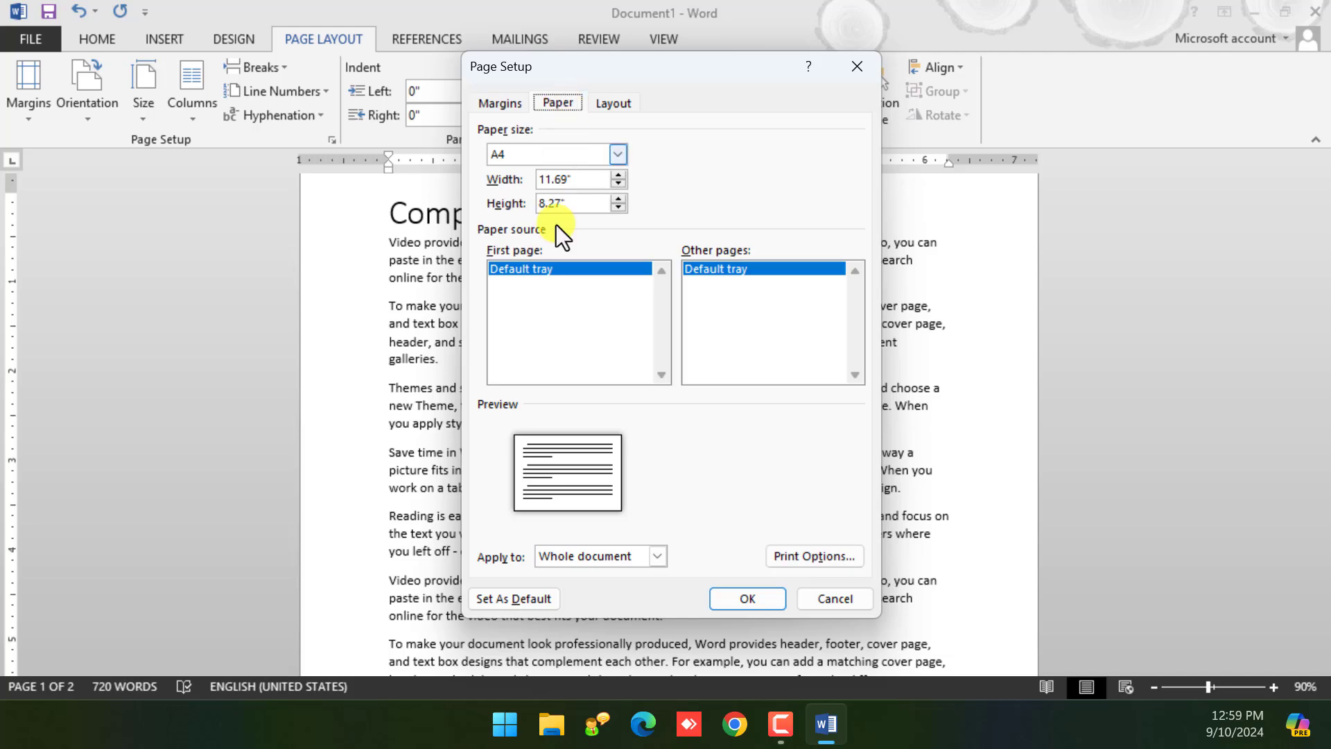
left_click(616, 154)
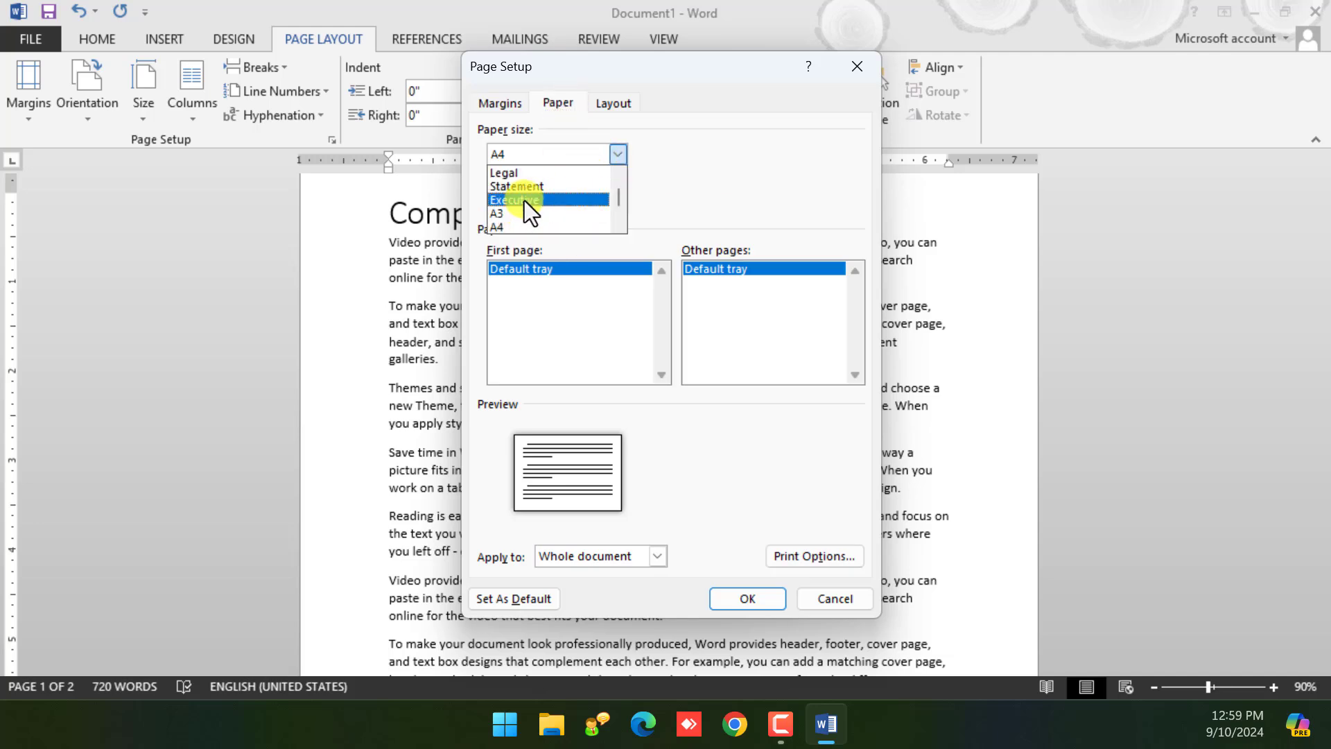
left_click(649, 153)
left_click(500, 102)
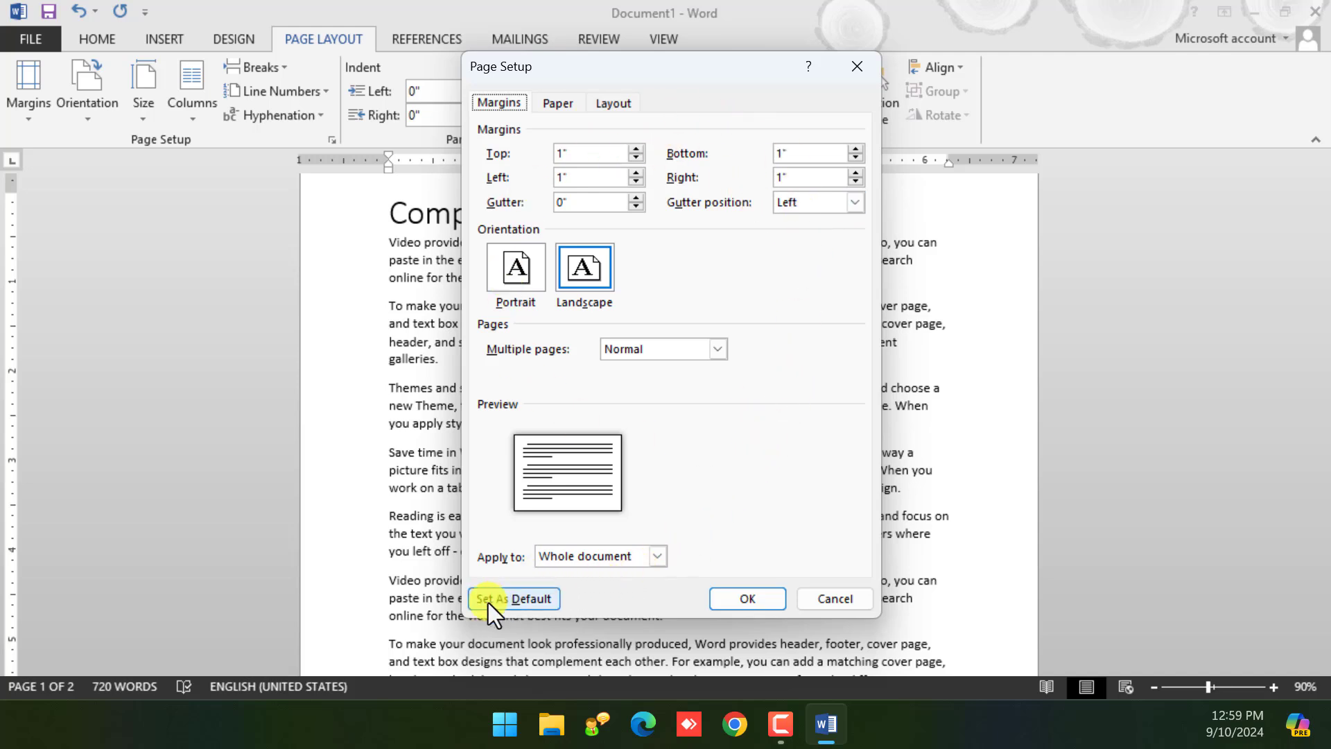
left_click(654, 563)
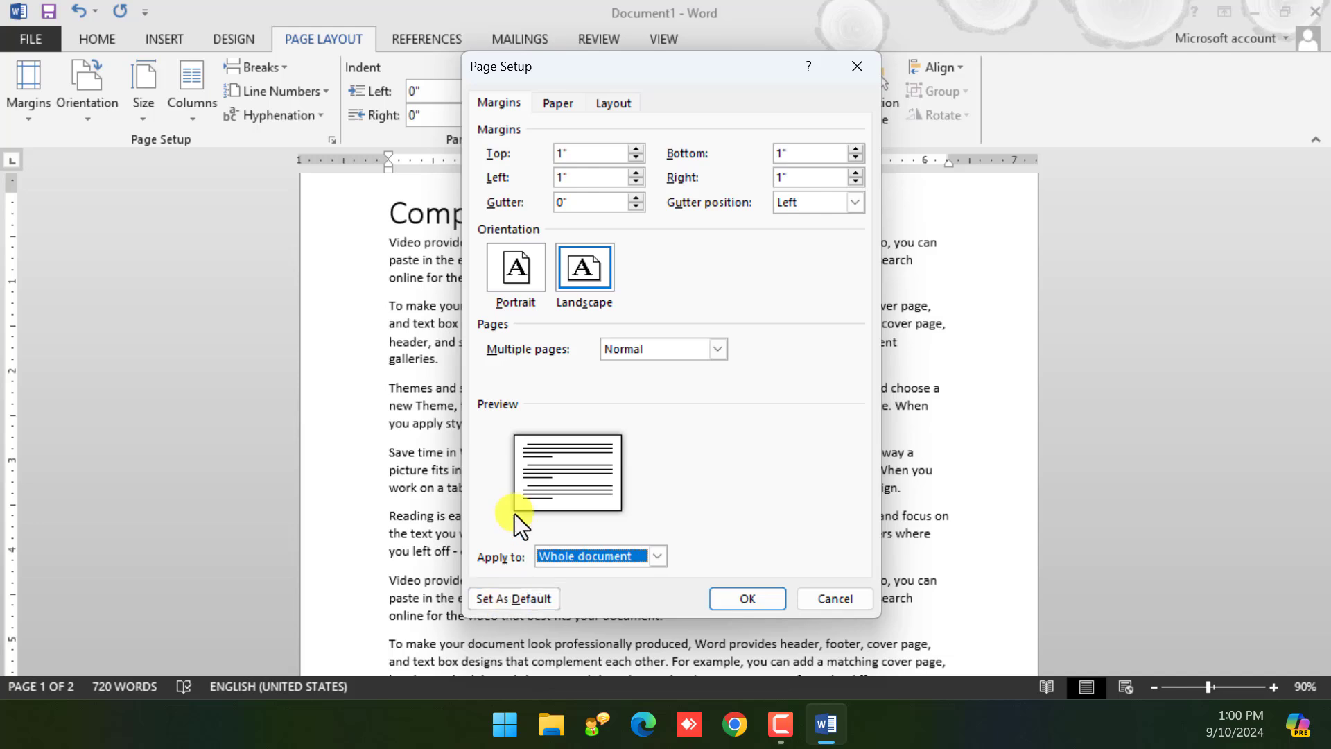
Switch the orientation to Portrait, raise the top margin to 1.4" and apply the page settings to the whole document
left_click(521, 265)
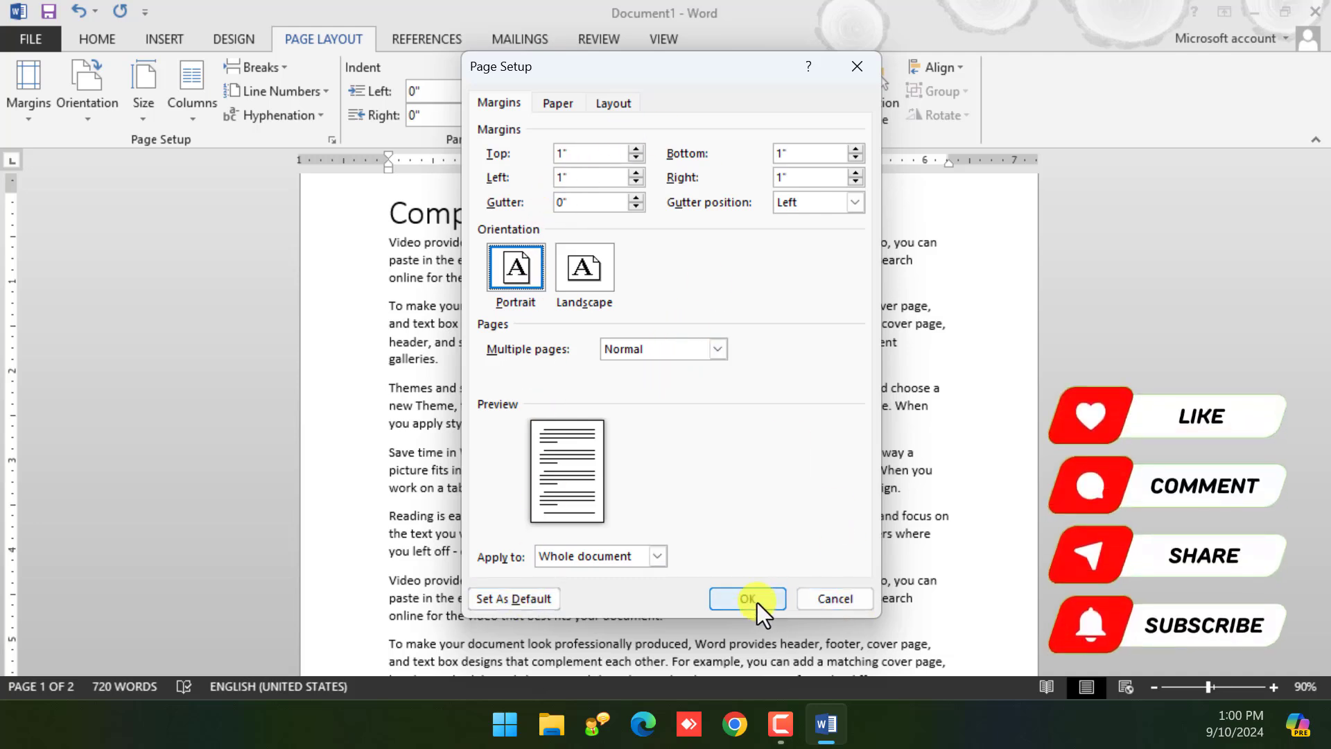
left_click(634, 149)
left_click(634, 149)
left_click(634, 150)
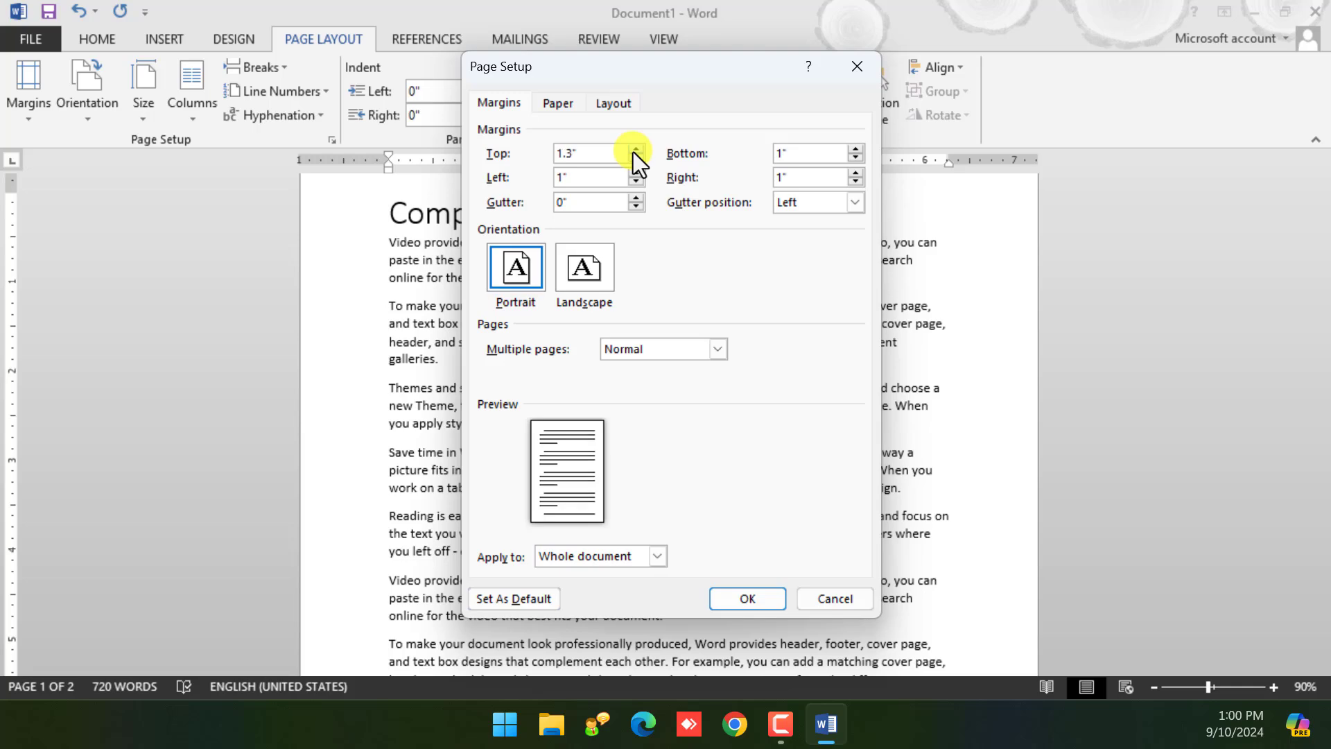
left_click(634, 150)
left_click(714, 595)
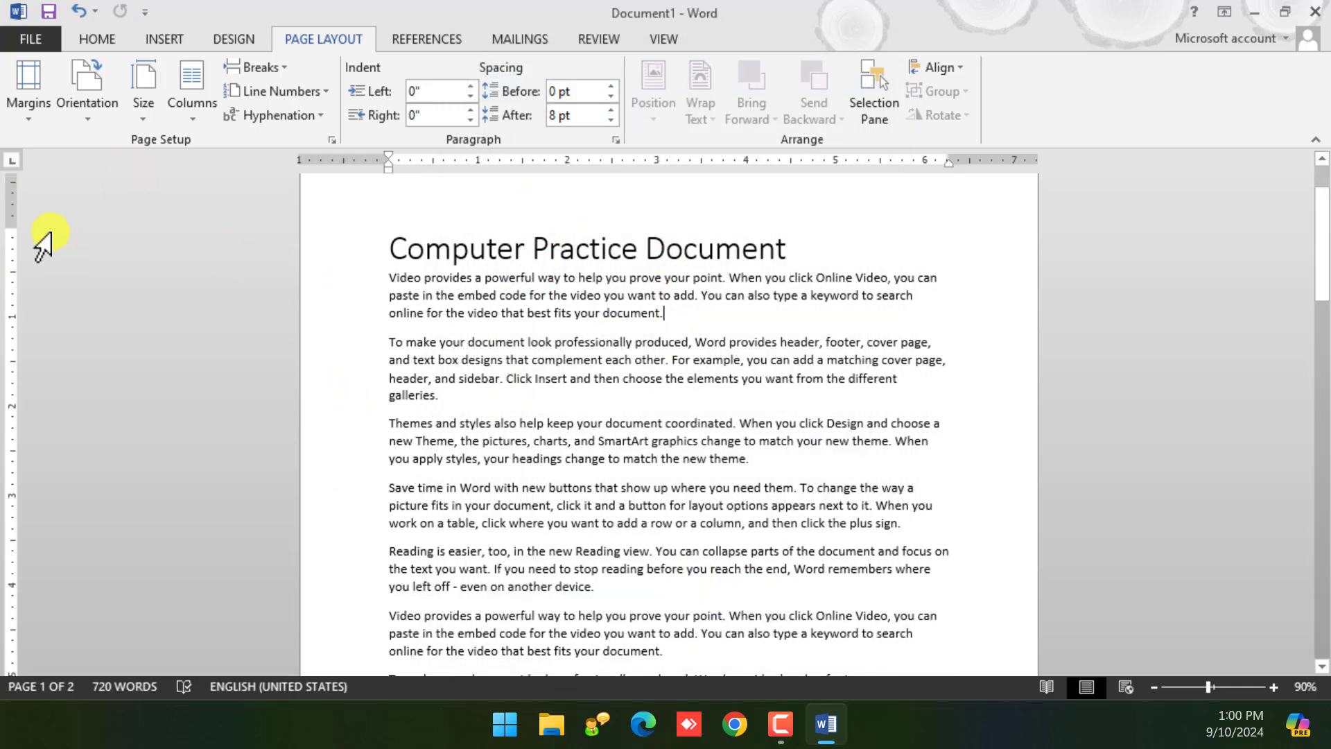
Review the margin, paper and layout settings in the Page Setup dialog again and close it without changes
mouse_move(18, 228)
left_mouse_down()
mouse_move(21, 298)
mouse_move(18, 210)
mouse_move(18, 222)
left_mouse_up()
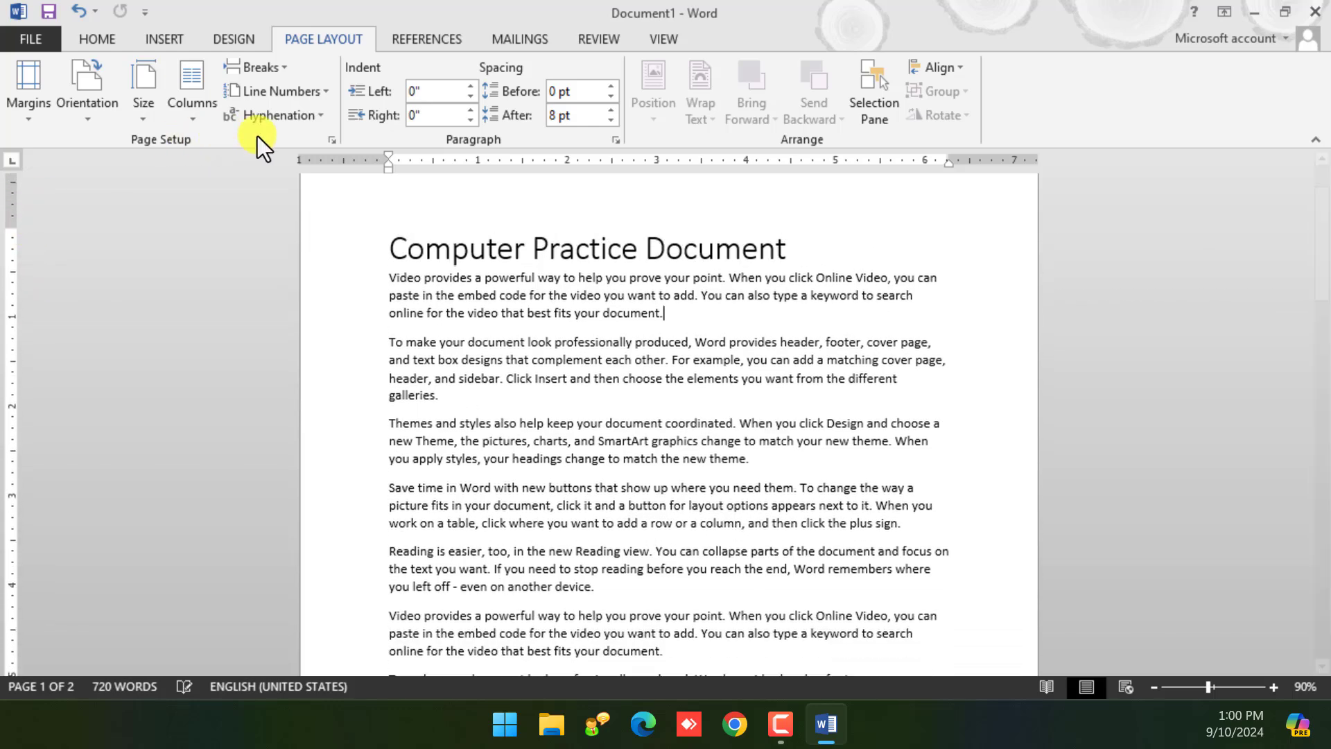
left_click(330, 146)
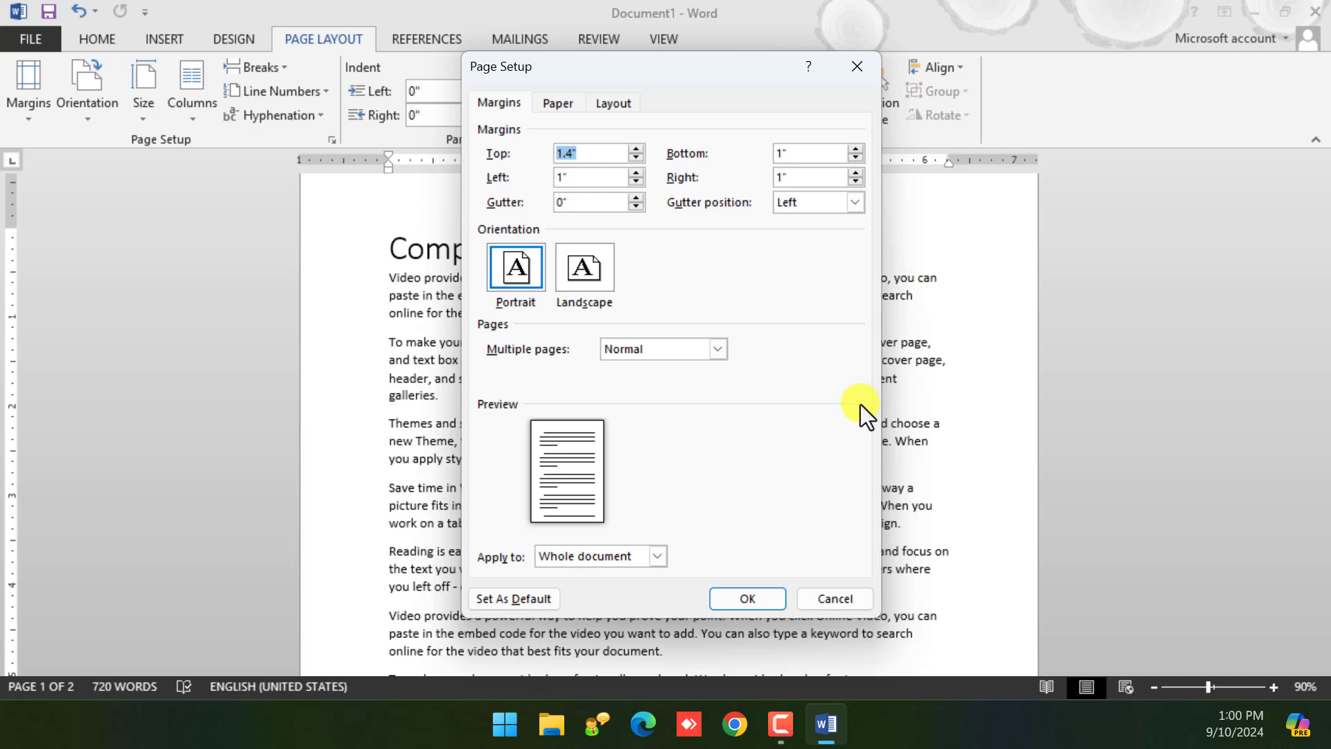
left_click(846, 603)
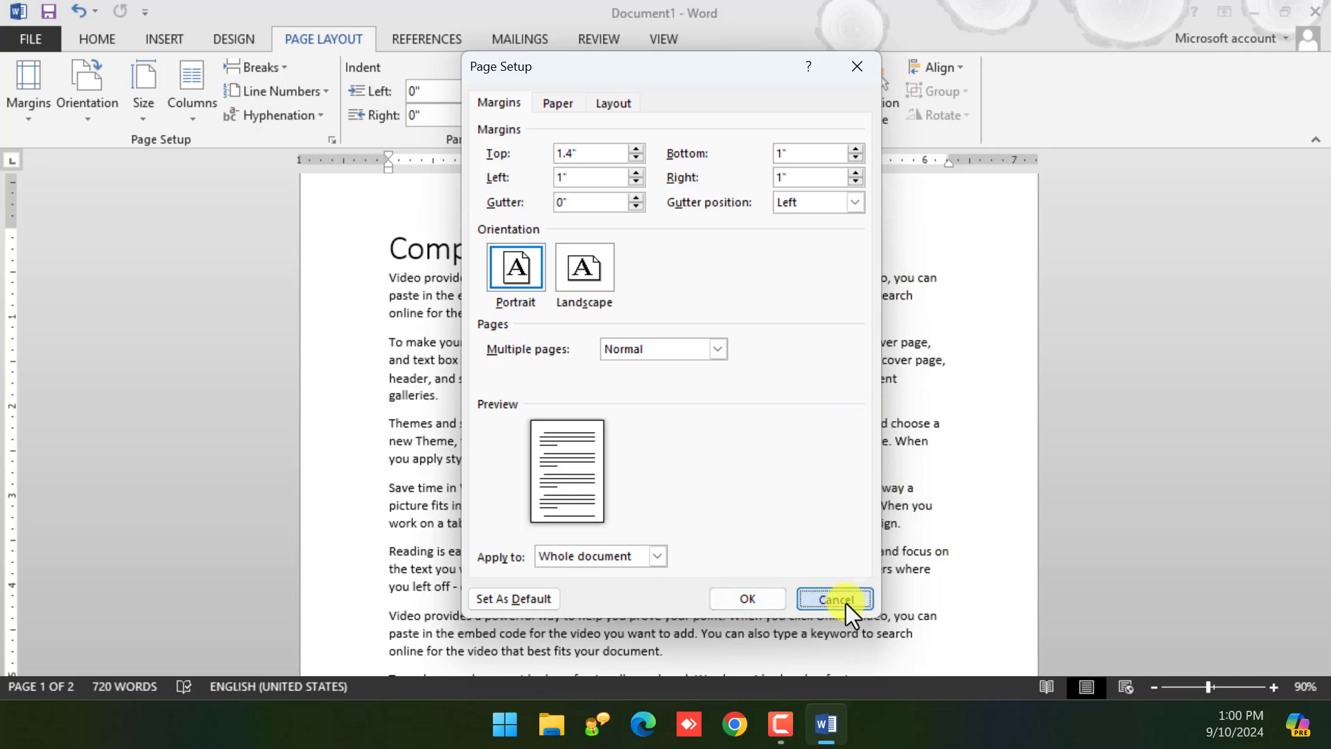
left_click(575, 102)
left_click(619, 107)
left_click(508, 108)
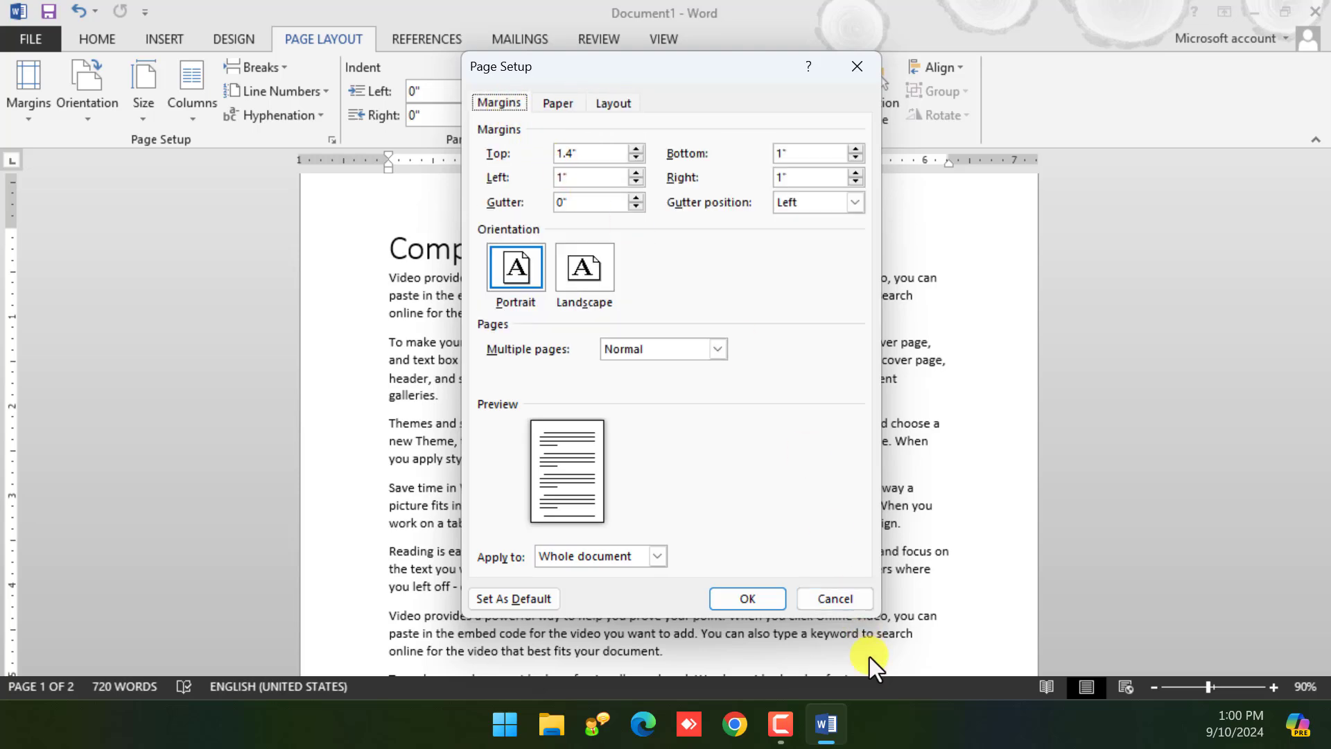
left_click(829, 601)
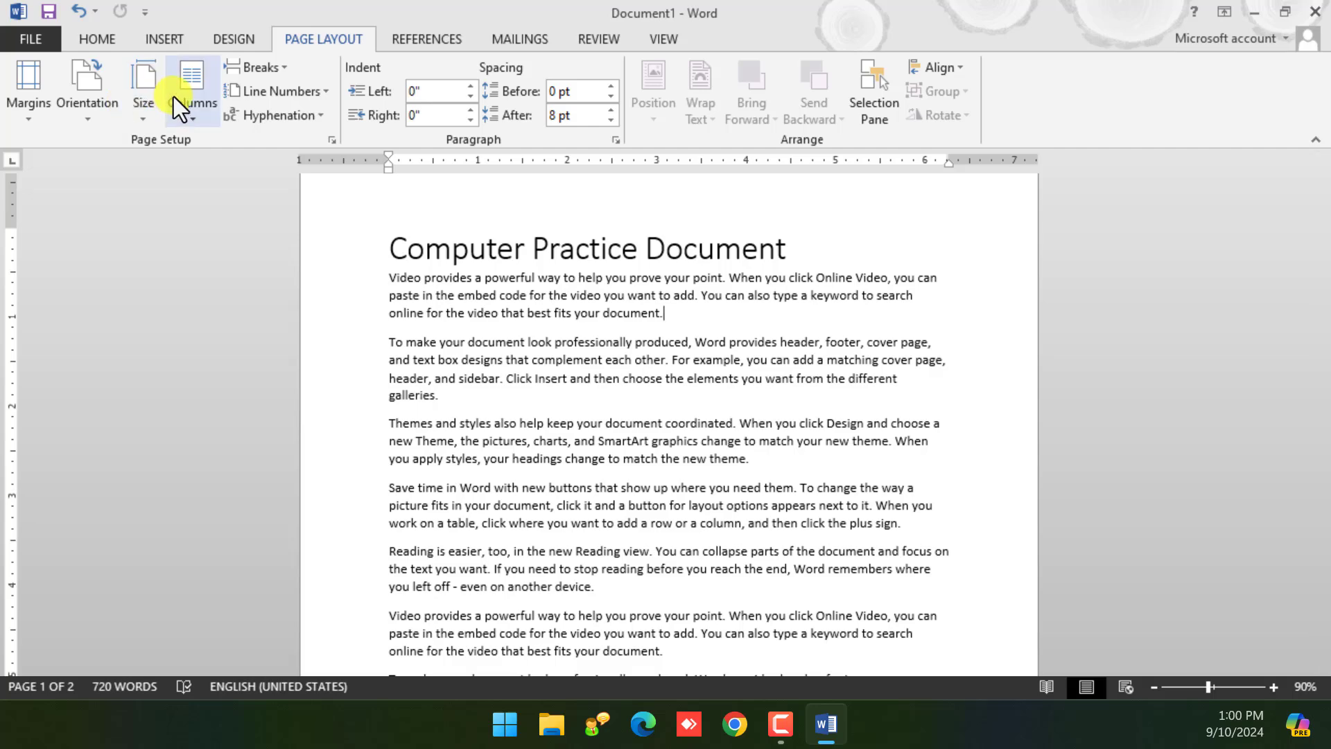
In the Columns dialog, try the Two and Three presets and raise the number of columns to 6
left_click(189, 122)
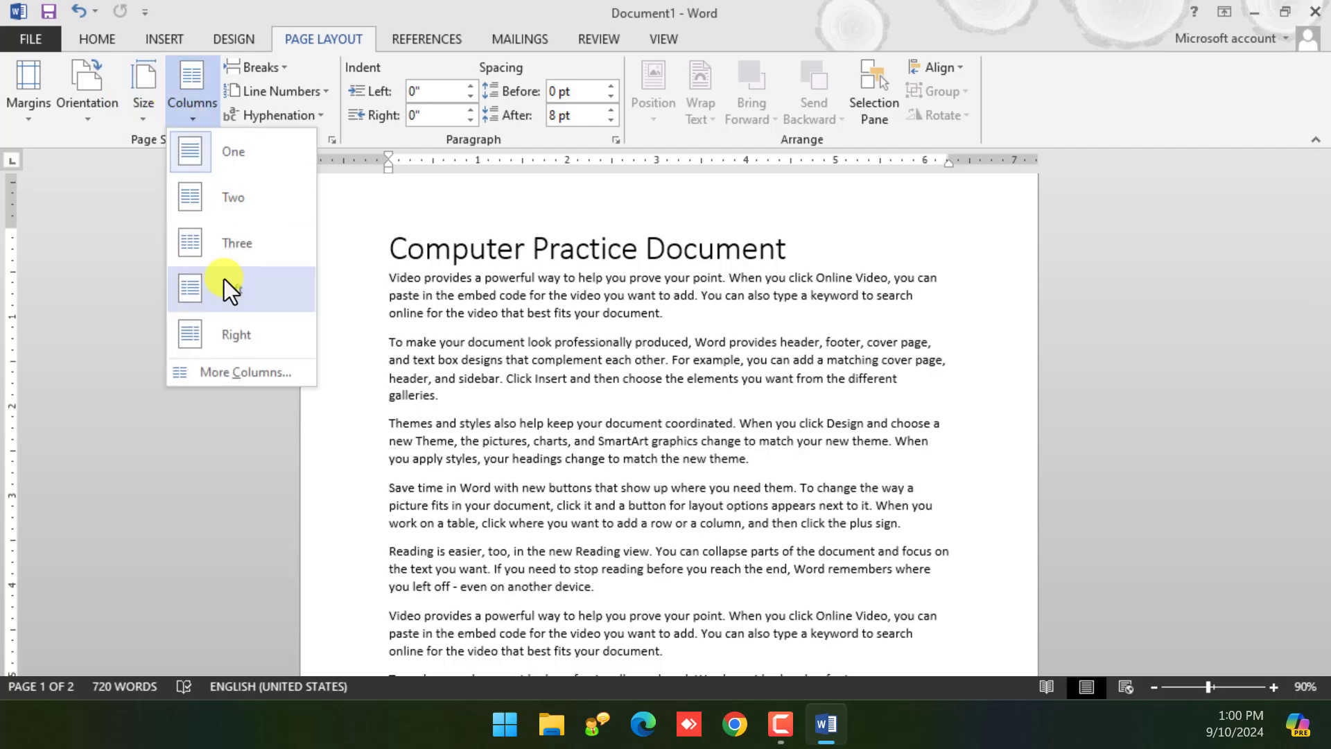
left_click(220, 376)
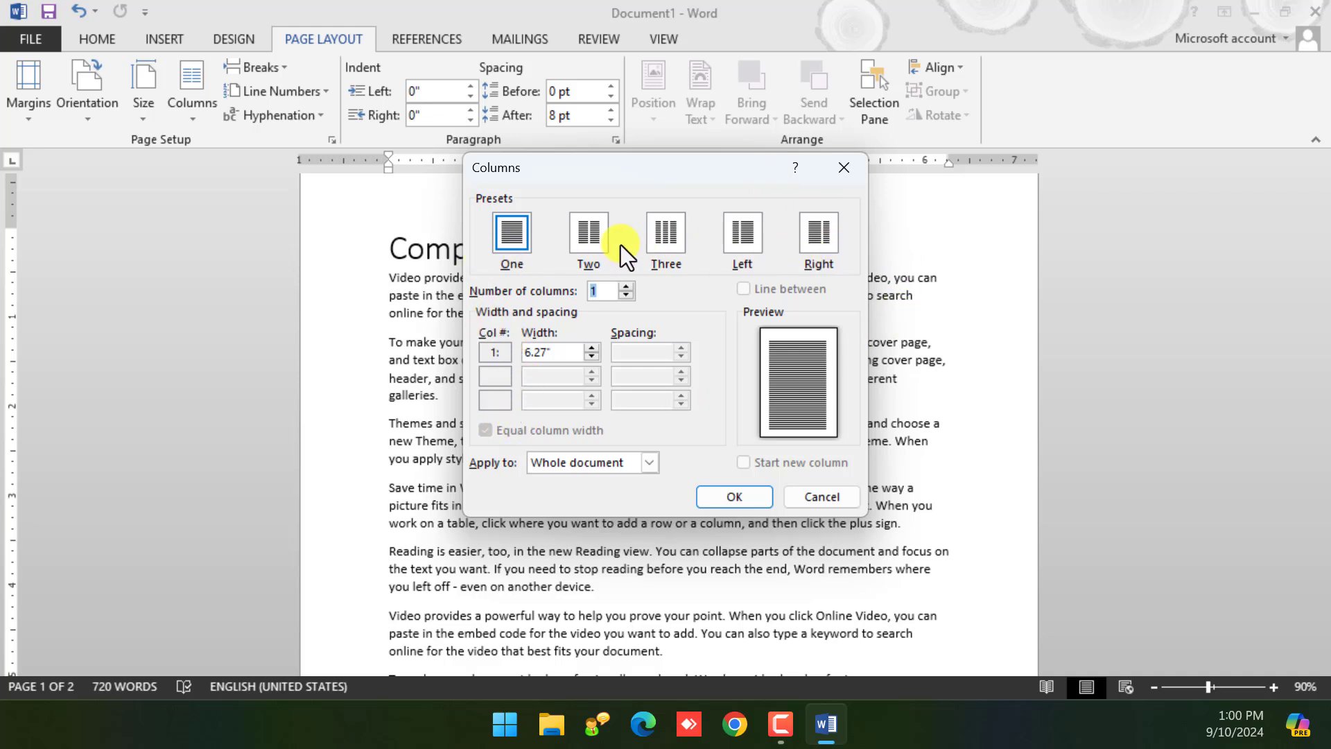
left_click(589, 235)
left_click(660, 237)
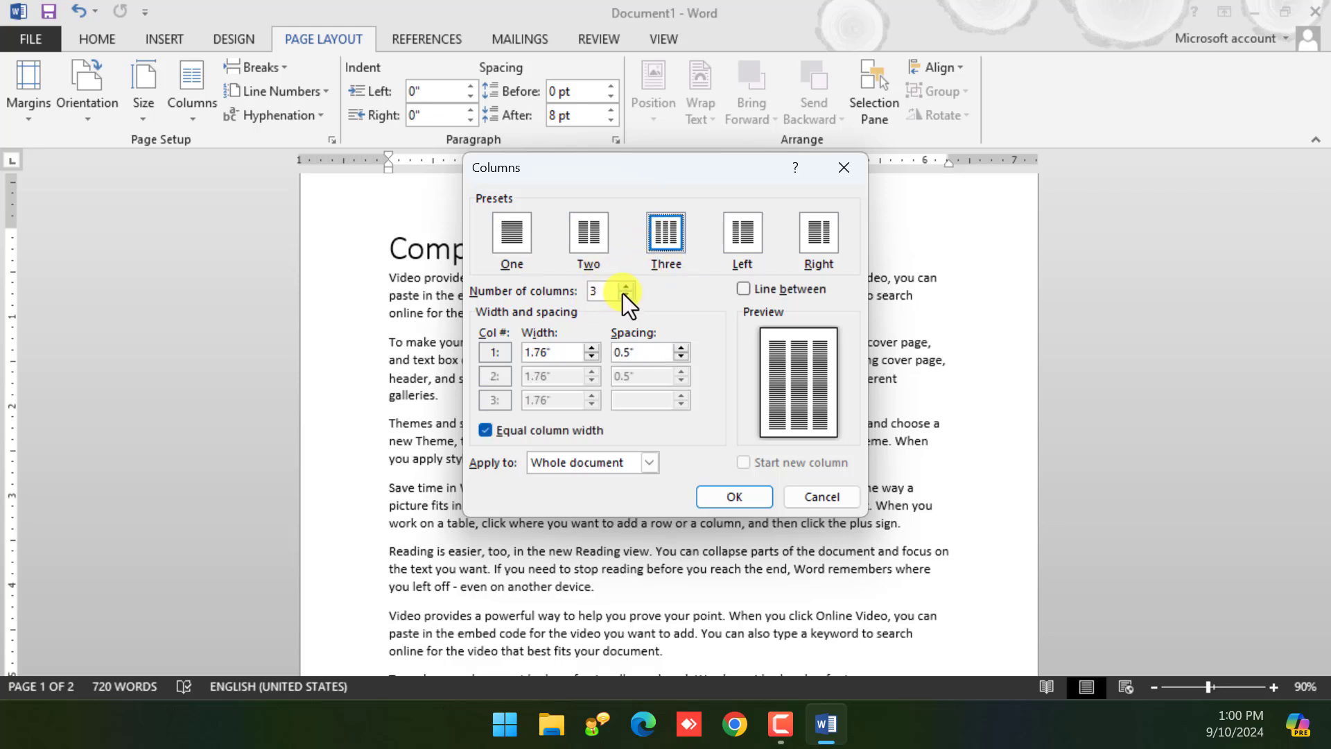
left_click(624, 286)
left_click(624, 286)
left_click(624, 286)
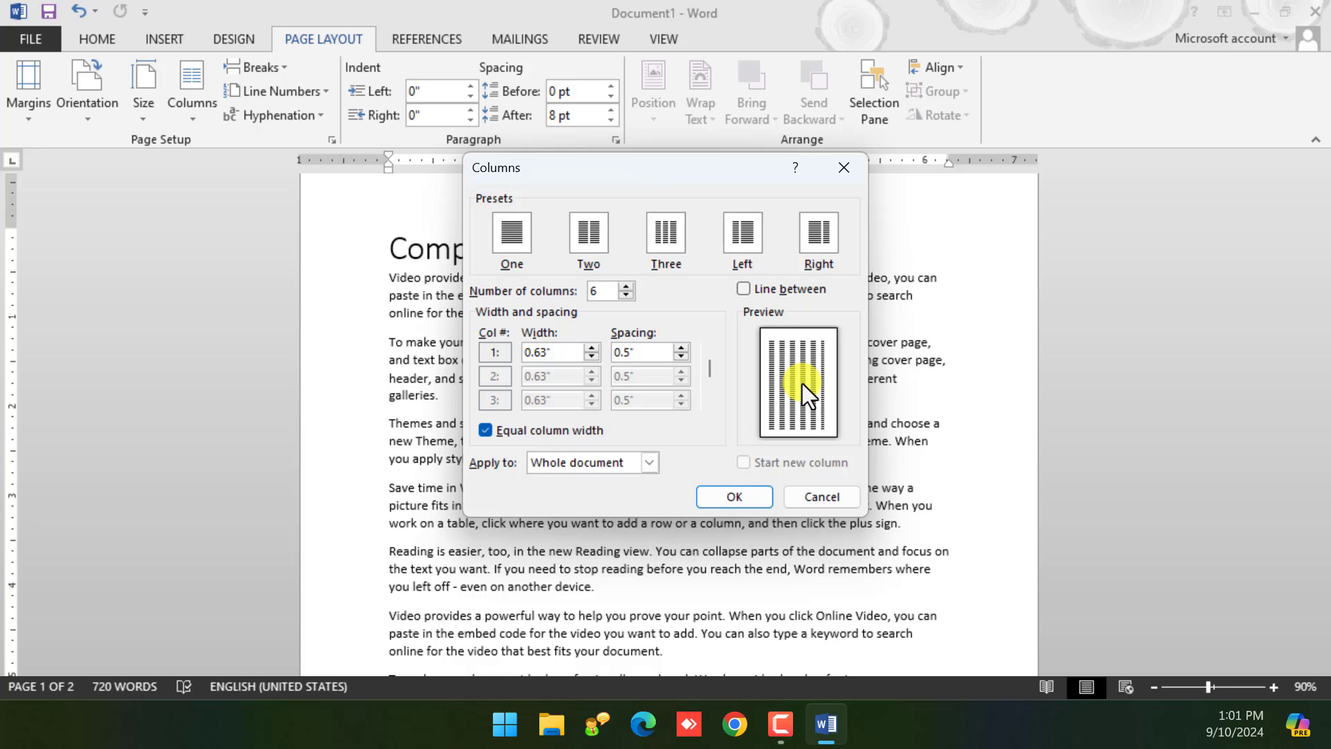
Reduce the number of columns to 2, add a line between them and apply this to the whole document
left_click(627, 294)
left_click(627, 294)
left_click(627, 294)
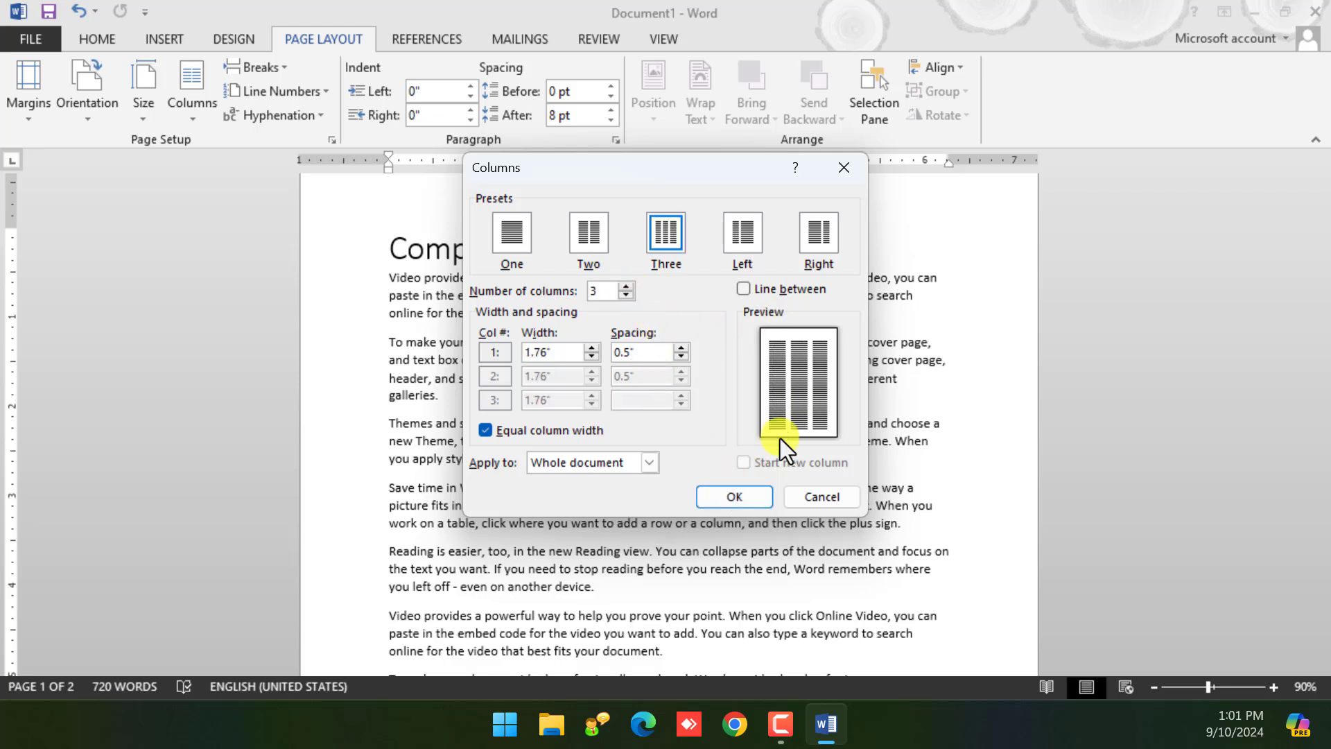
left_click(627, 295)
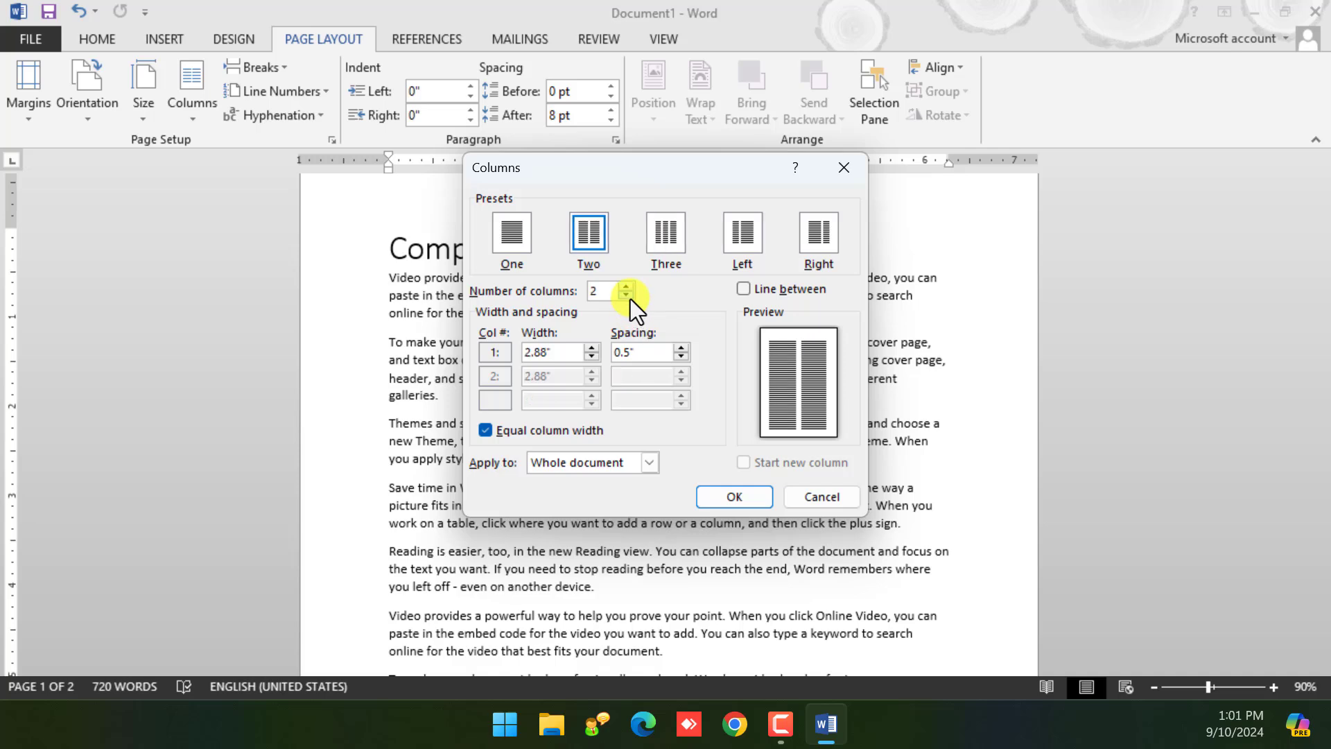
left_click(742, 291)
left_click(728, 498)
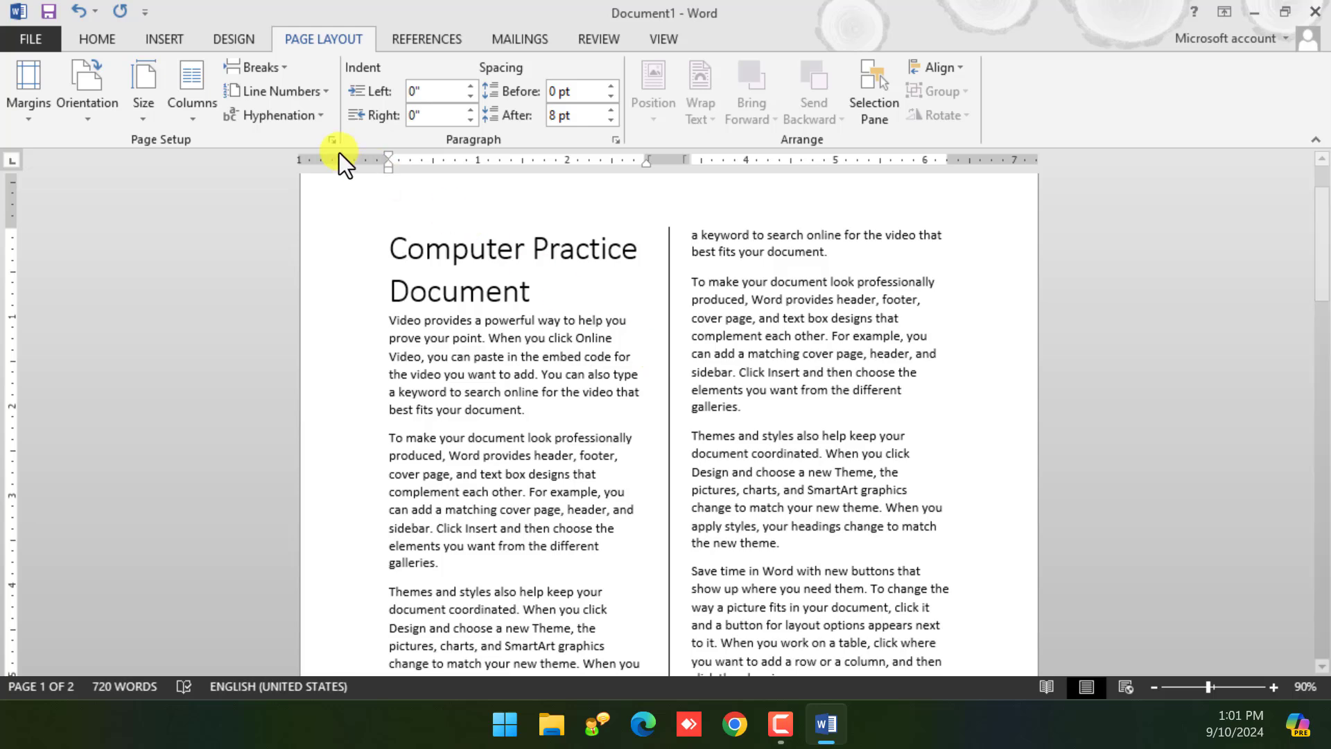
Reopen the detailed column settings, remove the line between columns and set the number of columns to 3
left_click(197, 111)
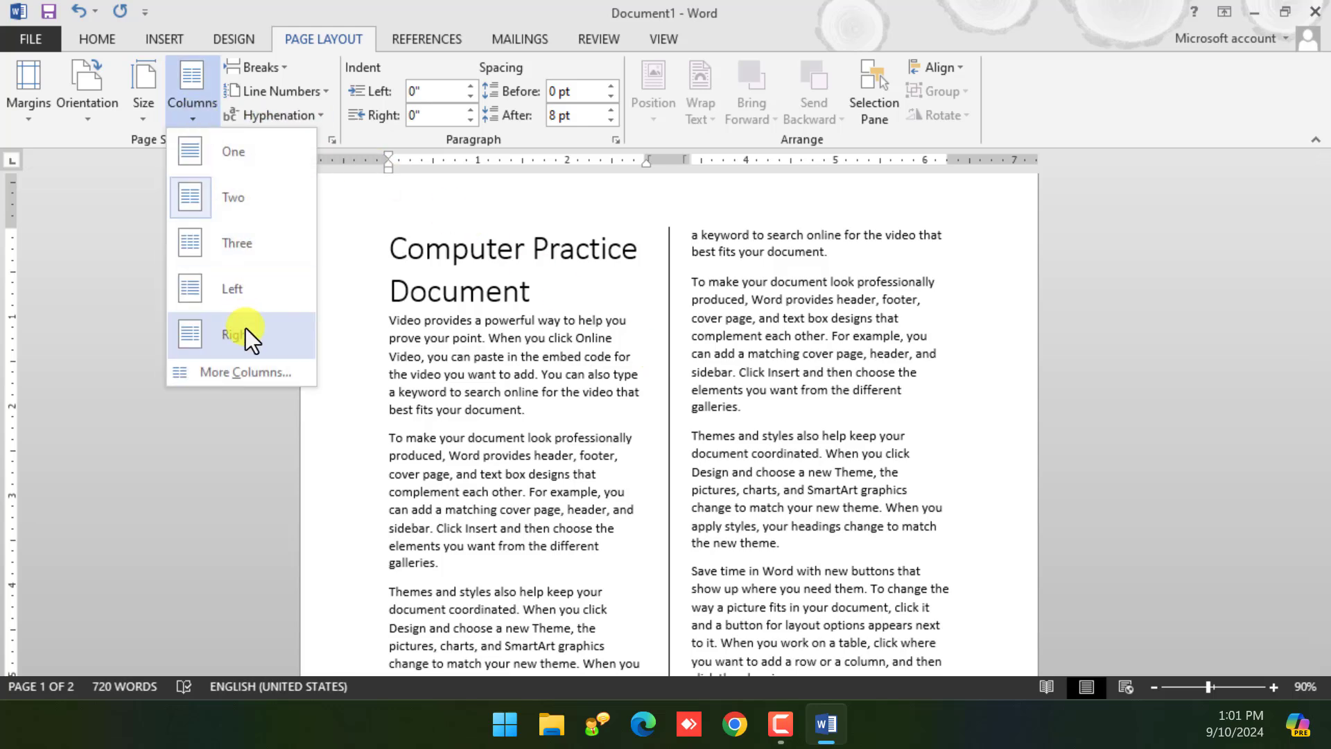
left_click(260, 371)
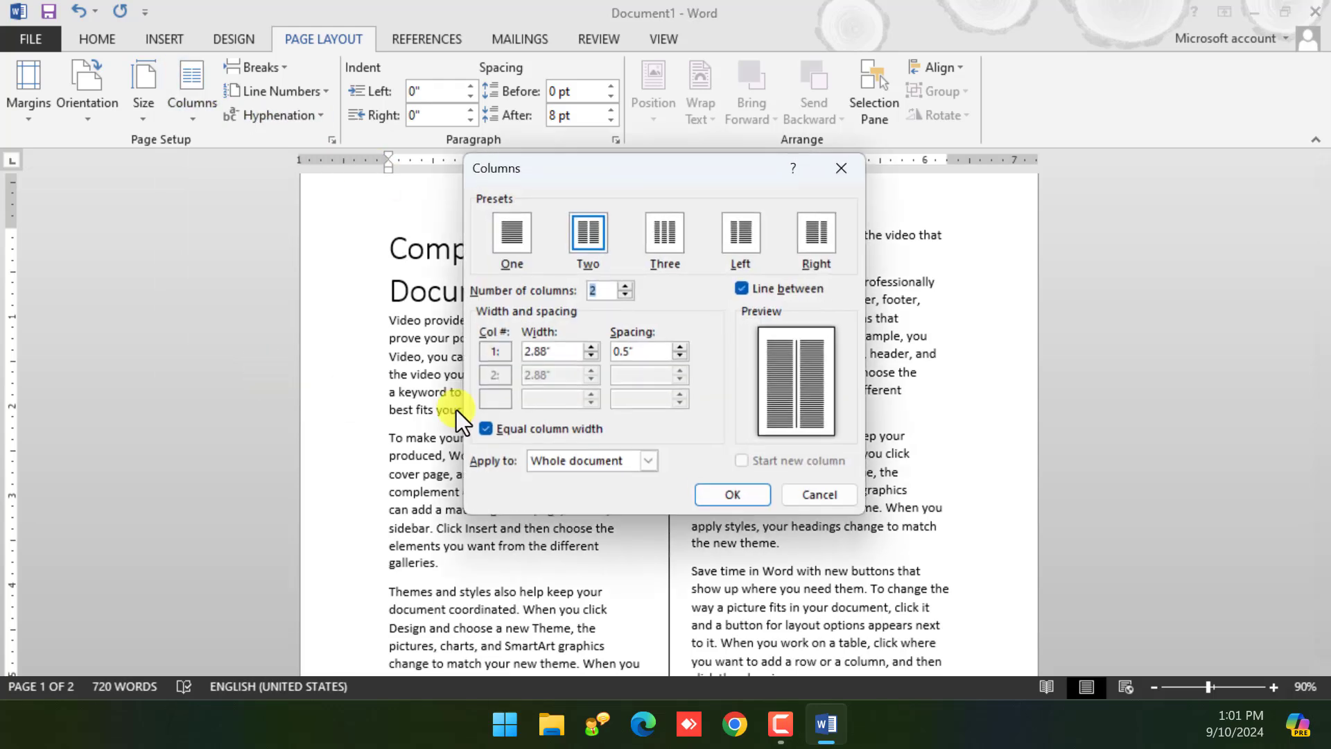
left_click(752, 287)
left_click(626, 295)
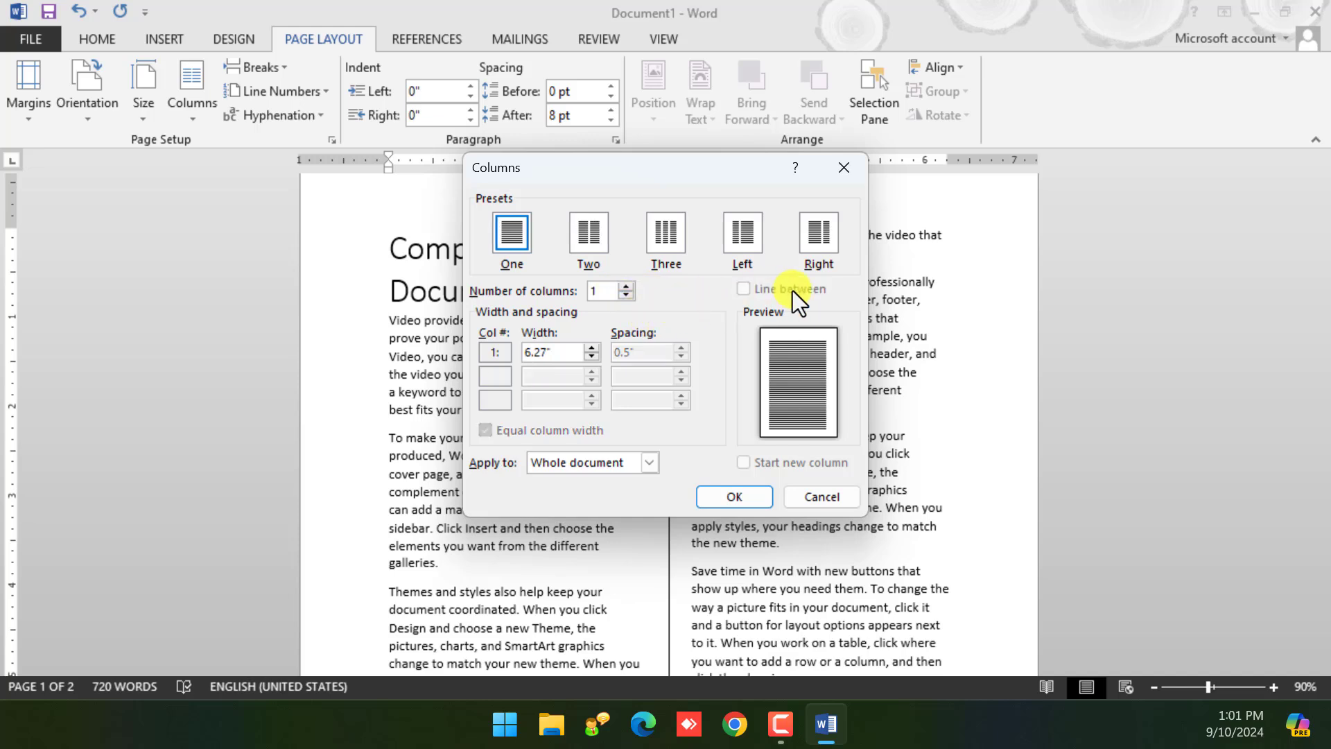
left_click(620, 285)
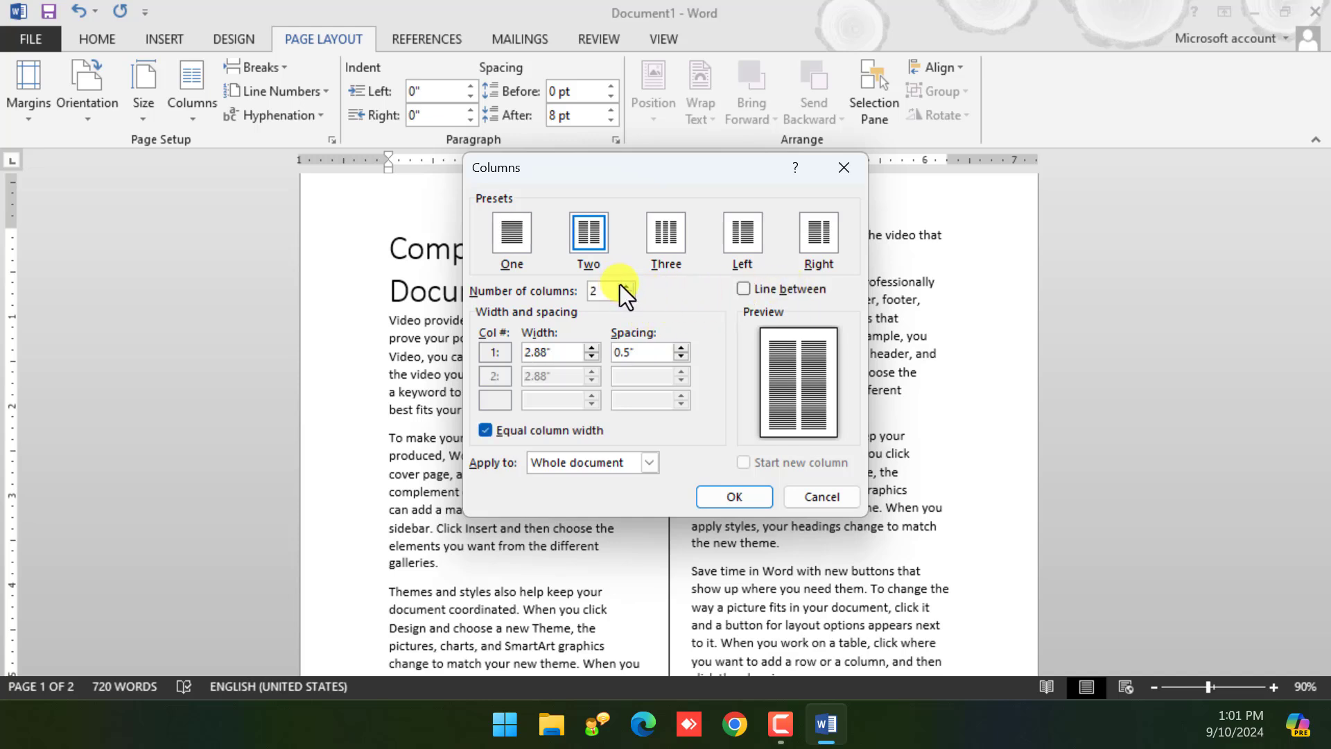
left_click(624, 284)
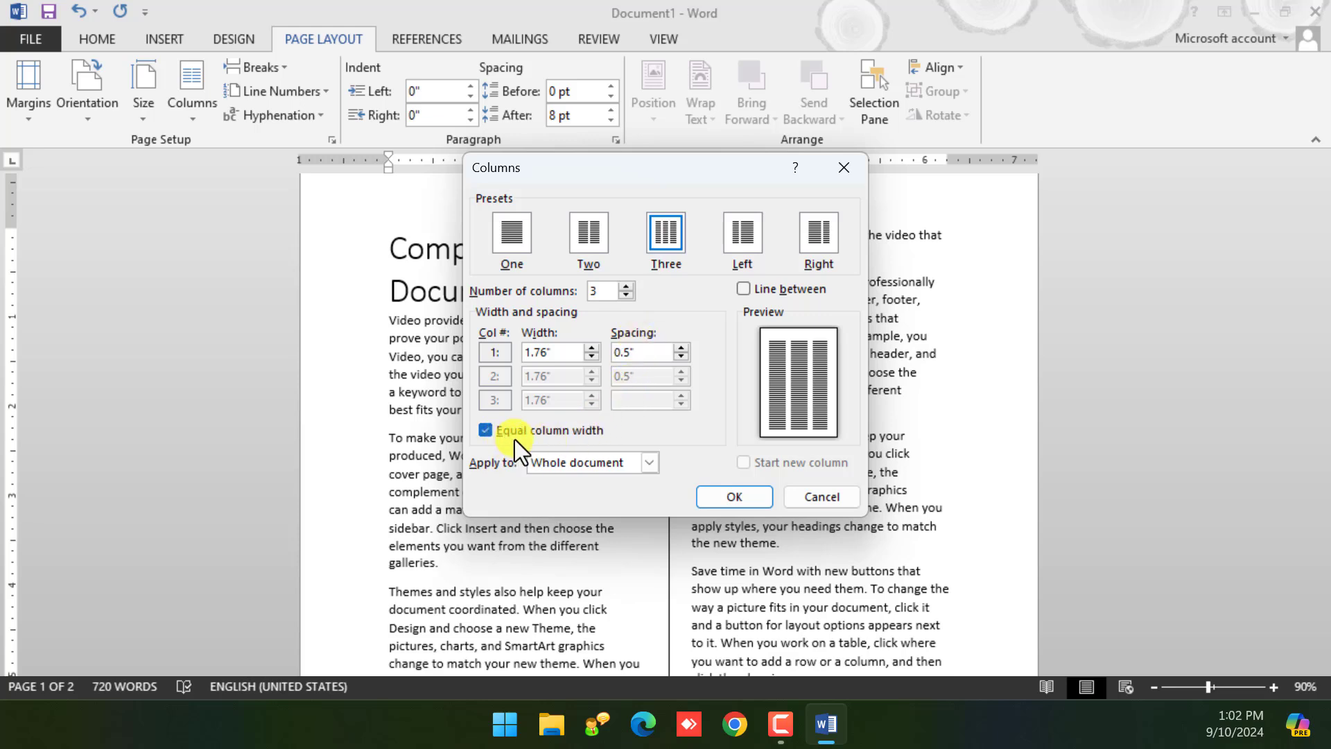
Turn off equal column width and widen the first column to 2"
left_click(487, 435)
left_click(590, 349)
left_click(590, 349)
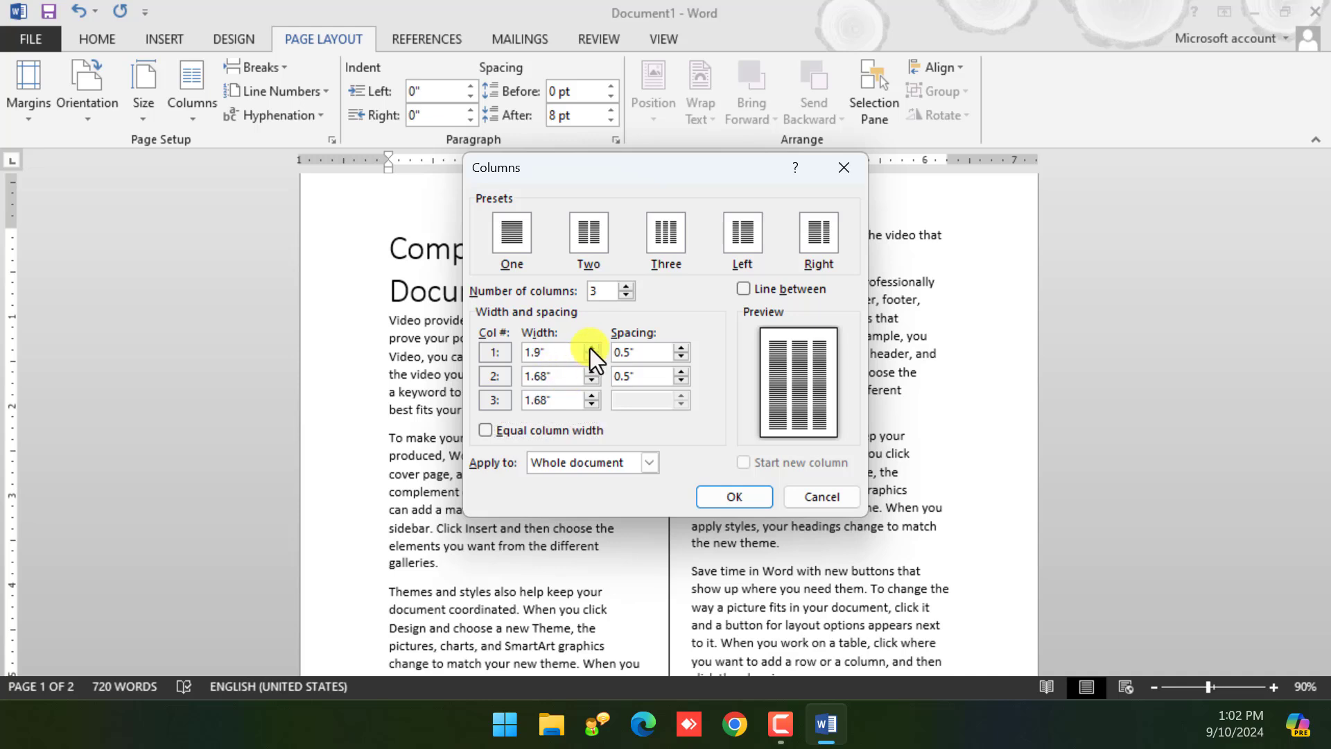
left_click(590, 349)
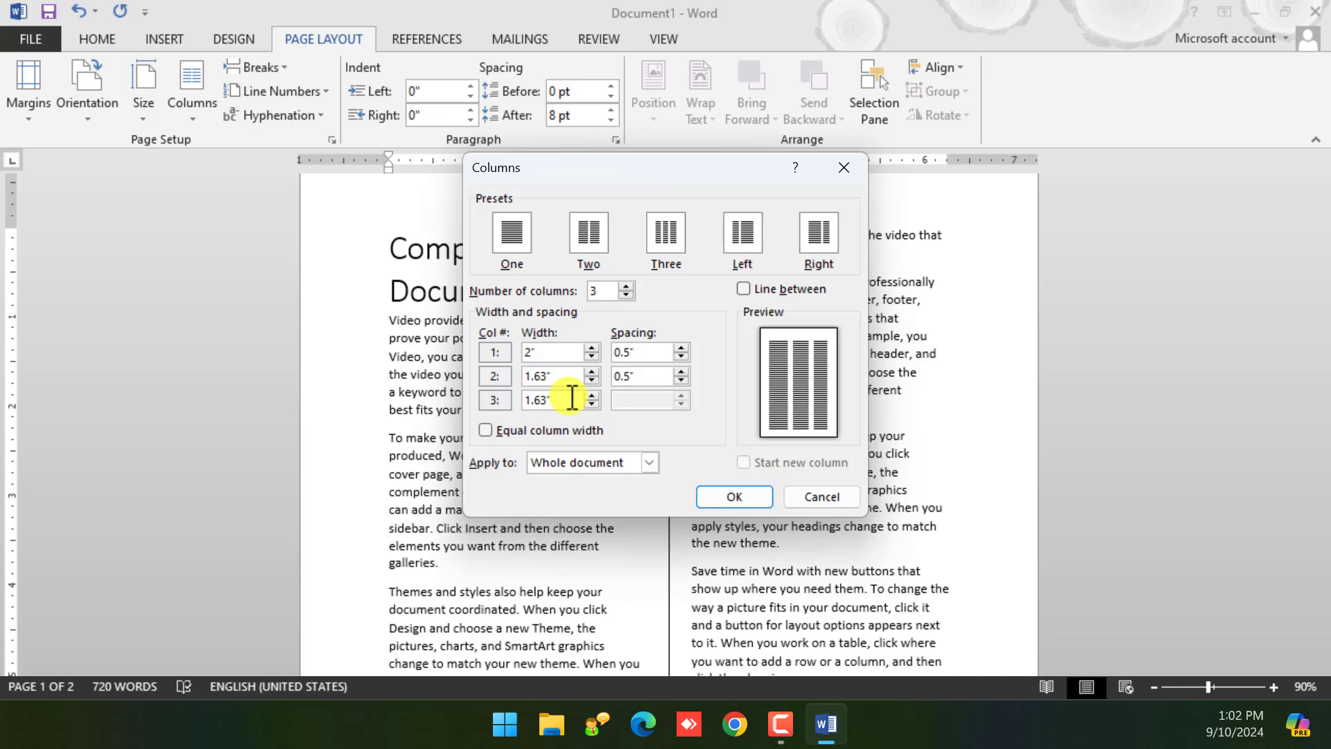
Narrow the first column to a width of 1.1"
left_click(592, 358)
left_click(593, 358)
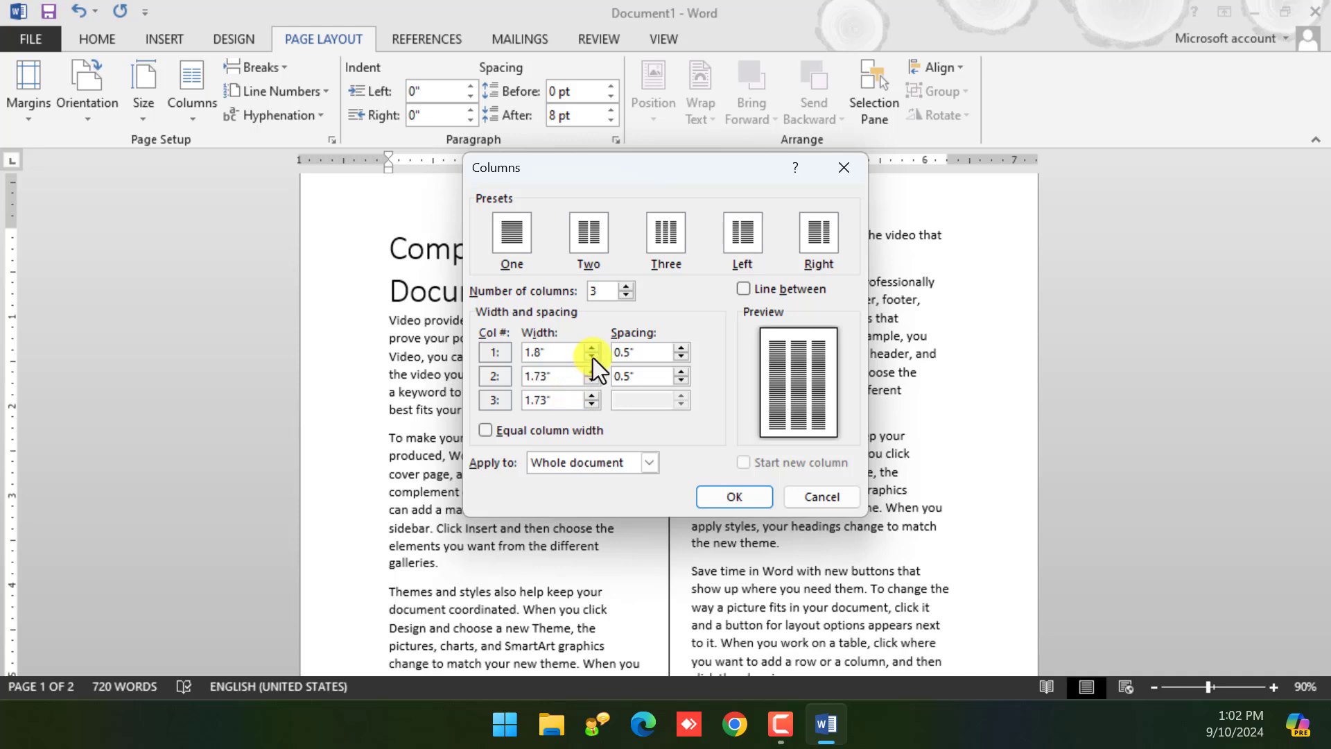
left_click(593, 358)
left_click(593, 358)
left_click(593, 357)
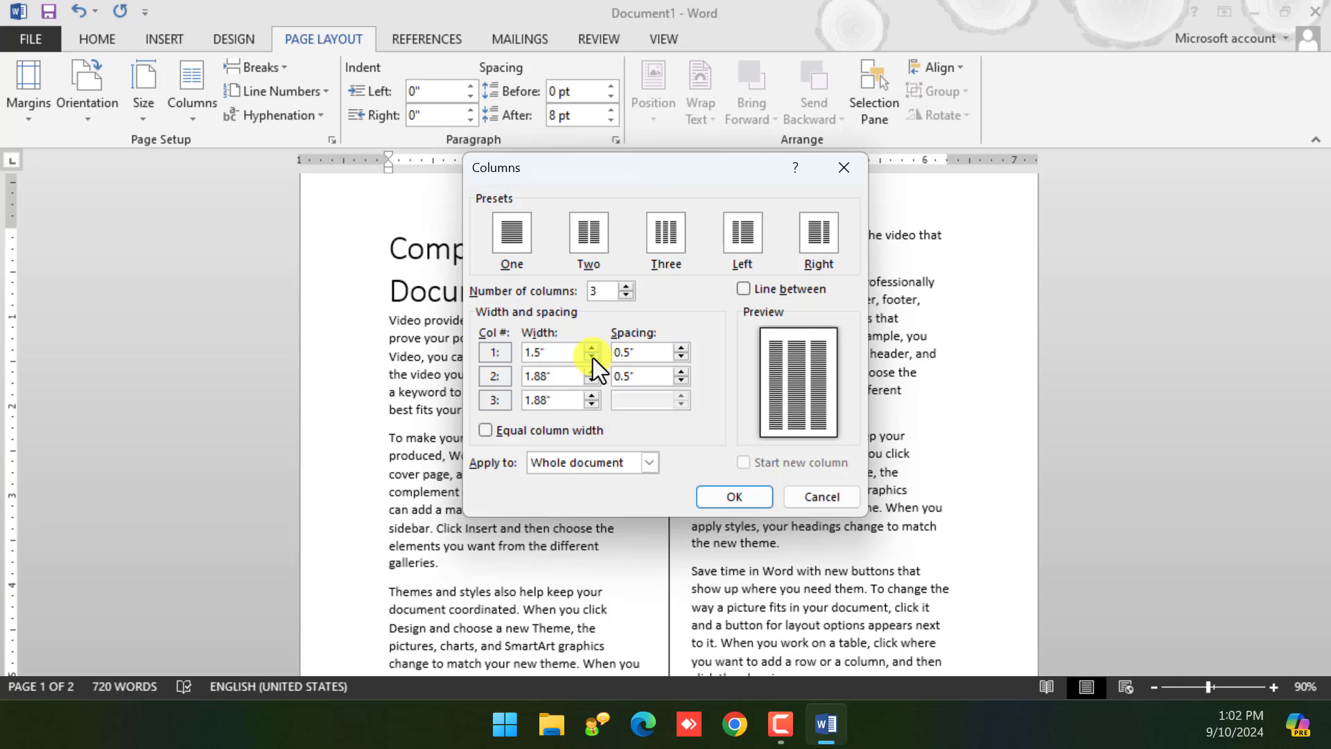
left_click(593, 358)
left_click(593, 358)
left_click(595, 357)
left_click(595, 358)
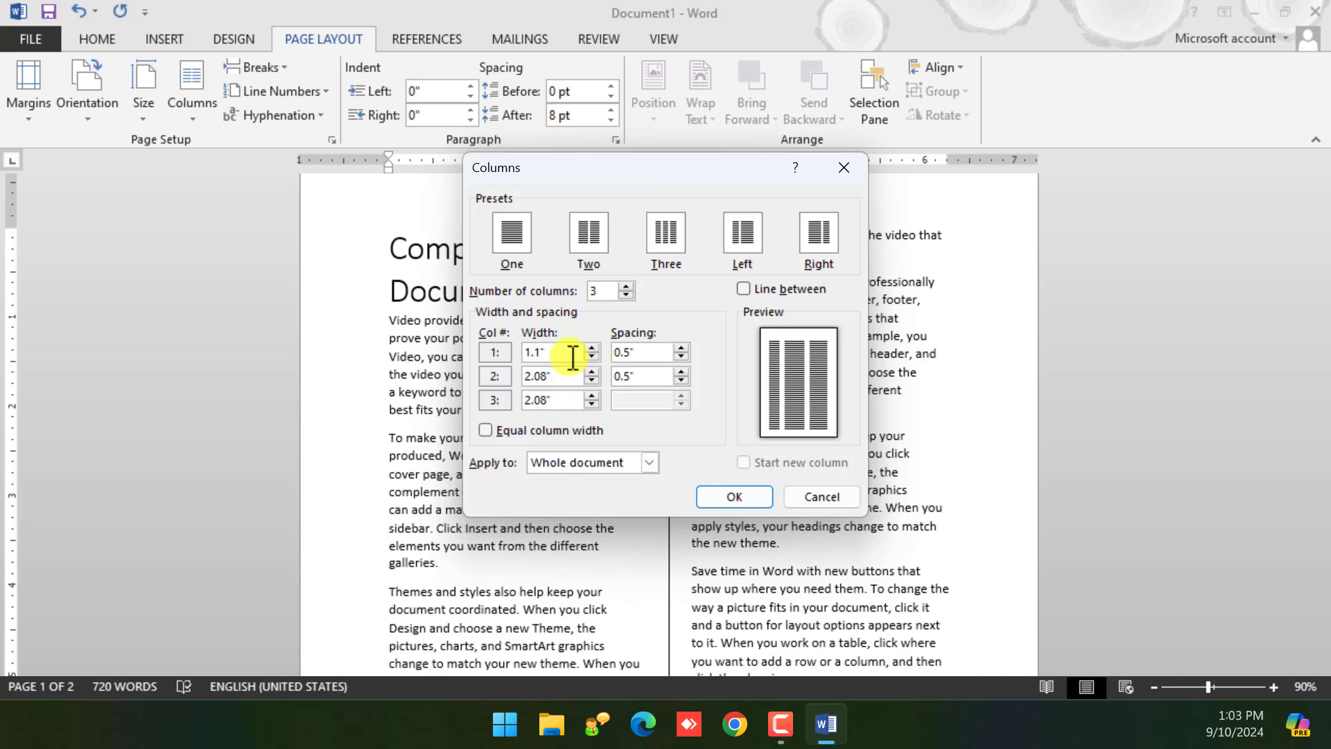
Narrow the first column to 0.8", and widen it to 3"
left_click(595, 357)
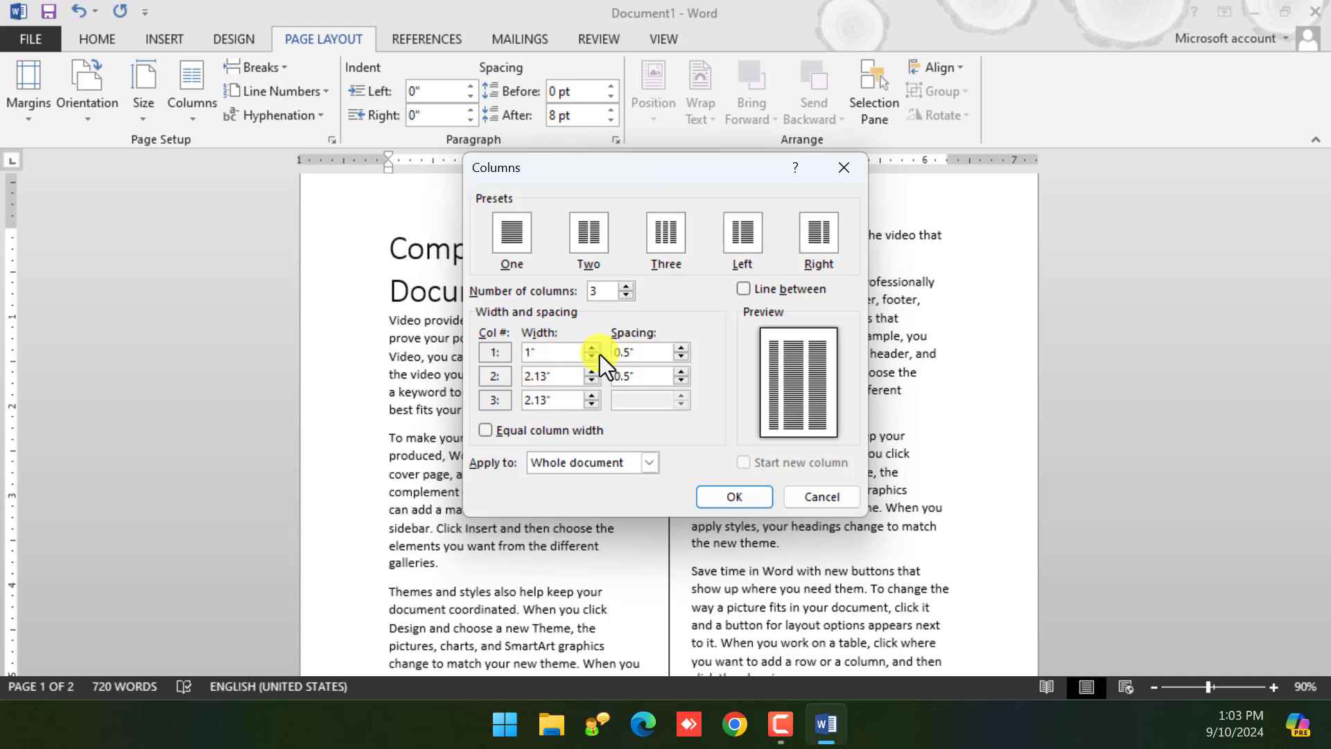
left_click(593, 357)
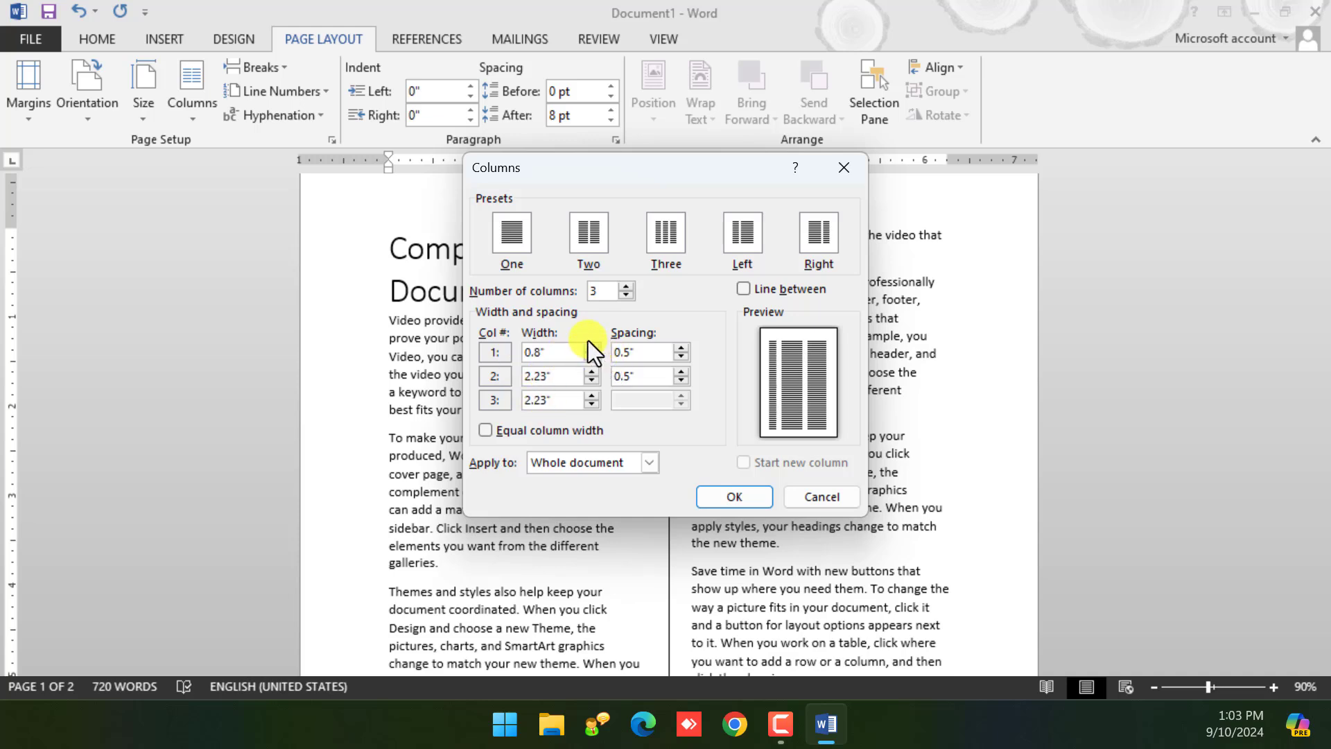
left_click(595, 345)
left_click(595, 345)
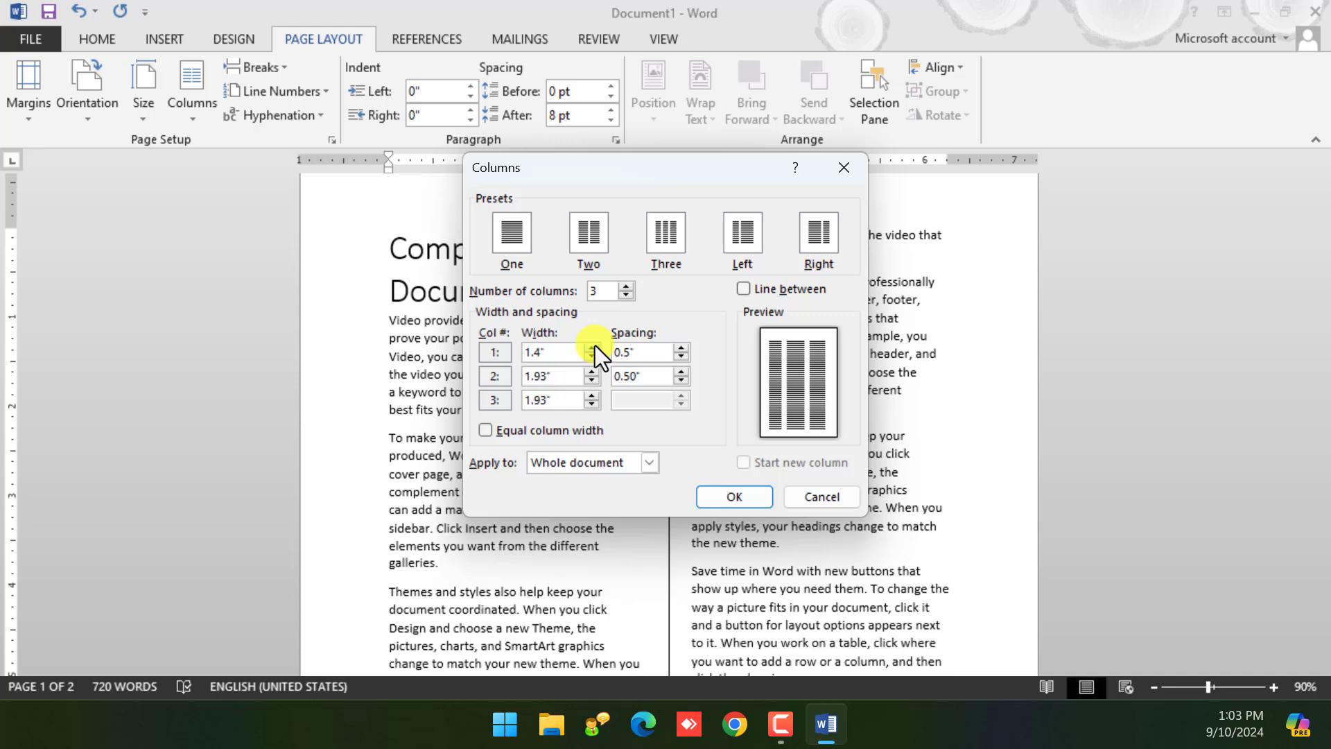
left_click(595, 346)
left_click(595, 345)
left_click(595, 345)
left_click(595, 346)
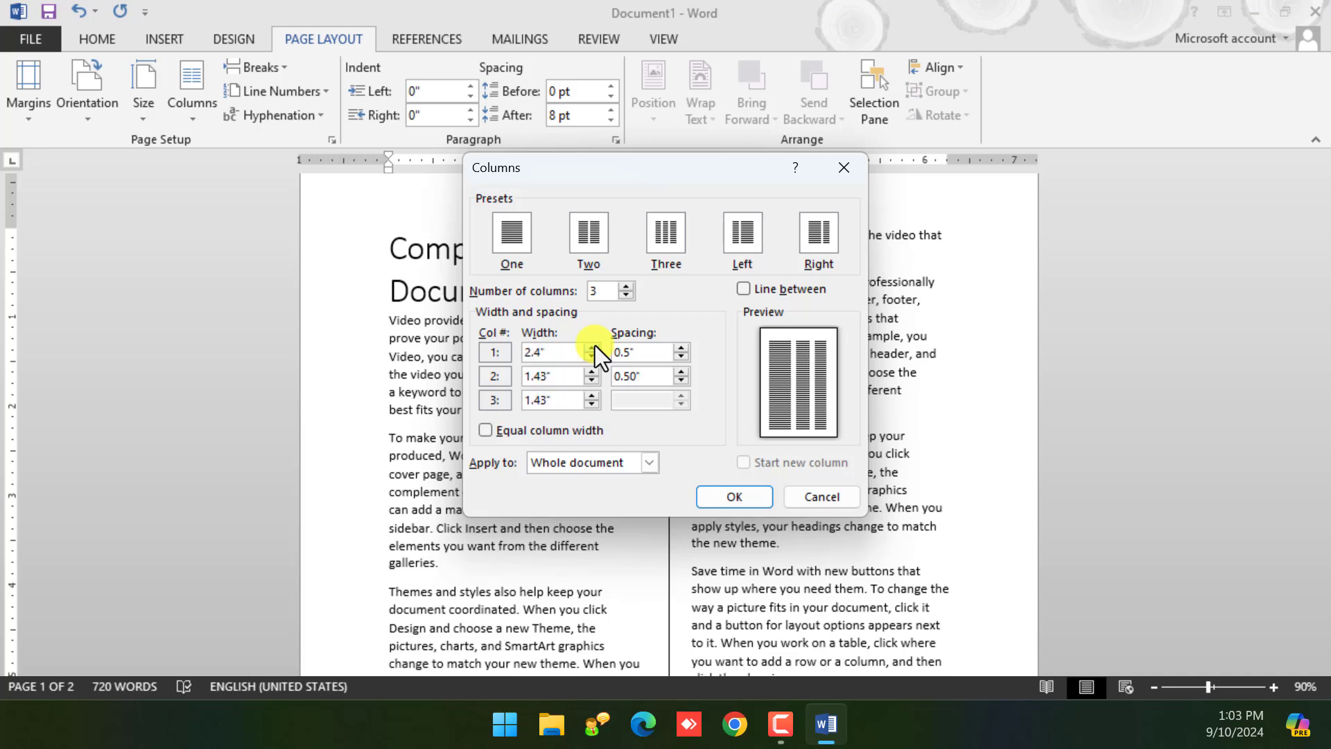
left_click(594, 345)
left_click(595, 345)
left_click(595, 346)
left_click(595, 345)
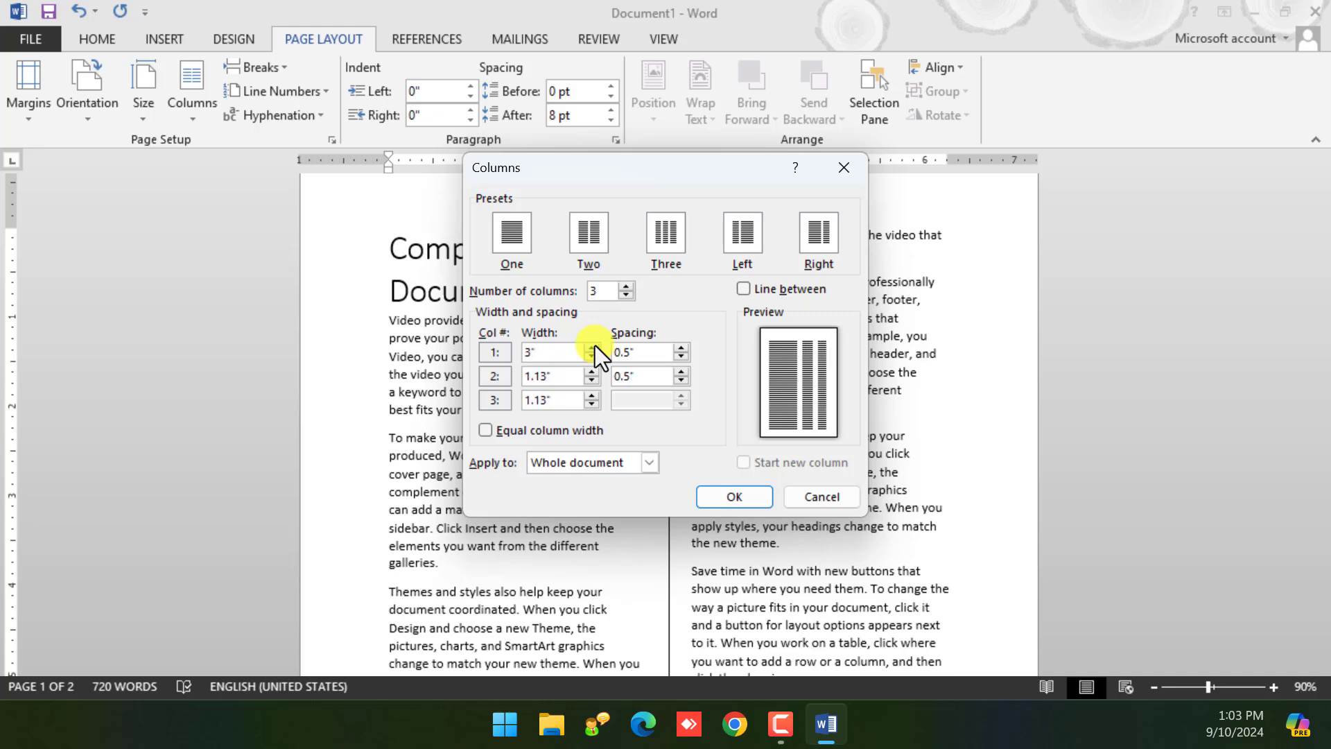
Apply three columns of equal width to the whole document, and return the text to a single column
left_click(530, 430)
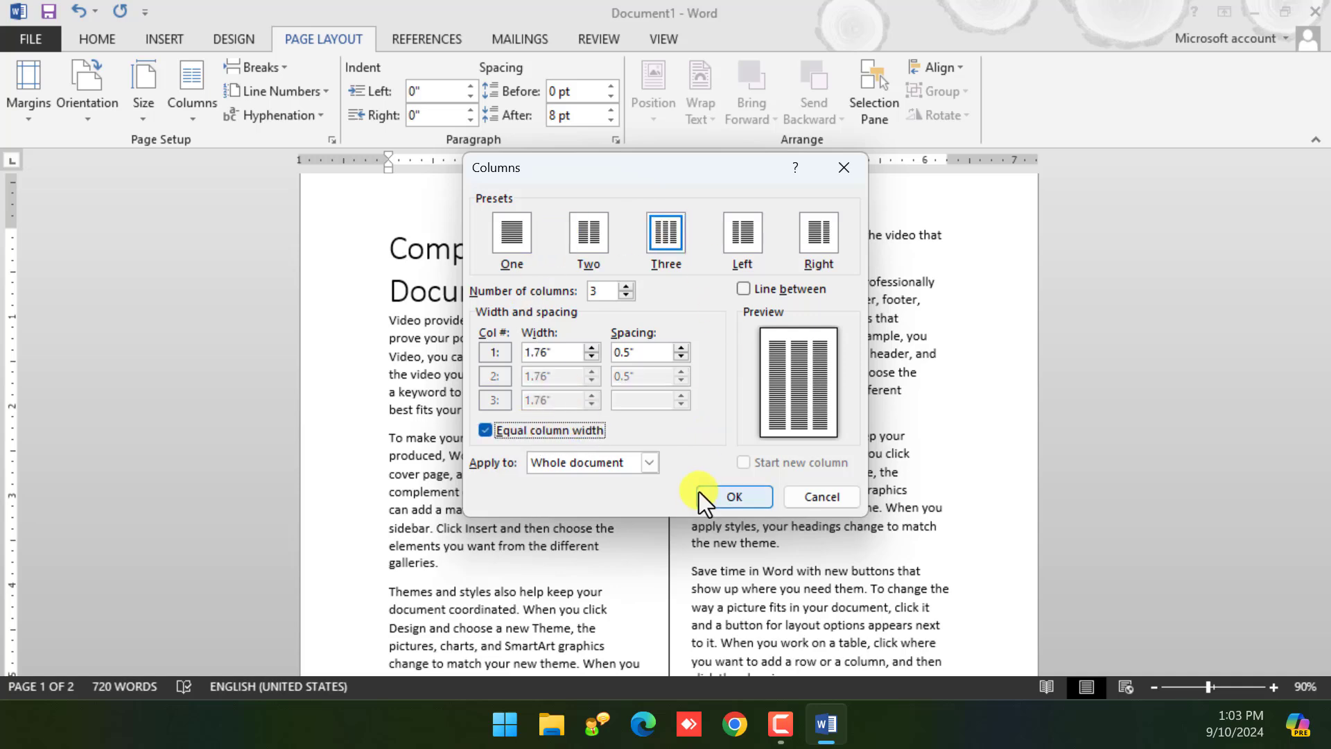
left_click(722, 506)
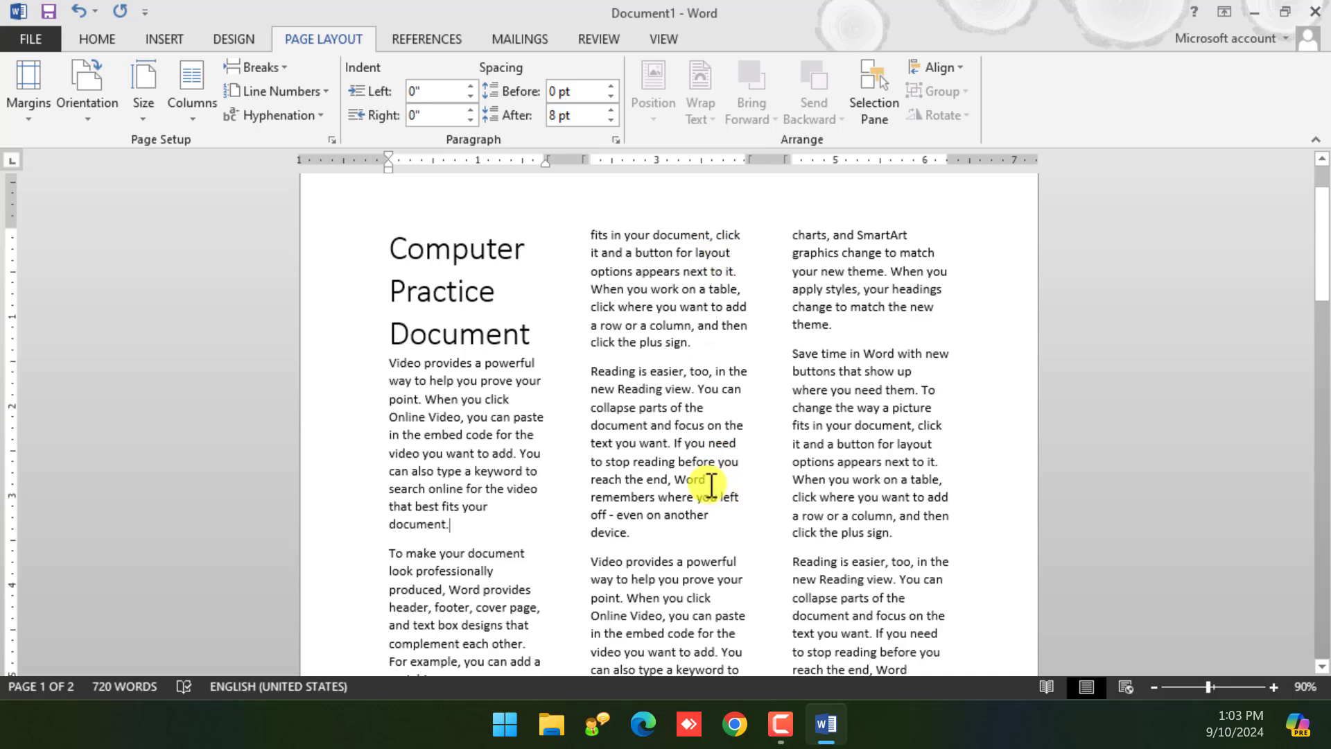
left_click(194, 111)
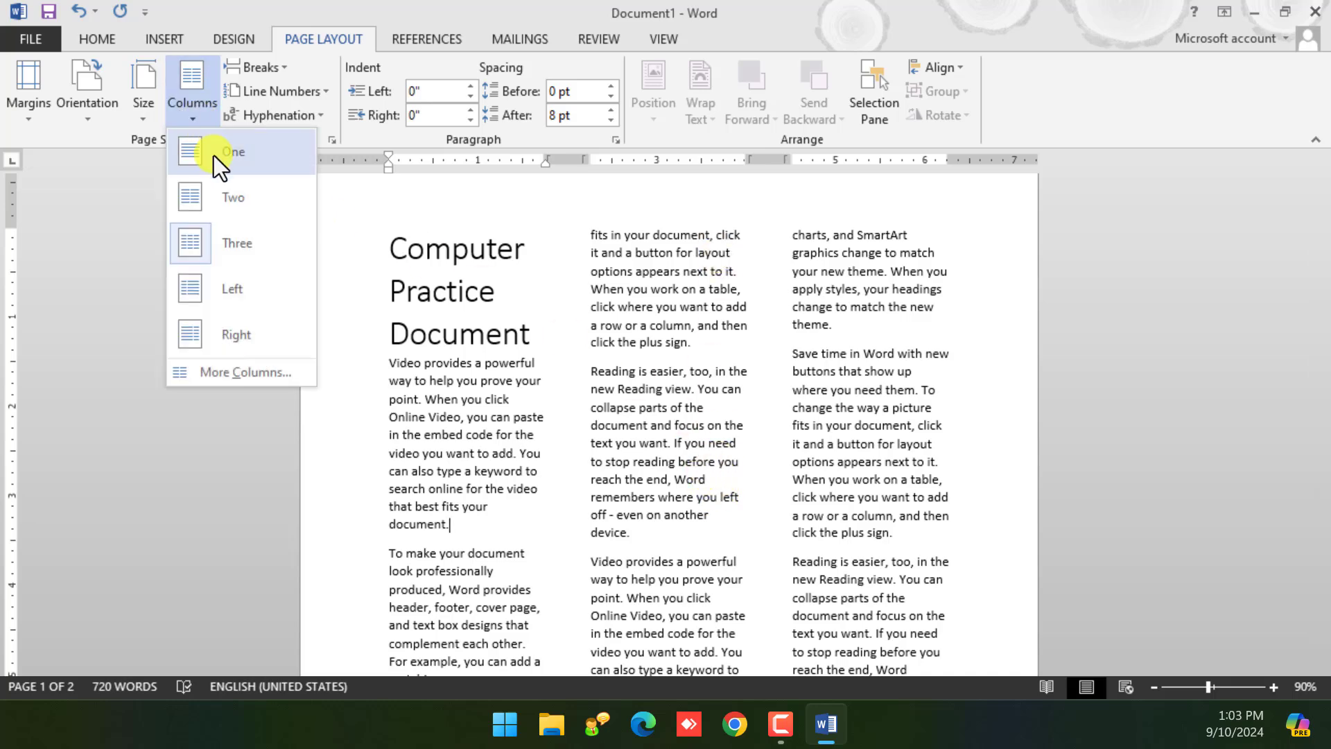
left_click(215, 156)
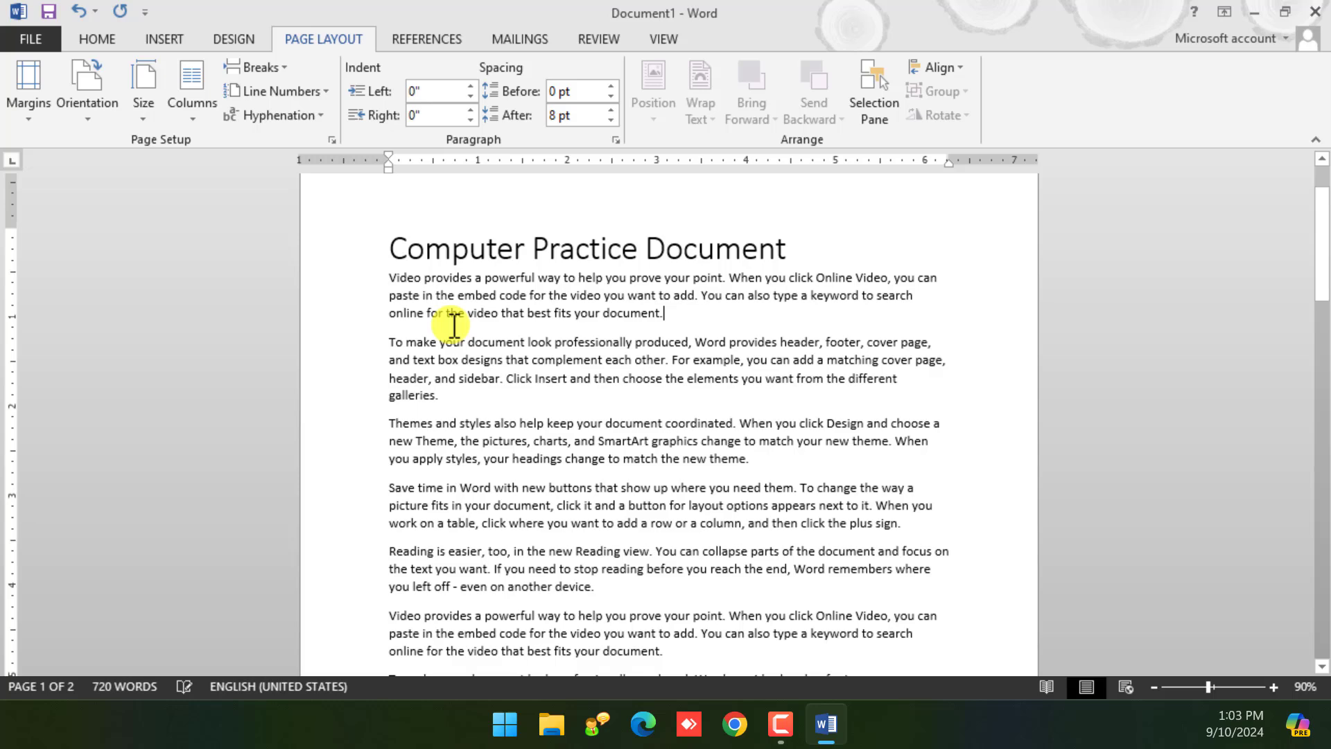
Insert a run of empty paragraphs after the second body paragraph to push the following text down towards the next page
left_click(281, 69)
left_click(695, 444)
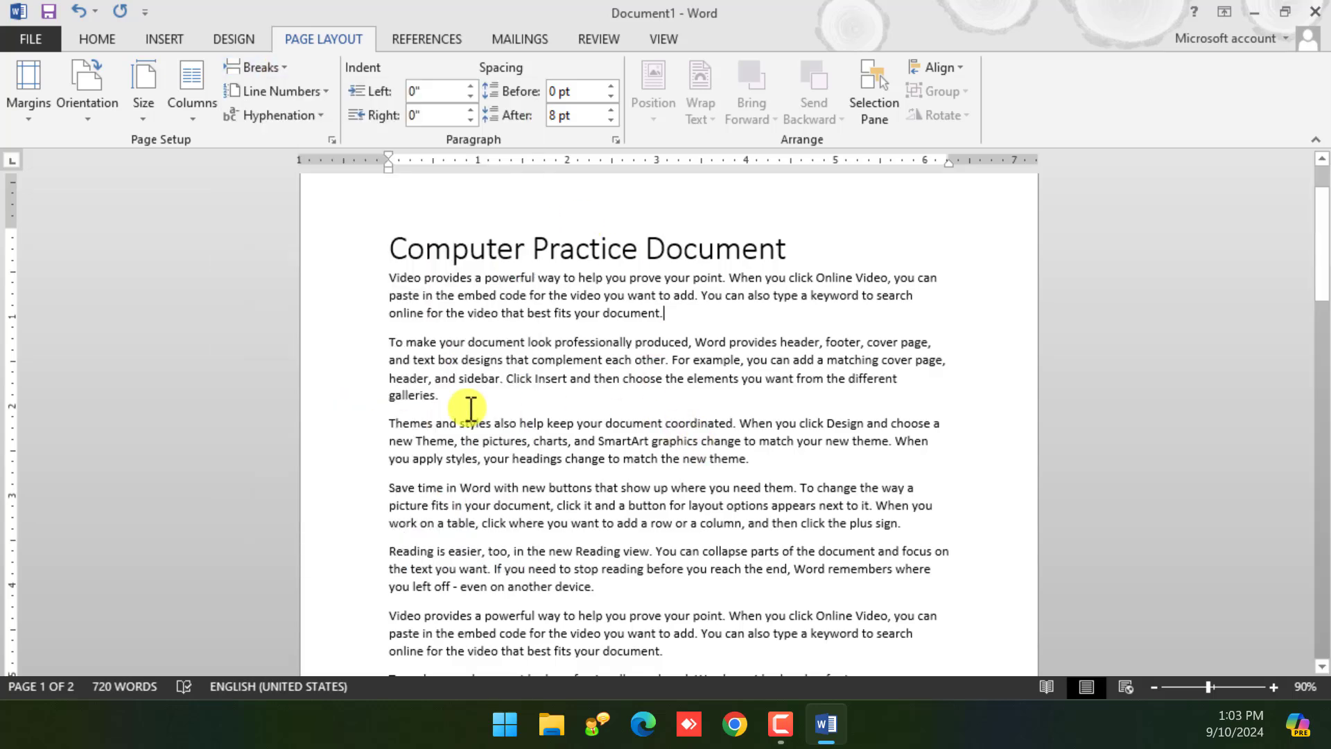
left_click(436, 409)
scroll(436, 410, "up", 3, "ctrl")
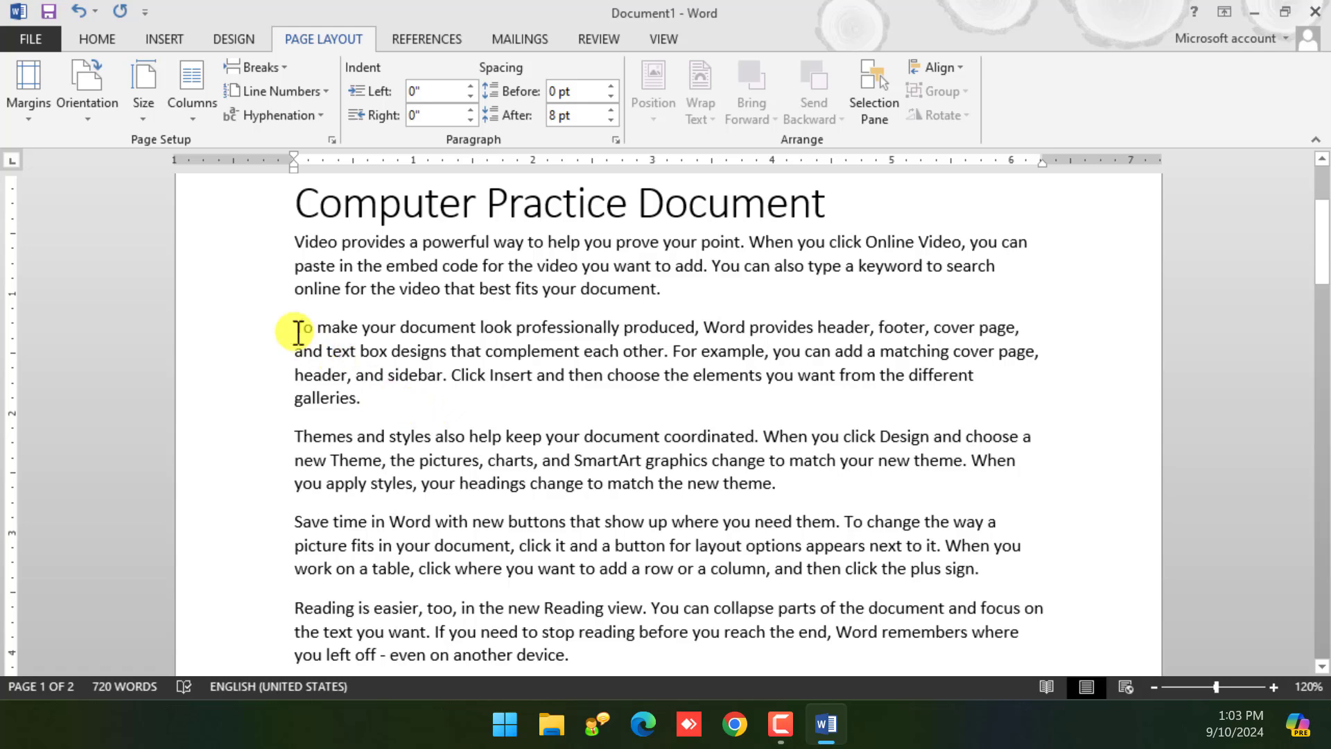
left_click_drag(295, 331, 389, 378)
left_click(395, 396)
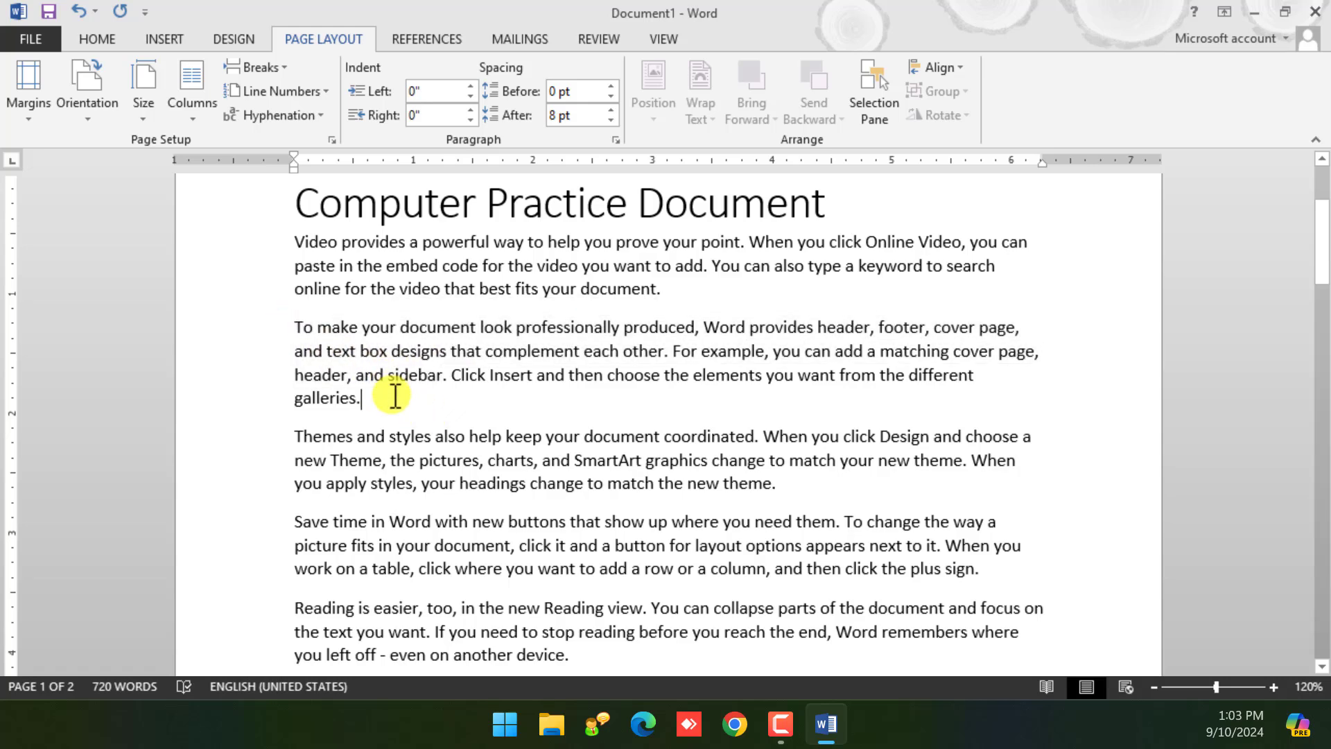
key("Return")
key("Return")
key("Return")
key("Return")
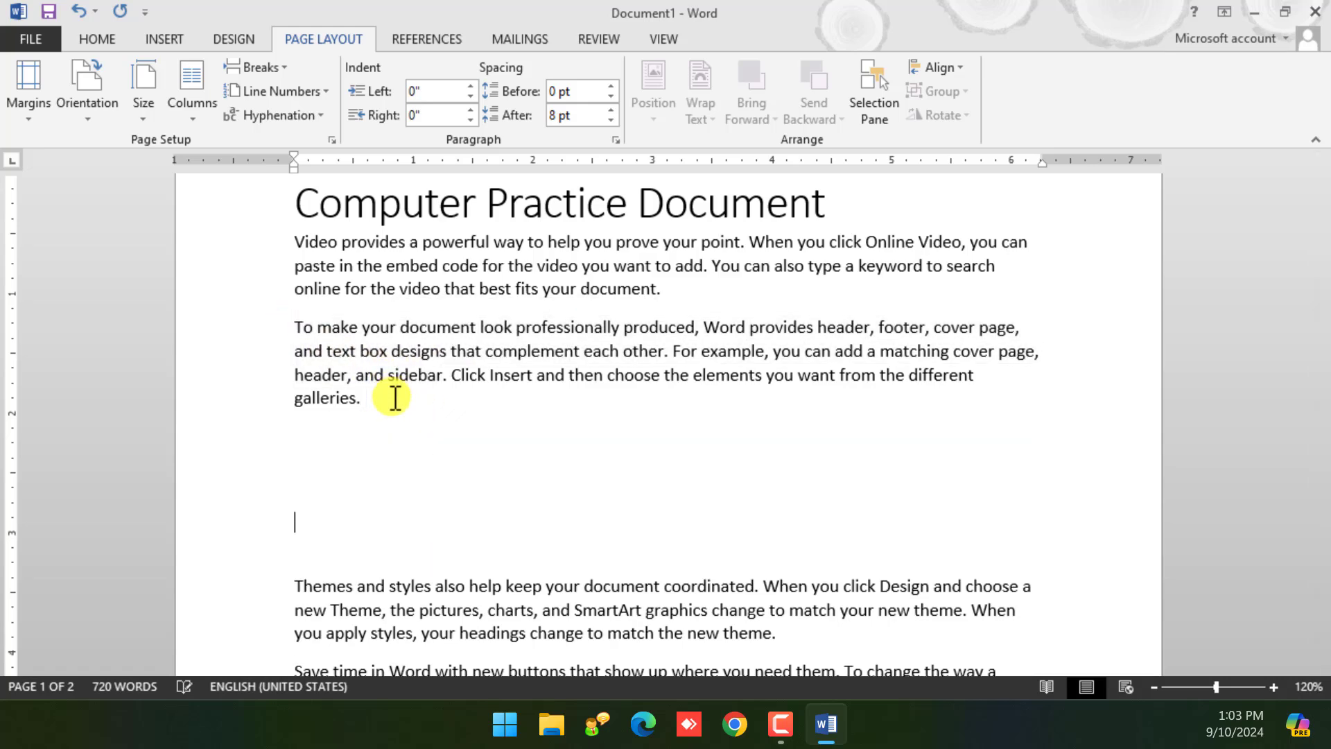
key("Return")
key("Return")
scroll(390, 420, "down", 8)
scroll(390, 433, "up", 2)
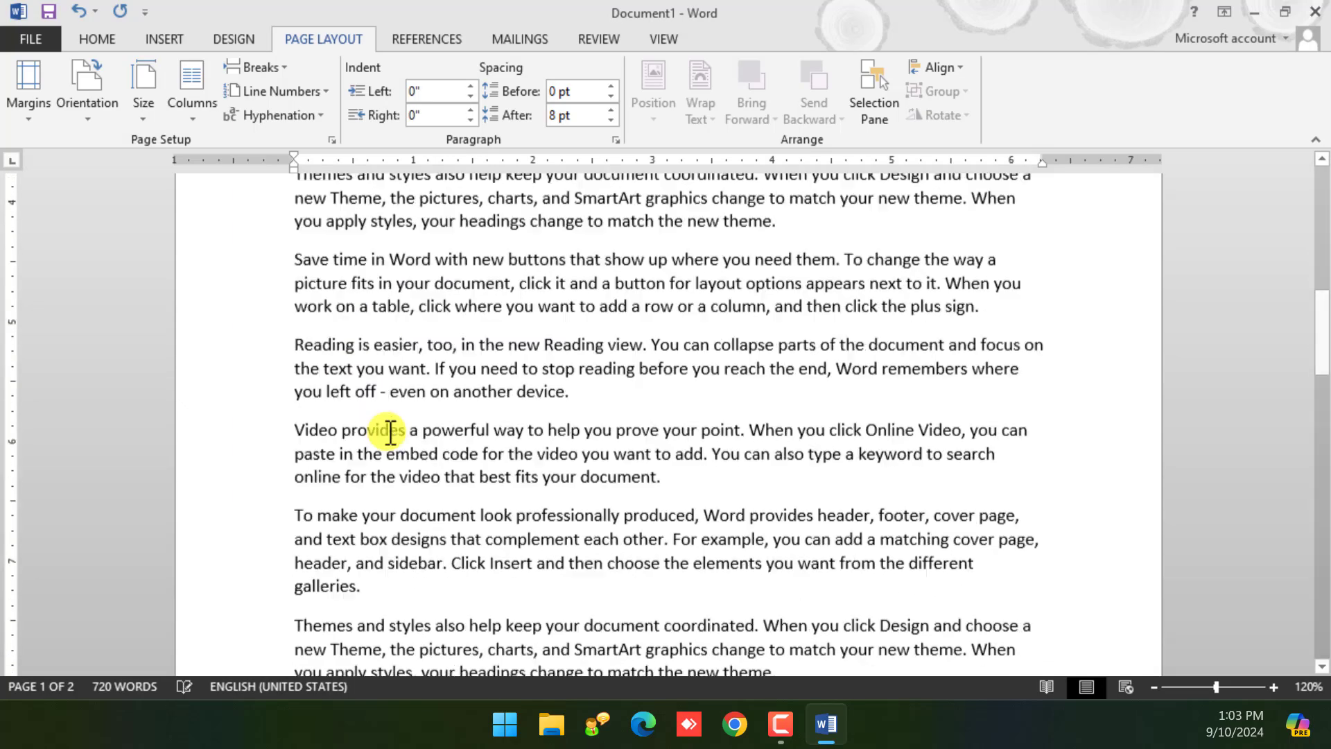
scroll(388, 433, "up", 5)
scroll(452, 498, "down", 5, "ctrl")
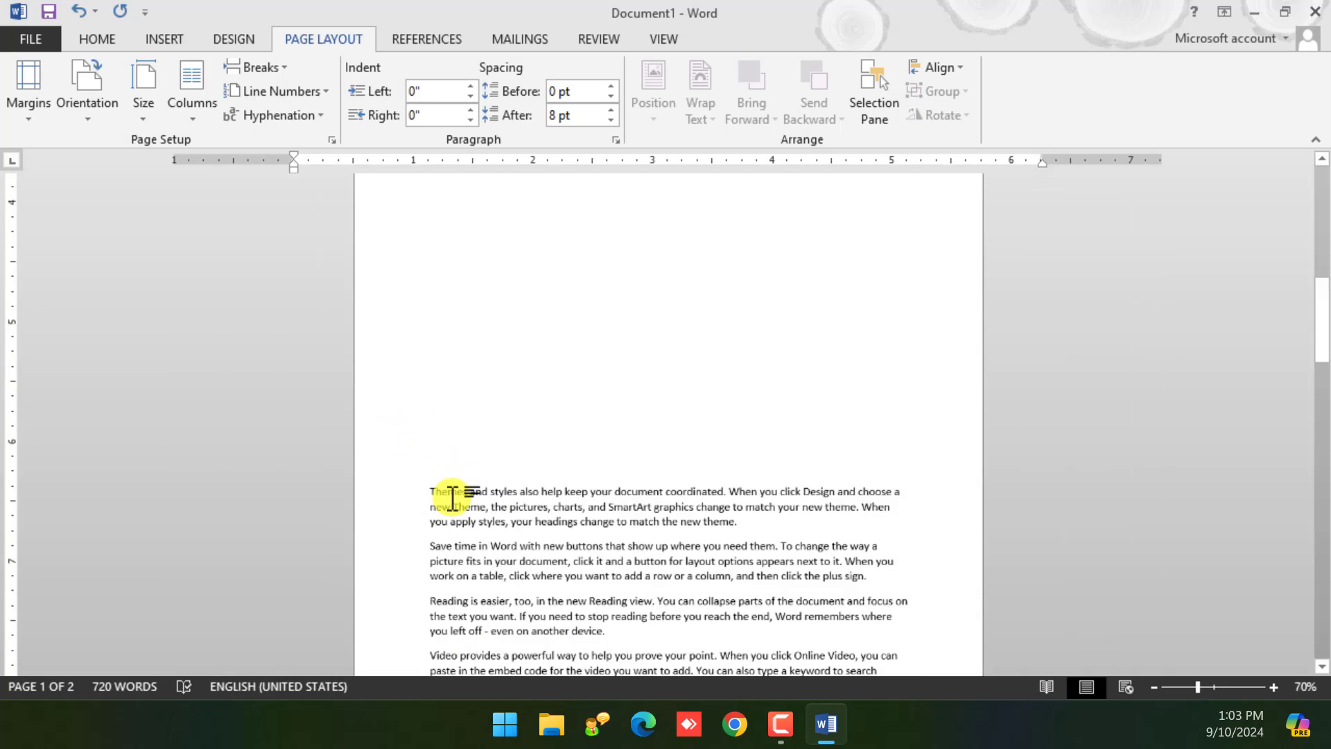
scroll(452, 498, "down", 5, "ctrl")
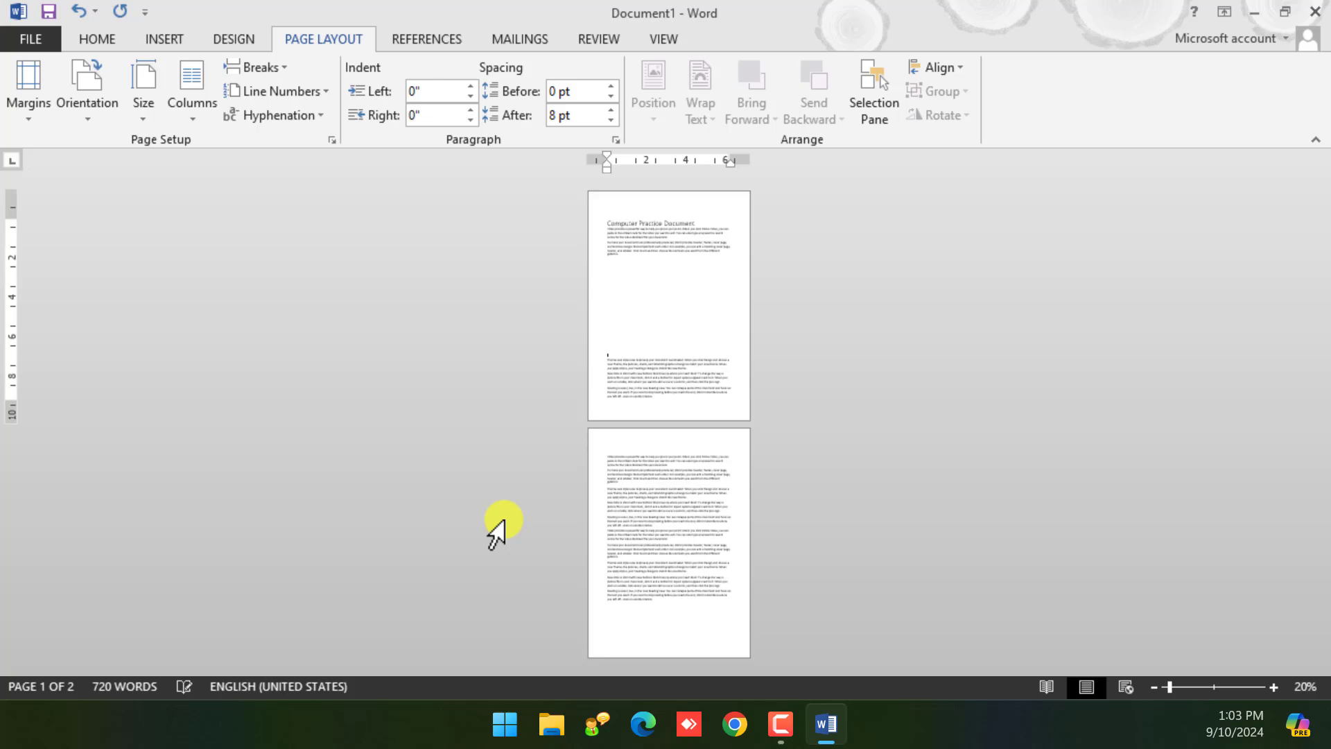
key("Return")
key("Return")
key("Return")
key("Return")
Remove all the empty paragraphs added after the second body paragraph
key("ctrl+z")
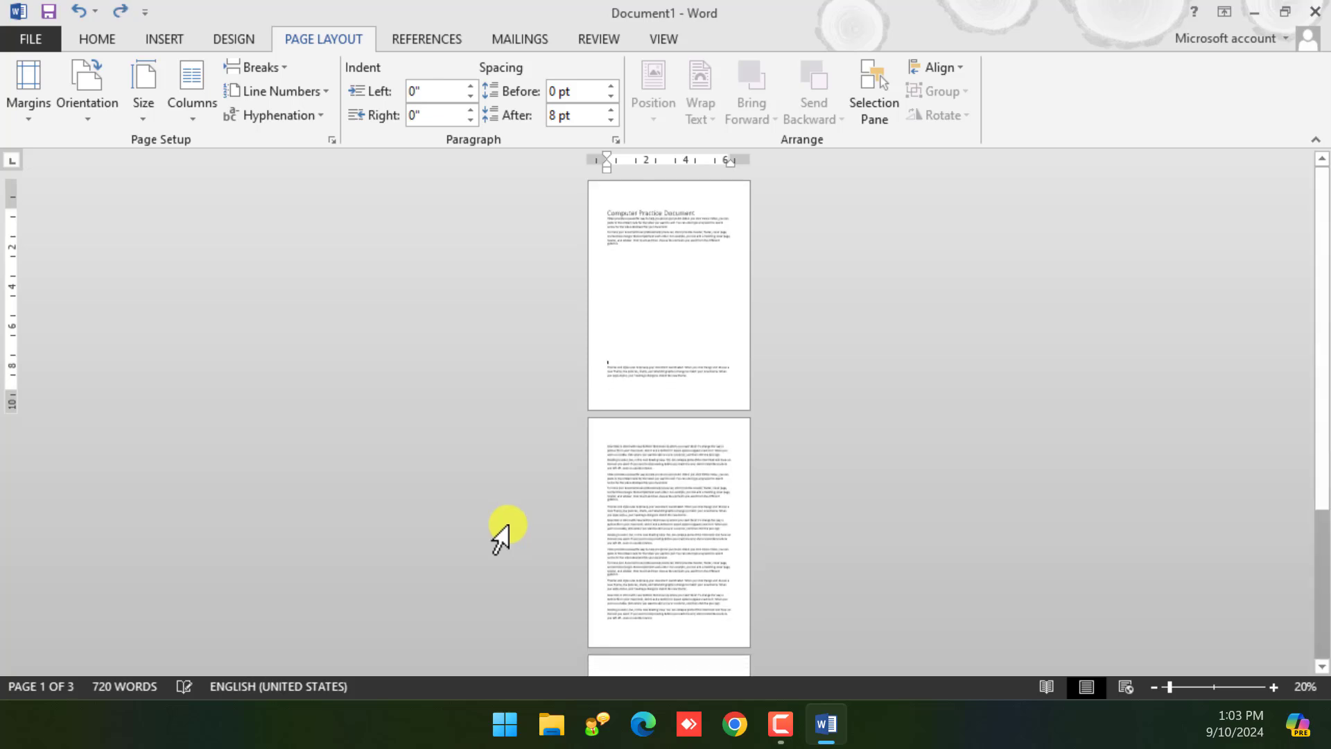
key("BackSpace")
key("BackSpace")
key("BackSpace")
key("BackSpace")
key("BackSpace")
key("BackSpace")
key("BackSpace")
key("BackSpace")
key("BackSpace")
key("BackSpace")
key("BackSpace")
key("BackSpace")
key("BackSpace")
key("BackSpace")
key("BackSpace")
key("BackSpace")
key("BackSpace")
key("BackSpace")
key("BackSpace")
key("BackSpace")
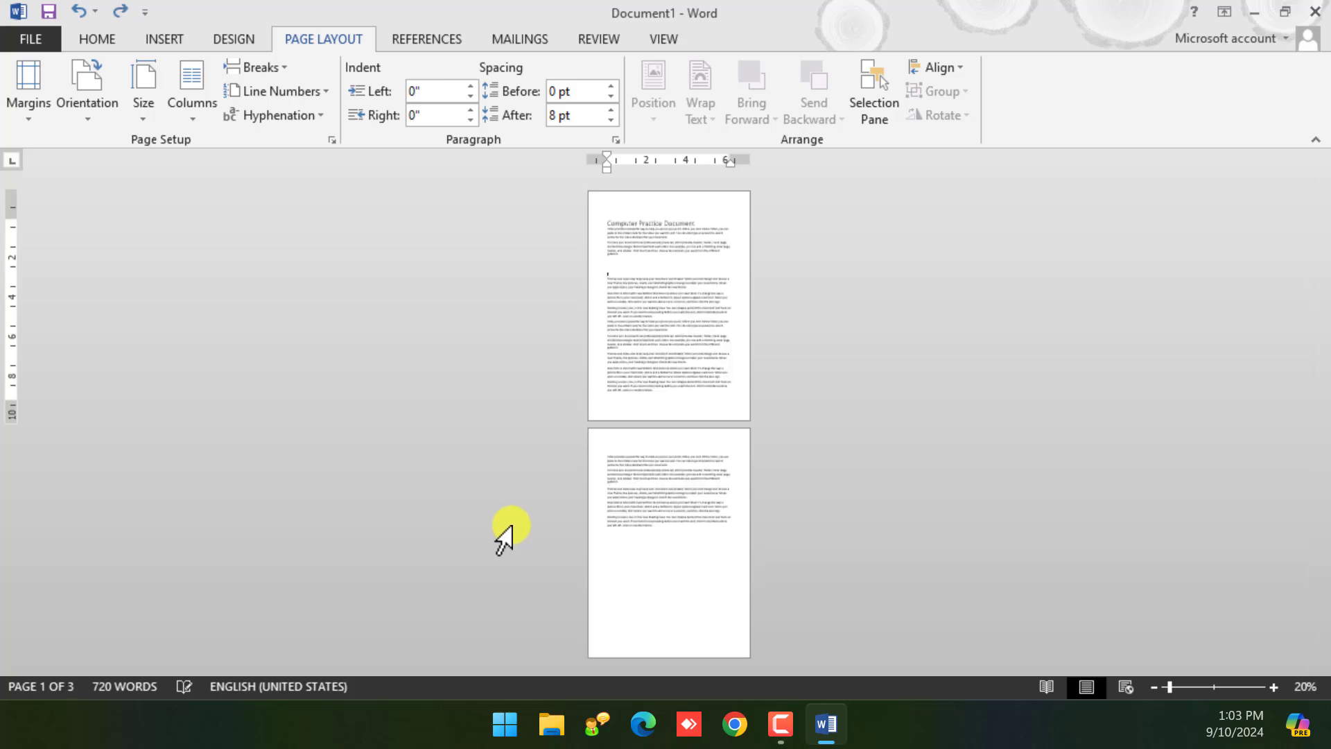
key("BackSpace")
key("BackSpace")
key("BackSpace")
key("BackSpace")
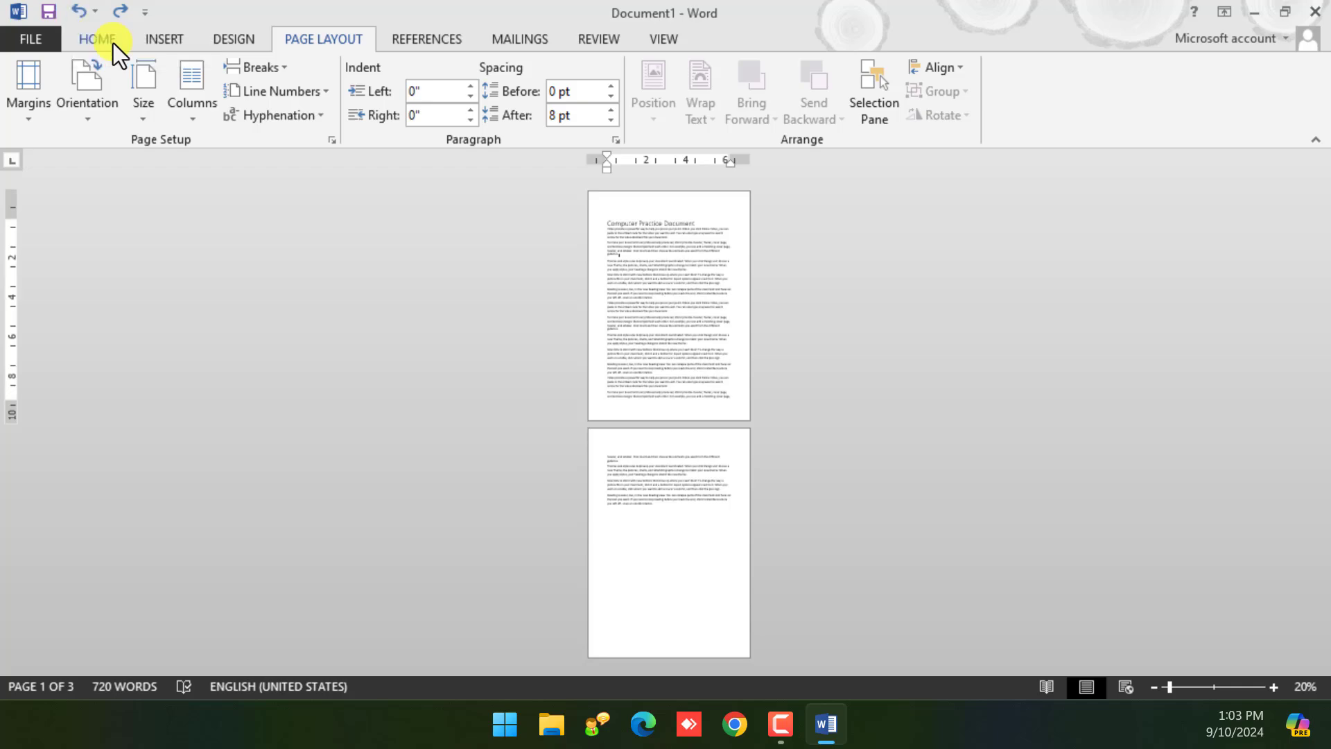
Insert a page break after the second body paragraph, check how the text is split, and undo the break
scroll(523, 261, "up", 8)
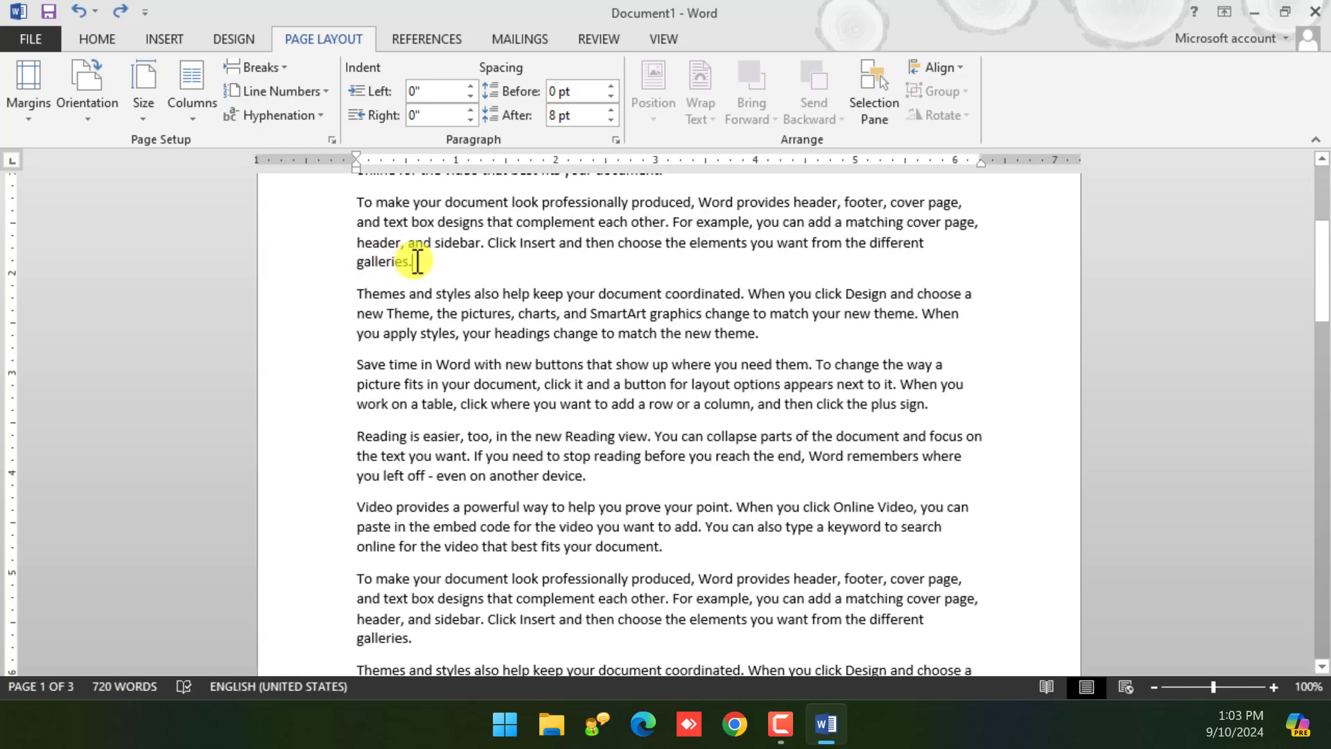
left_click(286, 75)
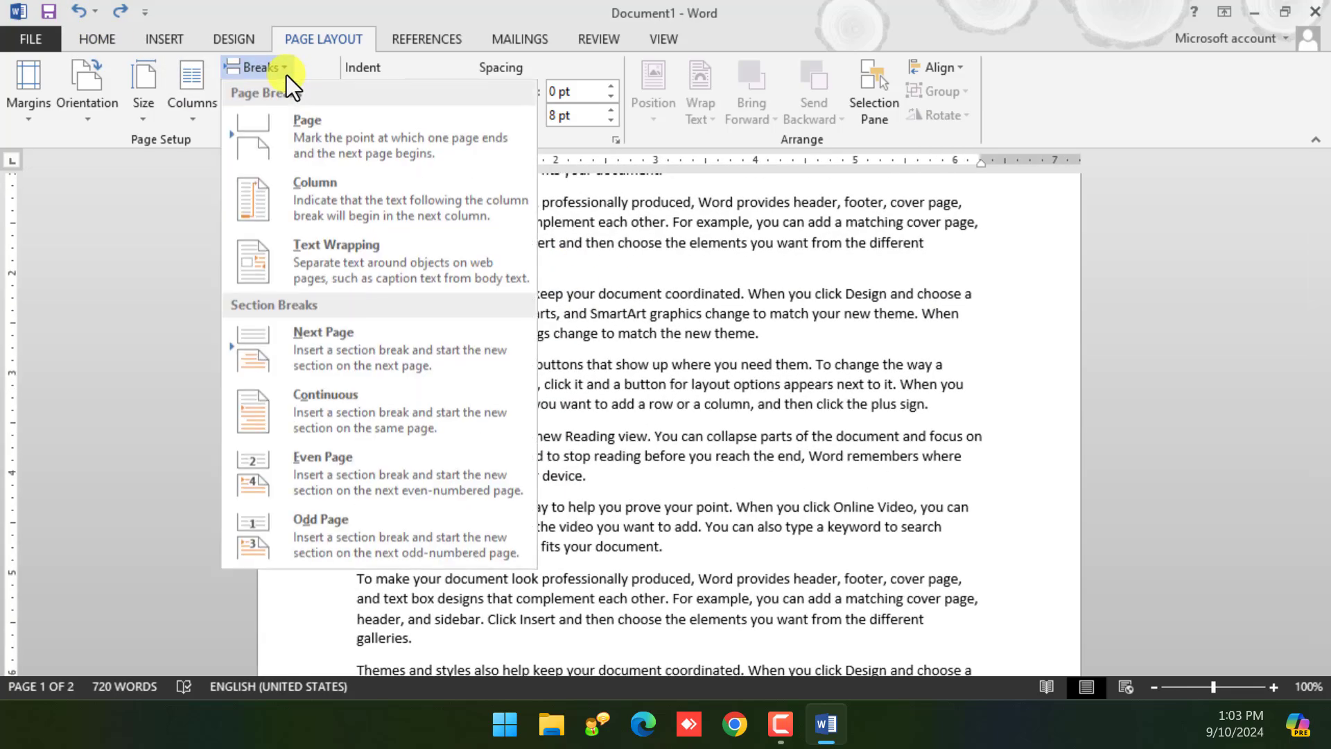
left_click(299, 136)
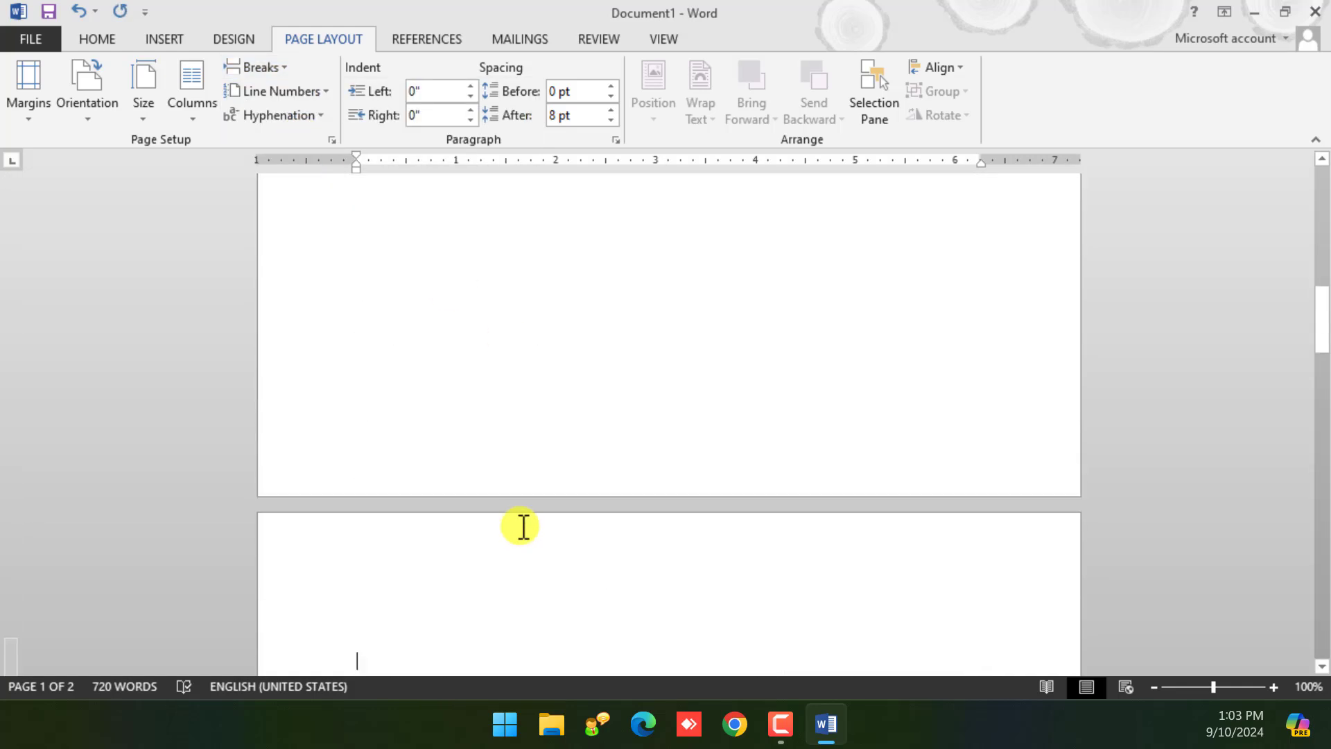
scroll(524, 527, "up", 10)
scroll(513, 507, "down", 5)
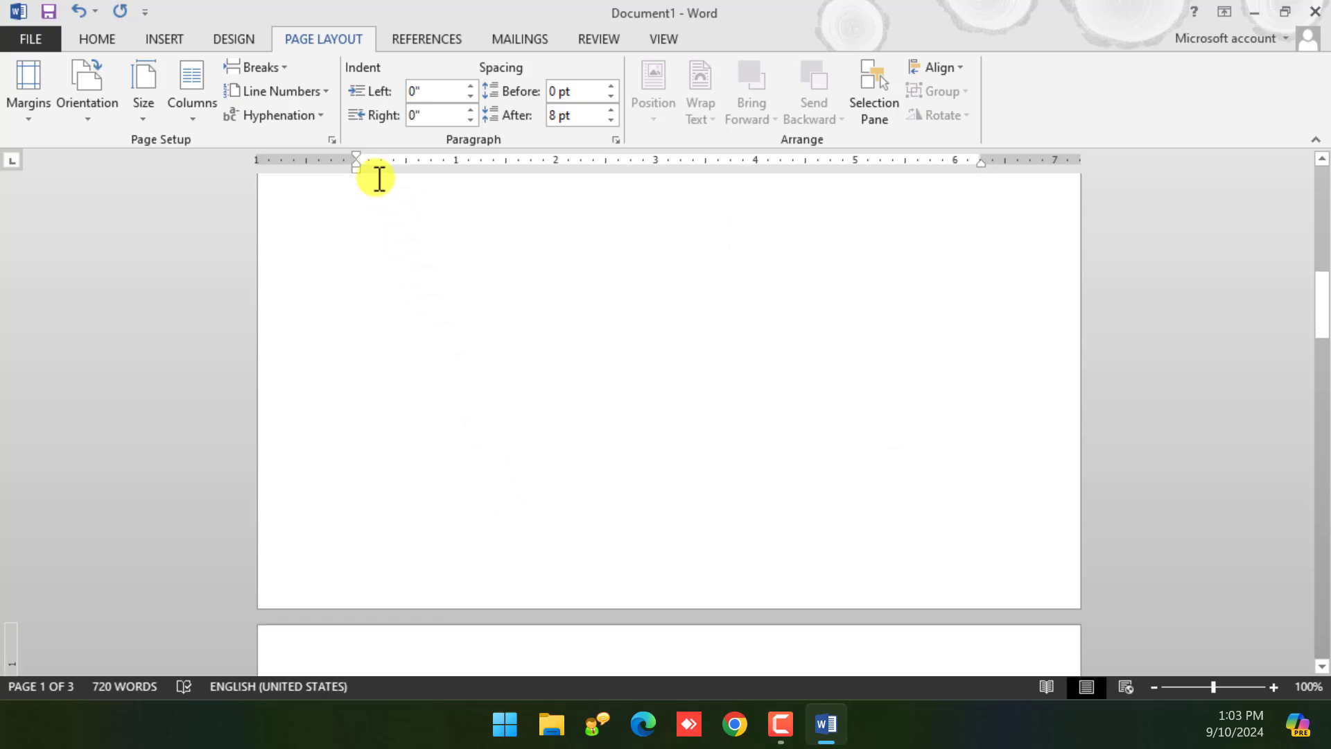
scroll(380, 179, "up", 10)
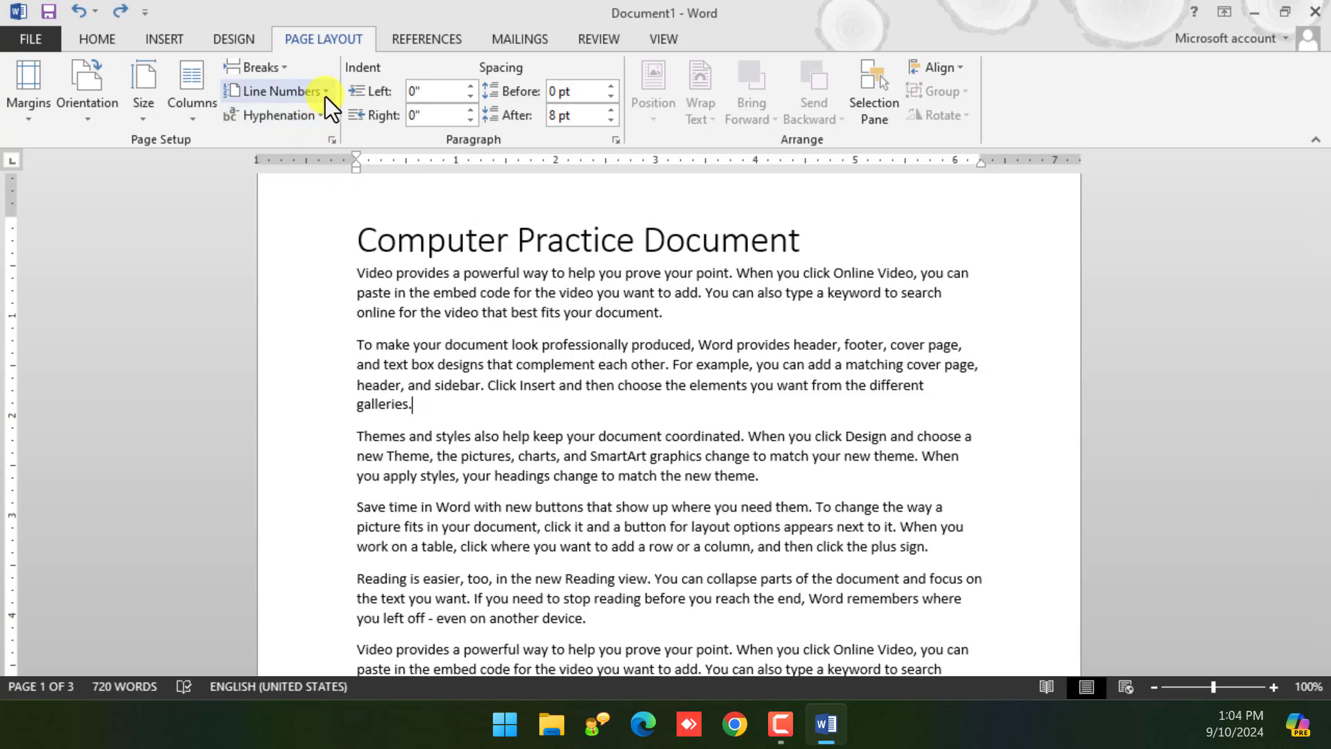
Look over the available page break and section break types without inserting one
left_click(281, 68)
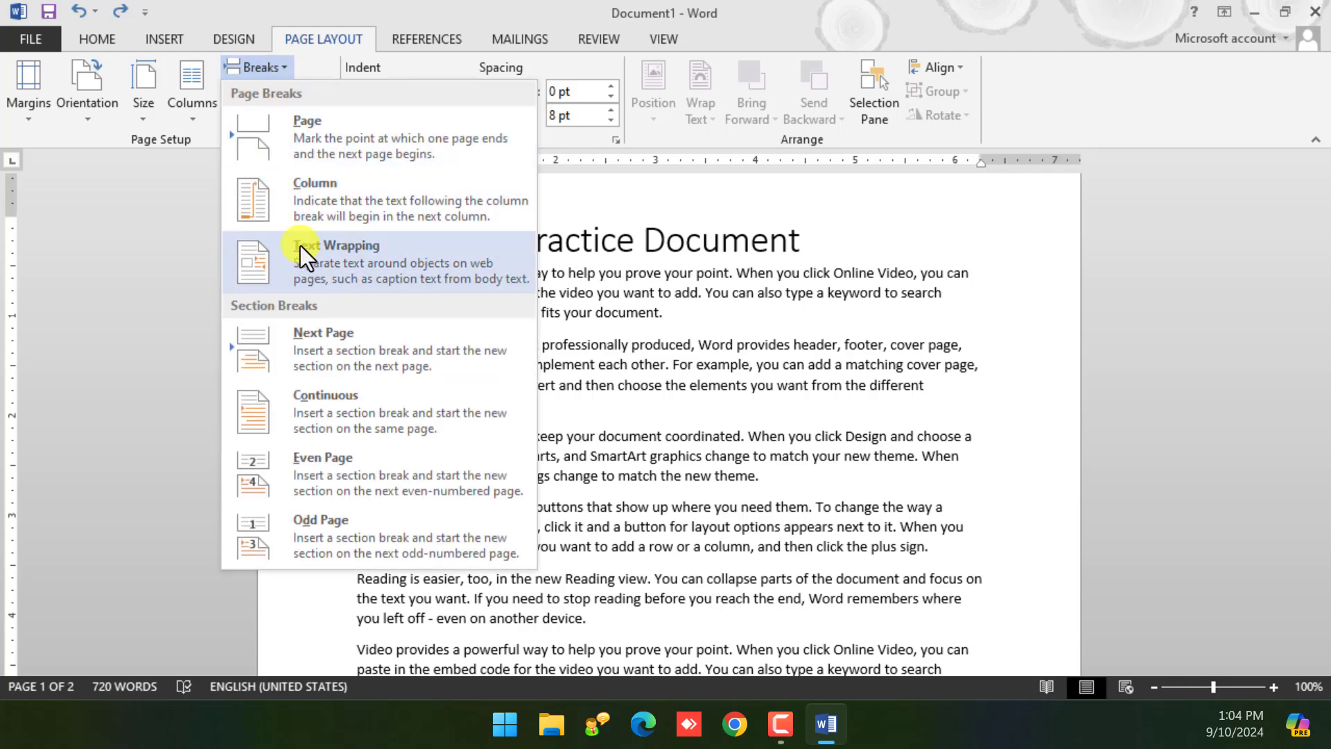
left_click(671, 364)
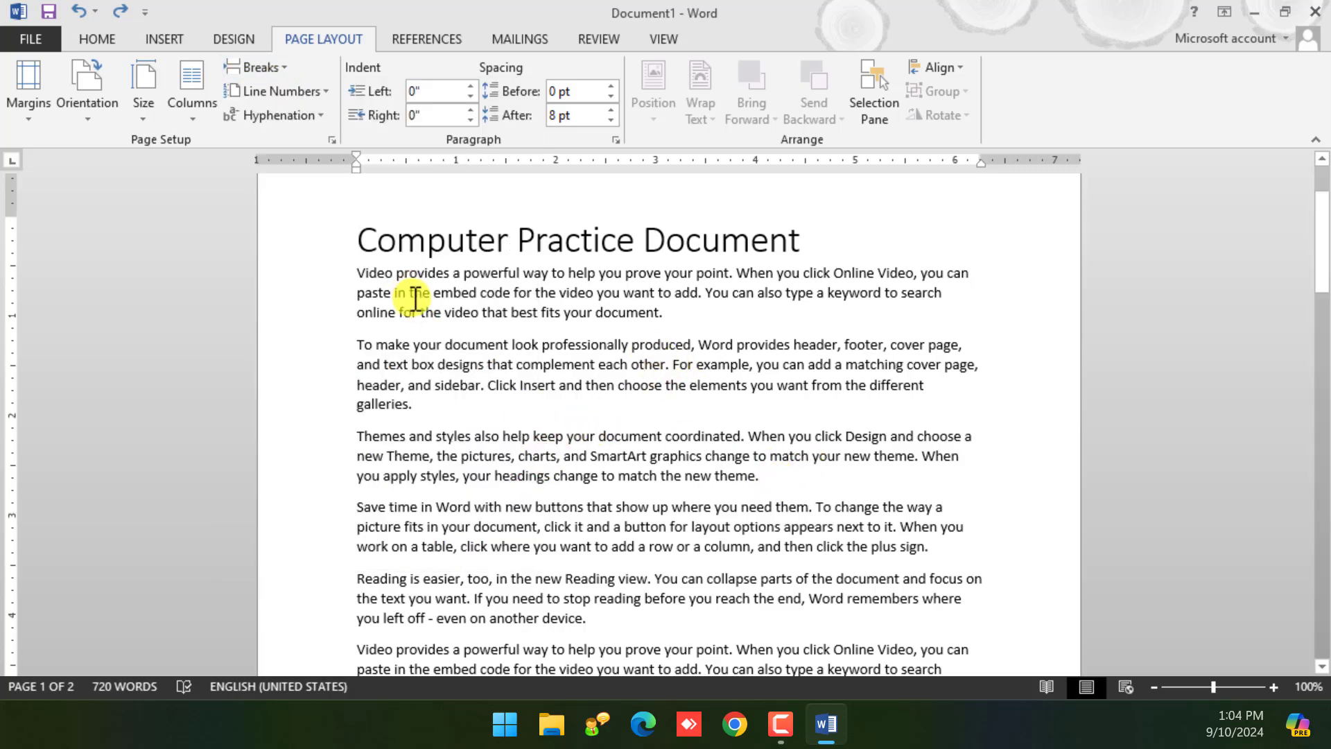
scroll(416, 346, "down", 6, "ctrl")
scroll(687, 485, "up", 5, "ctrl")
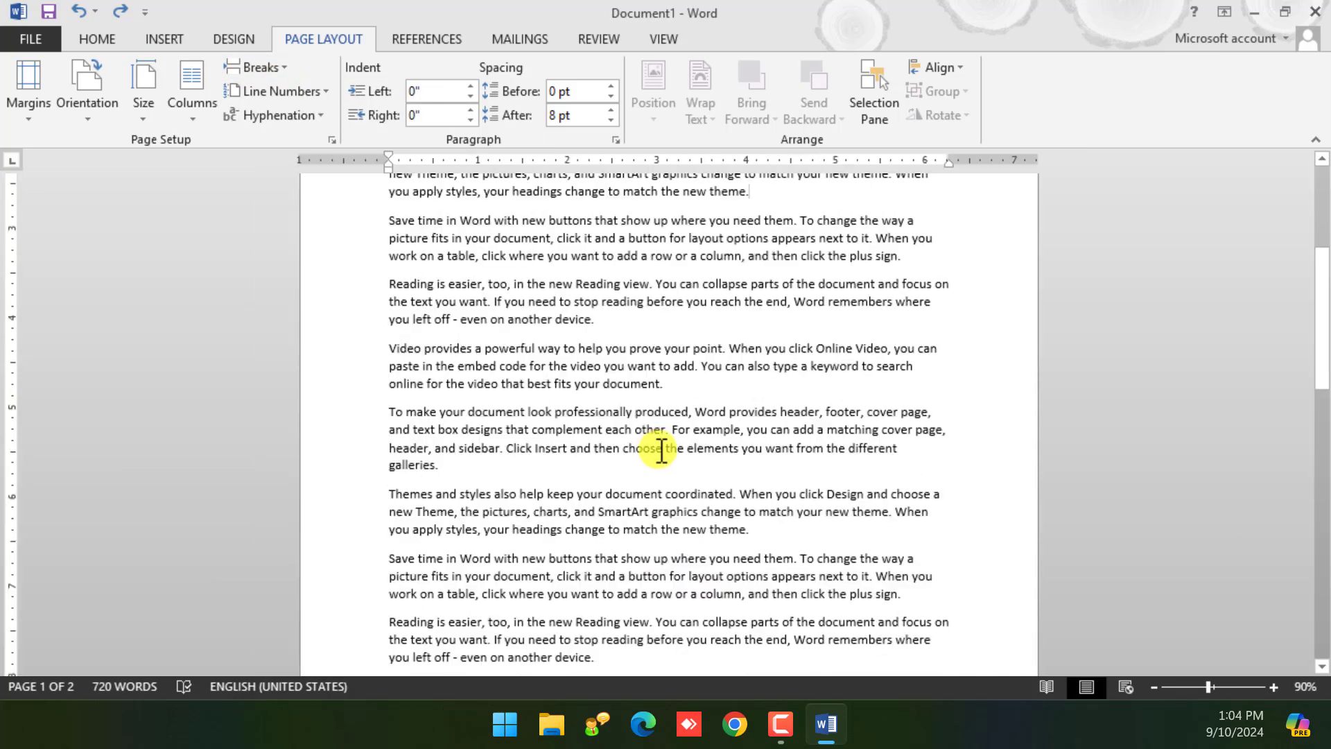
scroll(648, 452, "up", 10)
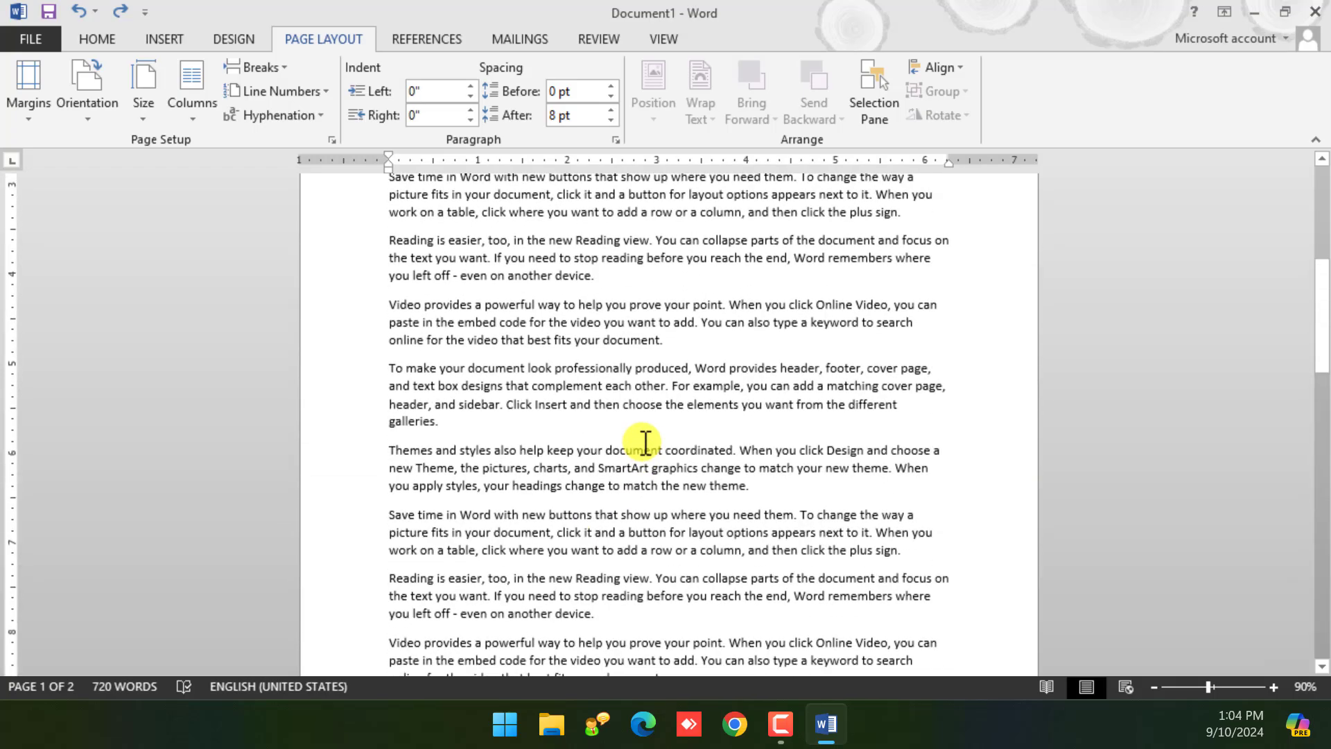
Turn on continuous line numbers for the document
scroll(481, 381, "up", 4, "ctrl")
scroll(483, 380, "up", 3)
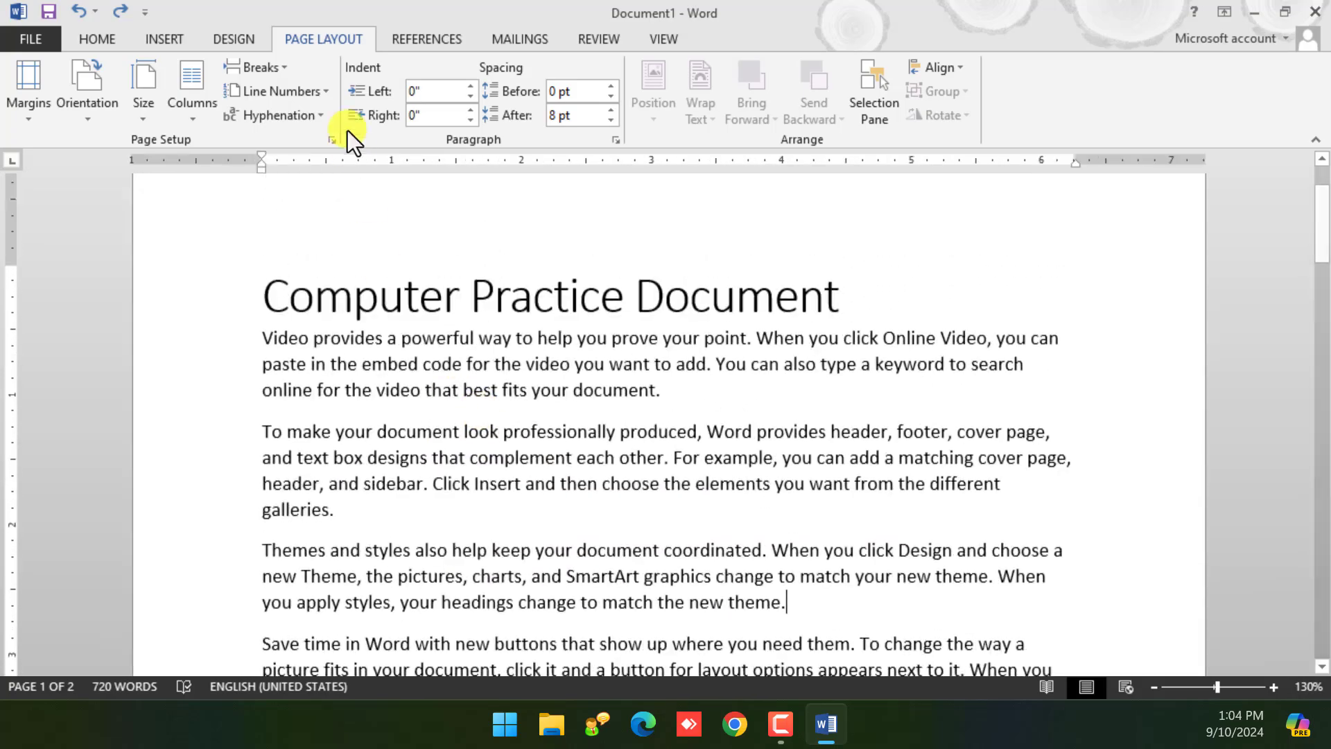
left_click(326, 92)
left_click(261, 149)
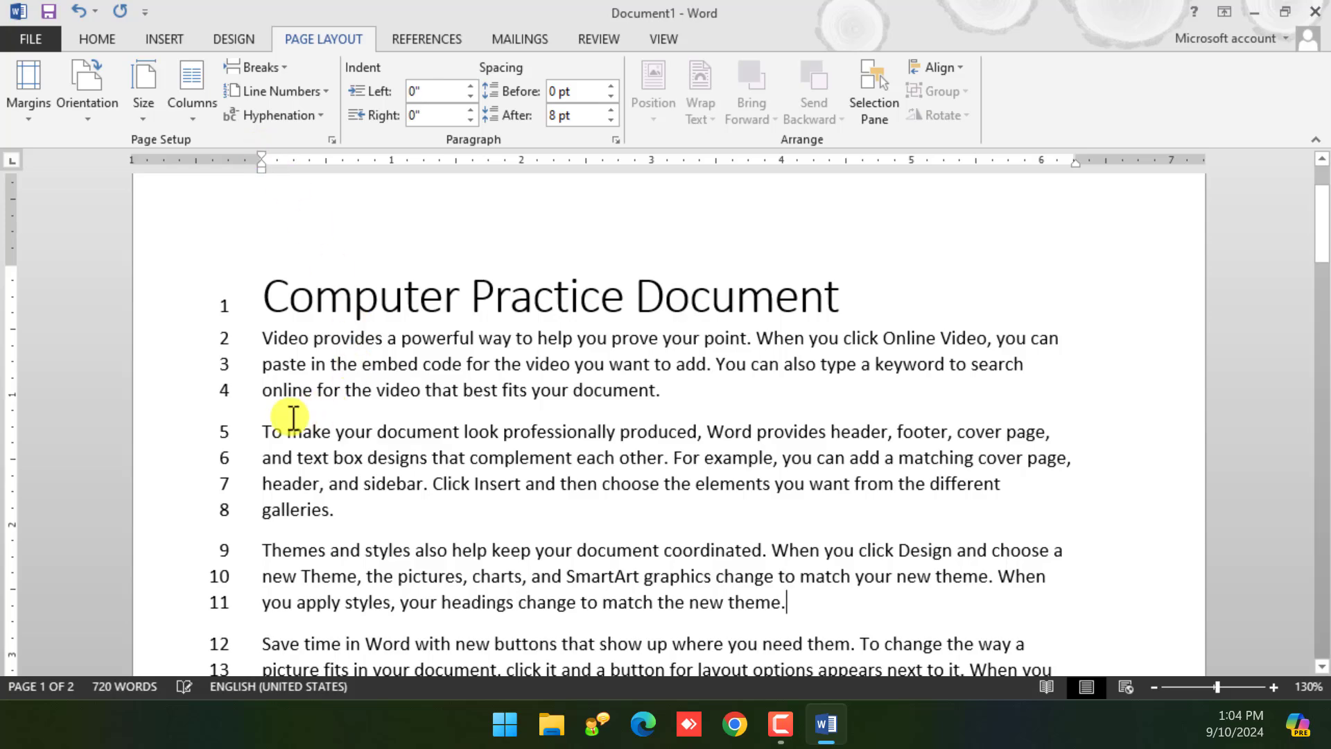
Examine the line numbering down to the end of the document and across the boundary between the two pages
scroll(305, 374, "down", 12)
scroll(305, 374, "down", 10)
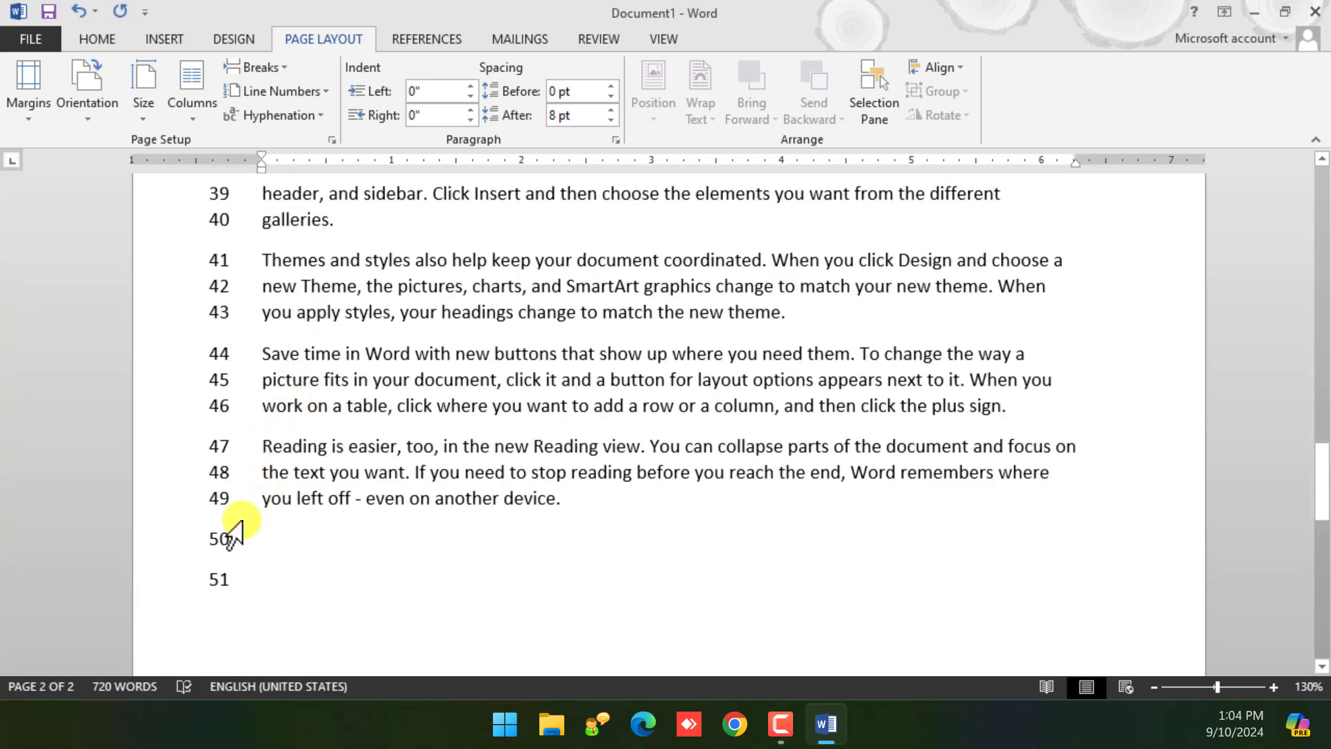
scroll(387, 530, "up", 6)
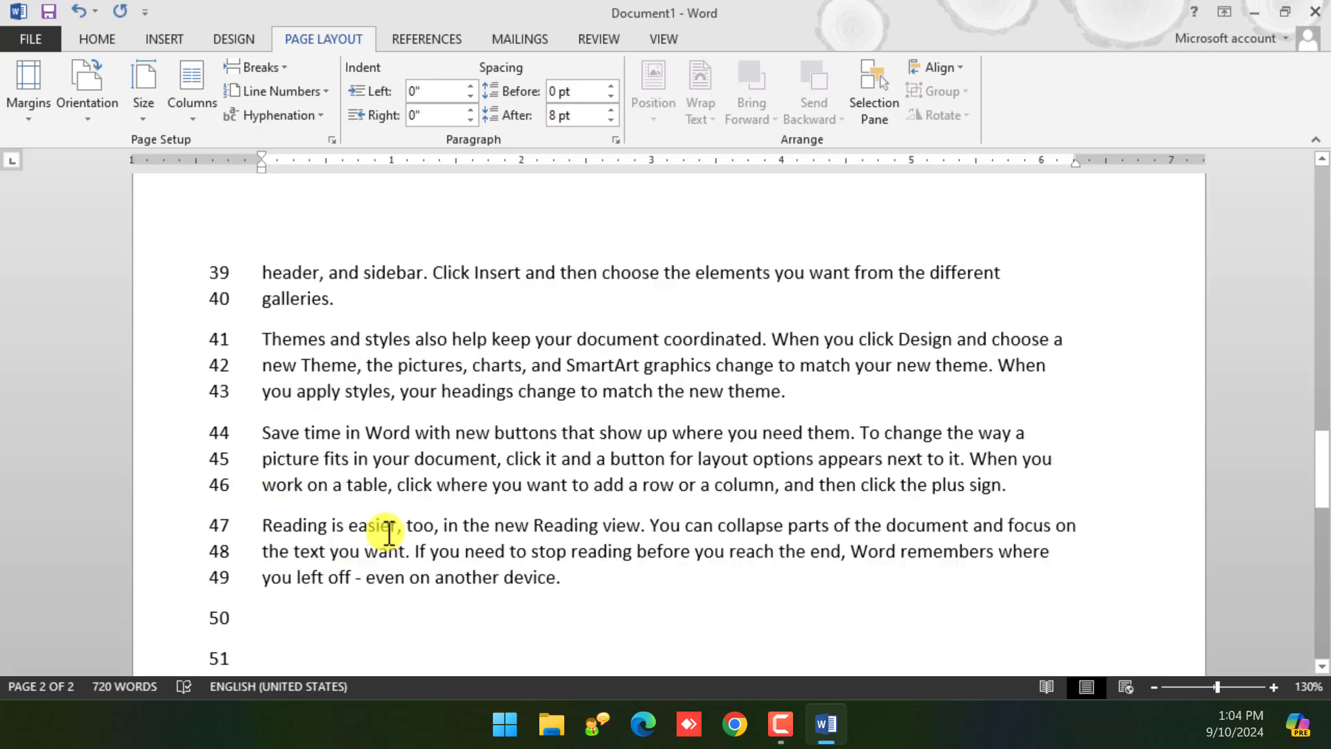
scroll(381, 535, "down", 3)
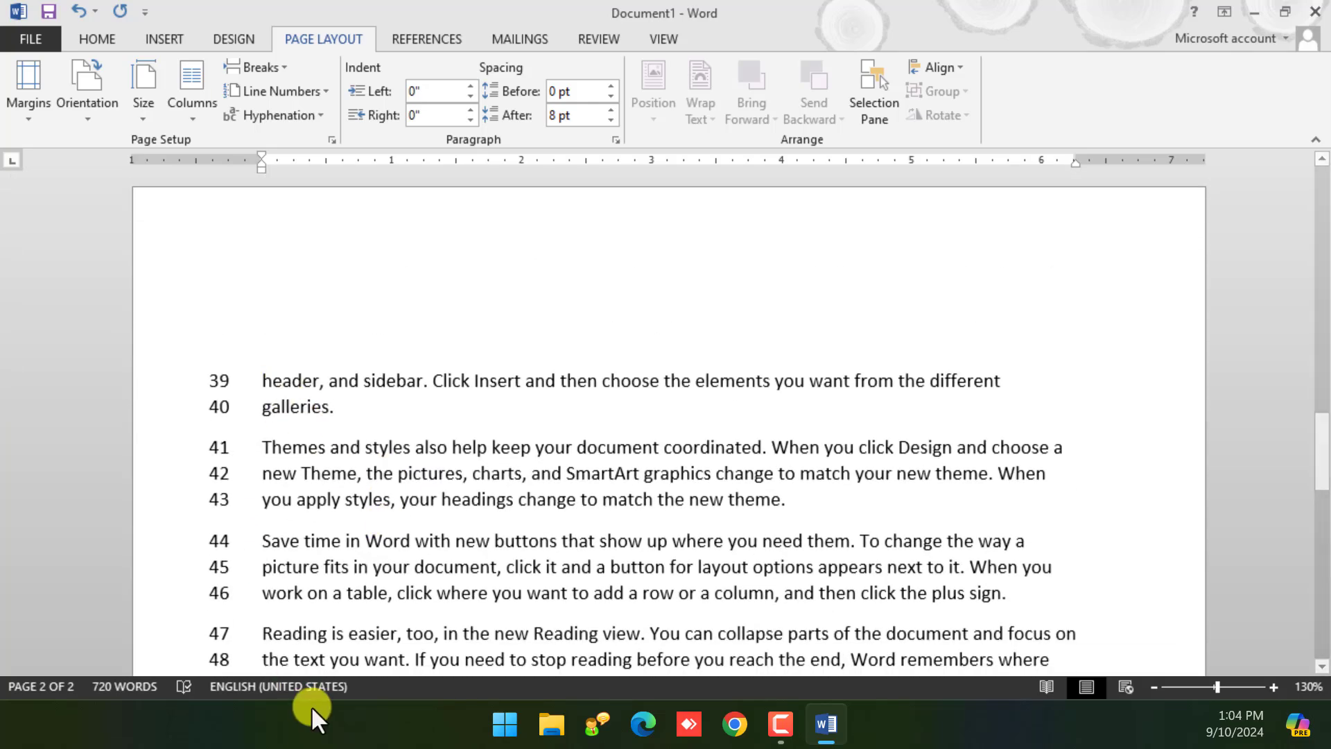
scroll(321, 407, "down", 4)
scroll(326, 438, "up", 4)
scroll(326, 438, "up", 5)
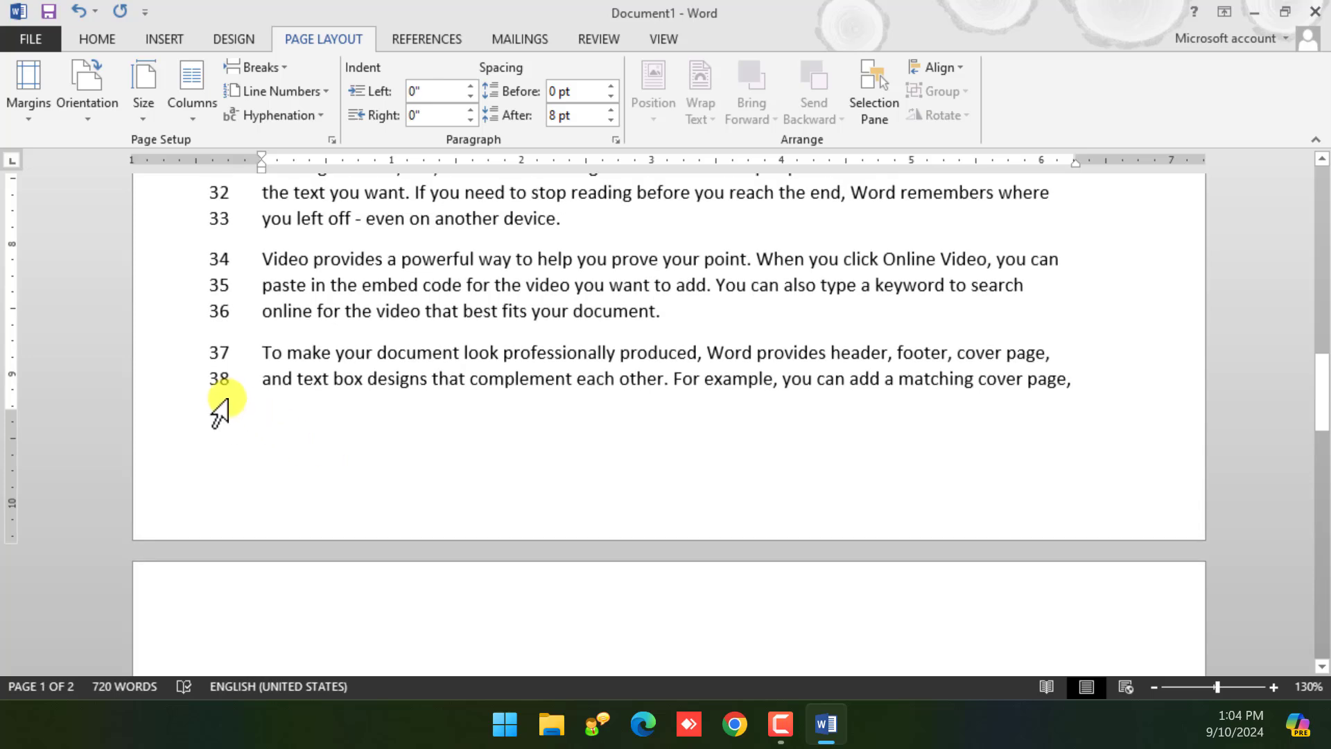
scroll(229, 402, "down", 5)
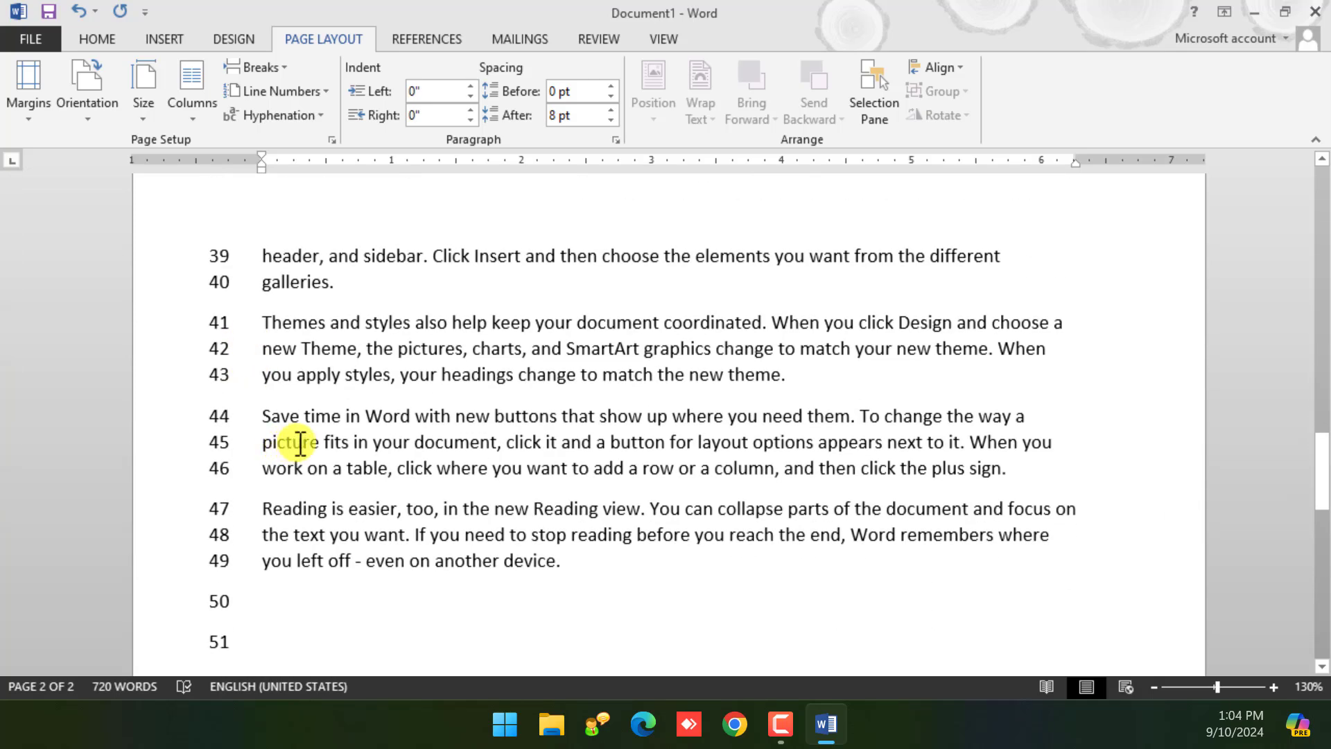
Set the line numbering to restart on each page and check the numbers across both pages
left_click(319, 96)
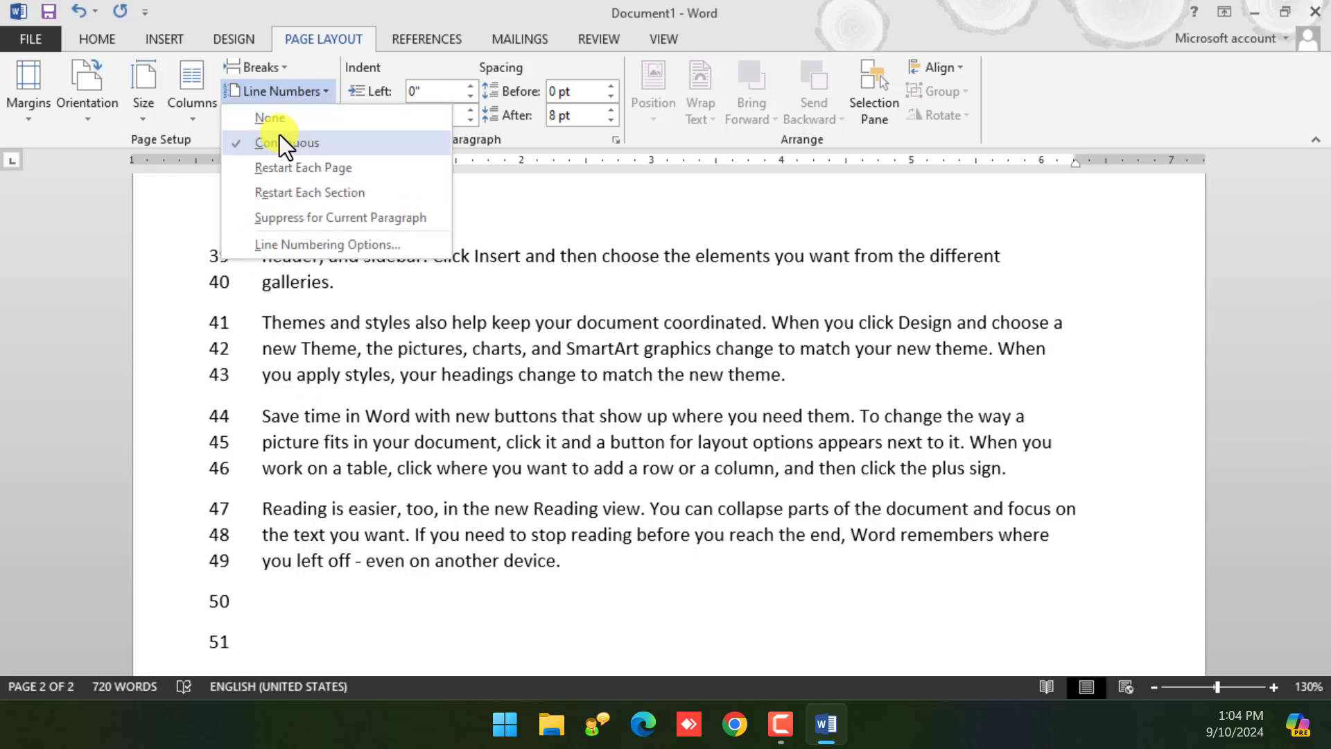
left_click(263, 169)
scroll(298, 392, "up", 5)
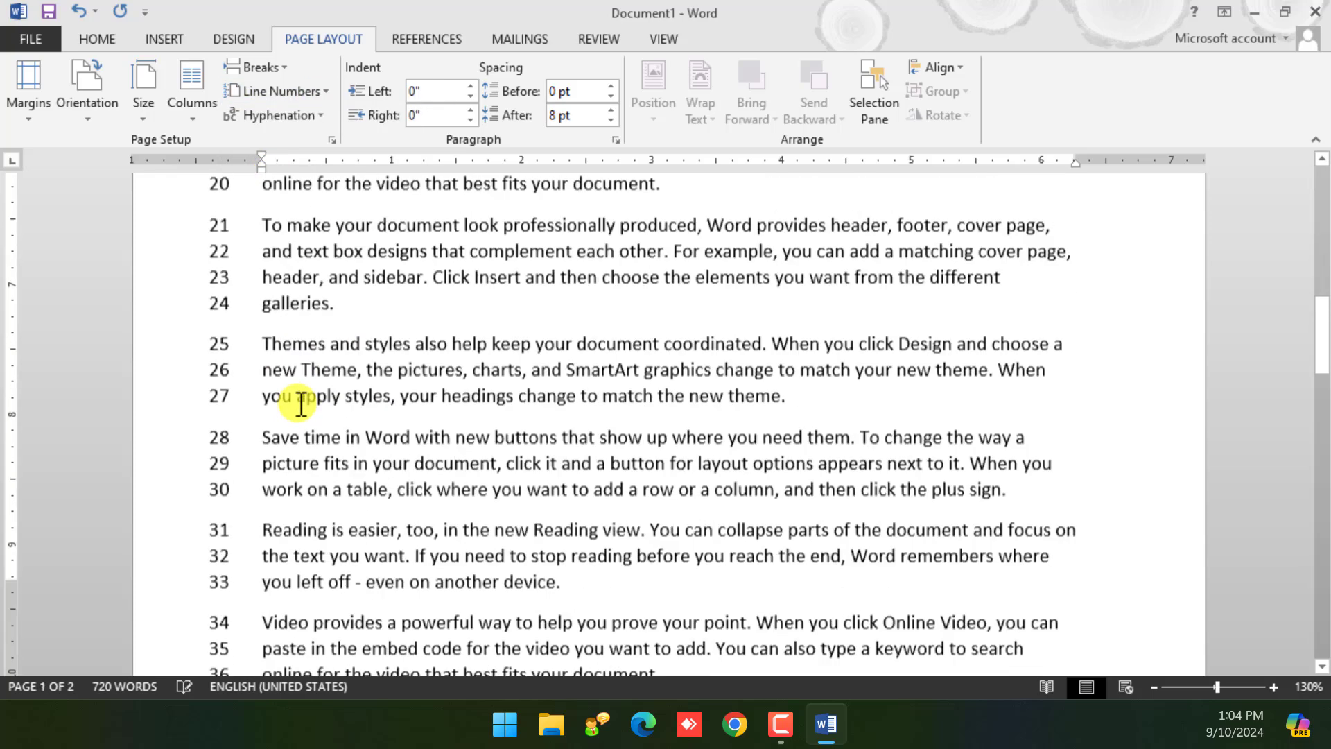
scroll(301, 402, "down", 12)
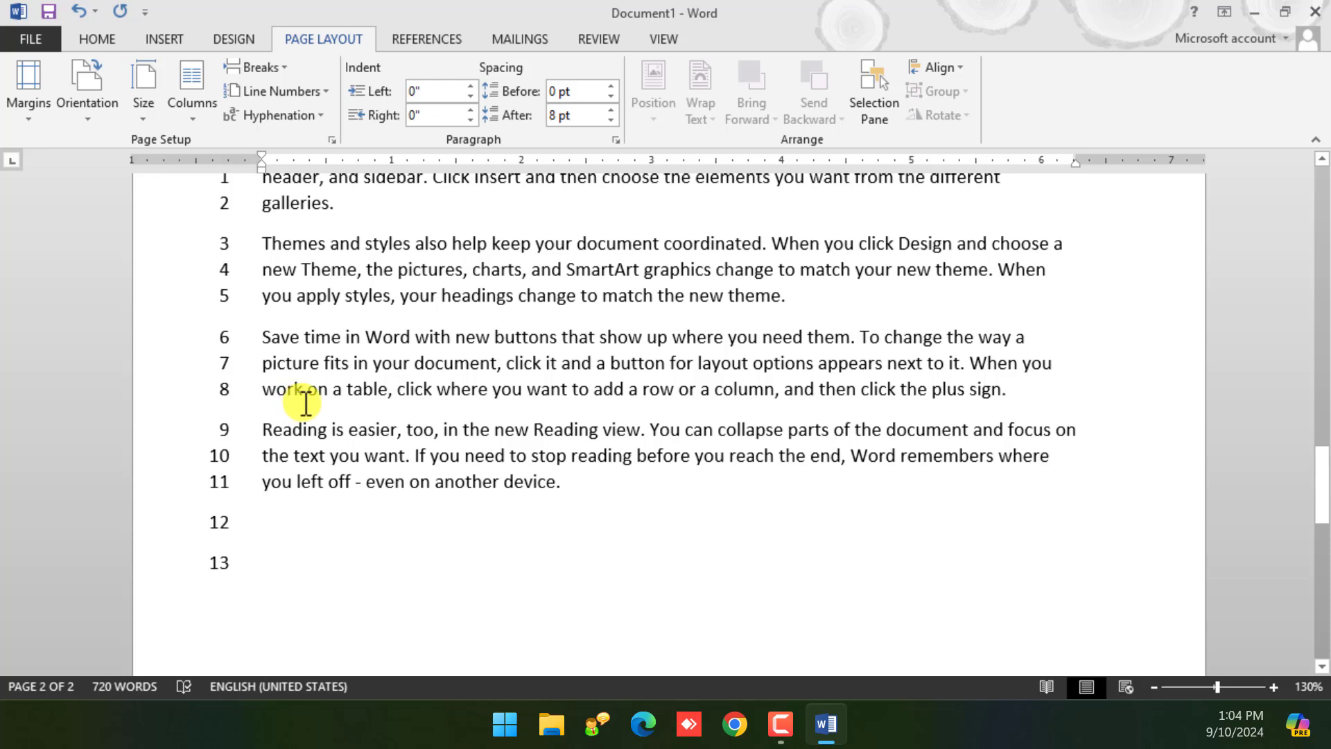
Remove the line numbers from the document and return to its beginning
left_click(330, 91)
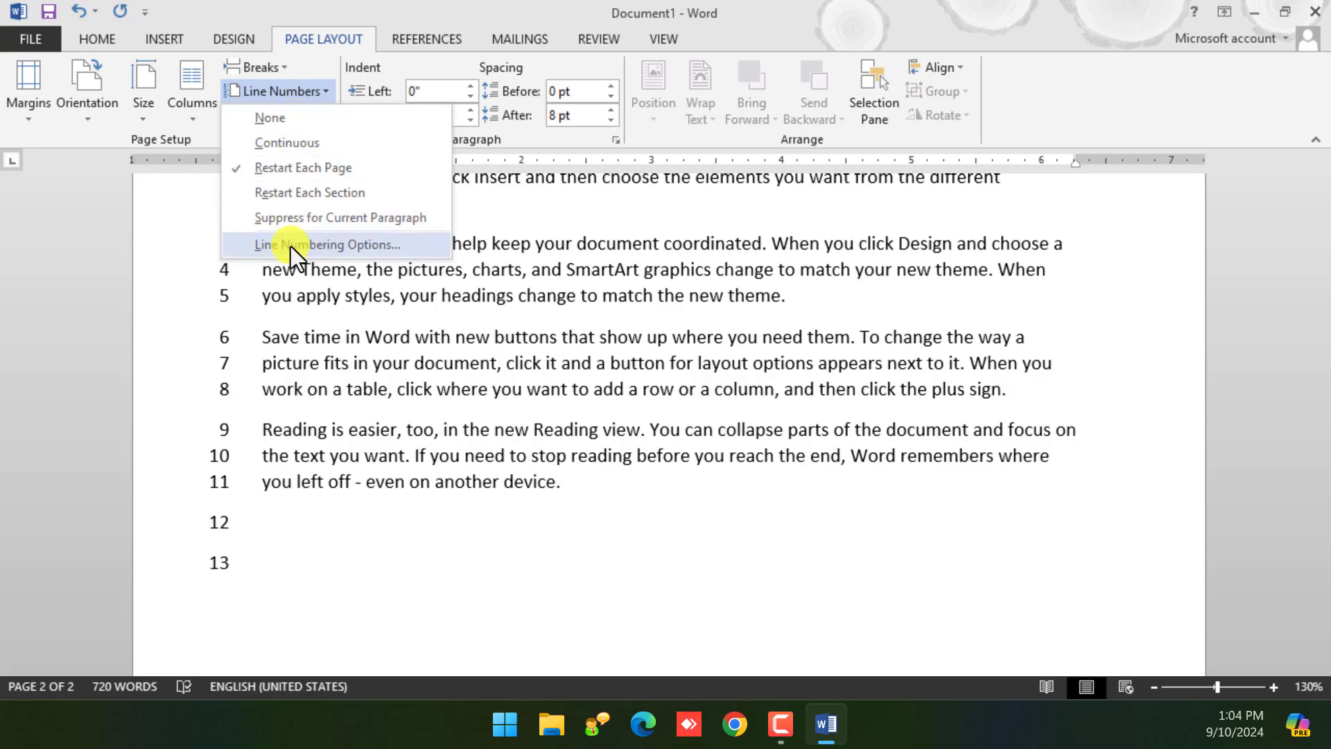
left_click(269, 125)
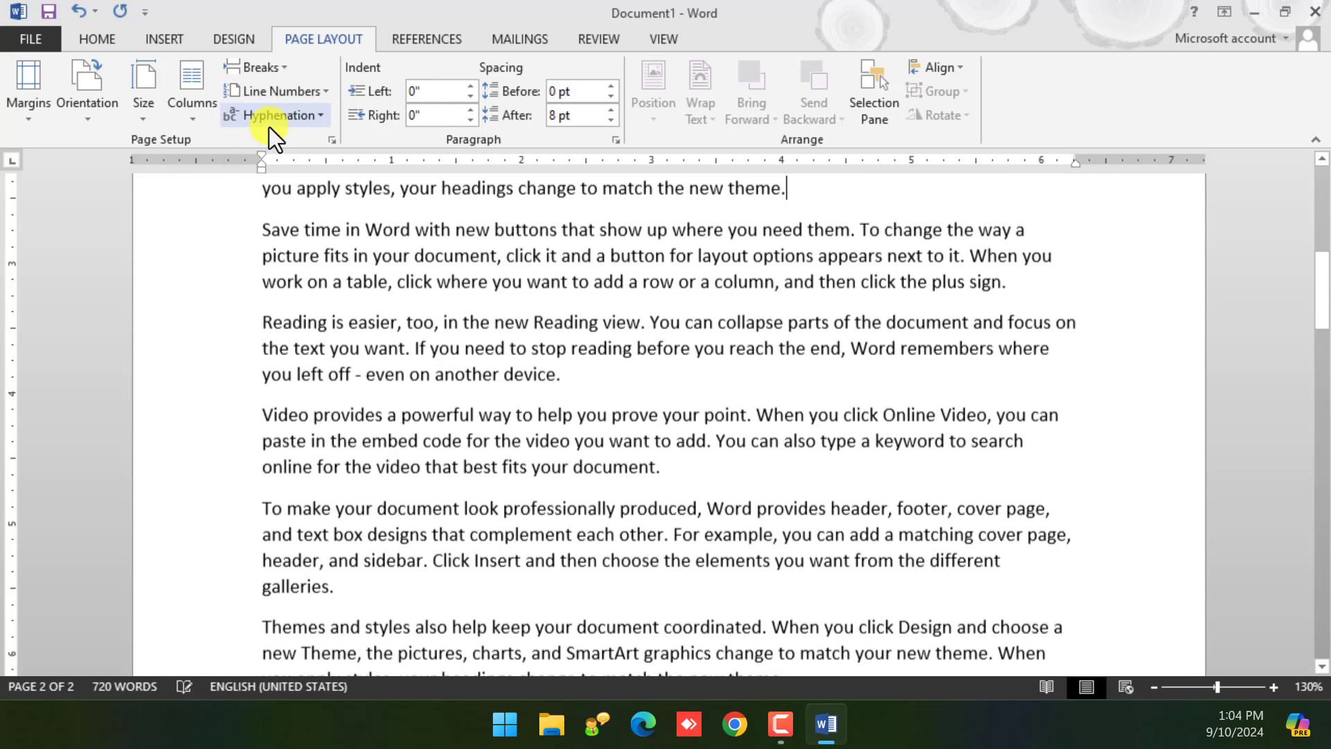
scroll(386, 342, "up", 6)
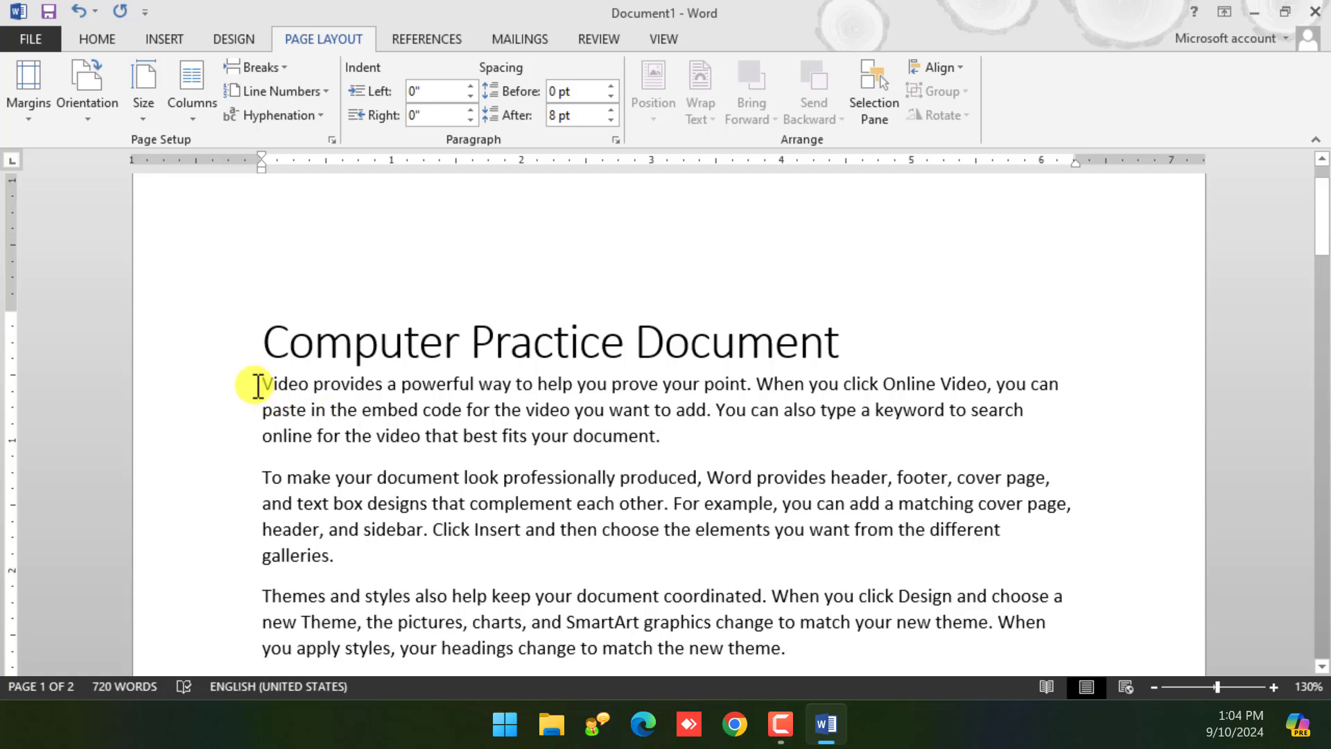
Try the left and right indent markers on the ruler, giving the first body paragraph a 0.02" right indent
mouse_move(264, 170)
left_mouse_down()
mouse_move(617, 189)
mouse_move(260, 202)
left_mouse_up()
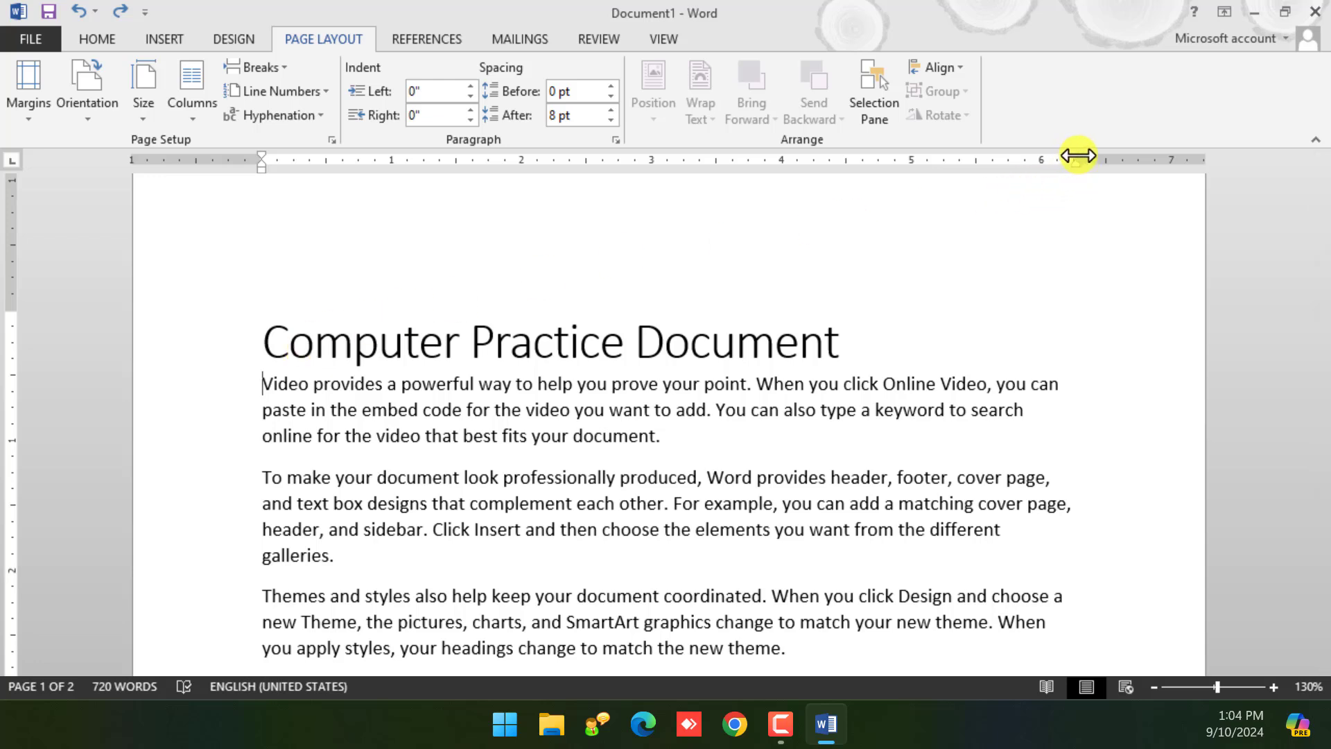
mouse_move(1080, 166)
left_mouse_down()
mouse_move(785, 206)
mouse_move(1072, 192)
left_mouse_up()
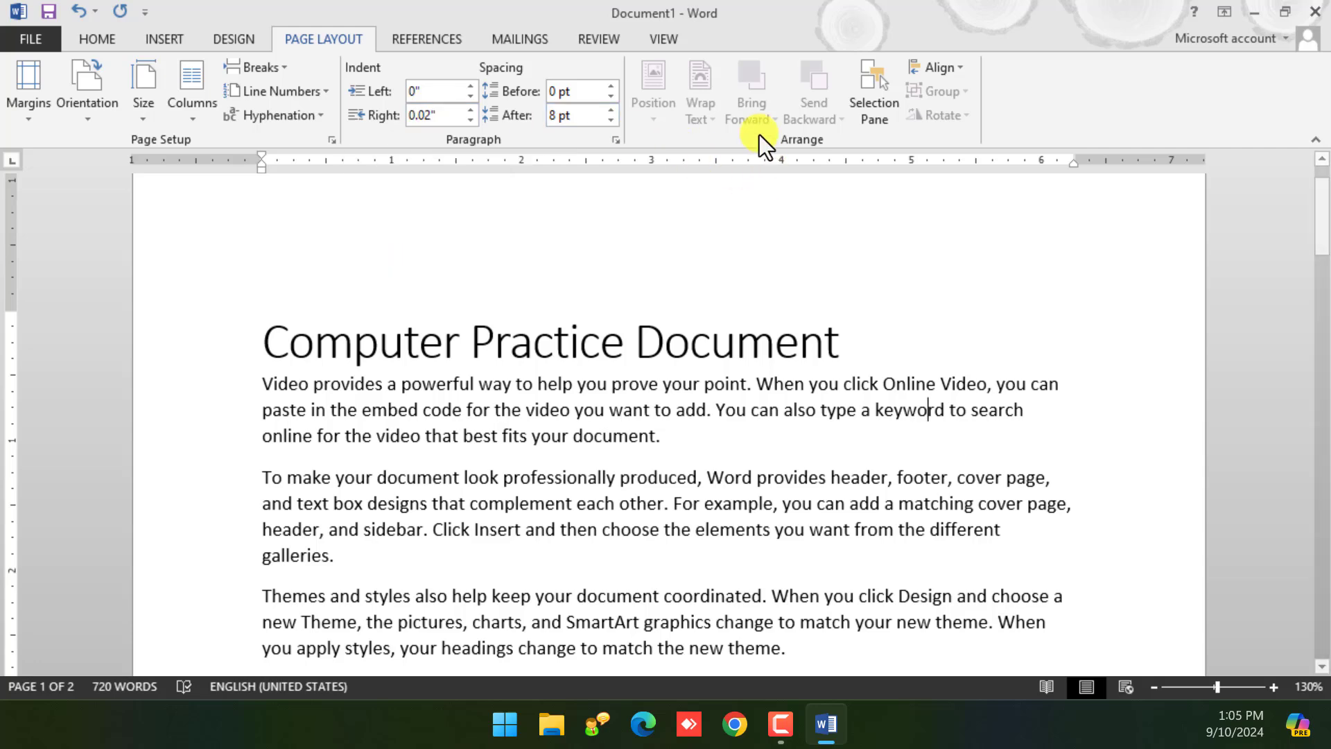
Increase the first body paragraph's left indent to at least 0.4" and bring it back to 0"
left_click(470, 86)
left_click(471, 86)
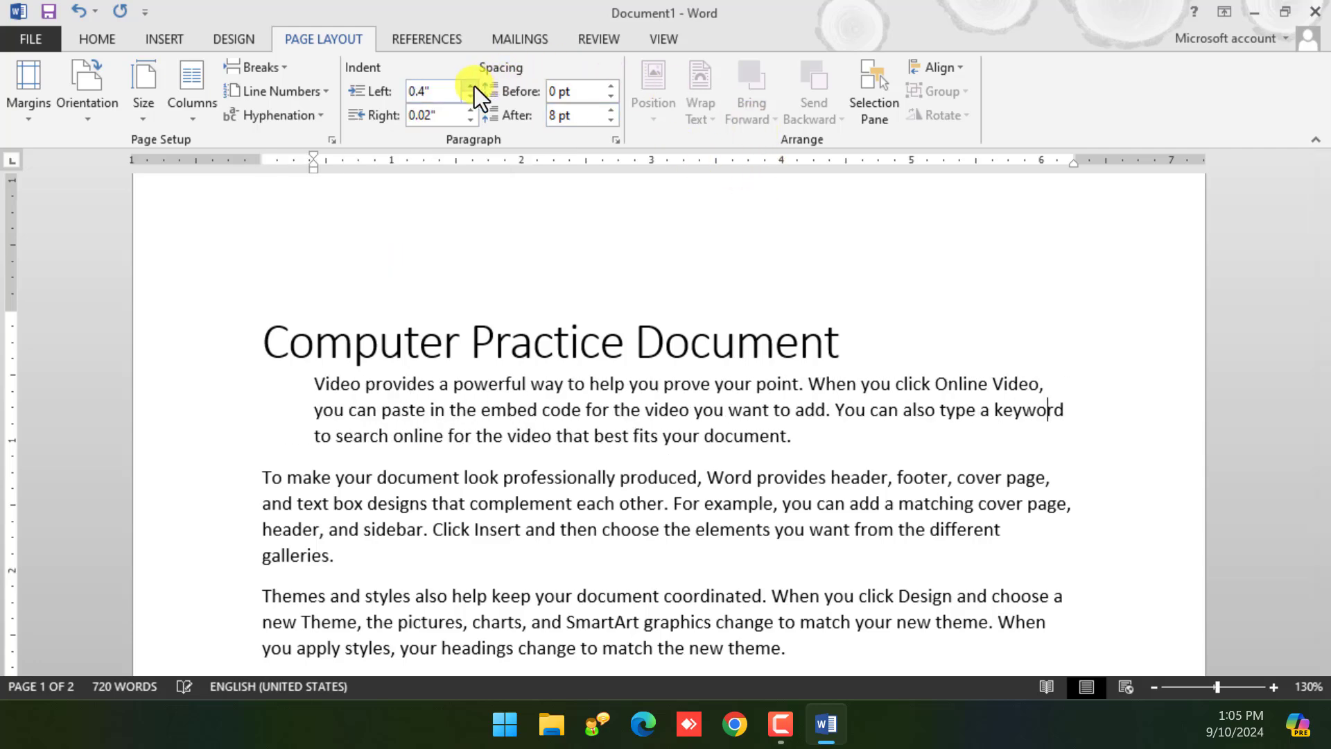
left_click(470, 86)
left_click(471, 86)
left_click(470, 97)
left_click(470, 97)
left_click(470, 97)
left_click(470, 97)
left_click(470, 97)
left_click(470, 97)
left_click(470, 97)
left_click(470, 97)
left_click(466, 95)
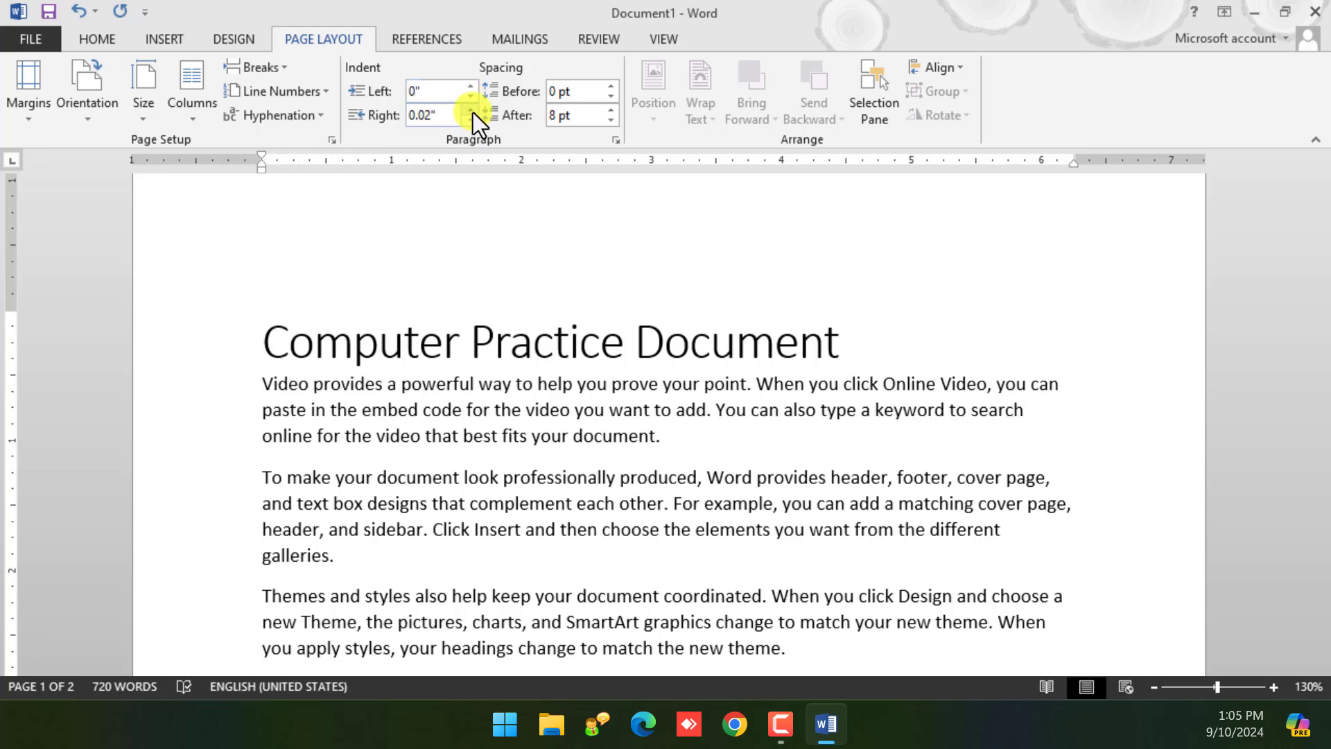
Increase the right indent of the first body paragraph to 1.6"
left_click(473, 111)
left_click(473, 111)
left_click(473, 111)
left_click(473, 111)
left_click(472, 111)
left_click(473, 111)
left_click(473, 110)
left_click(473, 111)
left_click(473, 111)
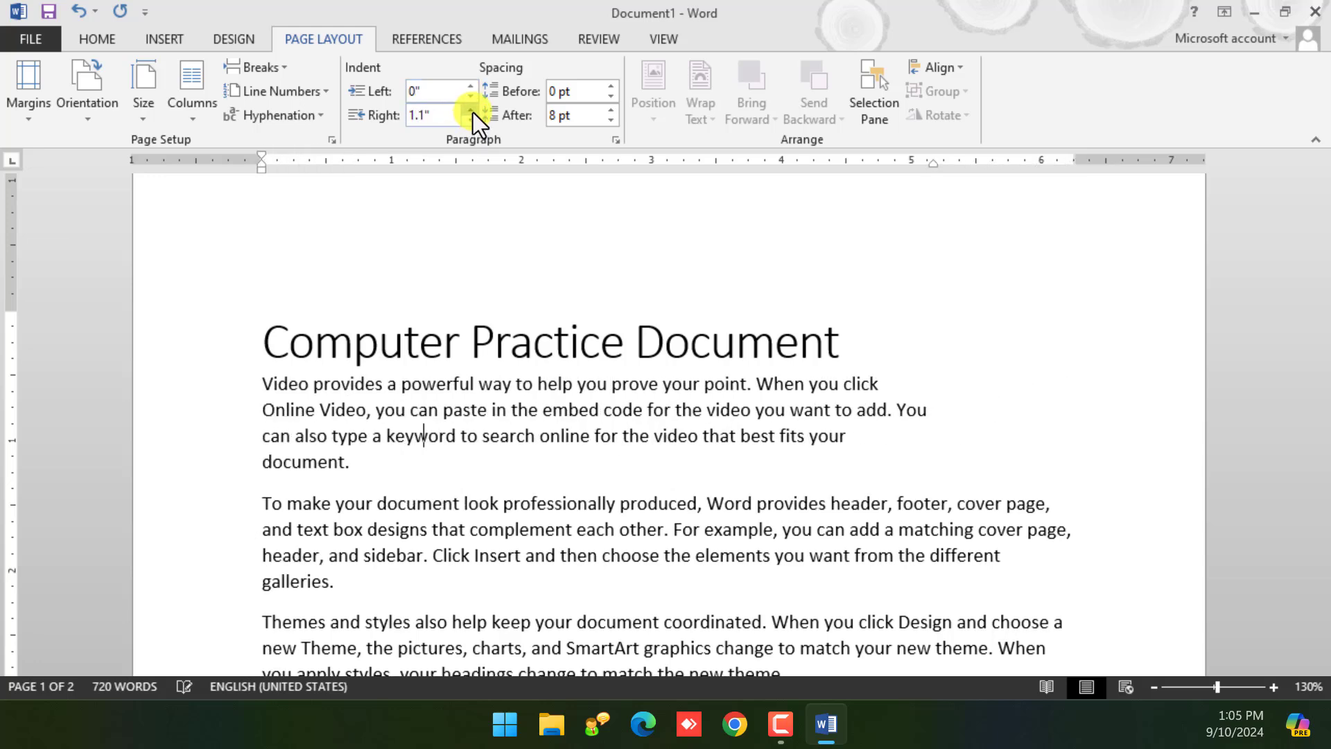
left_click(472, 111)
left_click(473, 111)
left_click(473, 111)
left_click(473, 111)
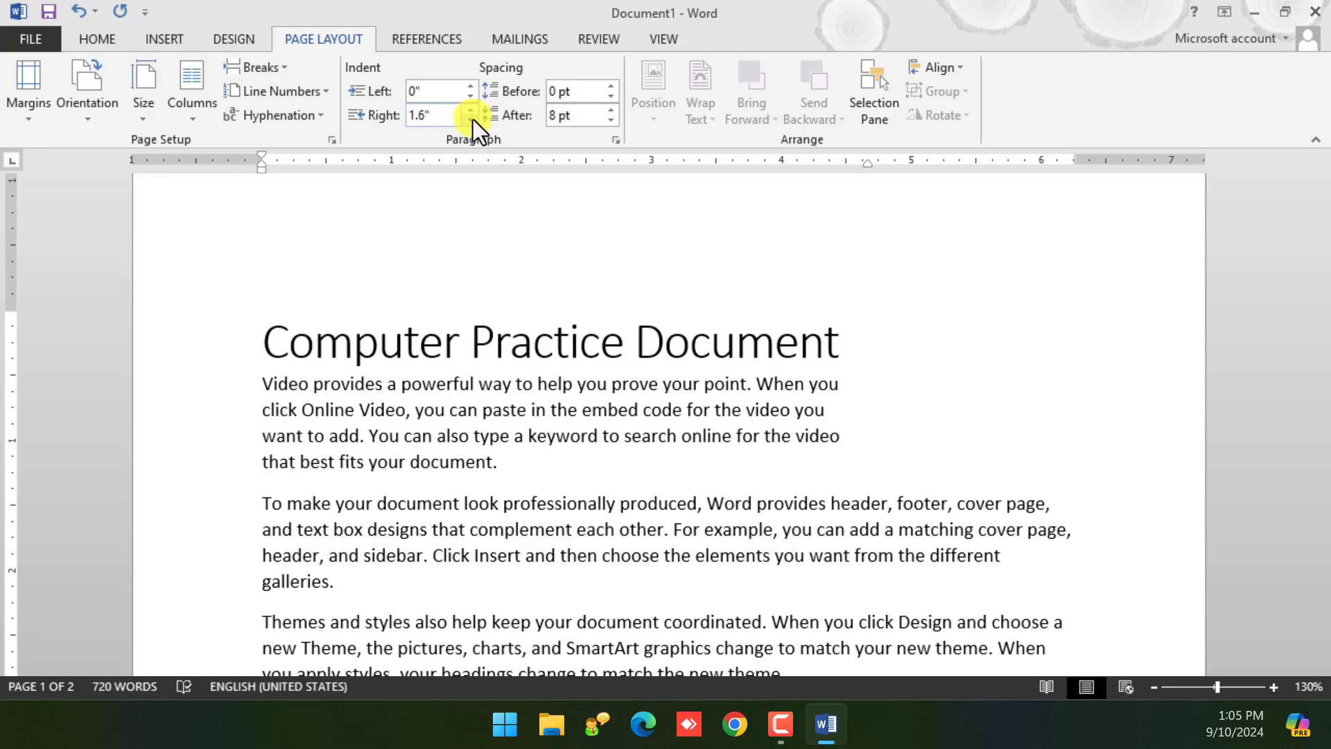
Reduce the first body paragraph's right indent to 0"
left_click(473, 119)
left_click(473, 119)
left_click(472, 120)
left_click(473, 119)
left_click(473, 120)
left_click(473, 120)
left_click(473, 120)
left_click(472, 120)
left_click(473, 119)
left_click(473, 120)
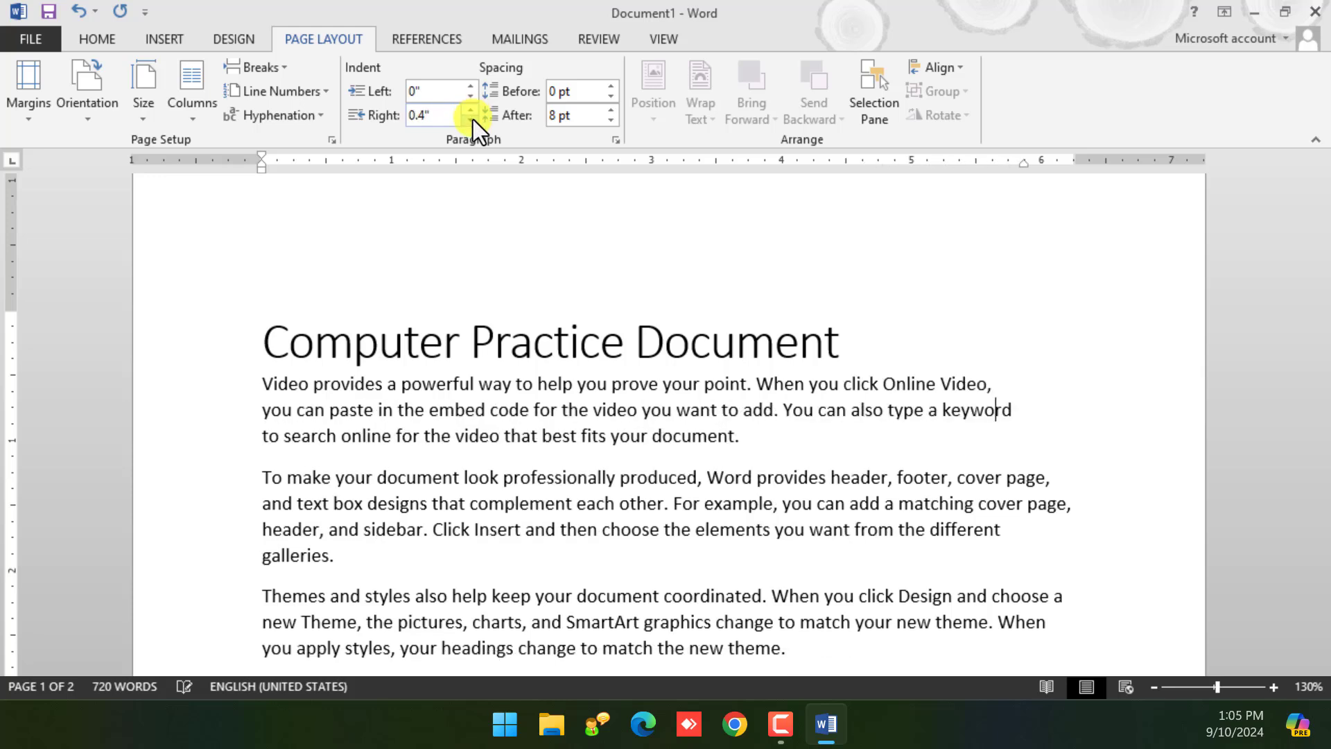
left_click(473, 119)
left_click(473, 119)
left_click(473, 119)
left_click(473, 119)
left_click(473, 120)
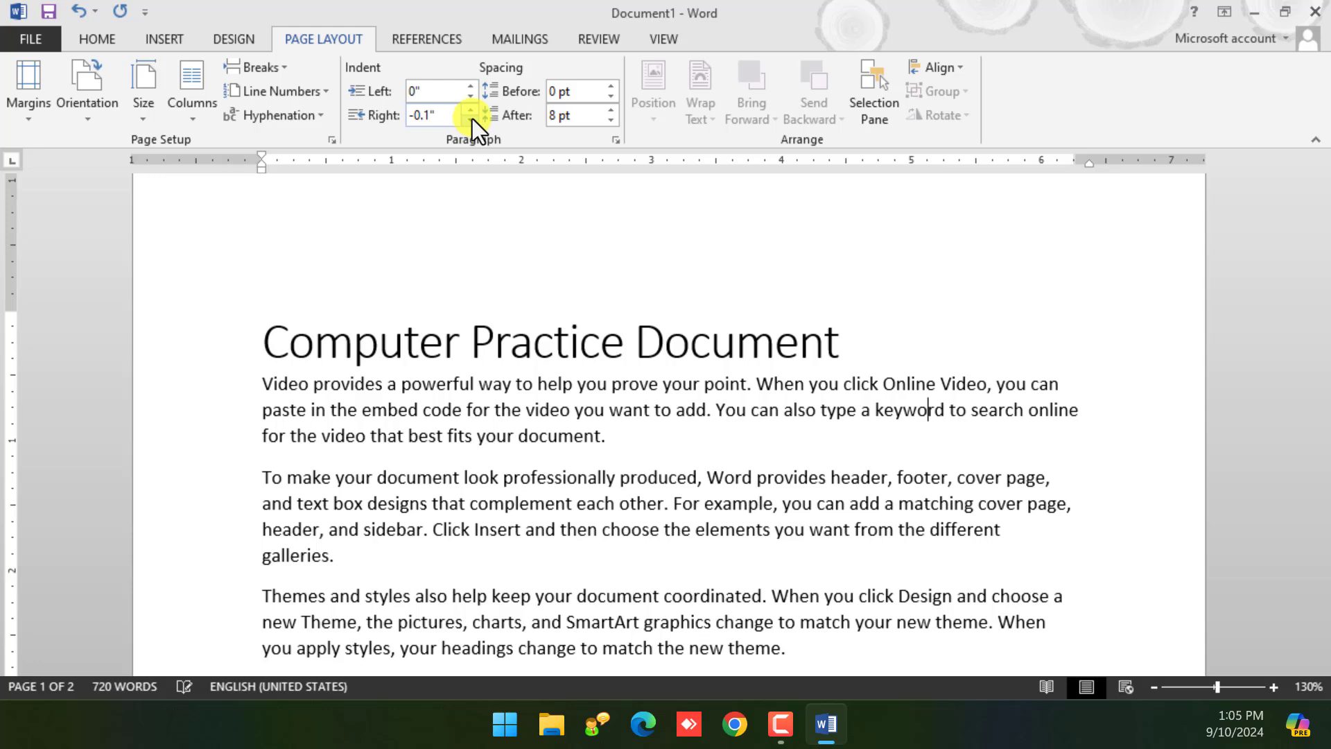
left_click(472, 100)
left_click(475, 89)
left_click(472, 109)
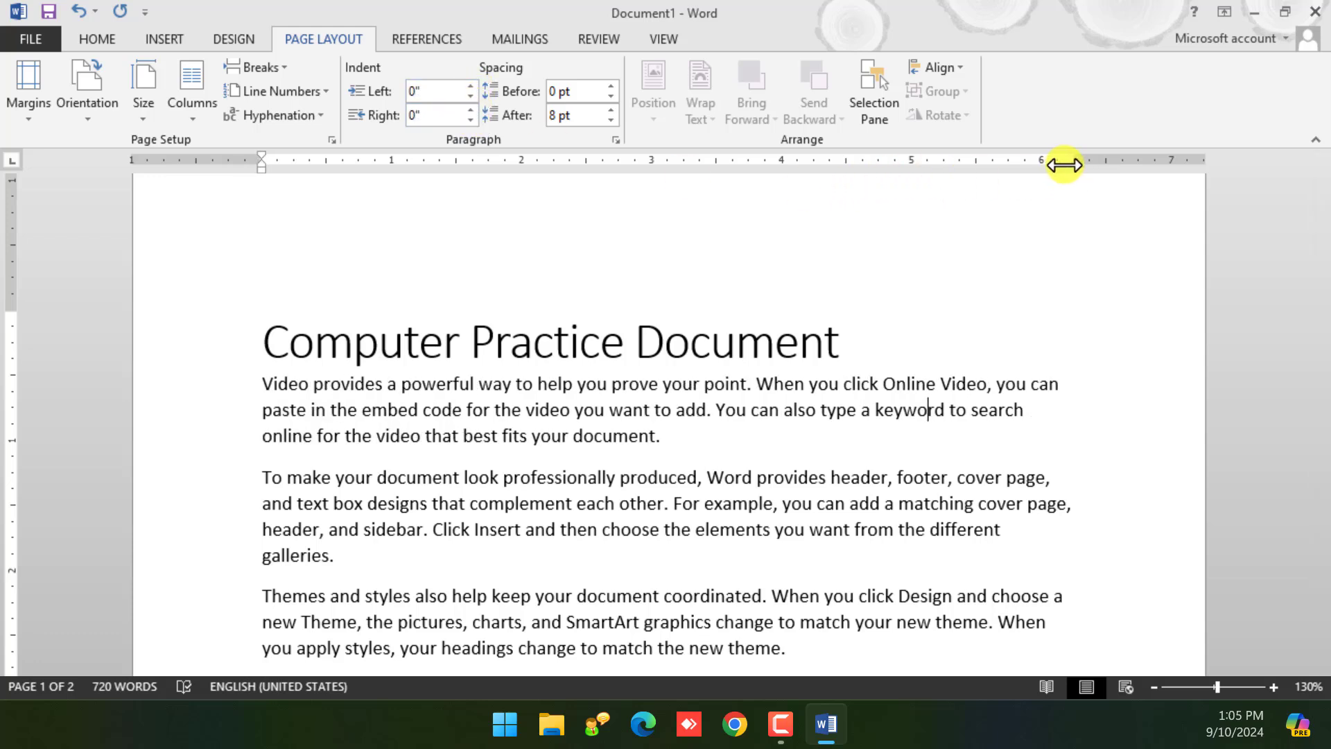
Move the document's right margin outward to about 6.5" on the ruler and try out the left indent marker
mouse_move(1075, 165)
left_mouse_down()
mouse_move(838, 183)
mouse_move(1000, 182)
mouse_move(1078, 198)
left_mouse_up()
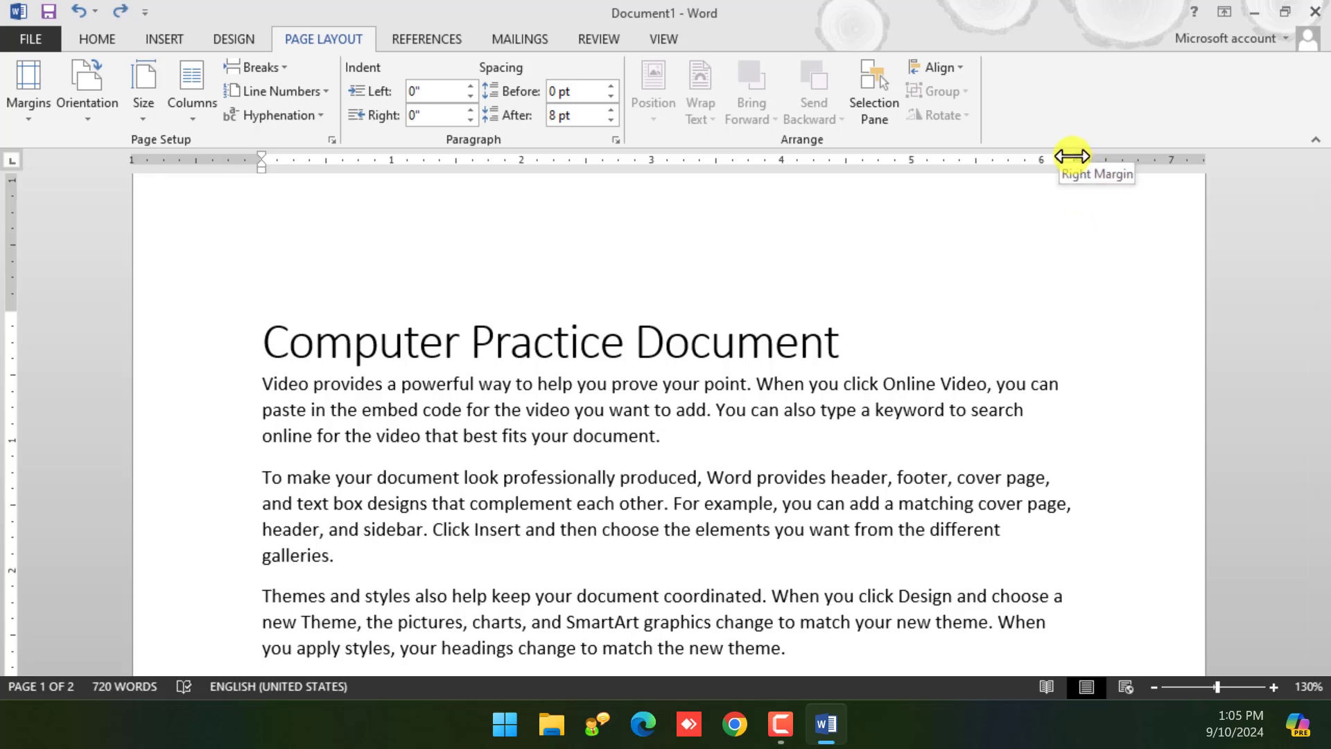
mouse_move(1074, 160)
left_mouse_down()
mouse_move(774, 173)
mouse_move(1116, 191)
mouse_move(1104, 167)
mouse_move(850, 203)
mouse_move(1103, 214)
left_mouse_up()
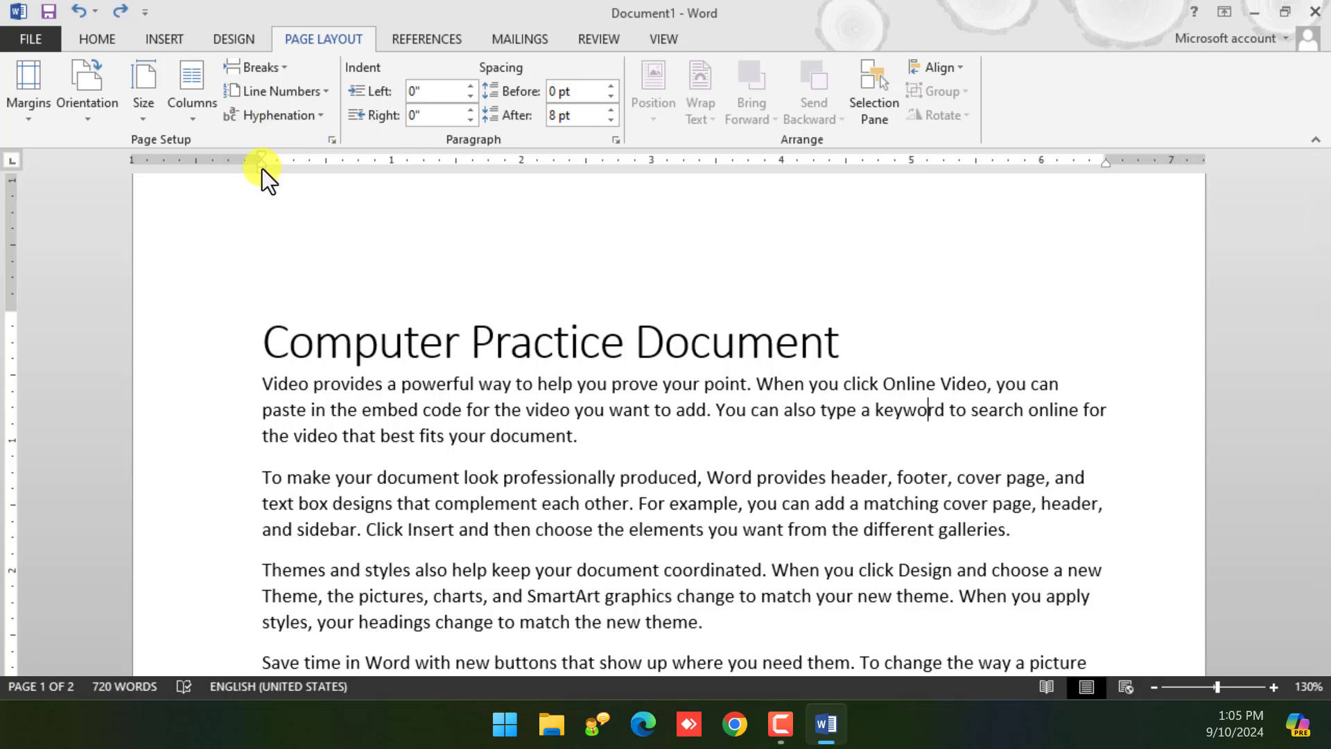
mouse_move(262, 169)
left_mouse_down()
mouse_move(565, 193)
mouse_move(173, 222)
mouse_move(283, 223)
mouse_move(264, 222)
left_mouse_up()
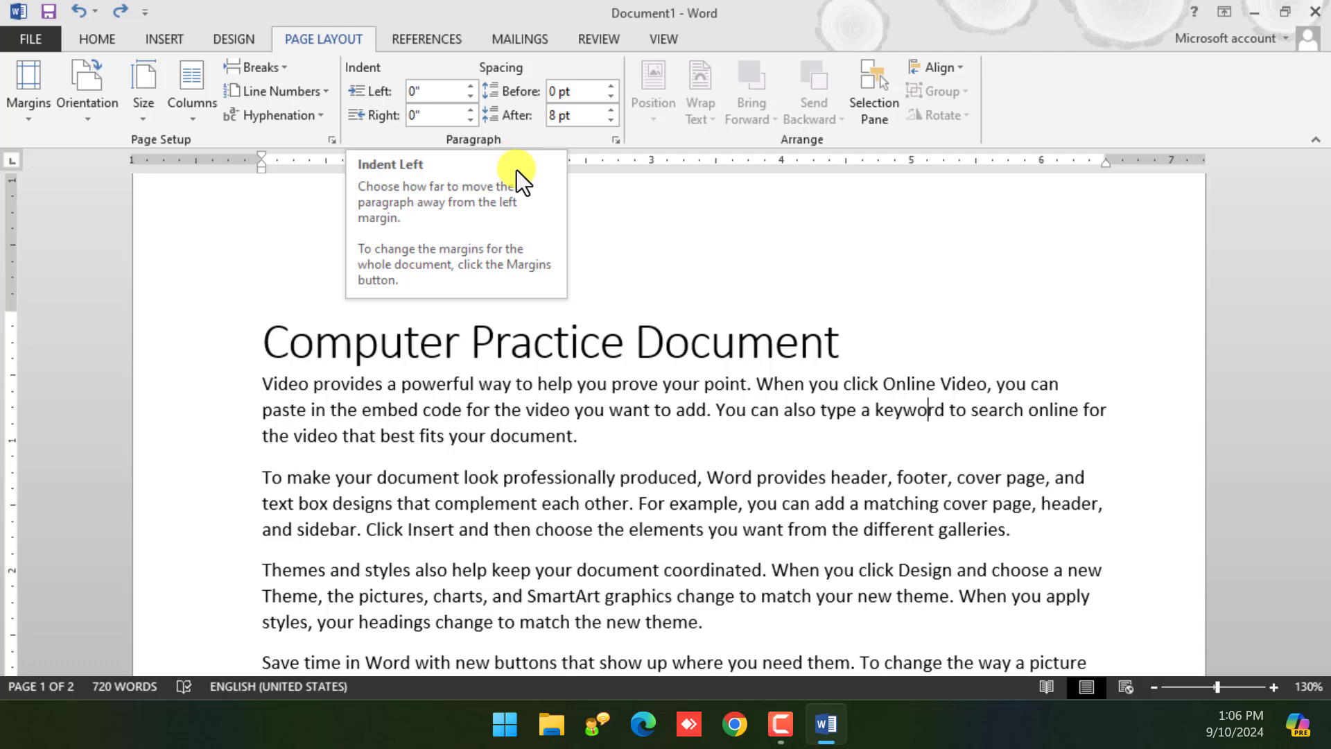
Raise the spacing before the "Themes and styles" paragraph to at least 42 pt and settle it at 6 pt
scroll(523, 416, "down", 3)
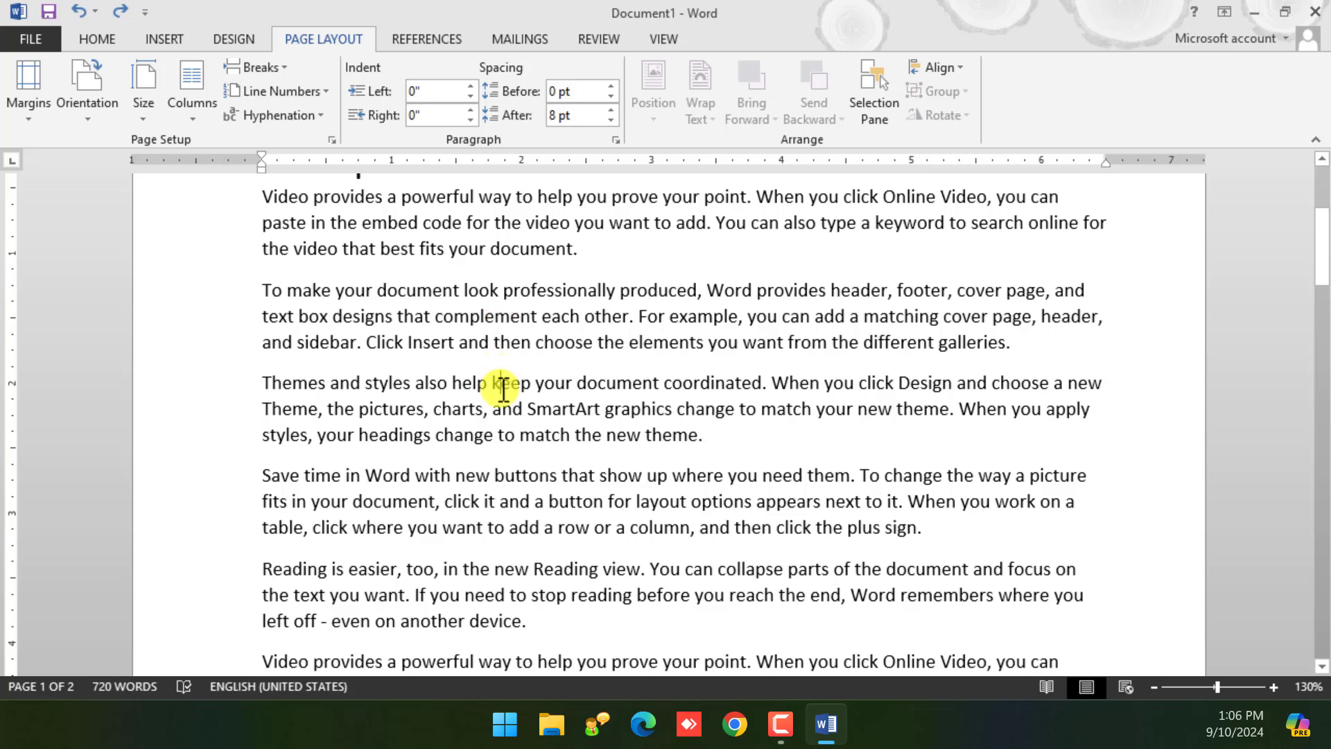
left_click(507, 325)
left_click(506, 381)
left_click(498, 328)
left_click(496, 384)
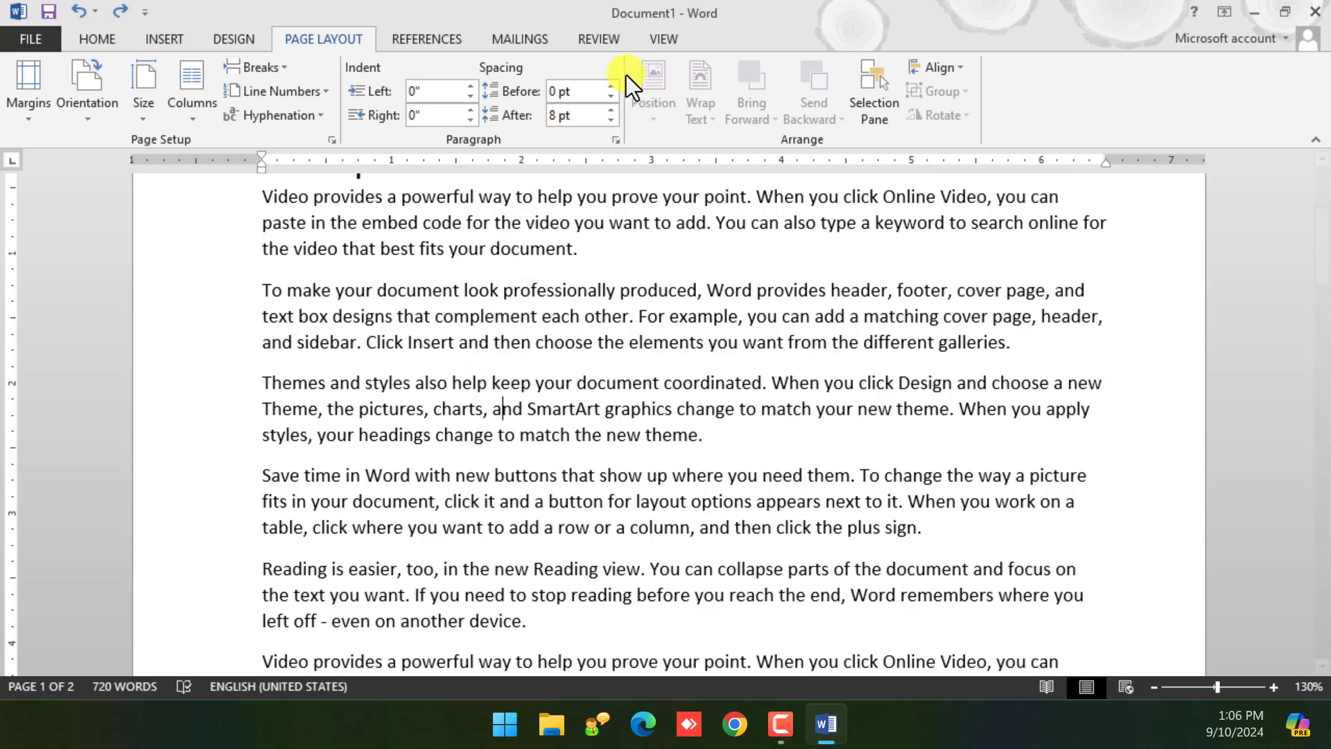
left_click(611, 86)
left_click(611, 86)
left_click(611, 85)
left_click(611, 86)
left_click(611, 86)
left_click(611, 86)
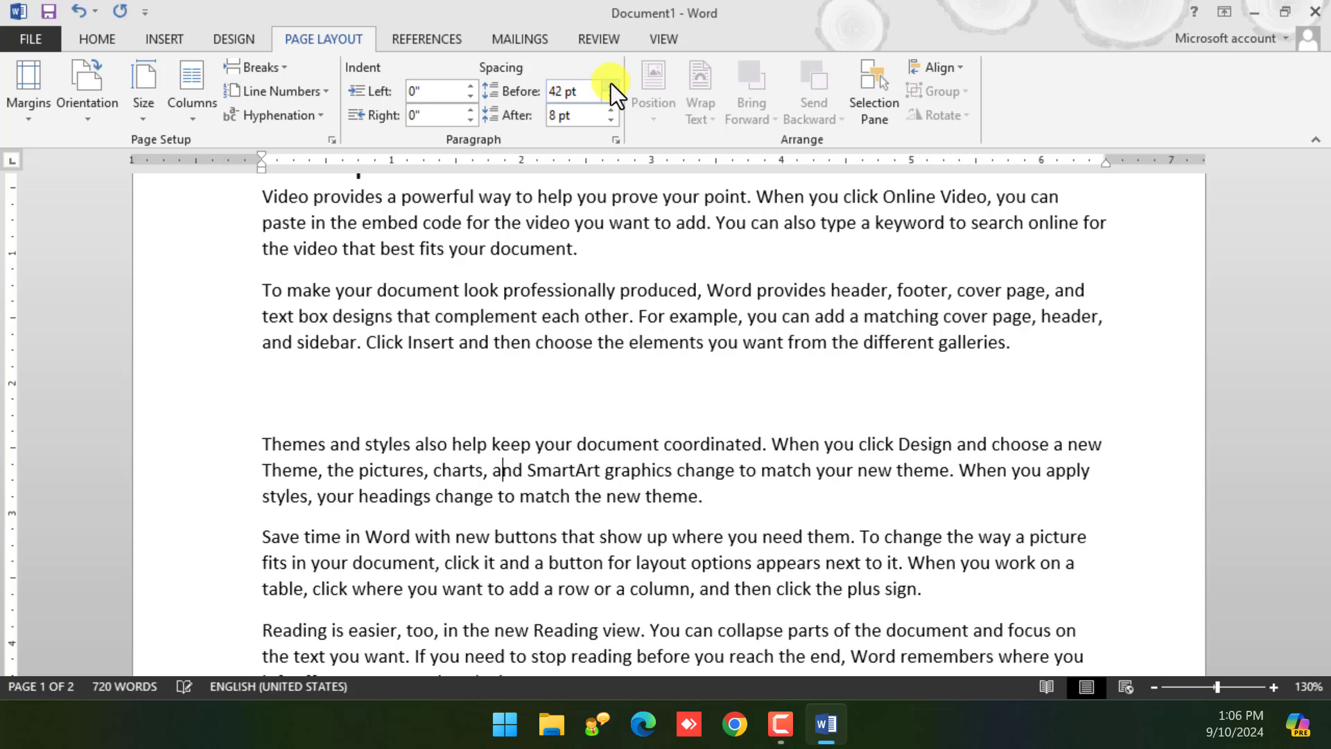
left_click(611, 86)
left_click(611, 86)
left_click(611, 97)
left_click(611, 97)
left_click(611, 97)
left_click(610, 97)
left_click(611, 97)
left_click(611, 97)
left_click(611, 97)
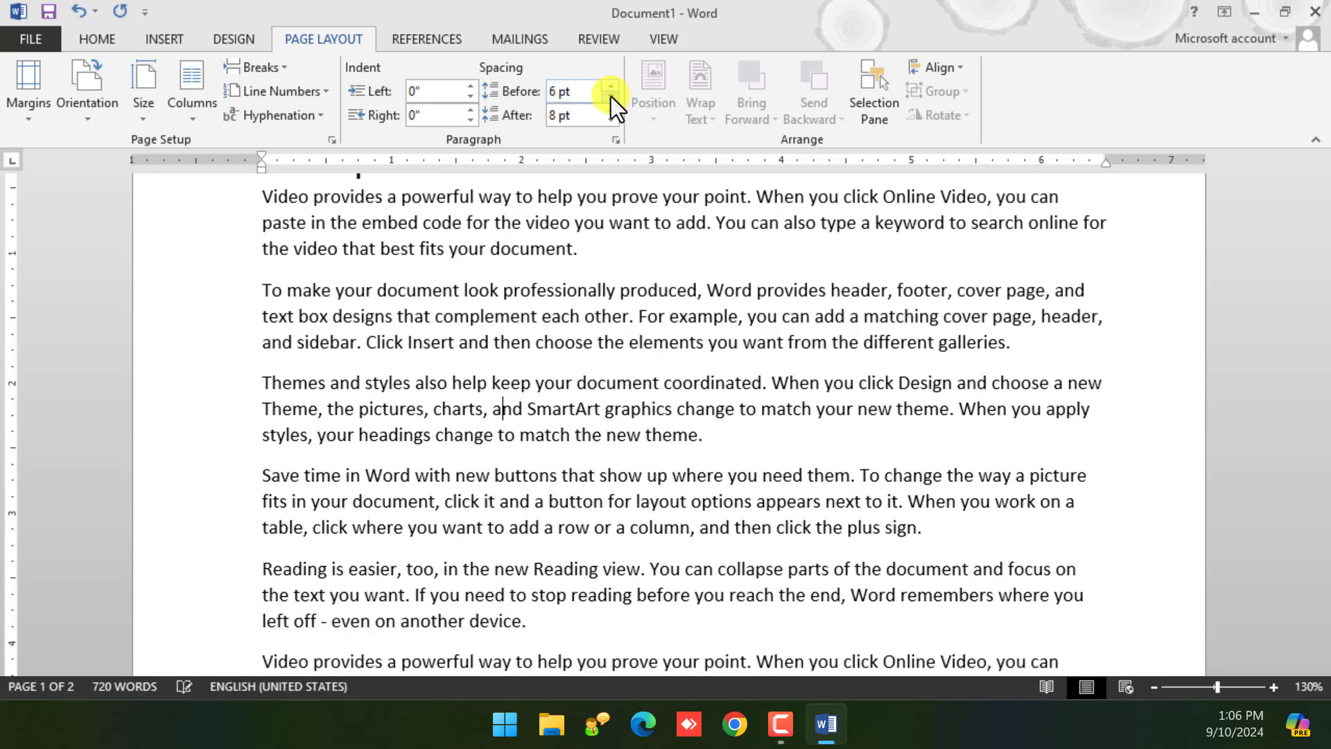
Raise the spacing after the "Themes and styles" paragraph to 36 pt and settle it at 6 pt
left_click(612, 109)
left_click(614, 111)
left_click(614, 111)
left_click(614, 110)
left_click(613, 110)
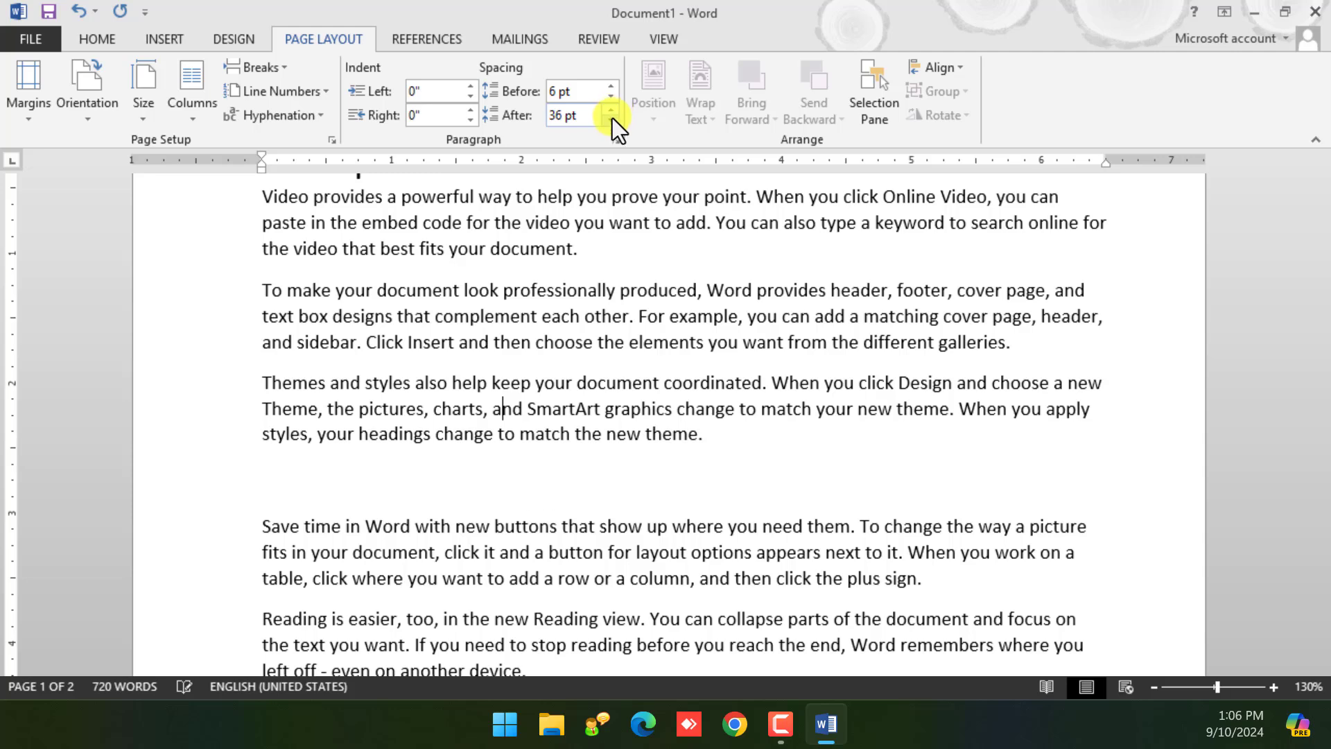
left_click(613, 124)
left_click(613, 123)
left_click(613, 123)
left_click(613, 124)
left_click(613, 123)
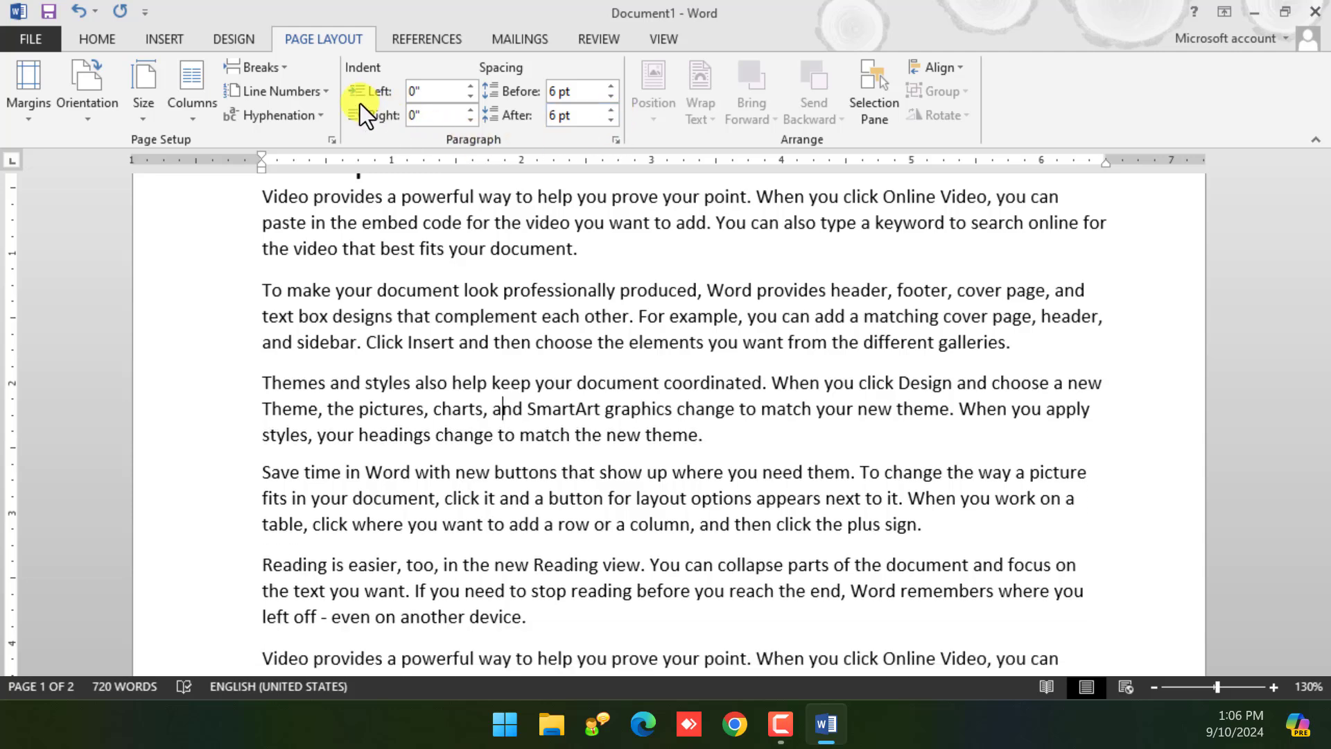
Look over the Paragraph settings for indents, spacing, line and page breaks and alignment choices, and close them without changes
left_click(613, 140)
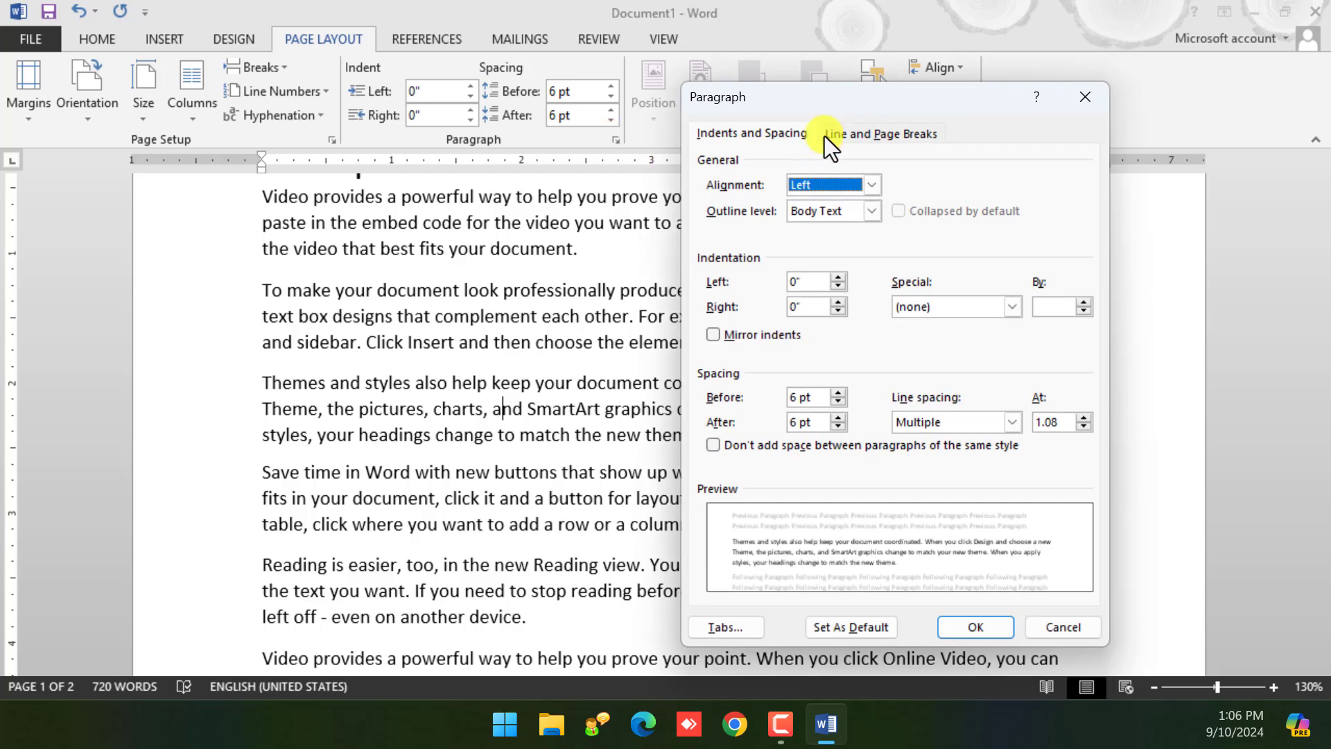
left_click_drag(810, 95, 501, 77)
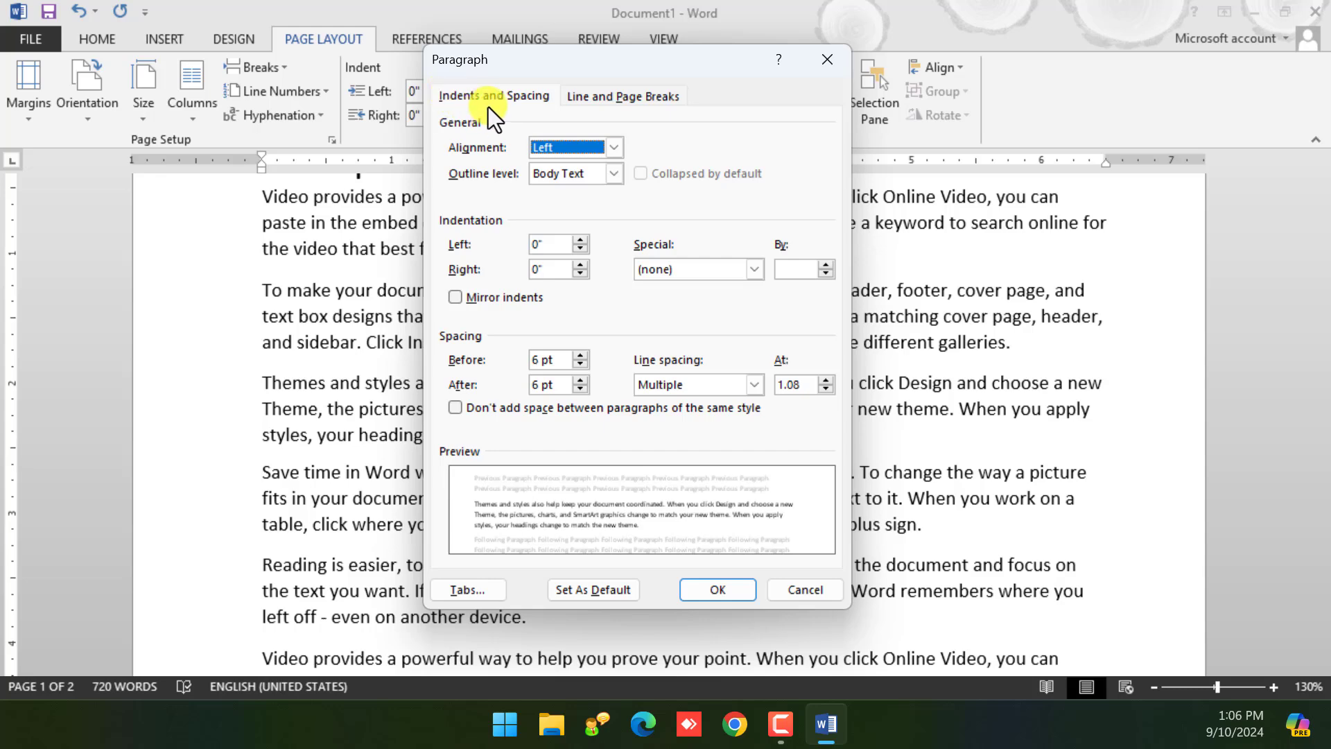
left_click(588, 96)
left_click(511, 98)
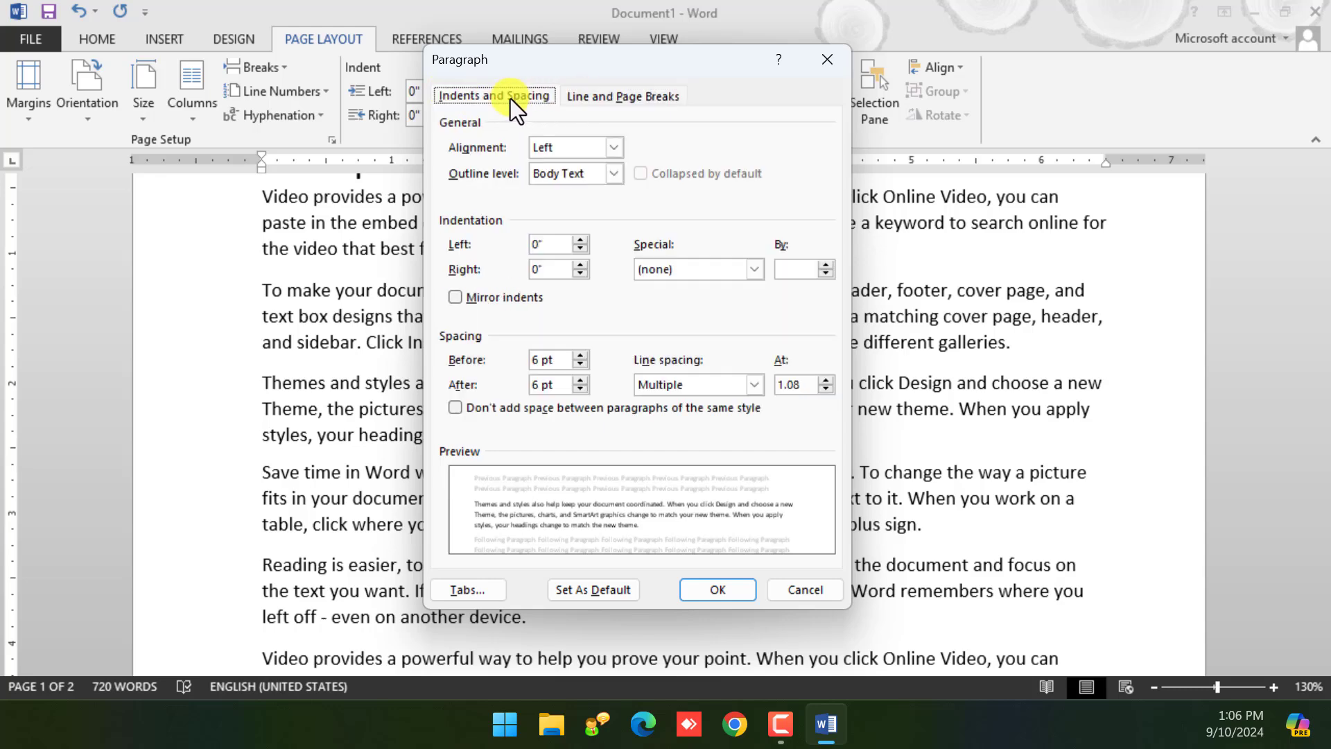
left_click(595, 99)
left_click(523, 92)
left_click(612, 149)
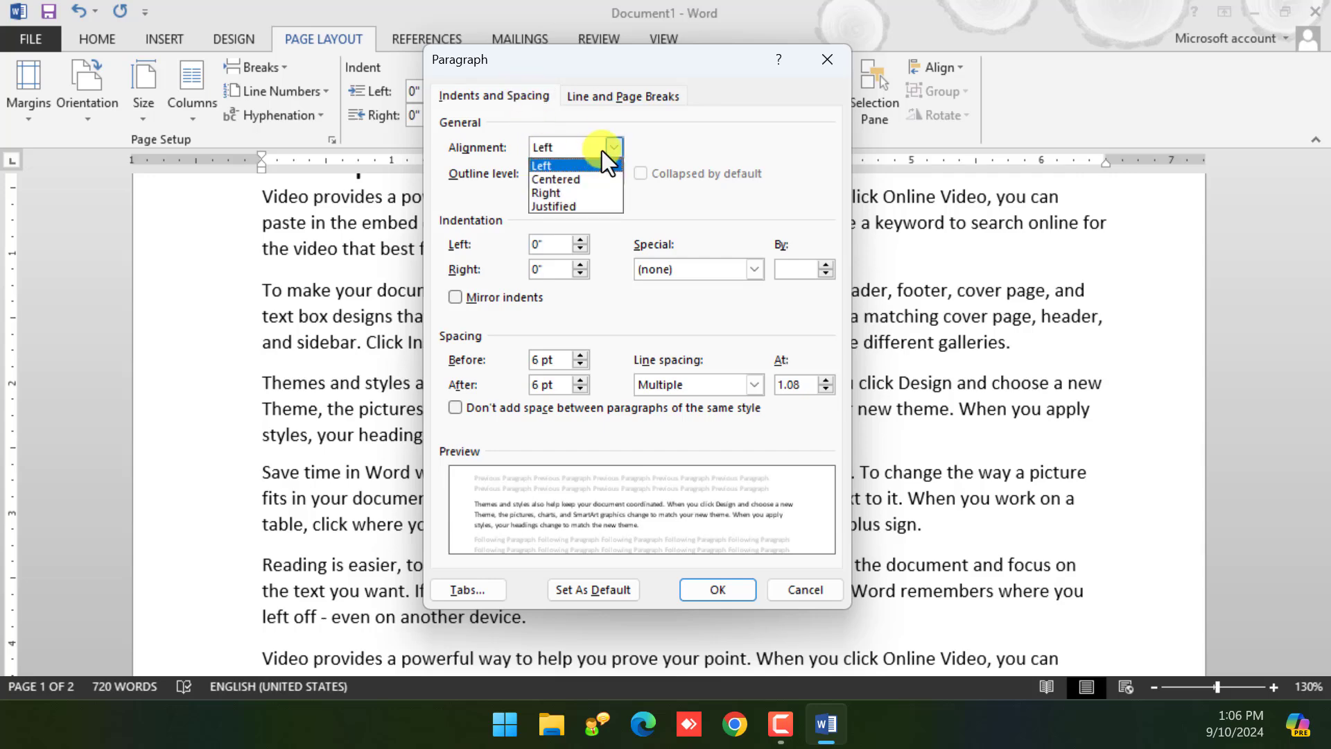
left_click(815, 589)
left_click(814, 590)
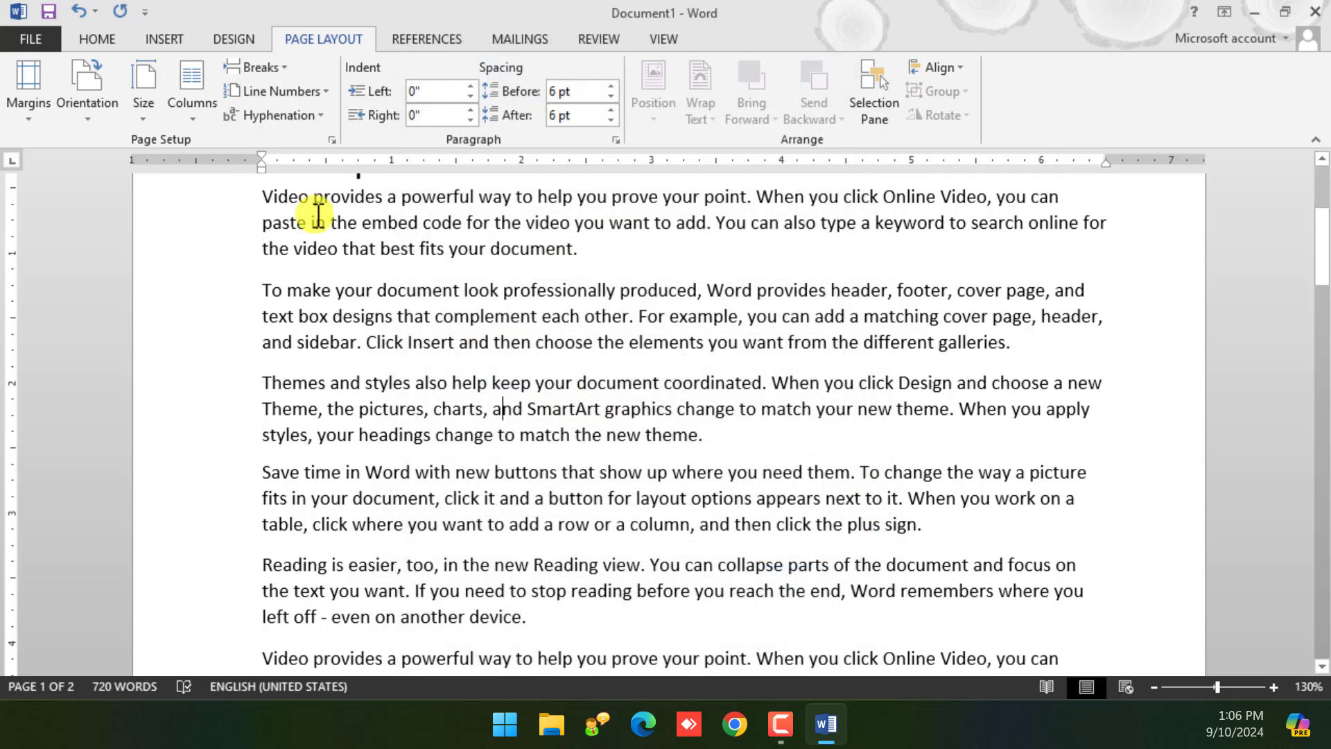
Justify the first two body paragraphs below the title
left_click(94, 45)
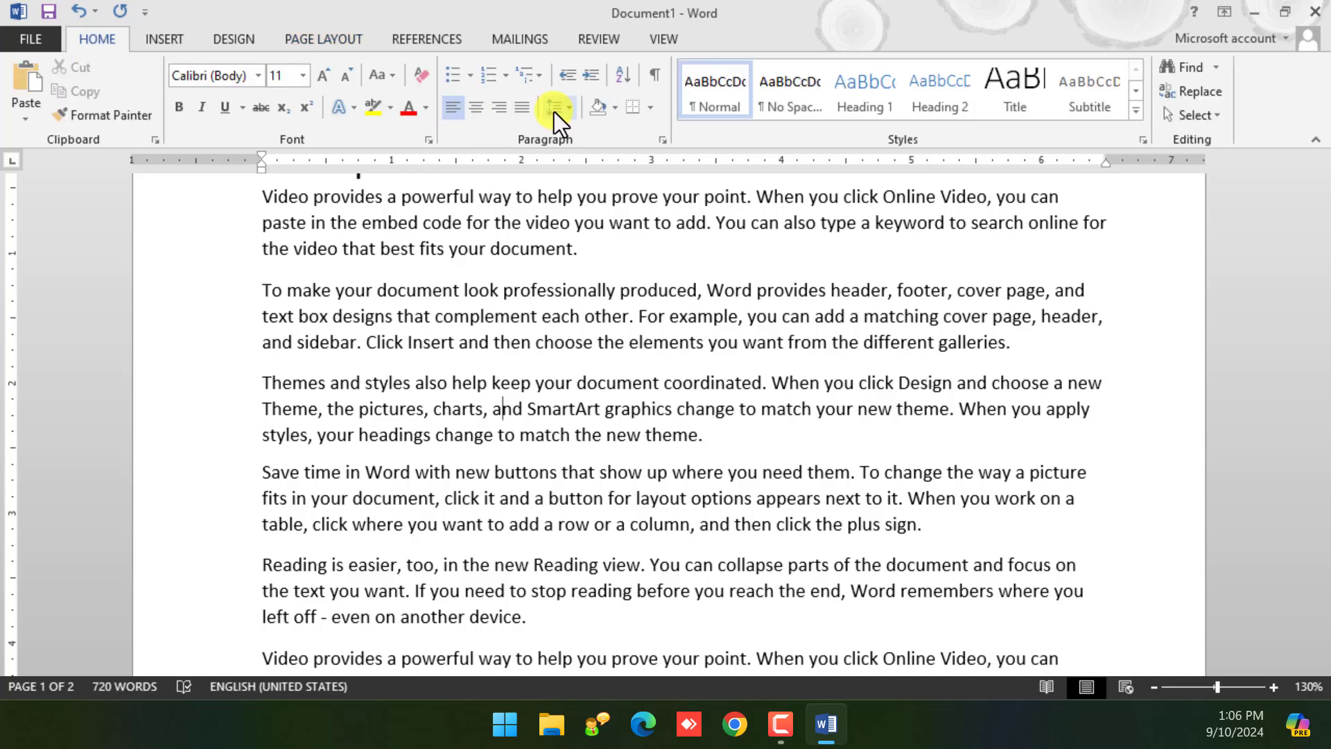
left_click(638, 343)
scroll(511, 357, "up", 2)
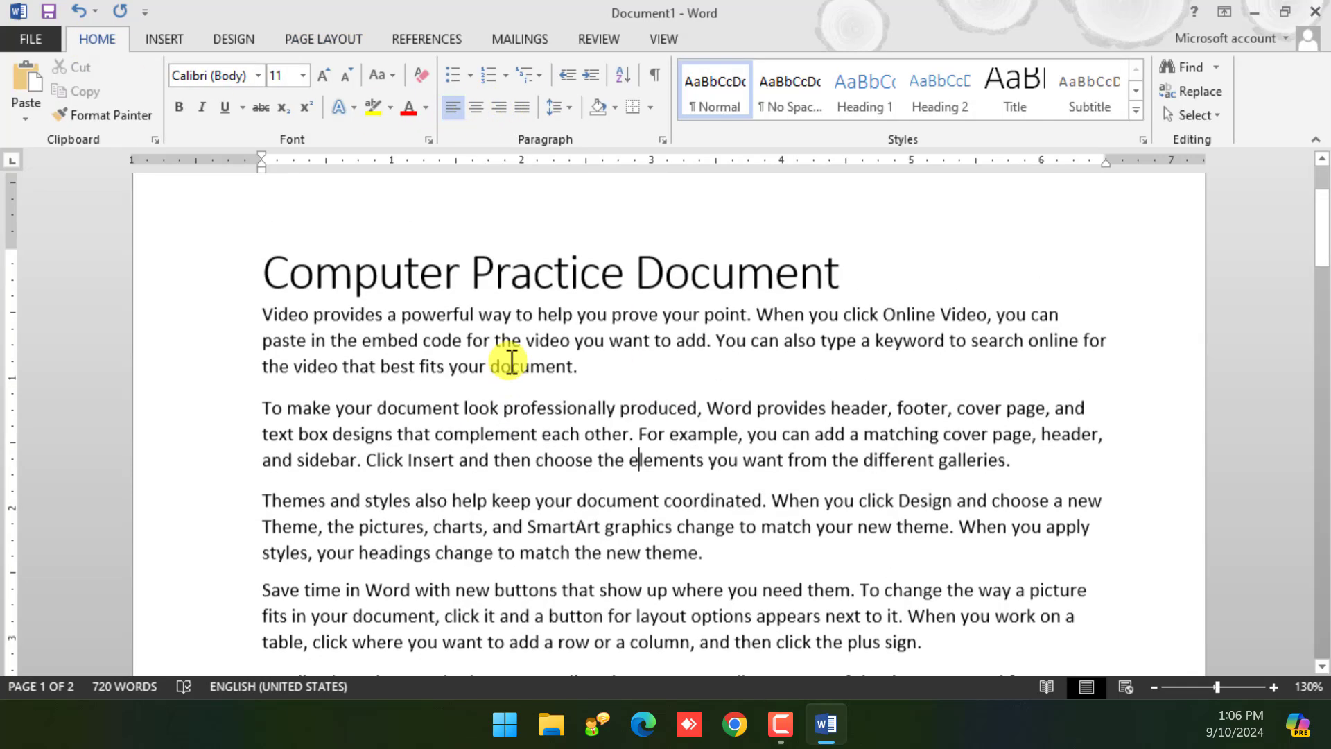
left_click_drag(260, 323, 1040, 472)
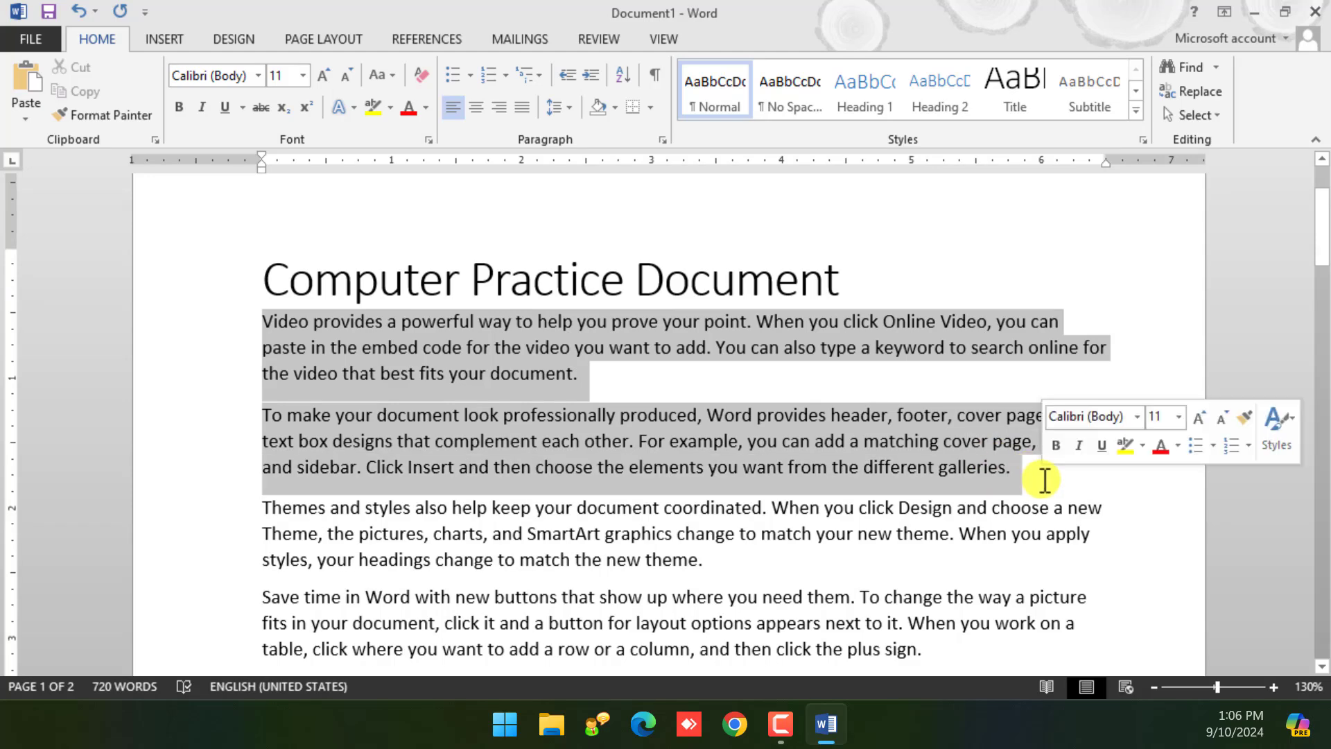
left_click(522, 108)
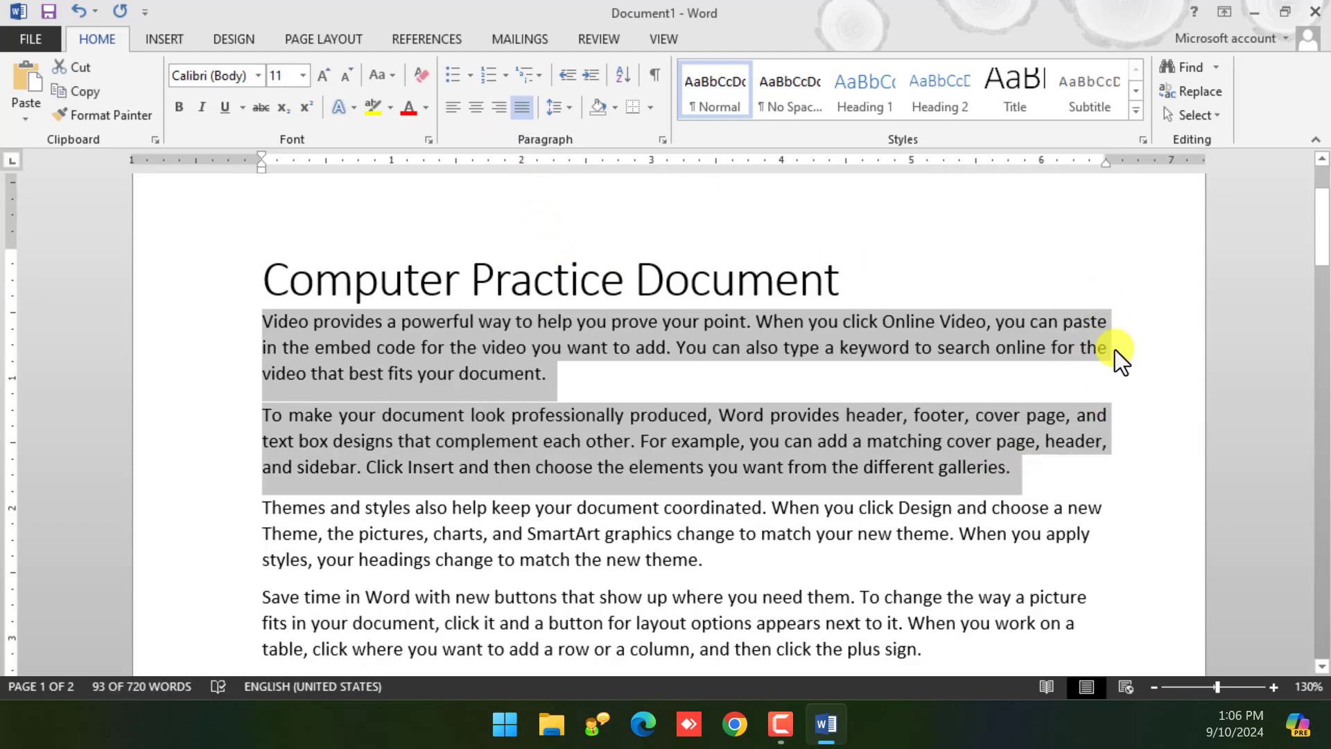
Left-align the two selected body paragraphs for comparison and switch them to right alignment
left_click(451, 111)
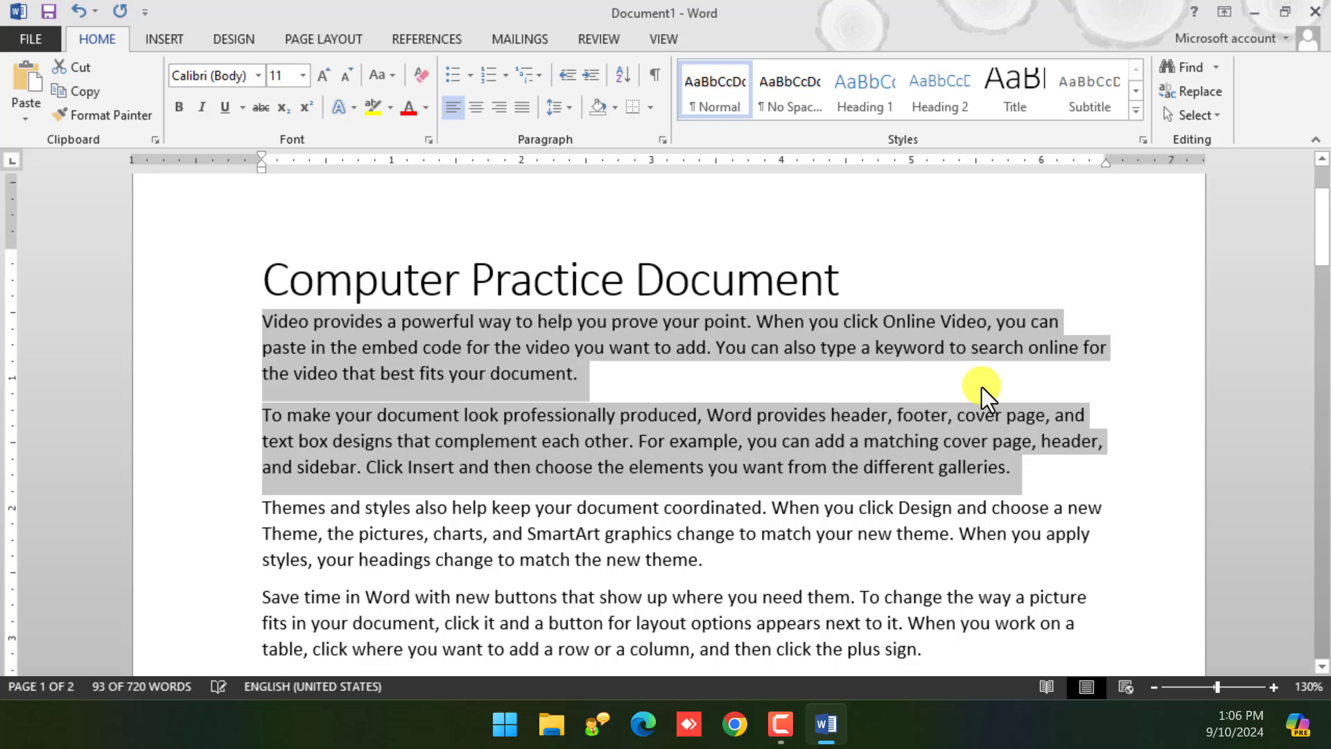
left_click(500, 108)
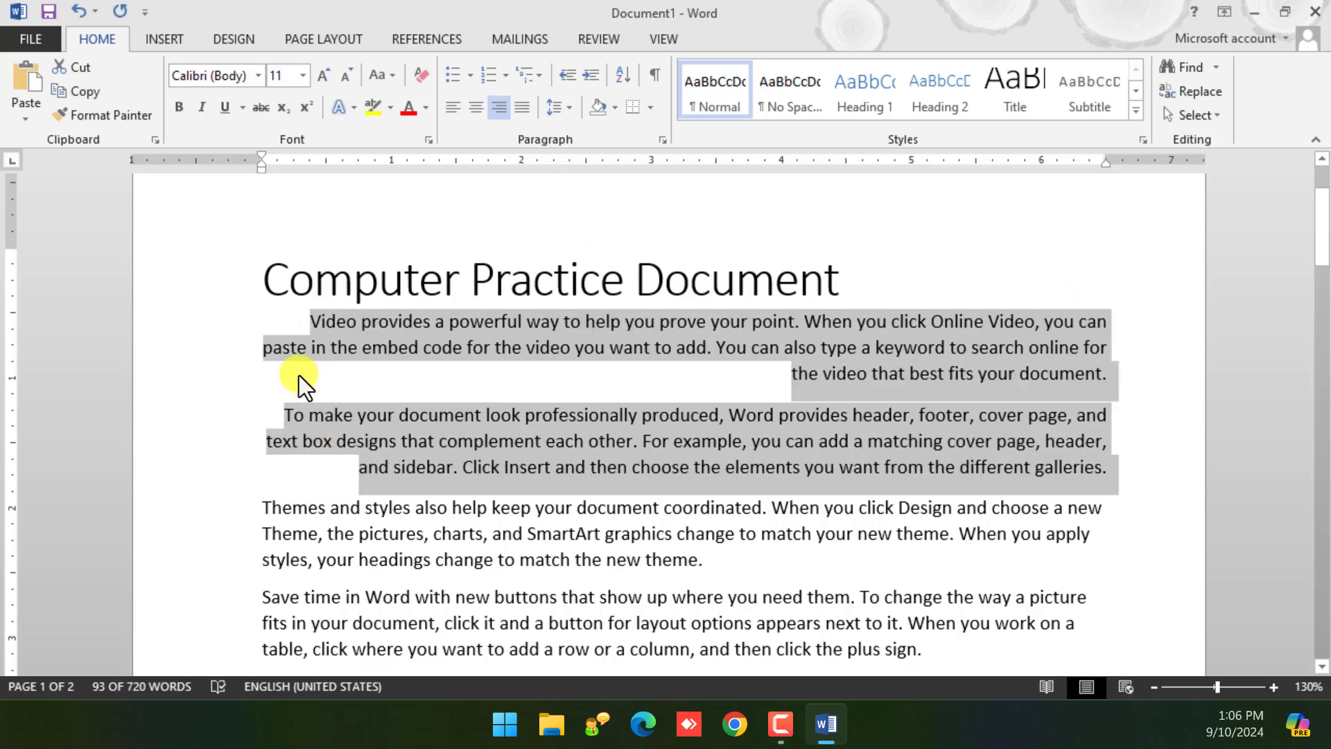
Center the two selected body paragraphs for comparison and return them to justified alignment
left_click(484, 105)
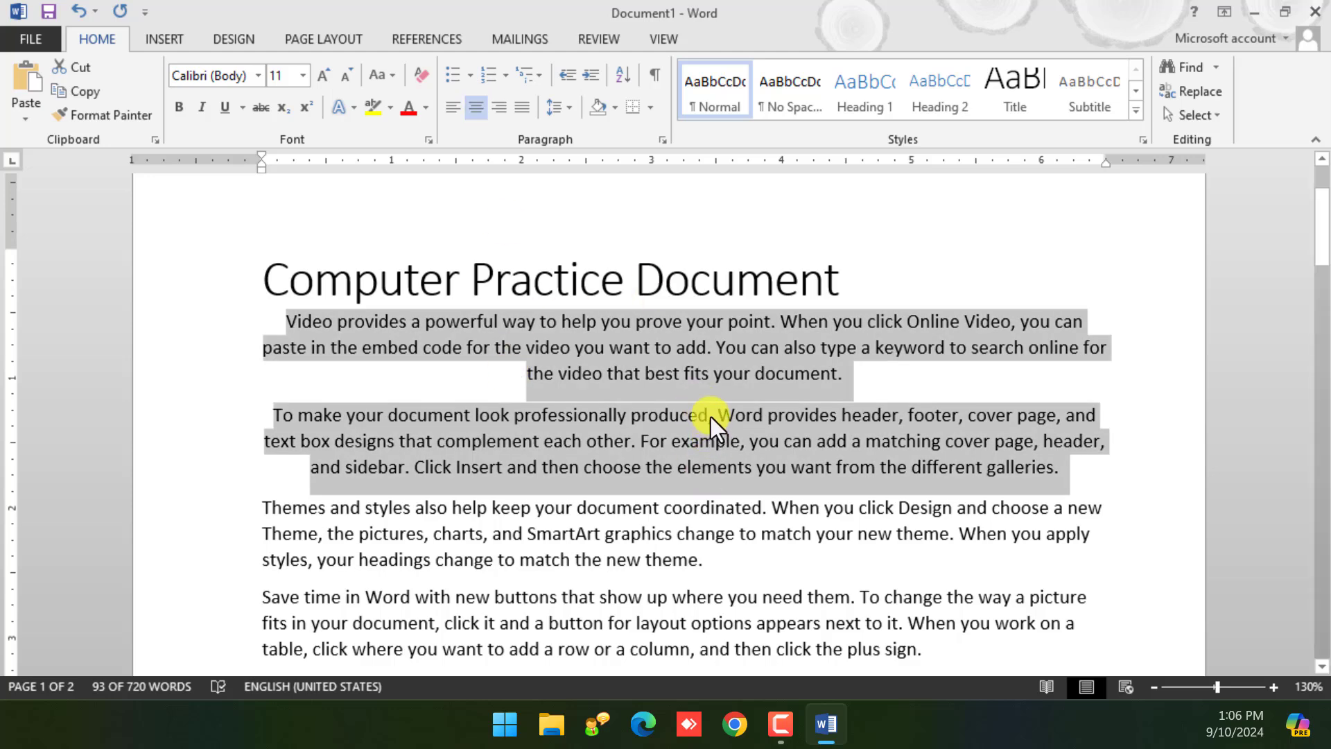
left_click(522, 106)
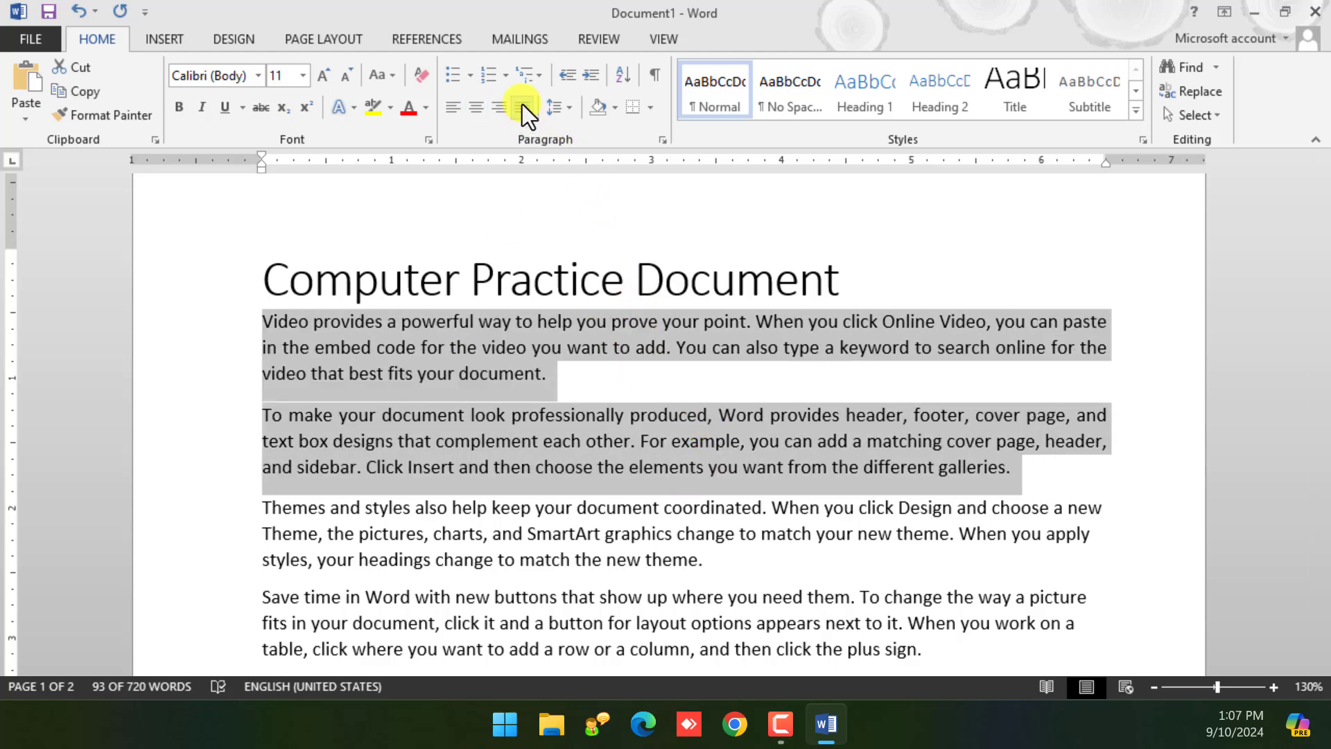
Set the line spacing of the two selected body paragraphs to 1.15 and deselect them
left_click(564, 105)
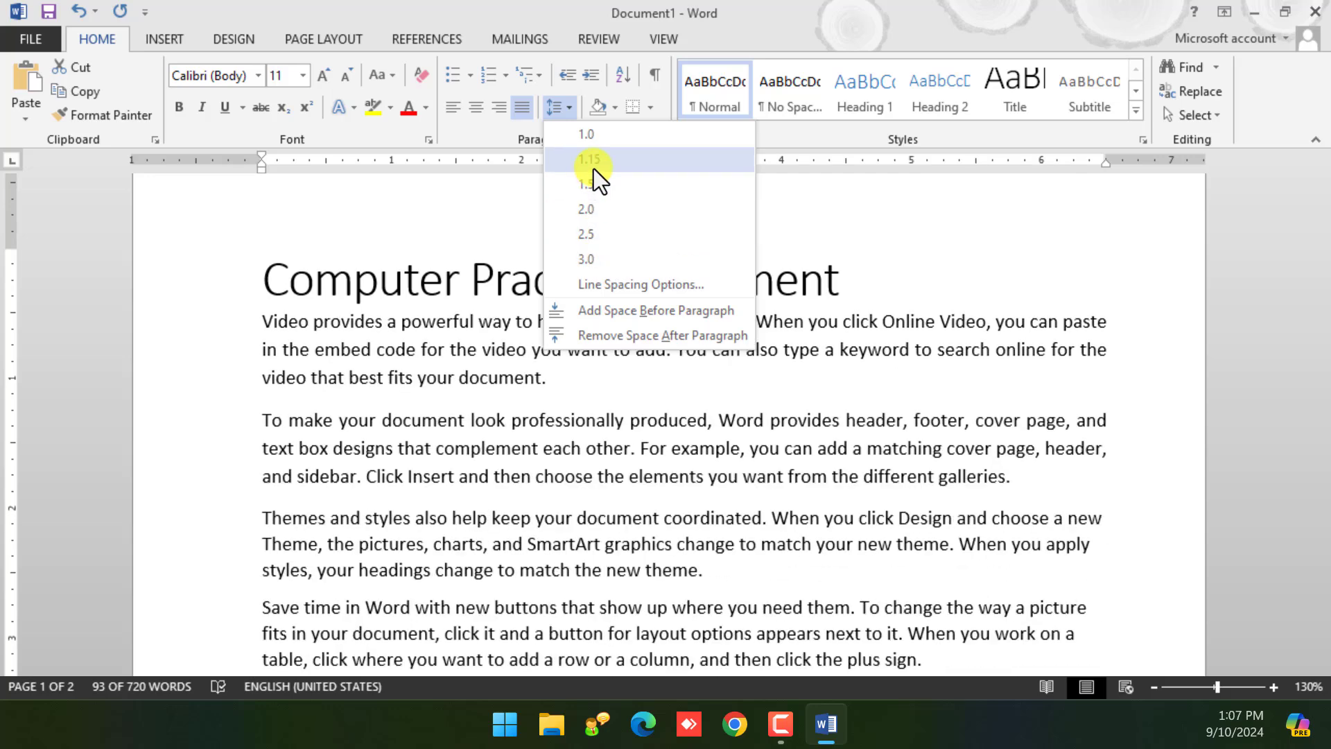
left_click(593, 169)
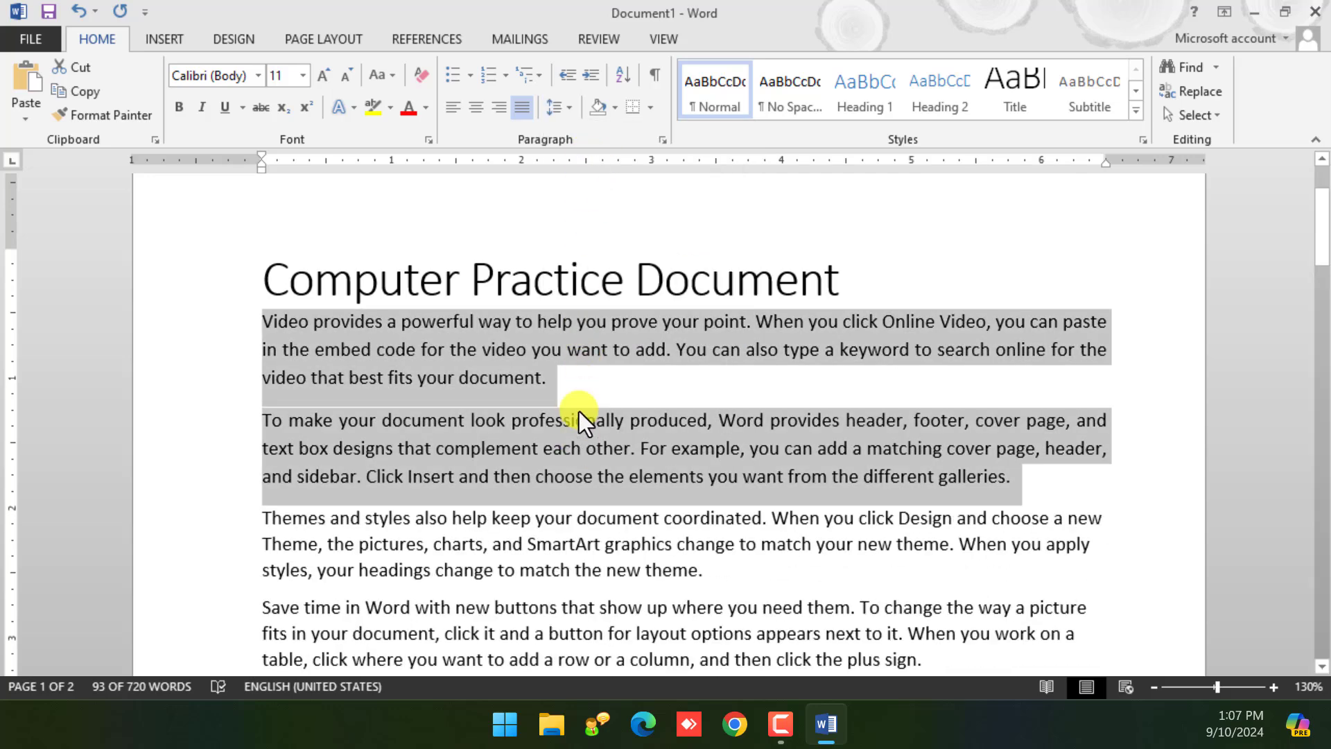
left_click(580, 409)
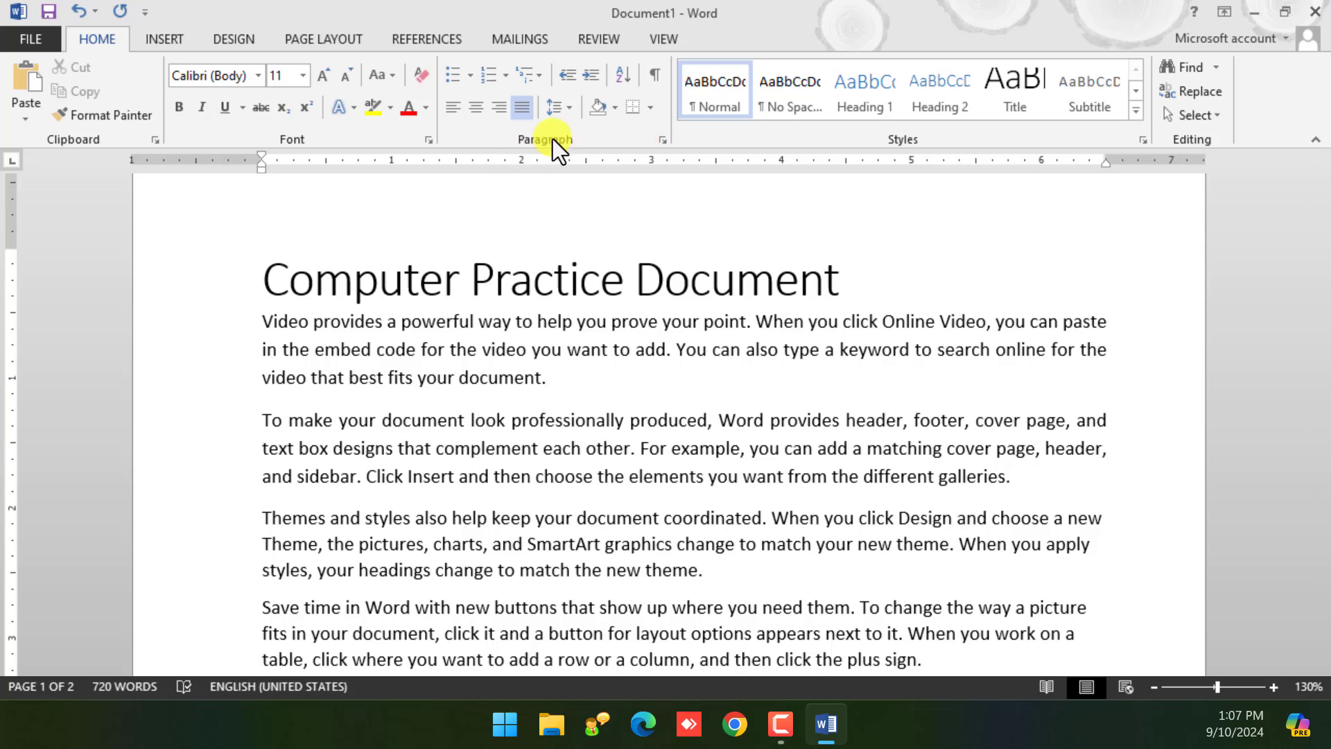
Review the alignment choices and special indent options in the Paragraph settings for the first body paragraph, and close them without changes
left_click(666, 141)
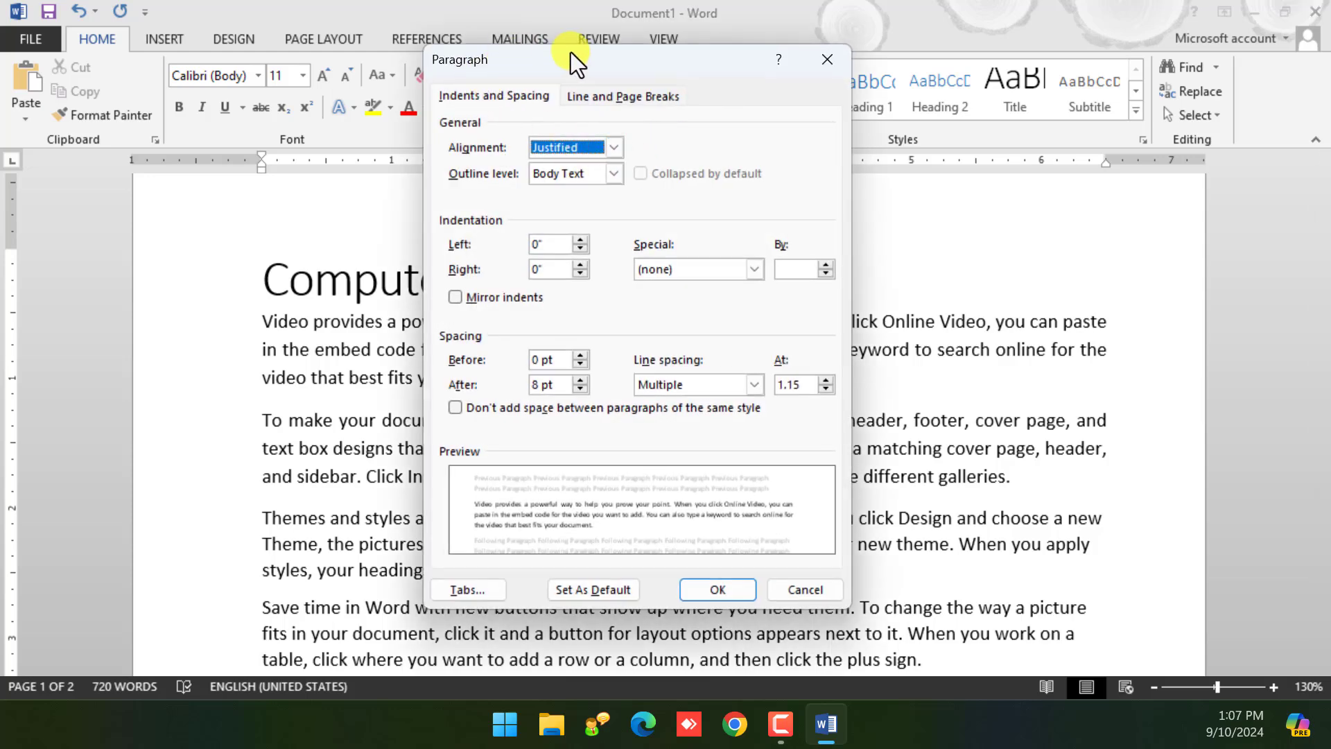
left_click(804, 590)
left_click(315, 40)
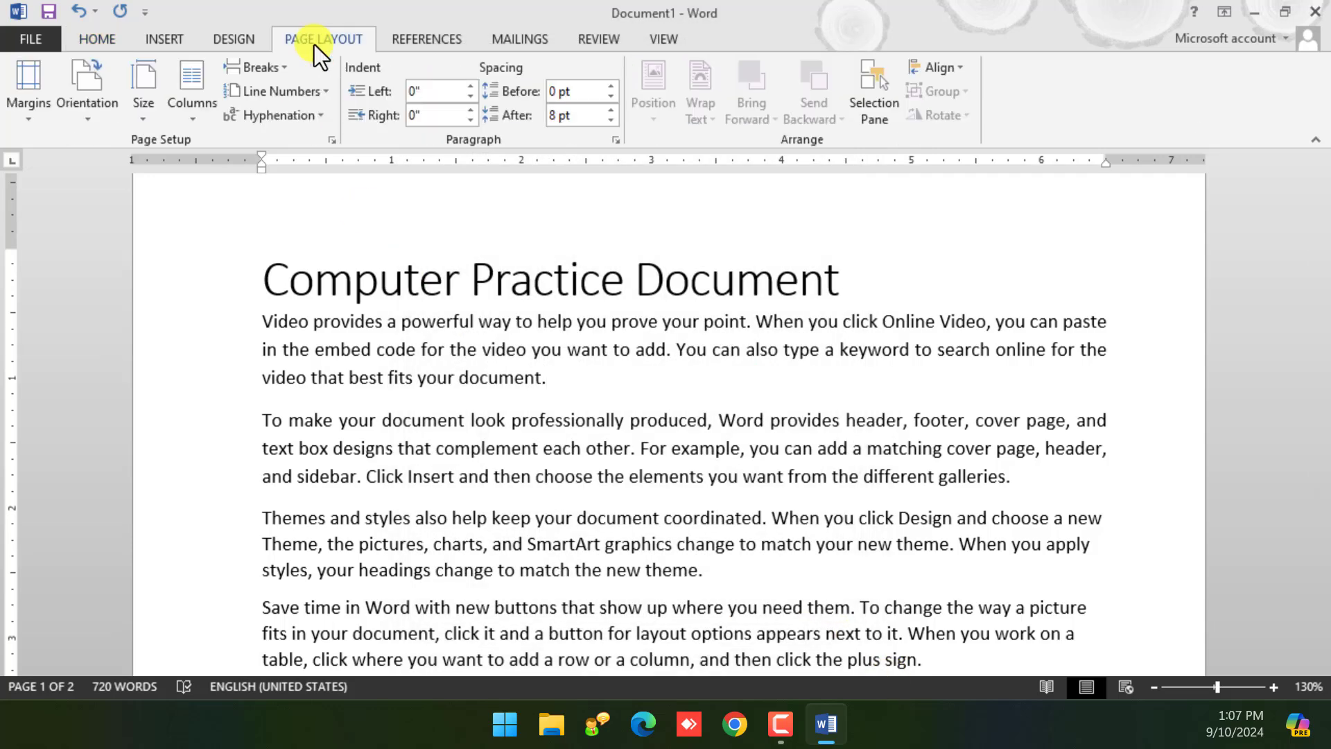
left_click(613, 140)
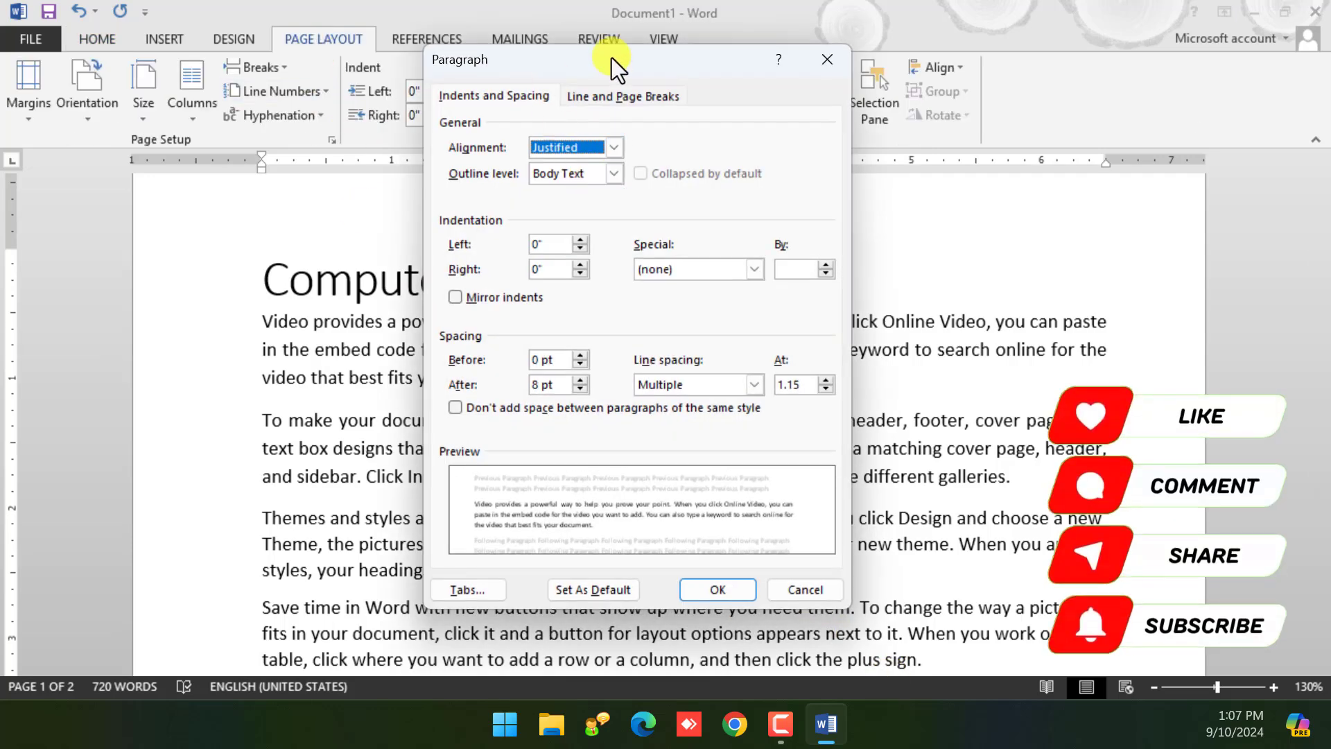
left_click(614, 148)
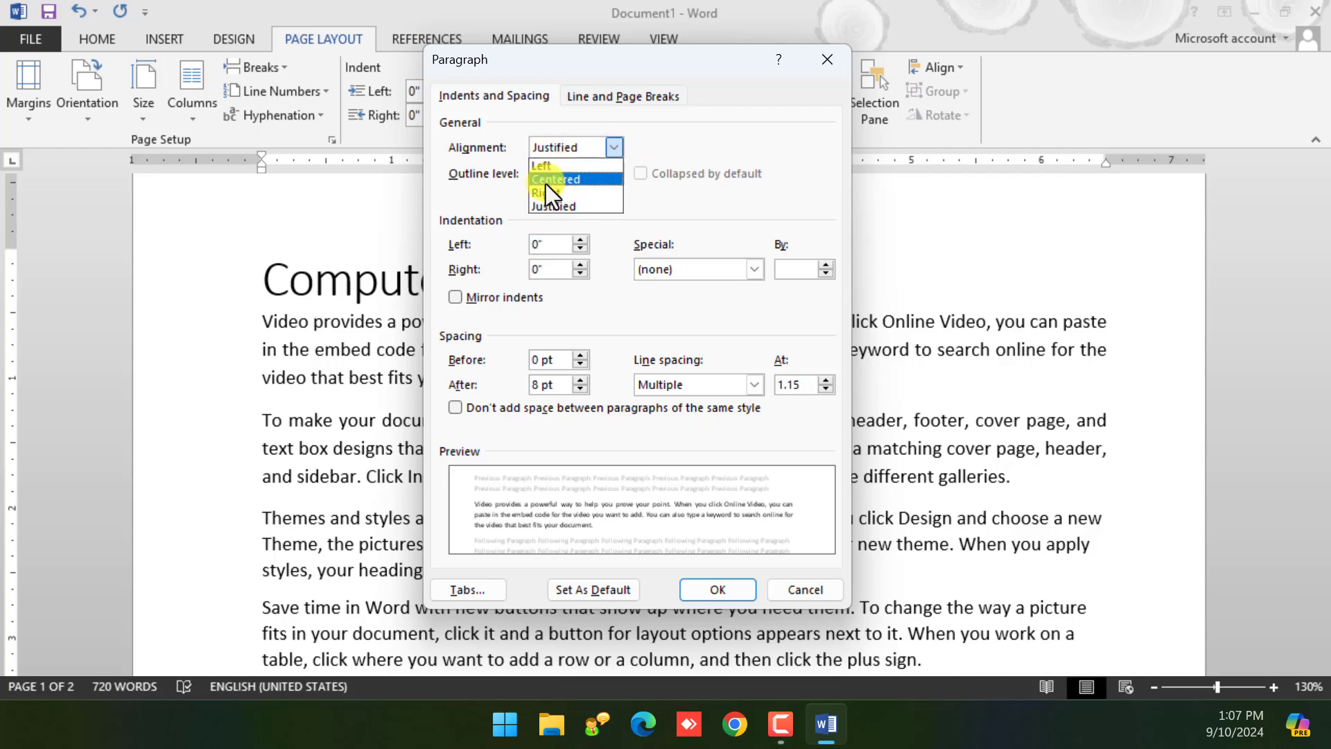
left_click(698, 198)
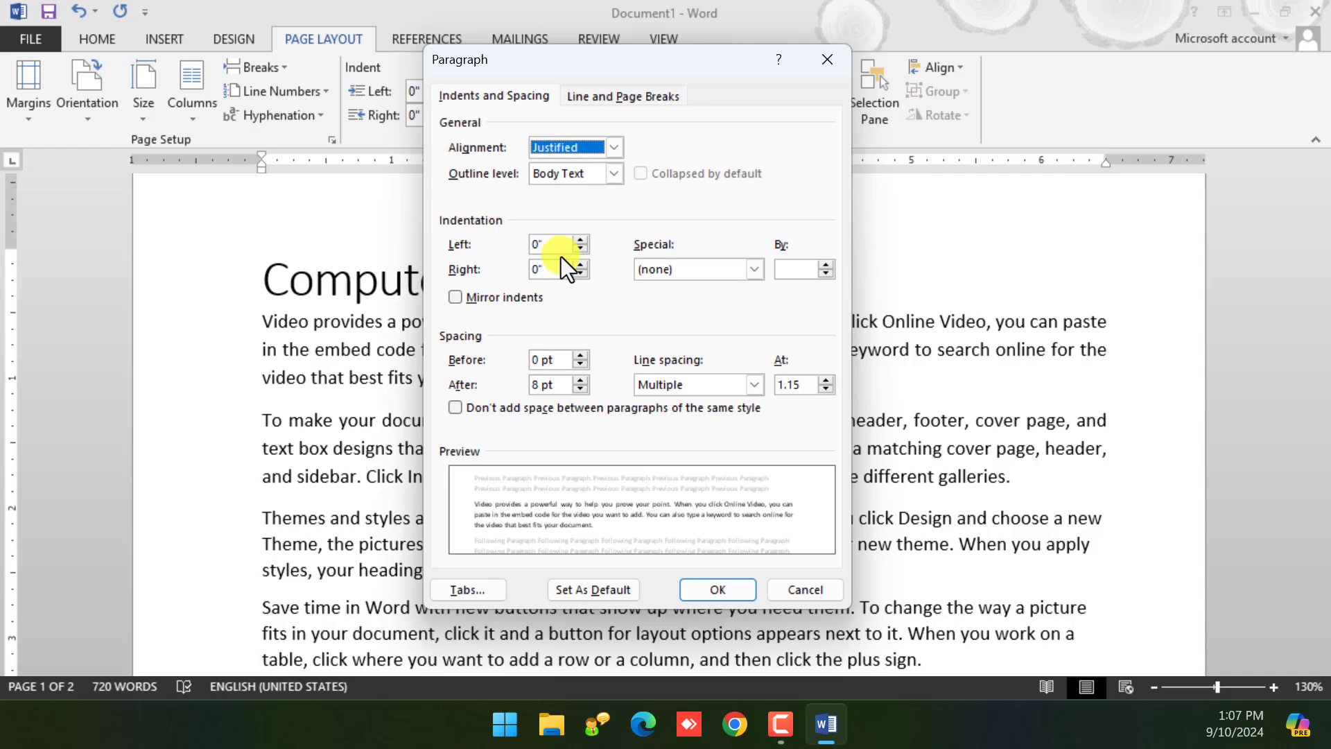
left_click_drag(613, 68, 670, 194)
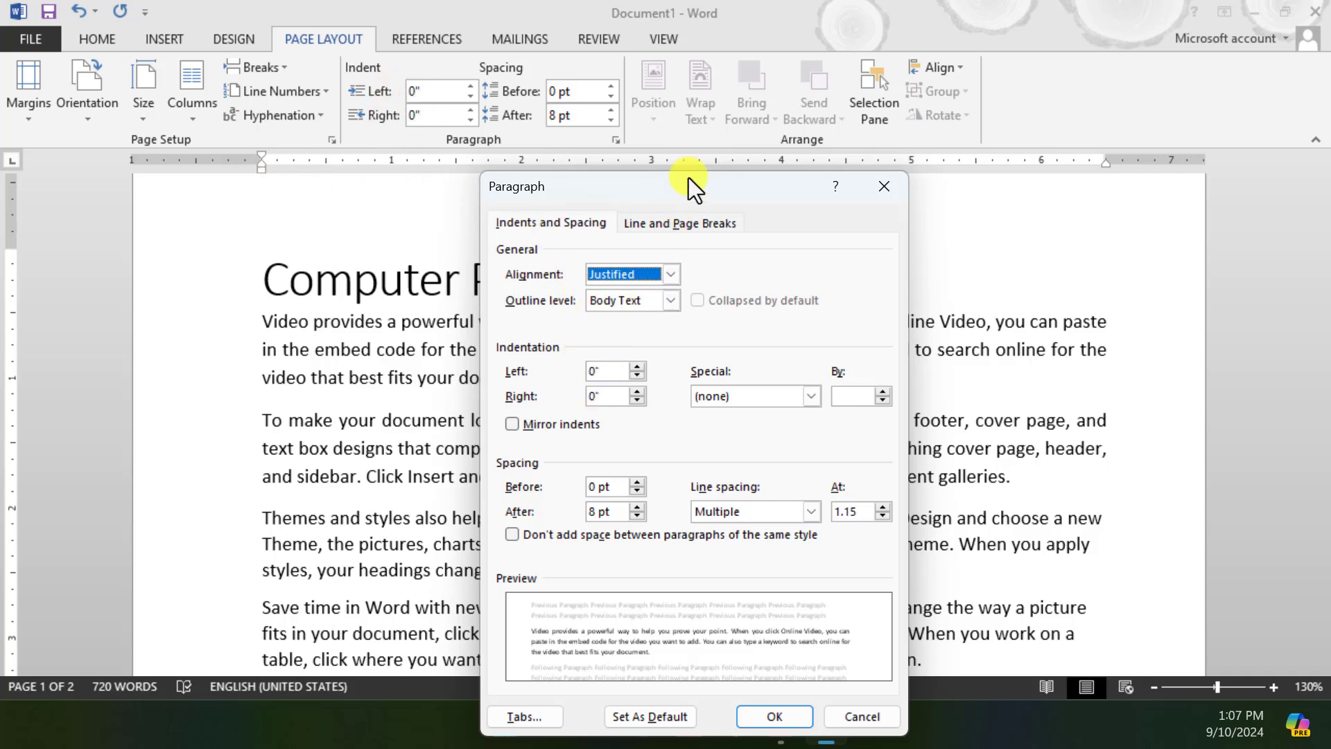
left_click_drag(688, 177, 636, 104)
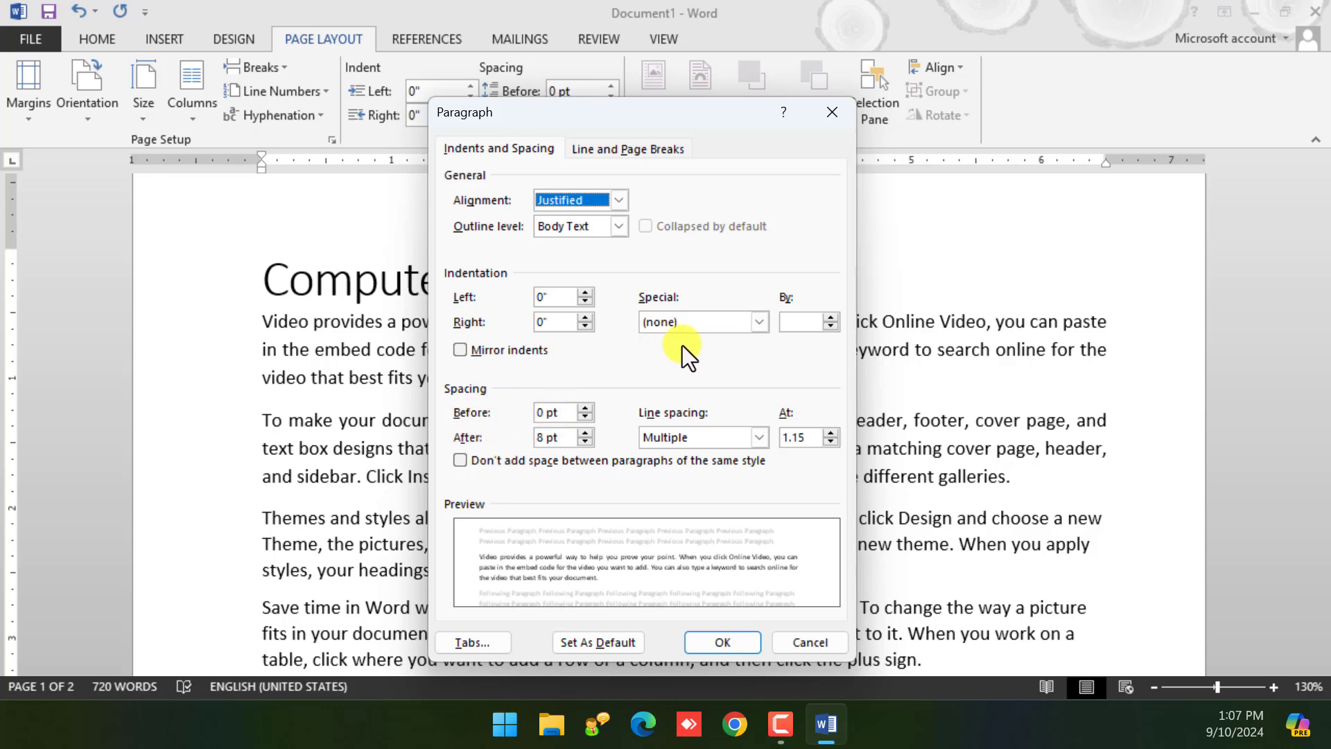
left_click(718, 324)
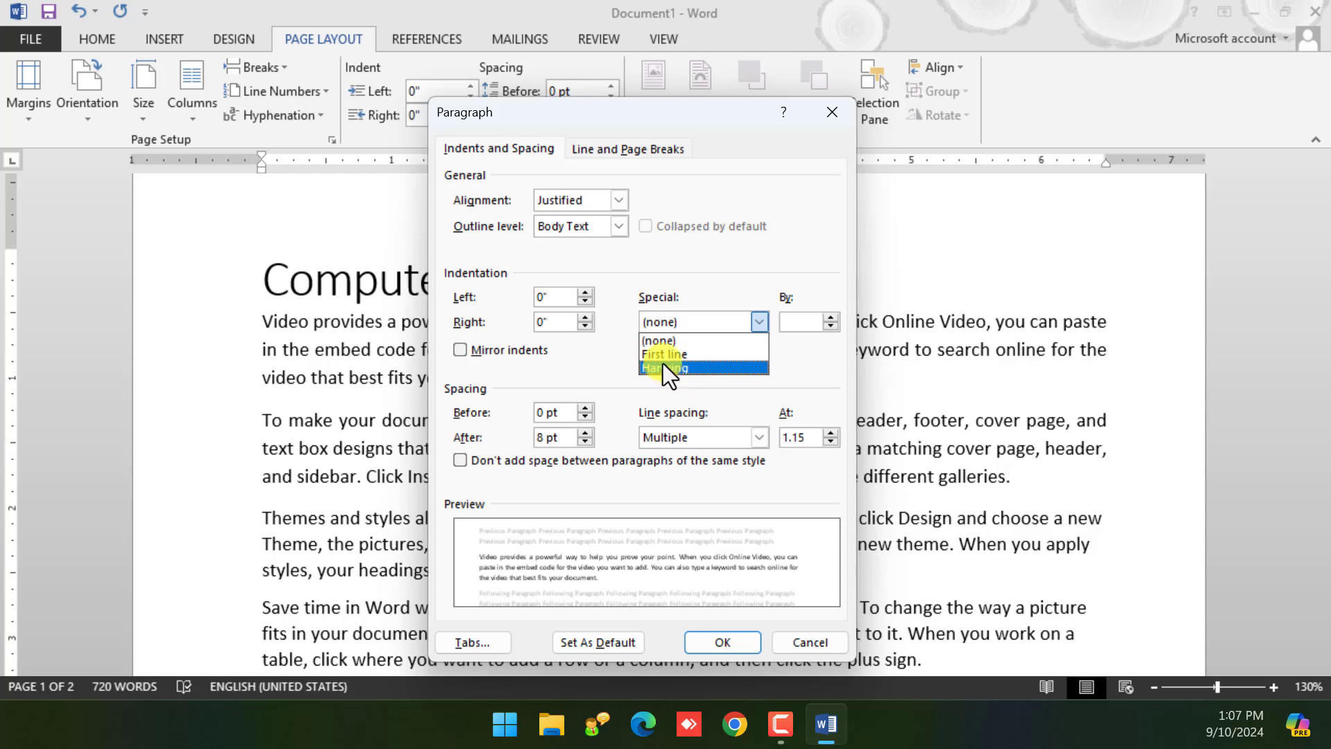
left_click(777, 645)
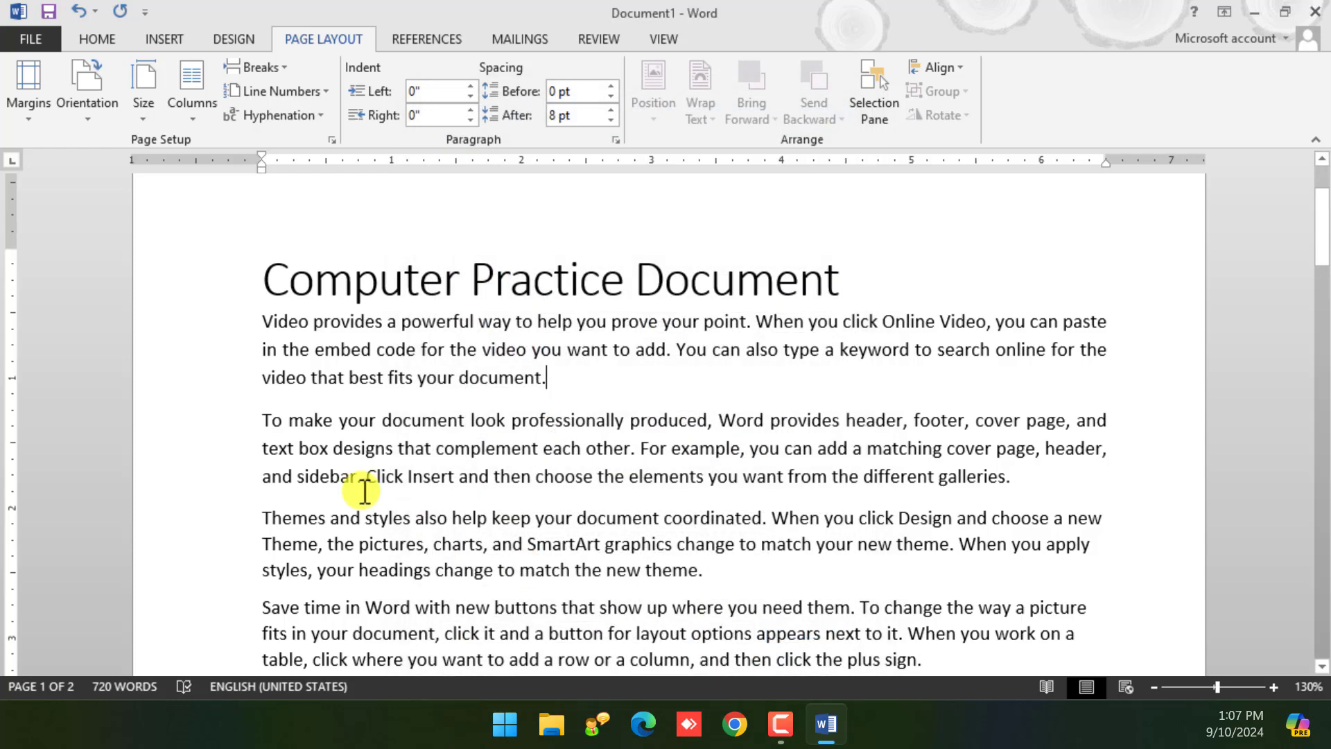
Give the "To make your document look" paragraph below the first body paragraph a first-line indent of 1"
left_click(262, 418)
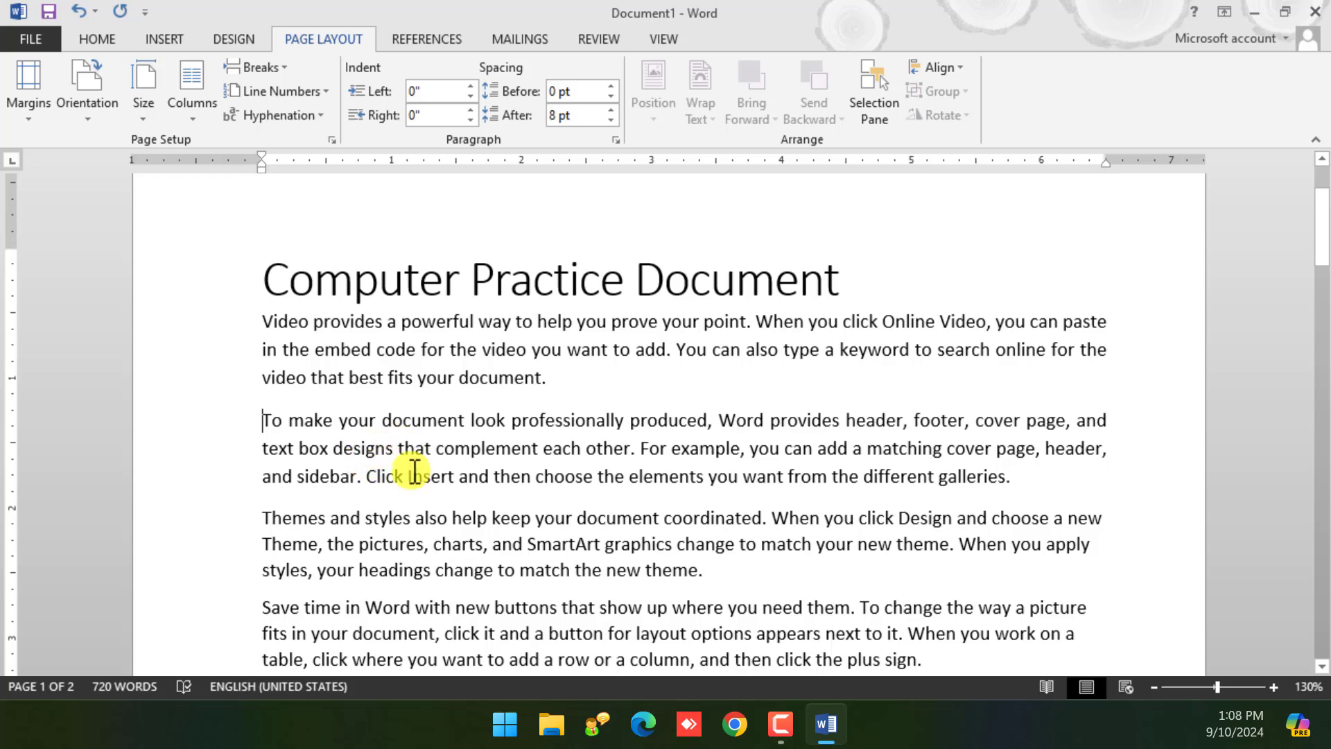
left_click(615, 140)
left_click(702, 323)
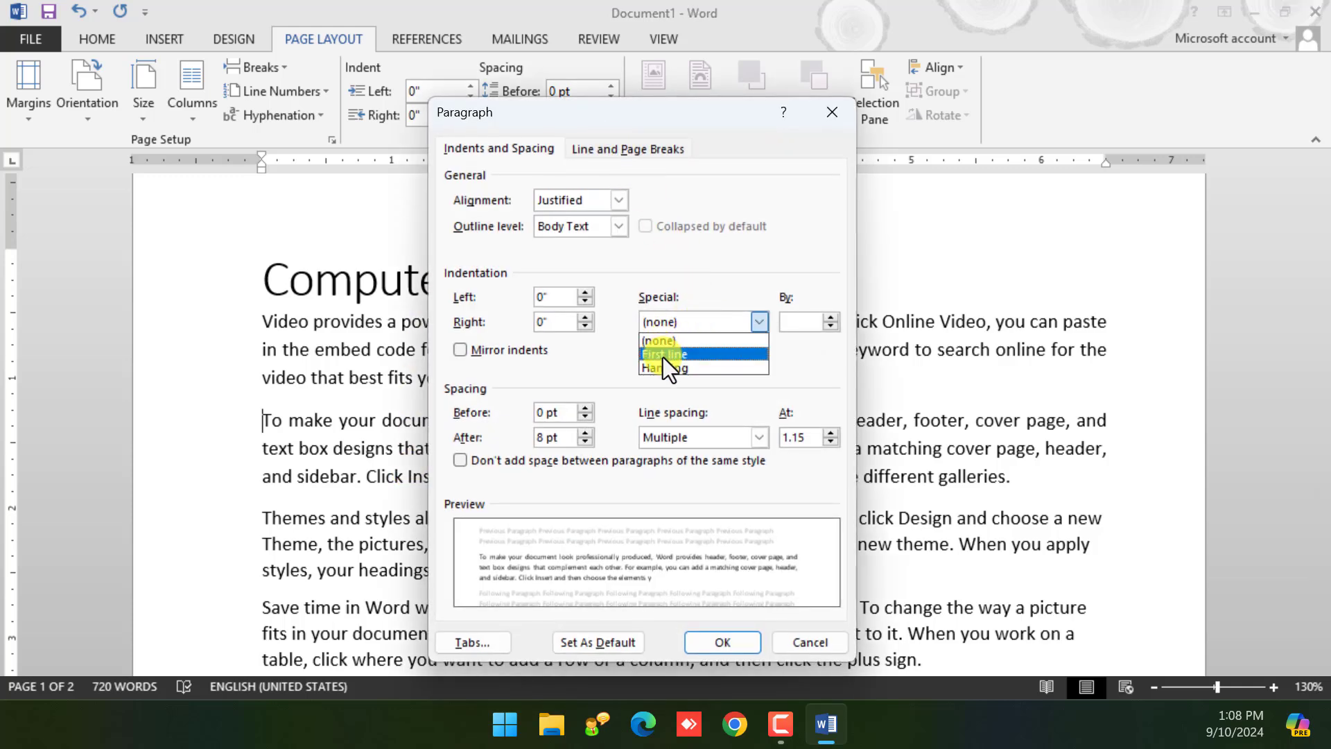
left_click(663, 356)
left_click(830, 315)
left_click(830, 316)
left_click(830, 316)
left_click(830, 316)
left_click(830, 315)
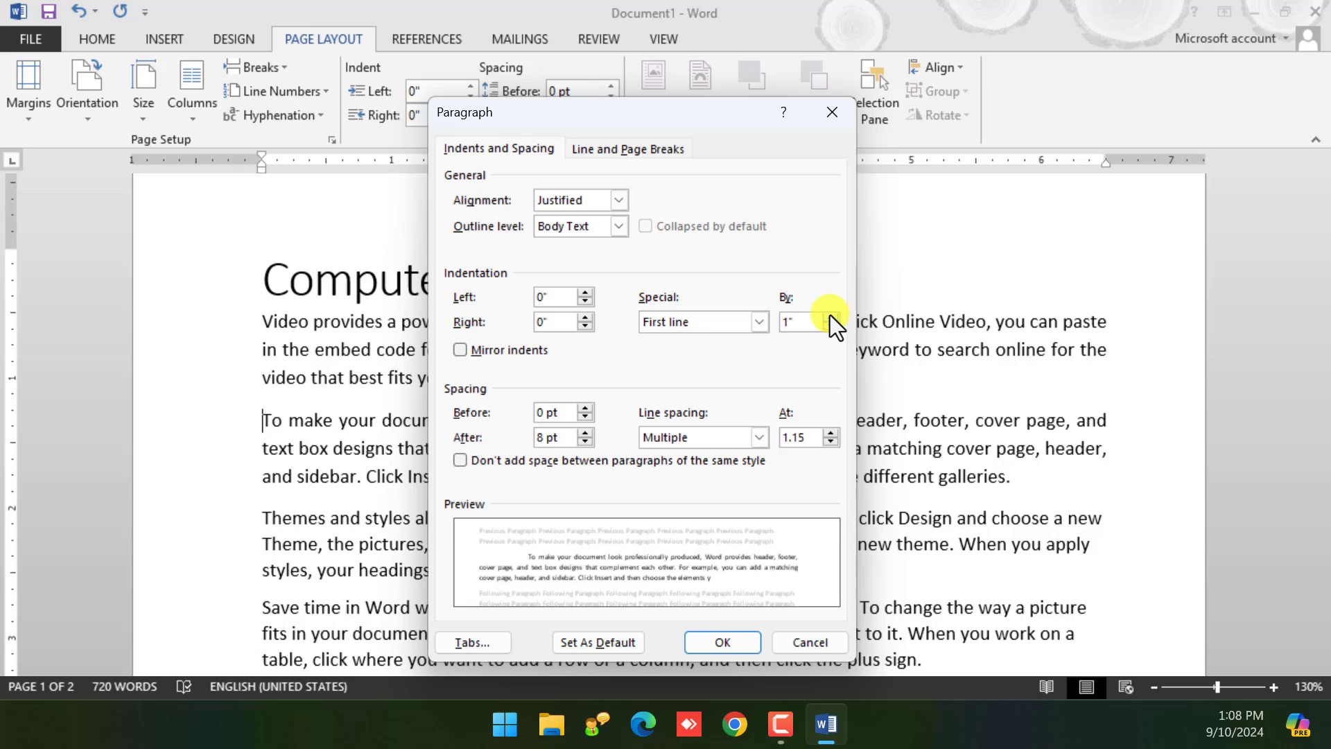
left_click(738, 644)
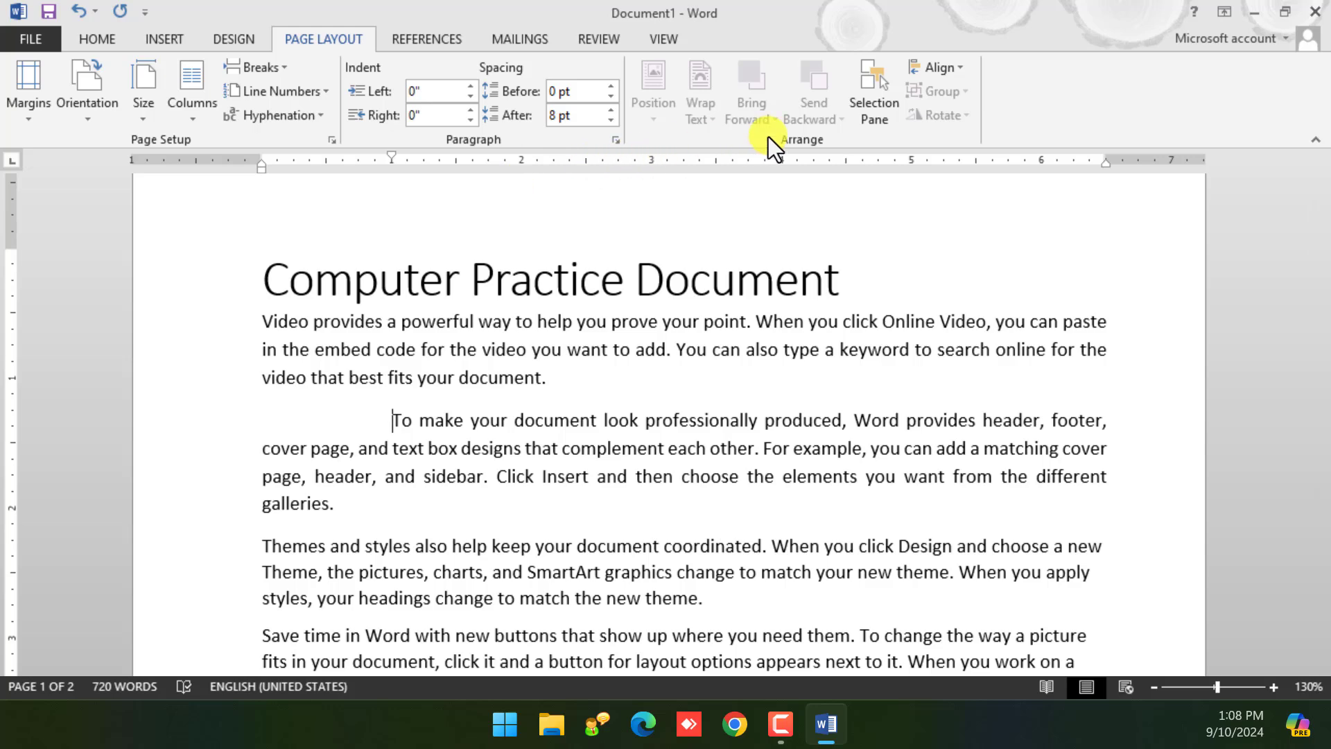
Remove the special indent from the second body paragraph by setting it to (none)
left_click(614, 140)
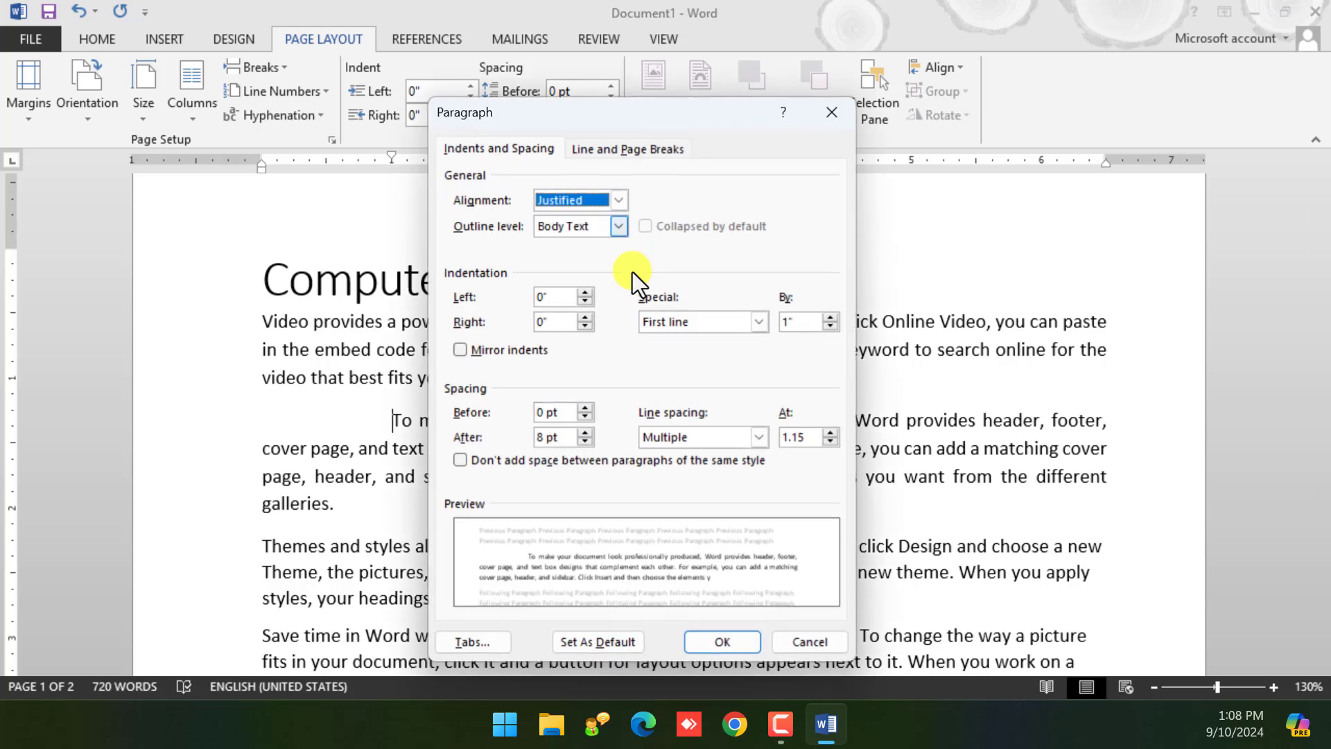
left_click(826, 326)
left_click(765, 322)
left_click(685, 335)
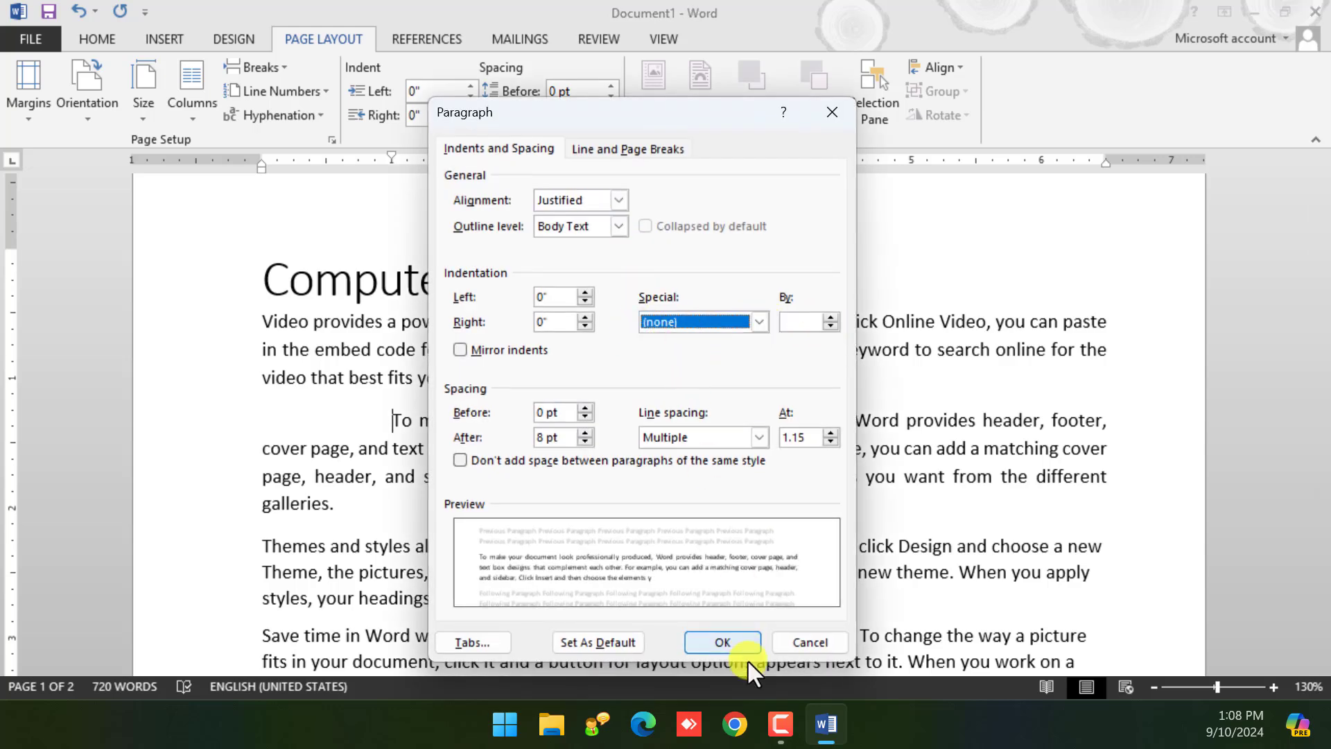
left_click(725, 639)
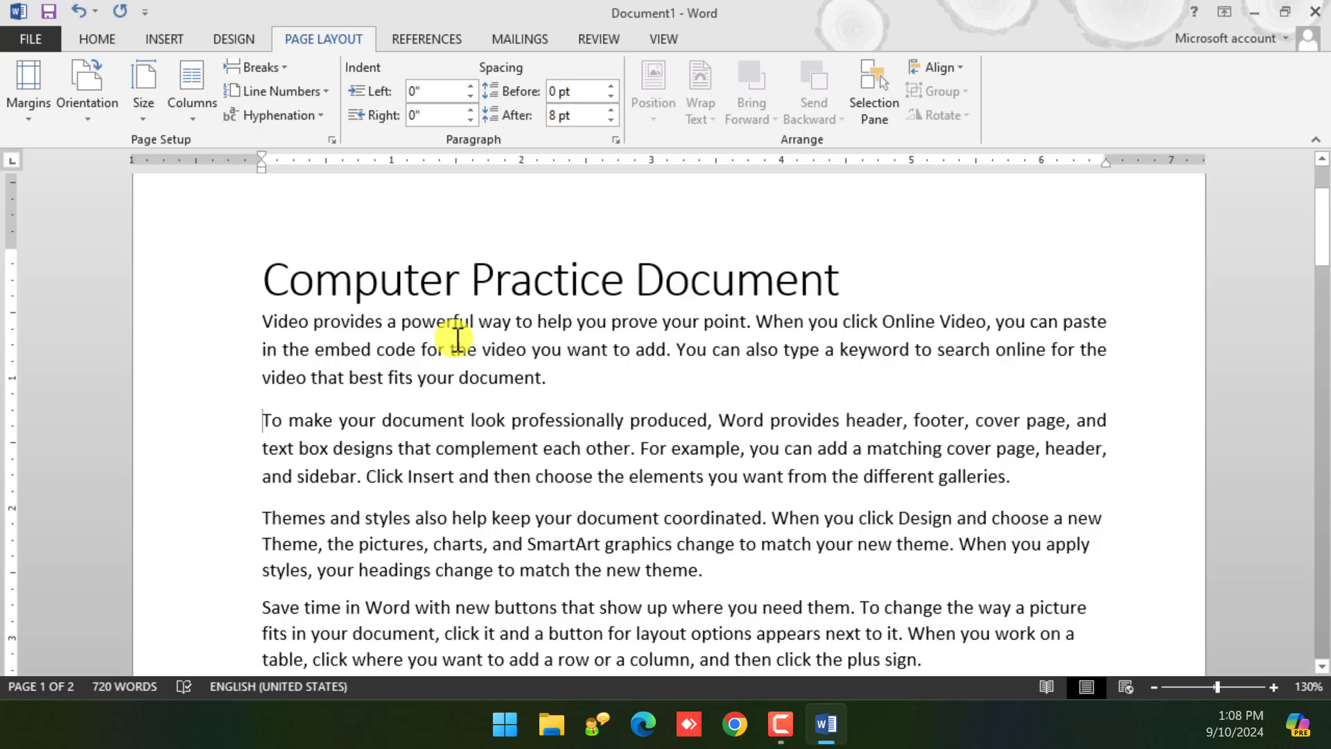
Apply a first-line indent to the second body paragraph at the default 0.5"
left_click(614, 139)
left_click(713, 323)
left_click(691, 347)
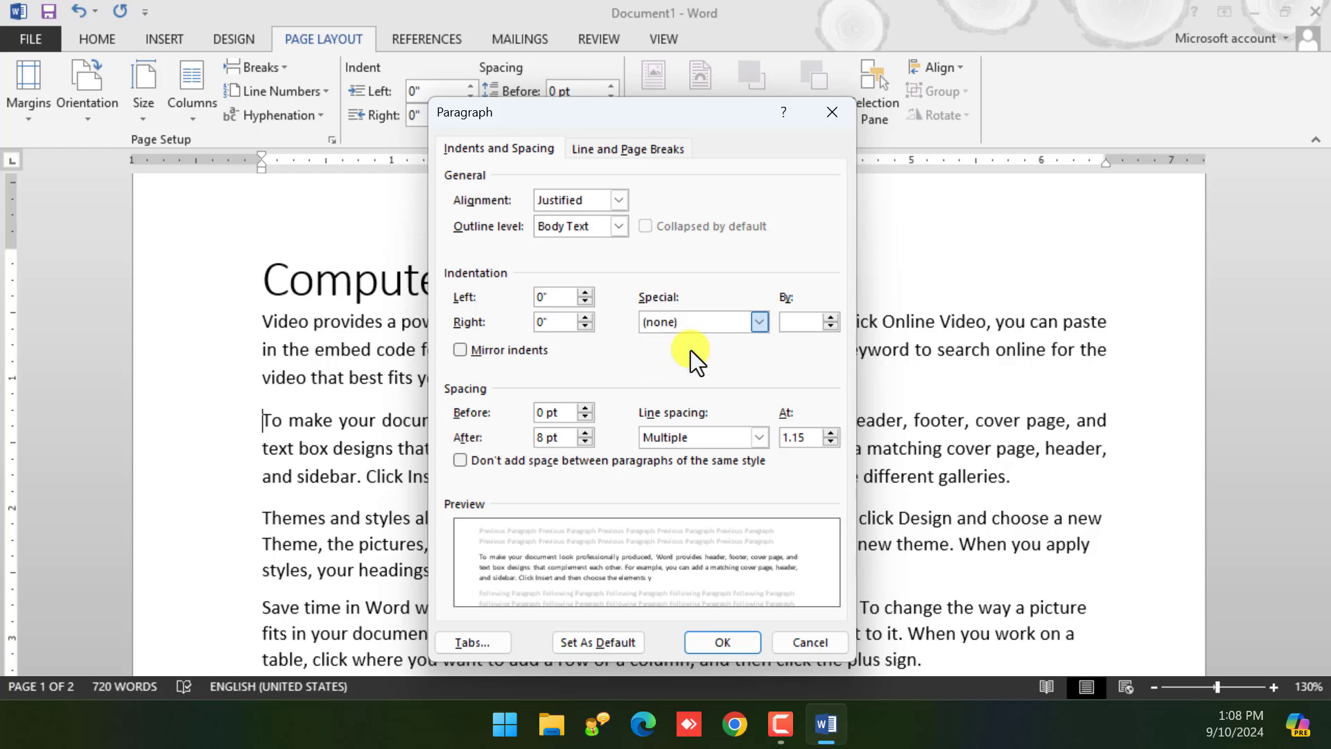
left_click(734, 638)
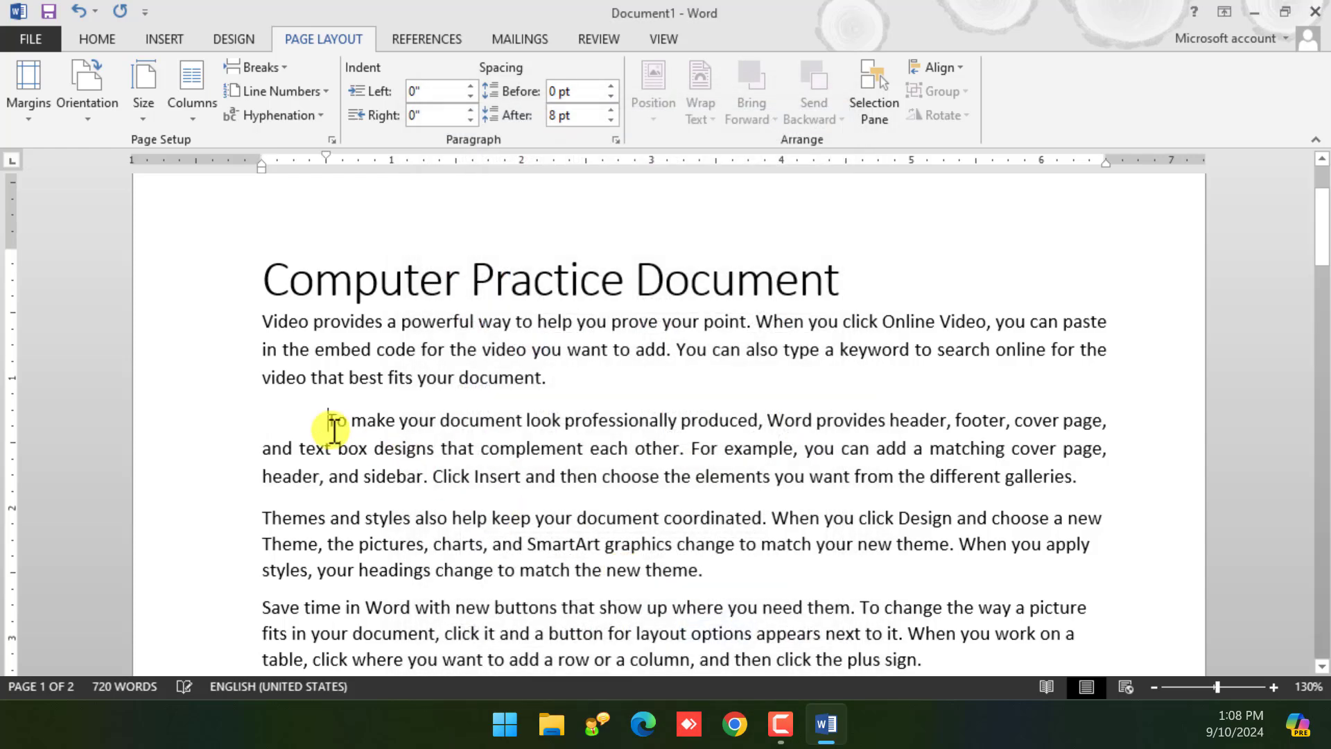
Select the first six body paragraphs below the title and apply a 0.5" first-line indent to all of them
left_click(258, 327)
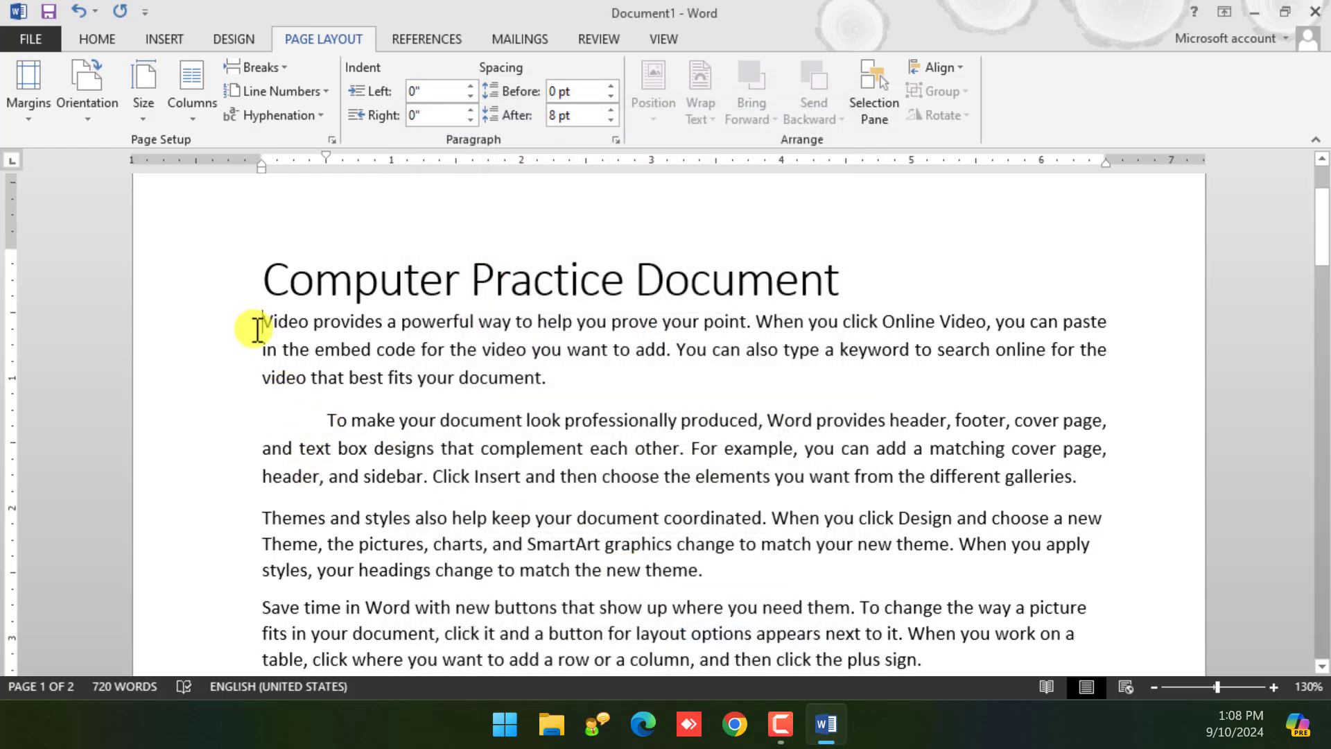
left_click_drag(258, 327, 425, 627)
scroll(416, 624, "down", 5)
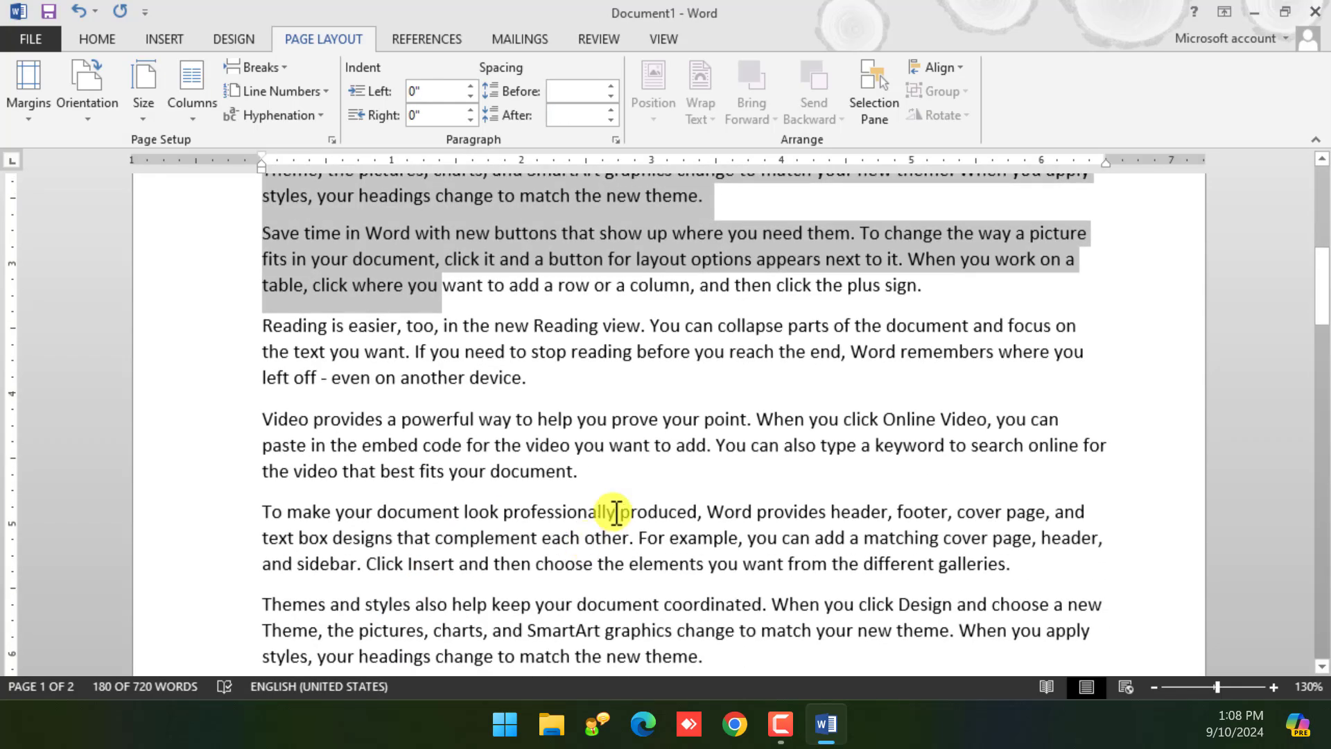
left_click_drag(616, 513, 580, 478)
scroll(546, 505, "up", 4)
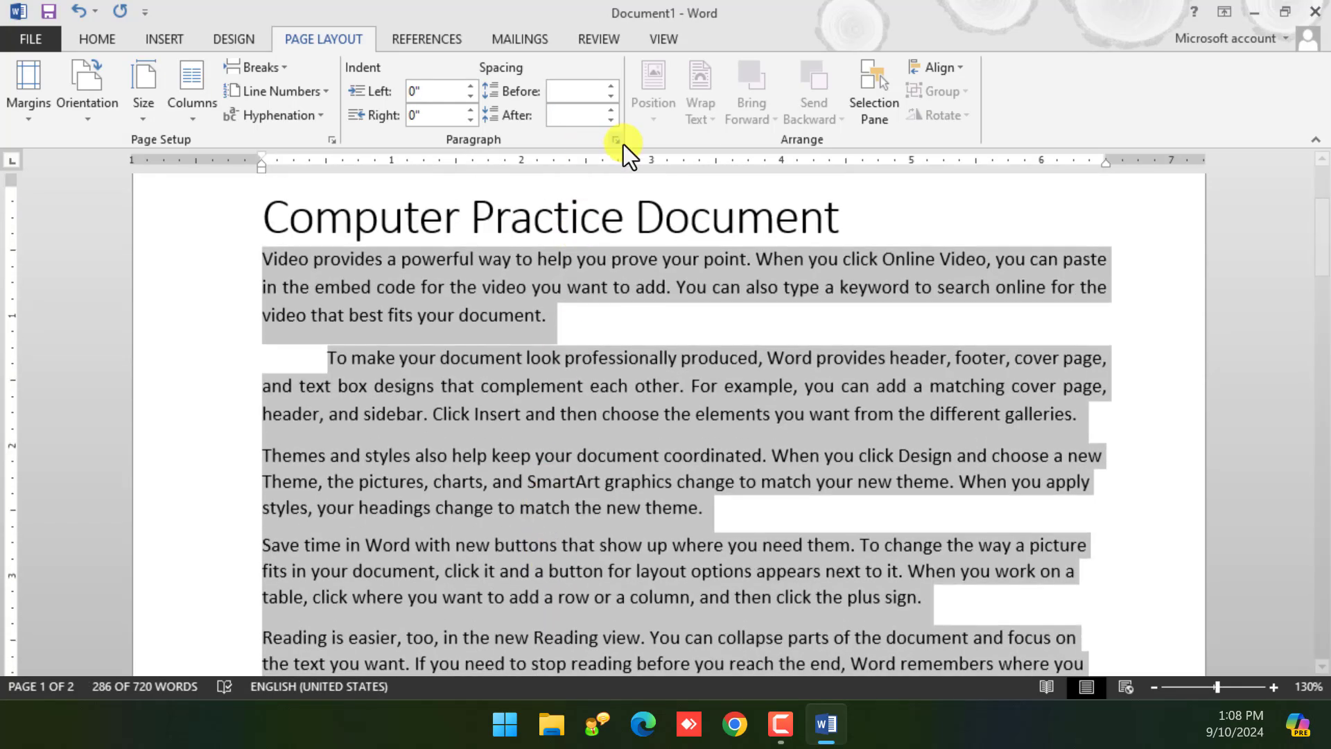
left_click(616, 140)
left_click(700, 330)
left_click(709, 348)
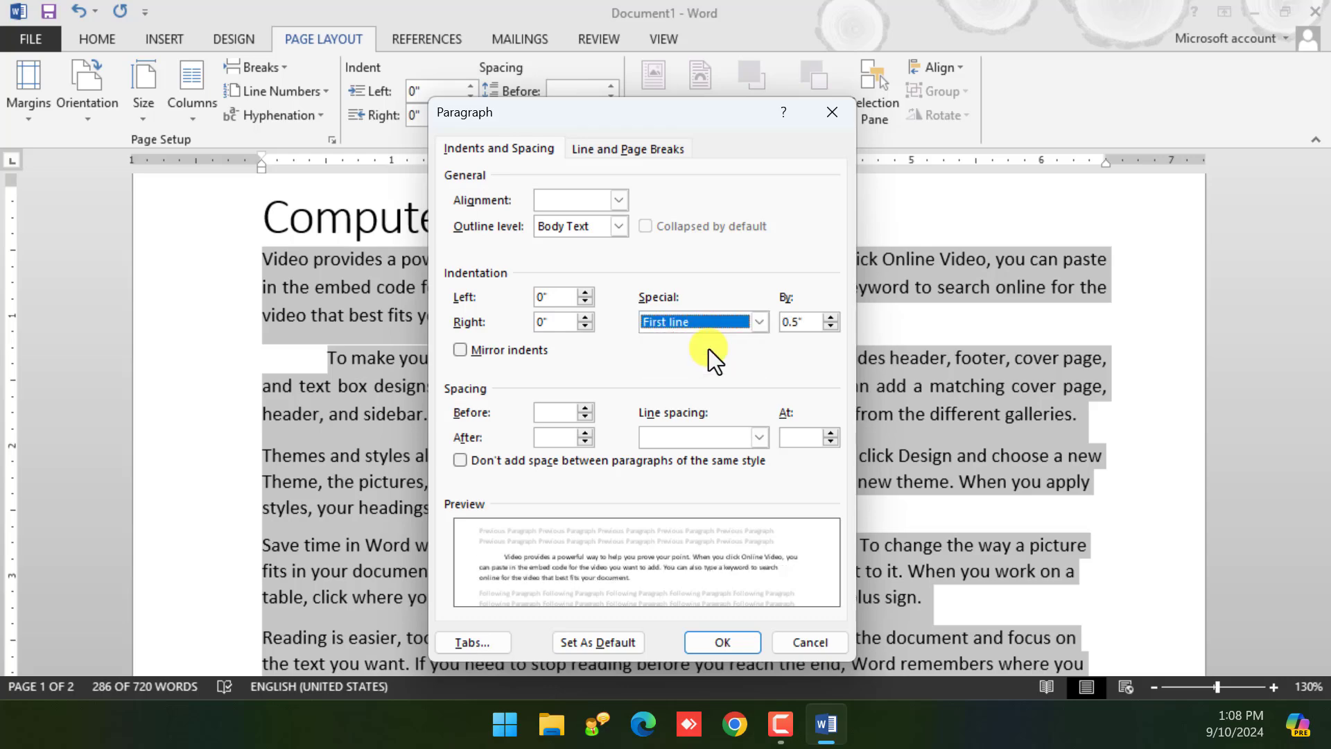
left_click(743, 636)
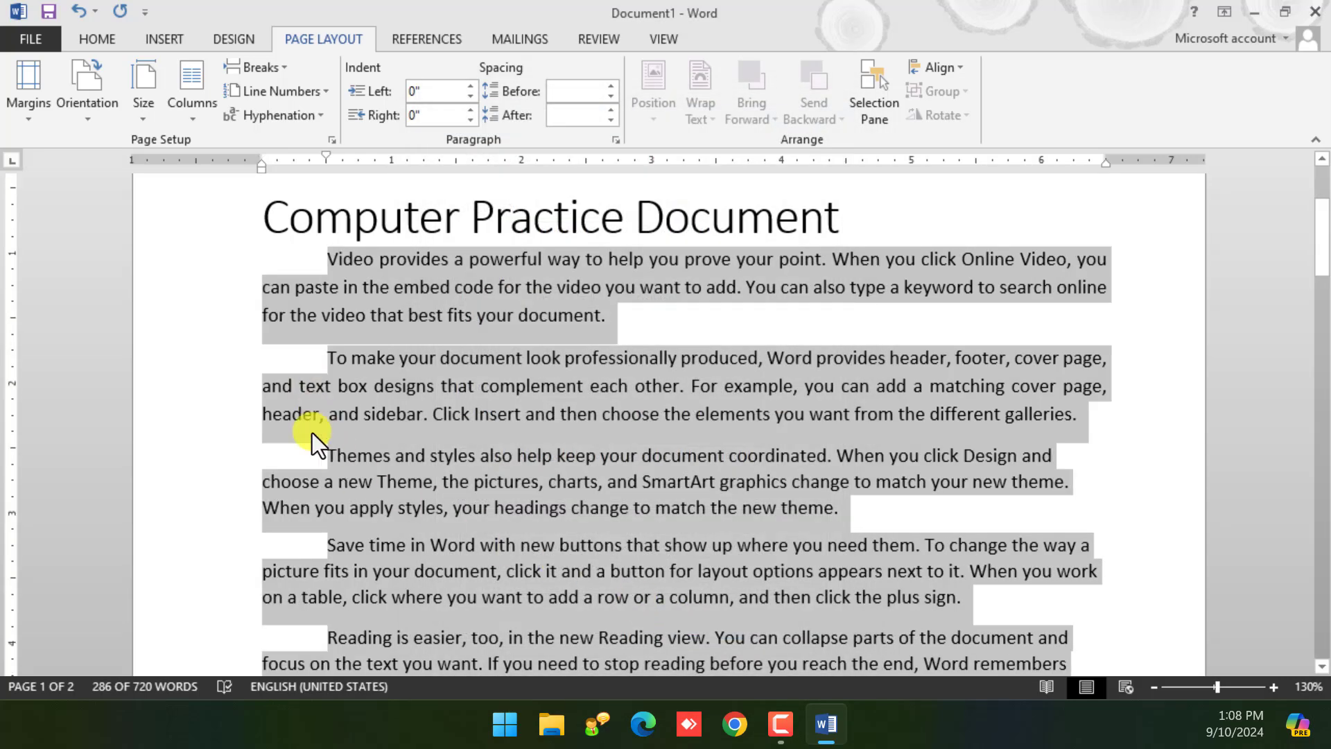
scroll(312, 432, "down", 5)
scroll(310, 463, "up", 5)
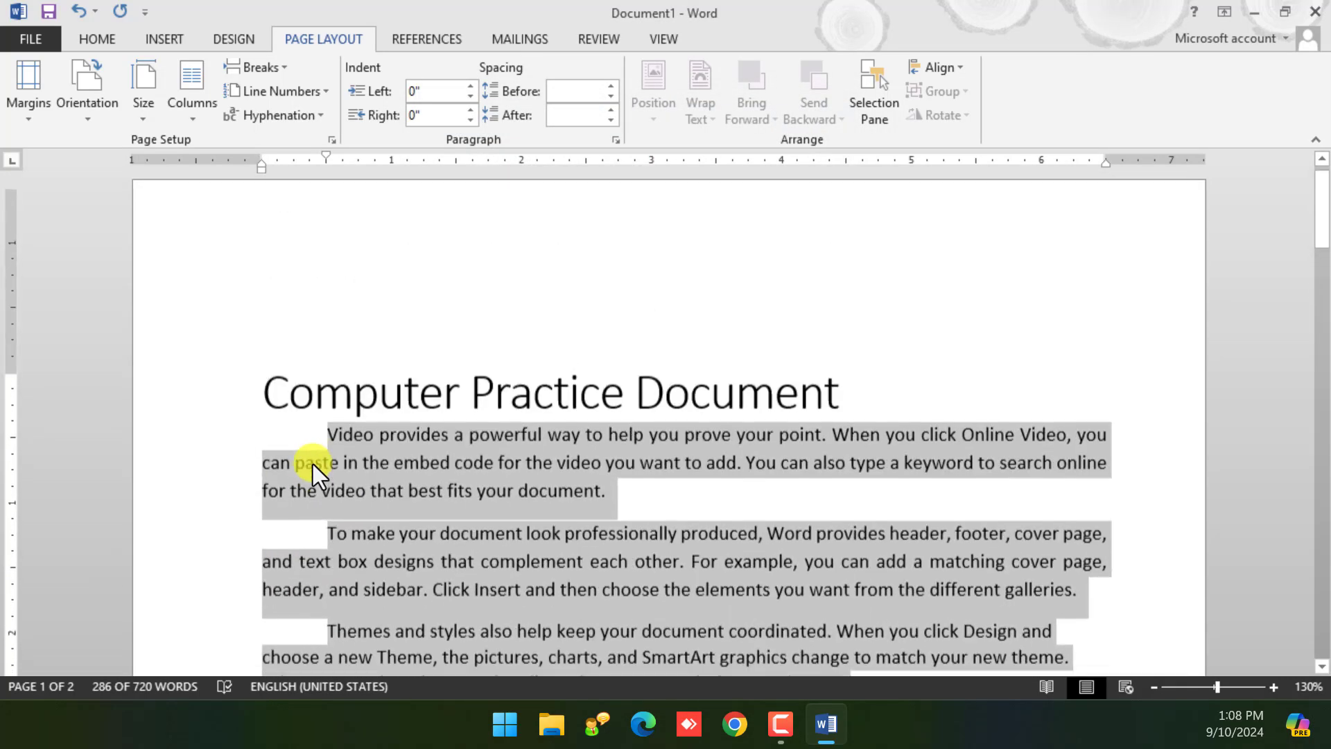
Change the special indent of the six selected body paragraphs to a 0.5" hanging indent and deselect them
left_click(616, 140)
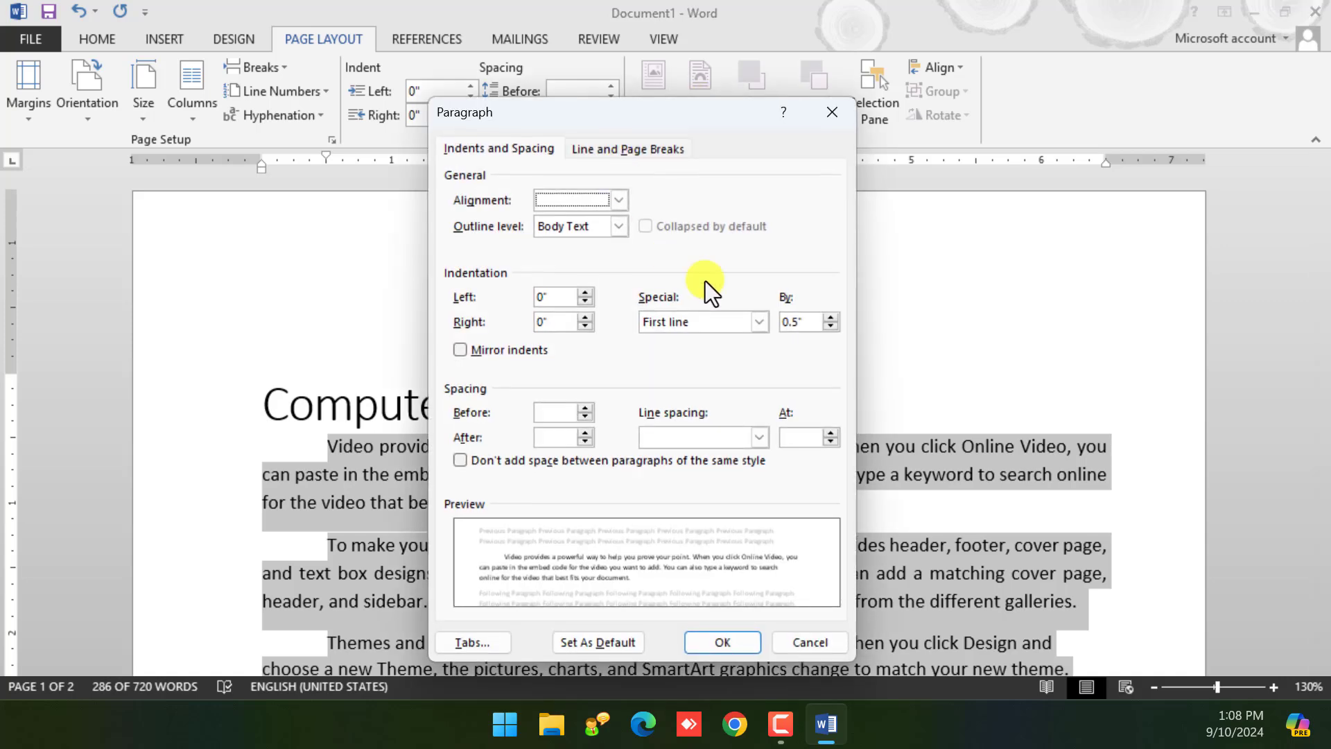
left_click(760, 324)
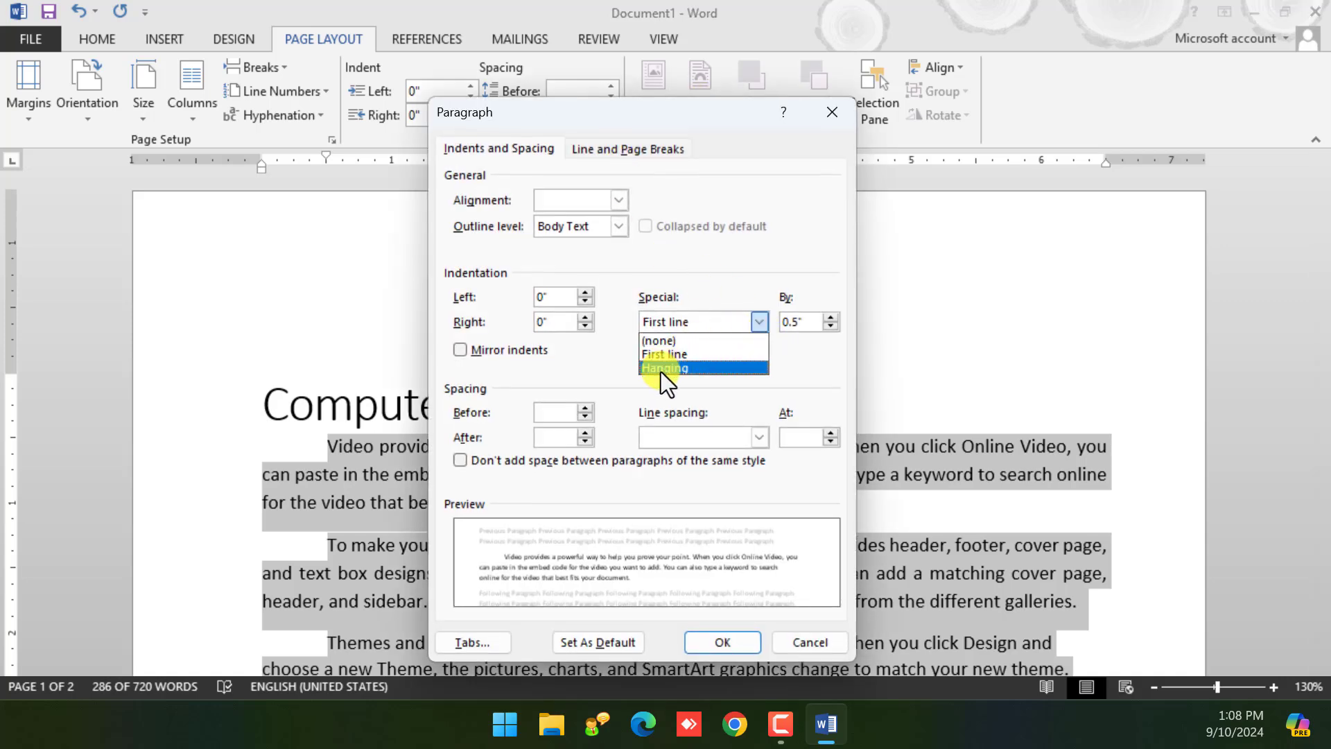
left_click(660, 368)
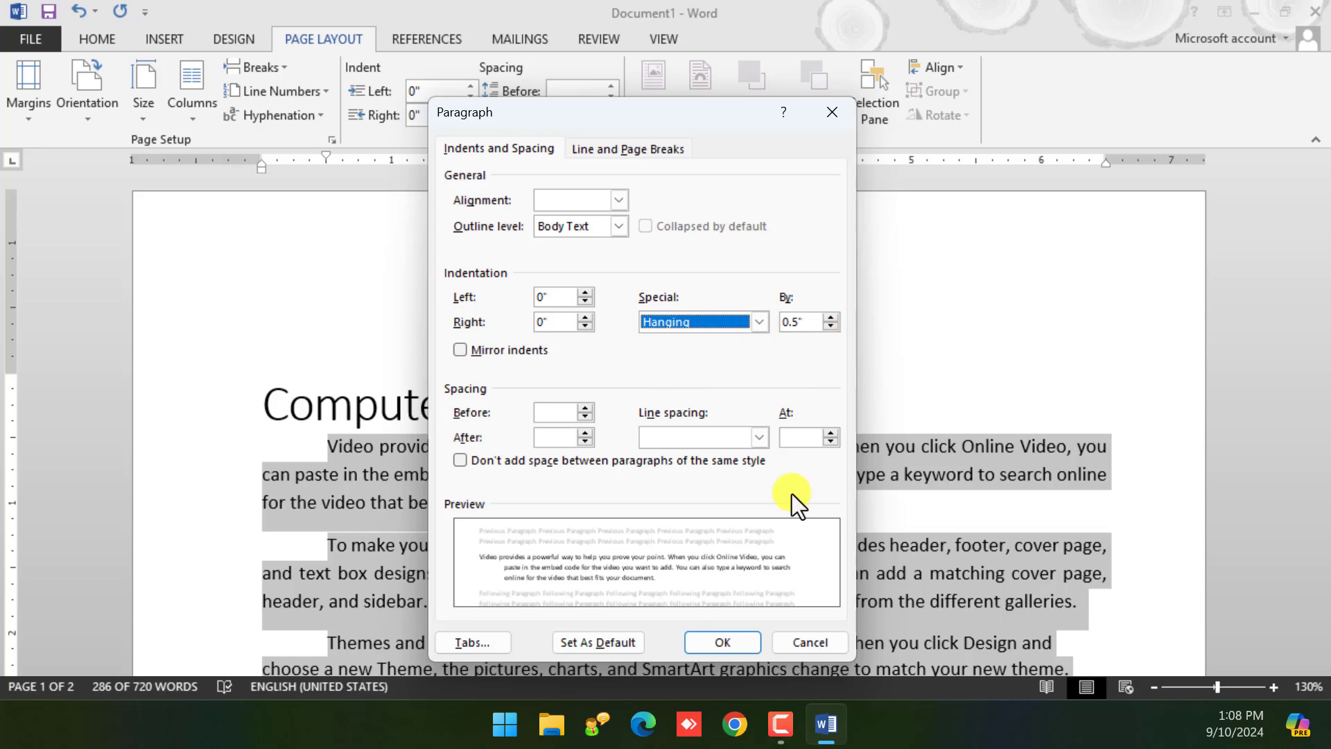
left_click(743, 644)
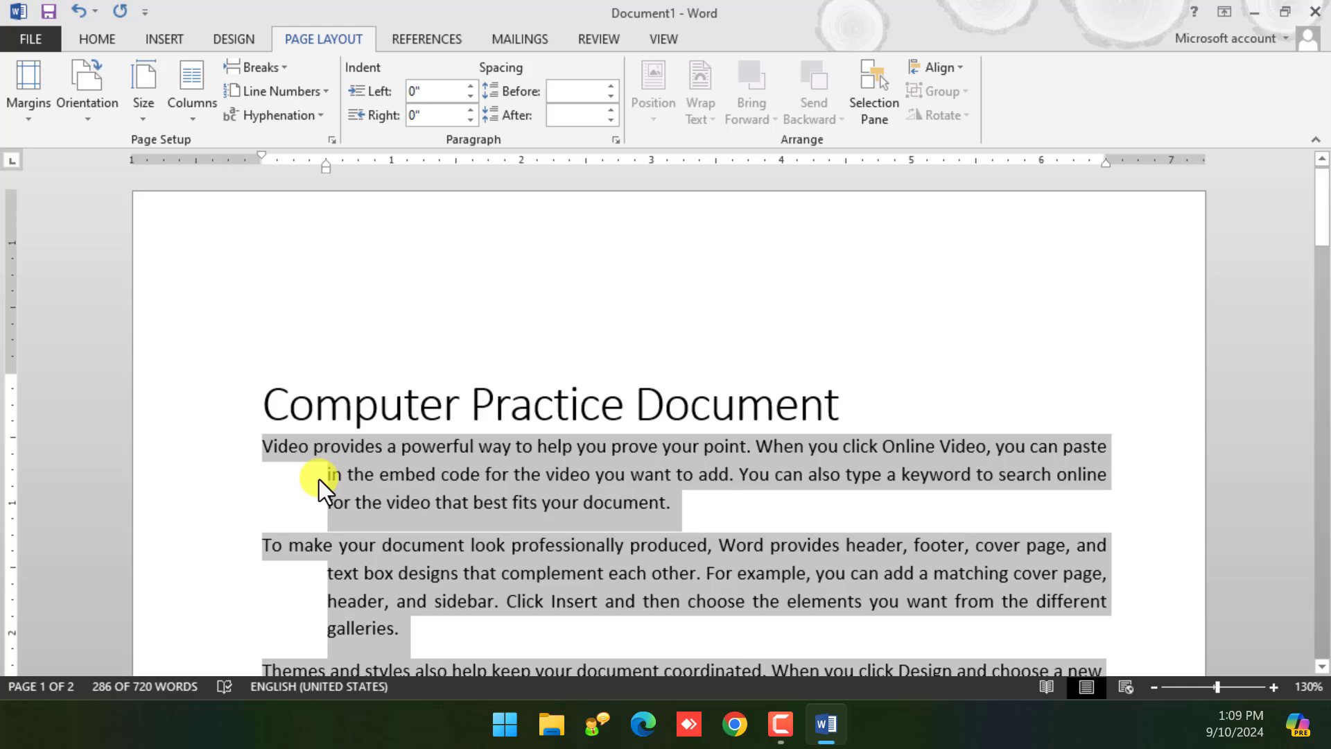
left_click(284, 454)
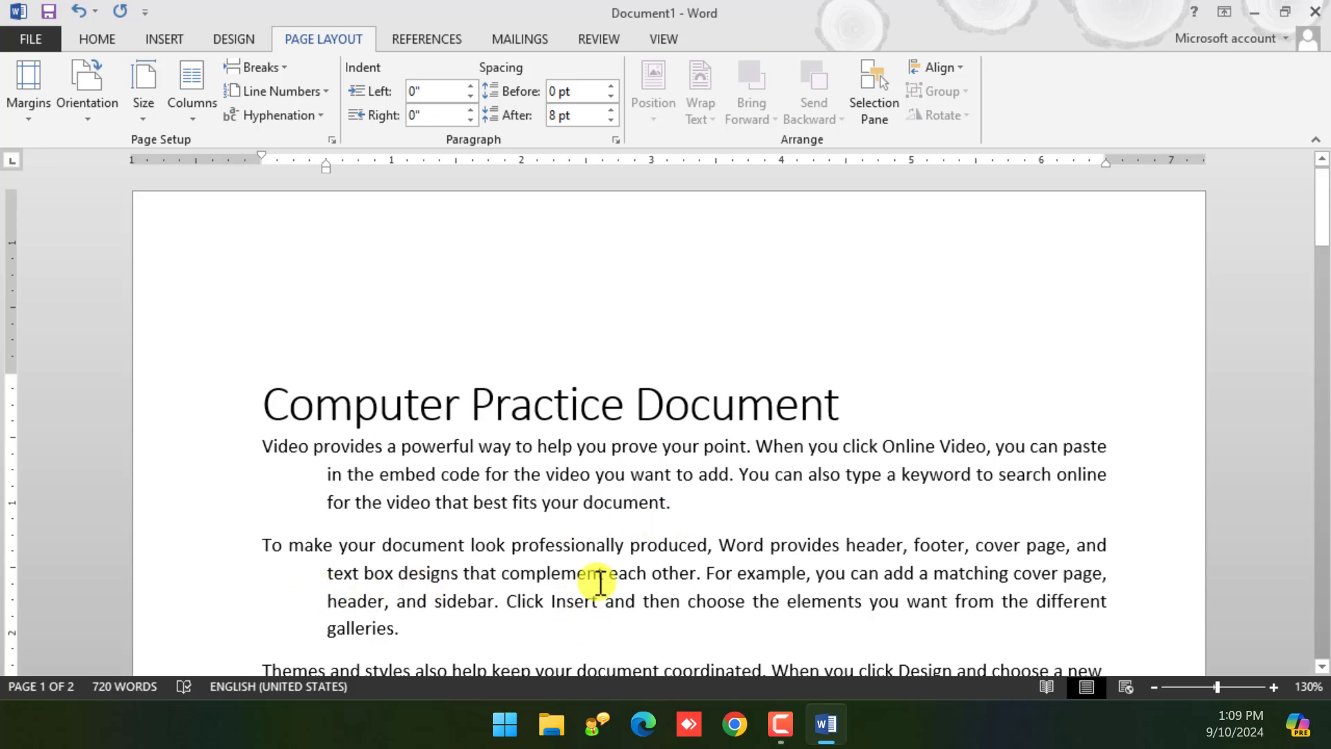
left_click(486, 475)
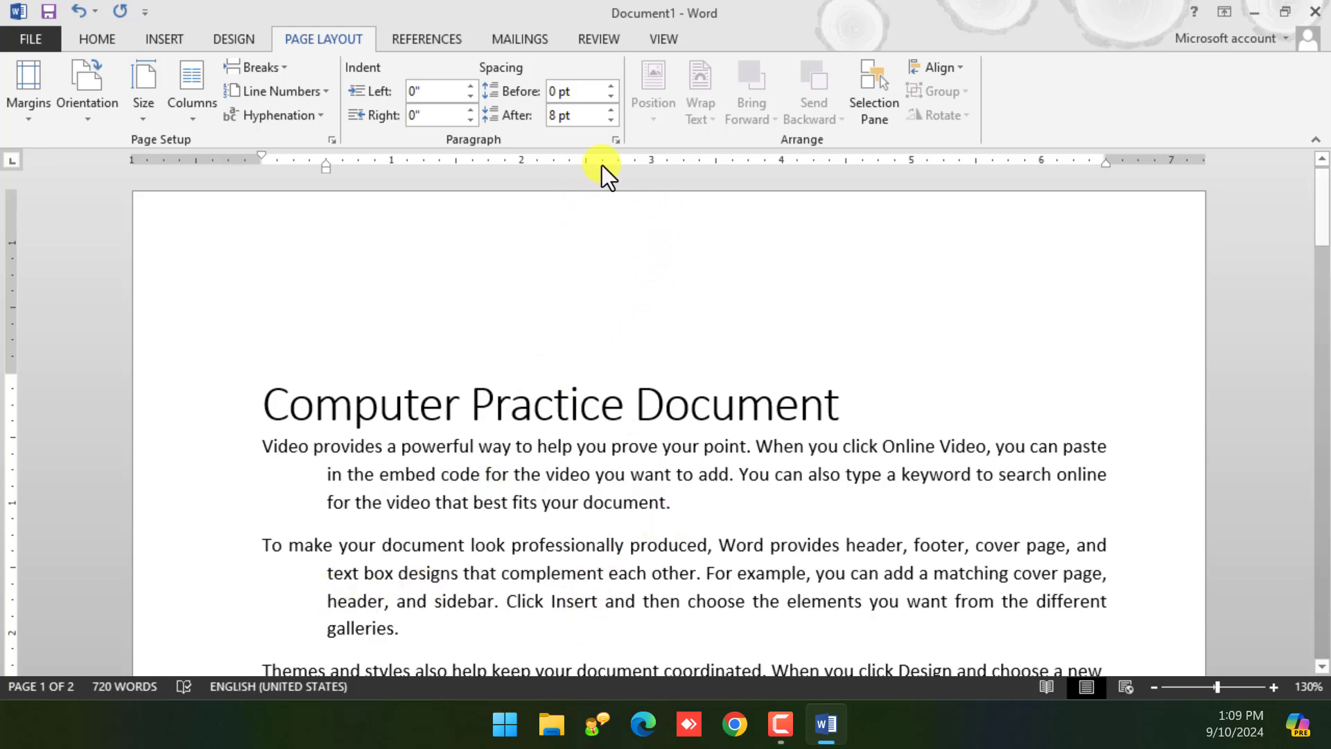
Try a wider Multiple line spacing on the first body paragraph and undo it
left_click(615, 140)
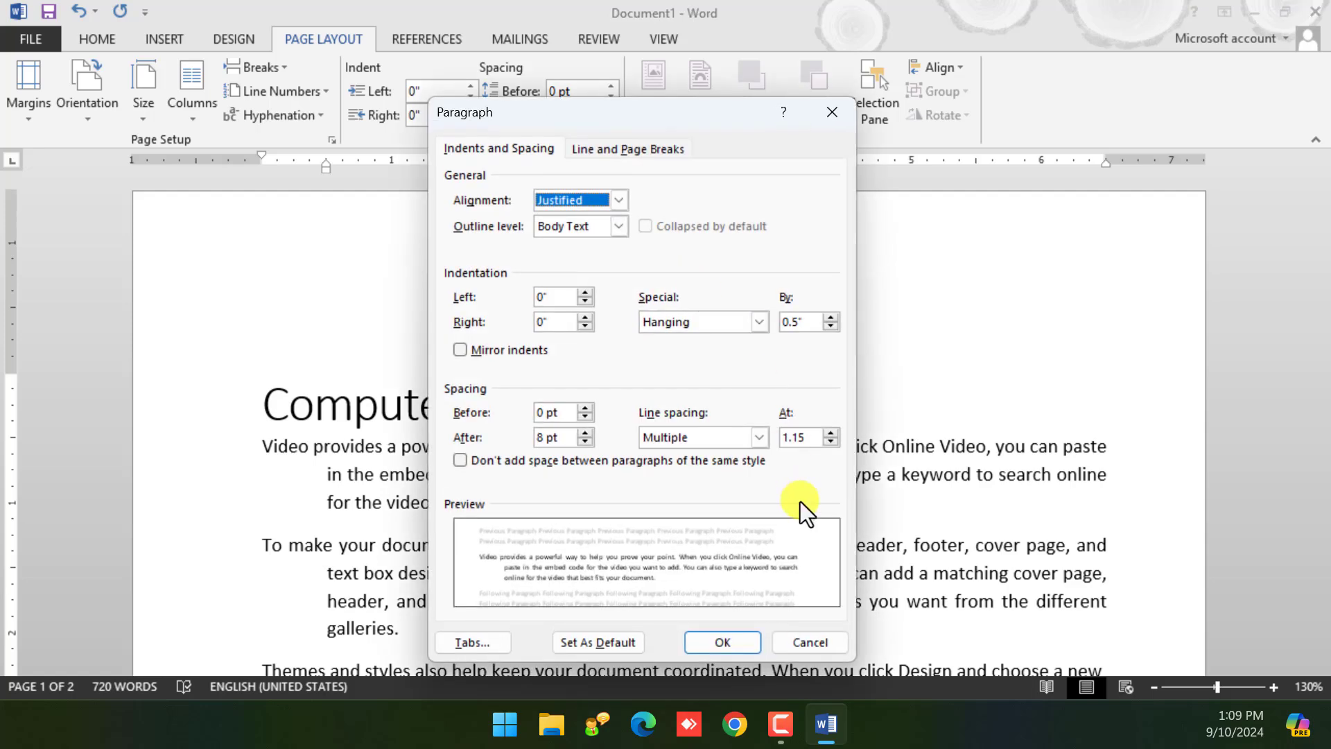
left_click(832, 432)
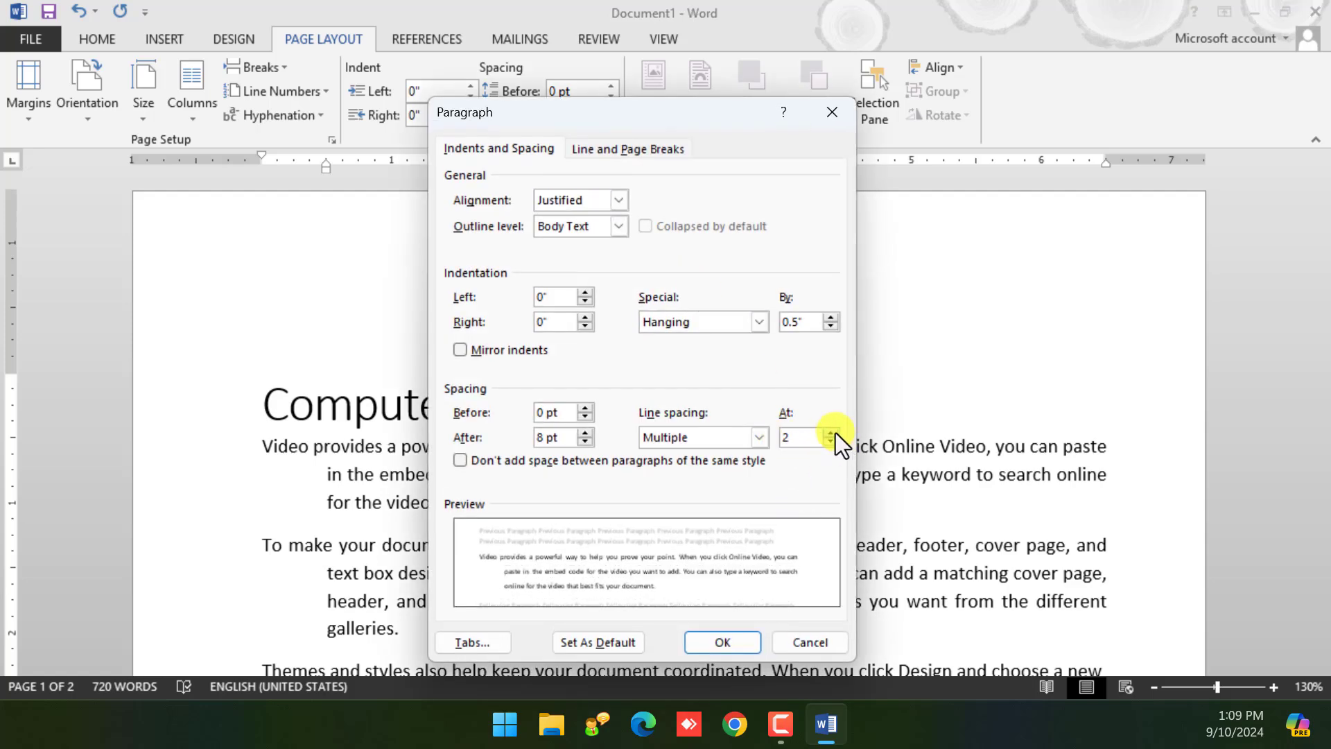
left_click(734, 651)
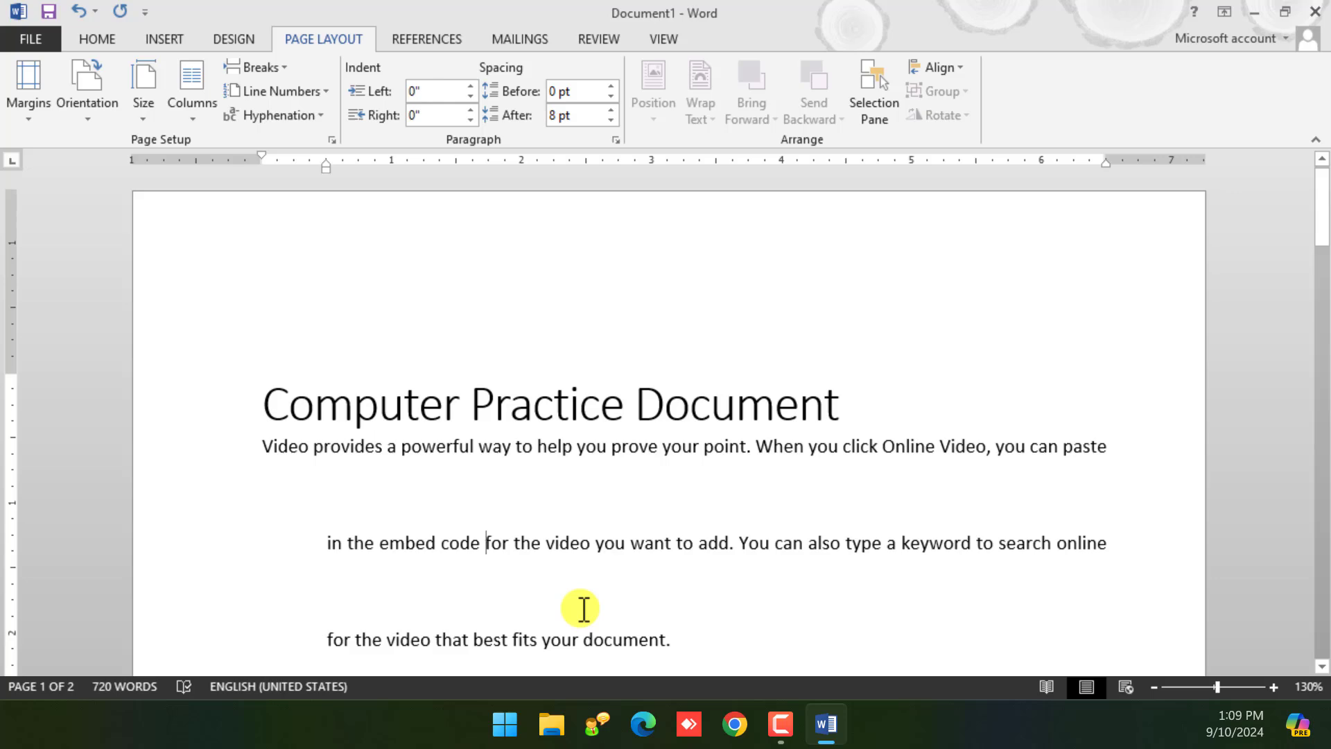
key("ctrl+z")
Examine the line spacing options in the first body paragraph's paragraph settings
left_click(615, 141)
left_click(759, 437)
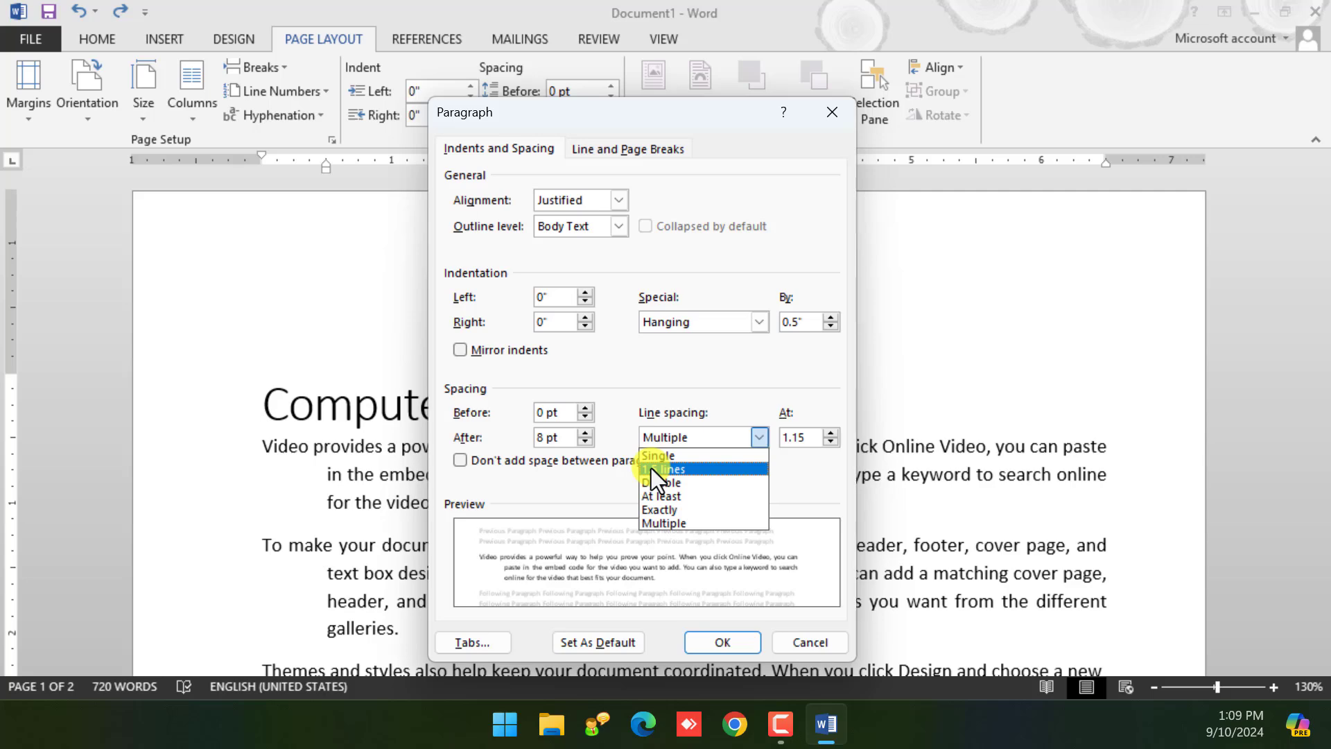
left_click(704, 437)
left_click(710, 429)
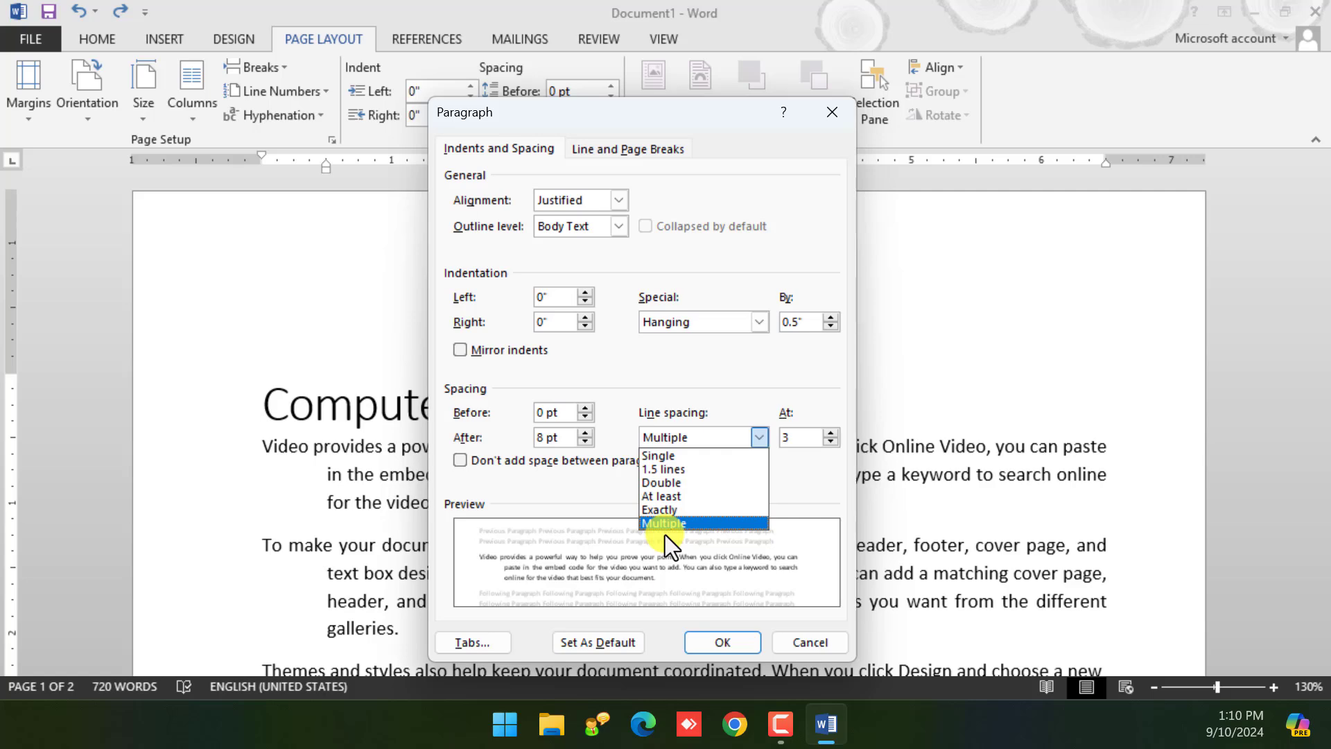
left_click(702, 418)
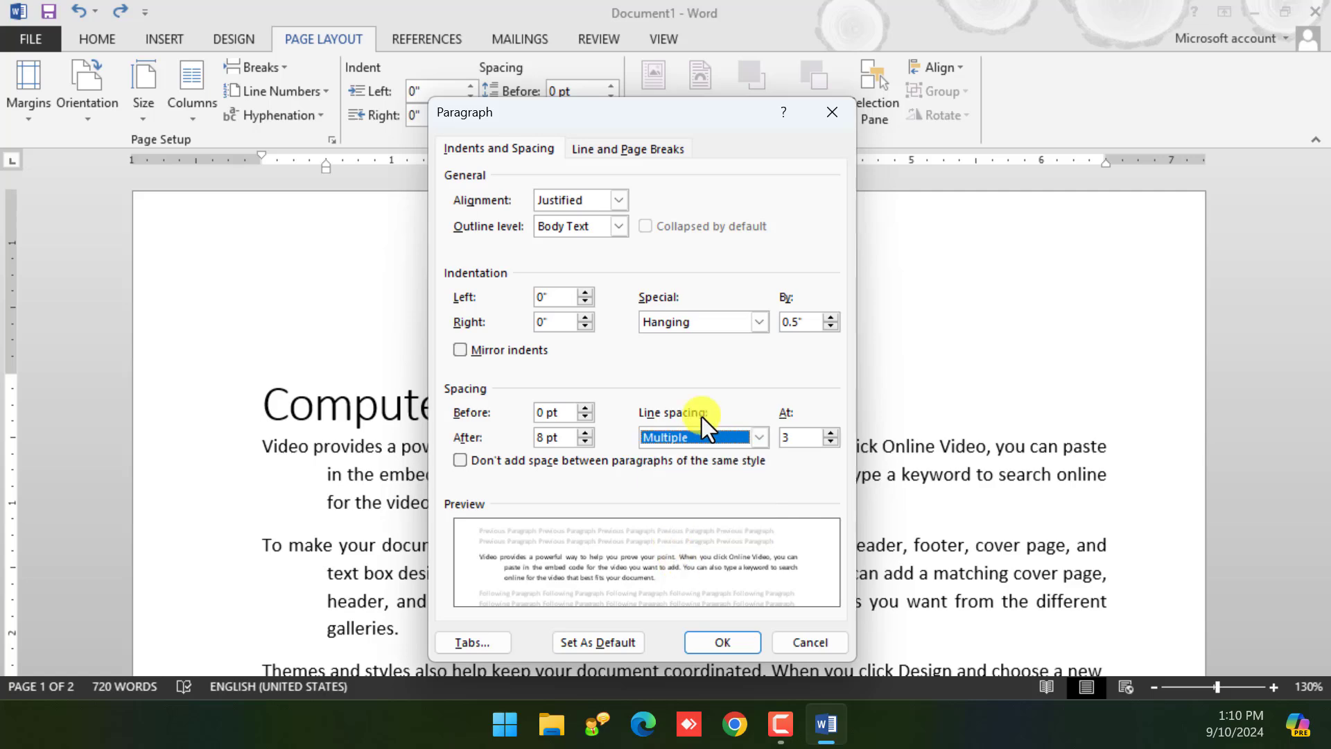
Examine the alignment choices and the same-style paragraph spacing option, and close the paragraph settings without applying anything
left_click(618, 200)
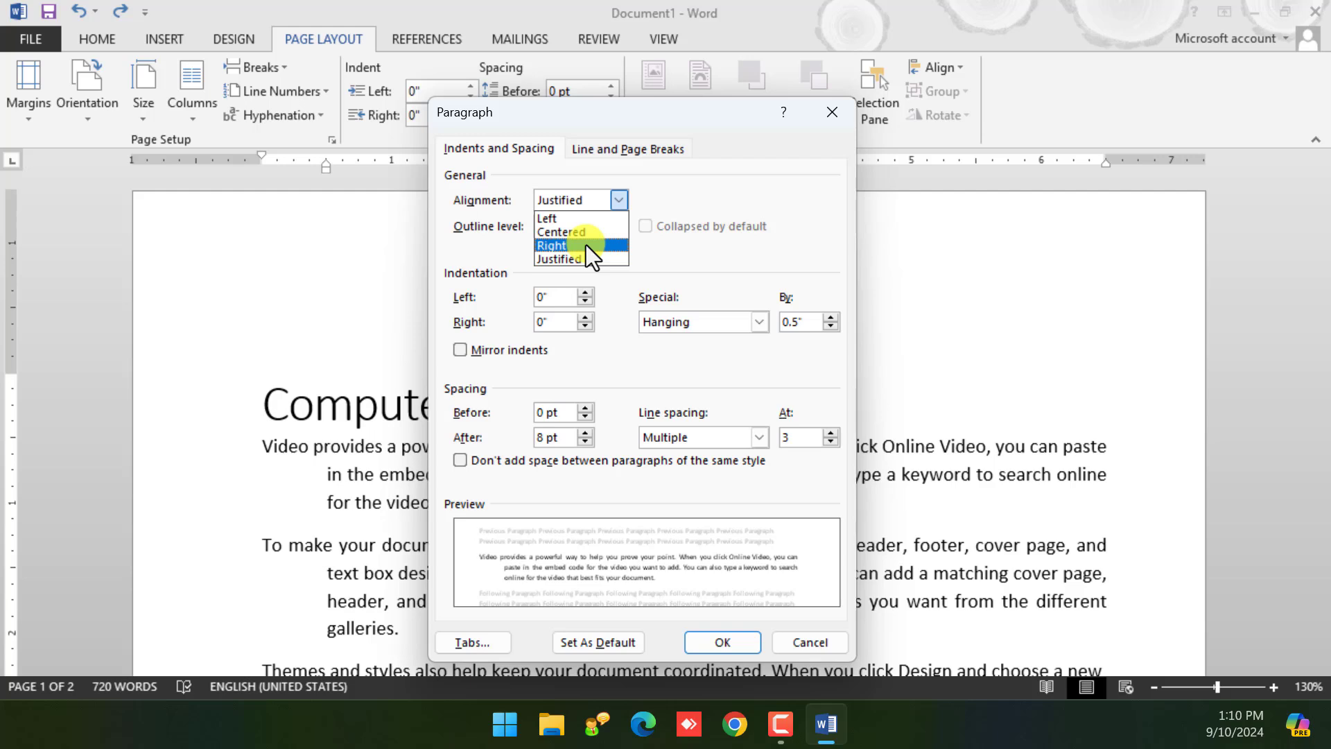
left_click(667, 240)
left_click(596, 201)
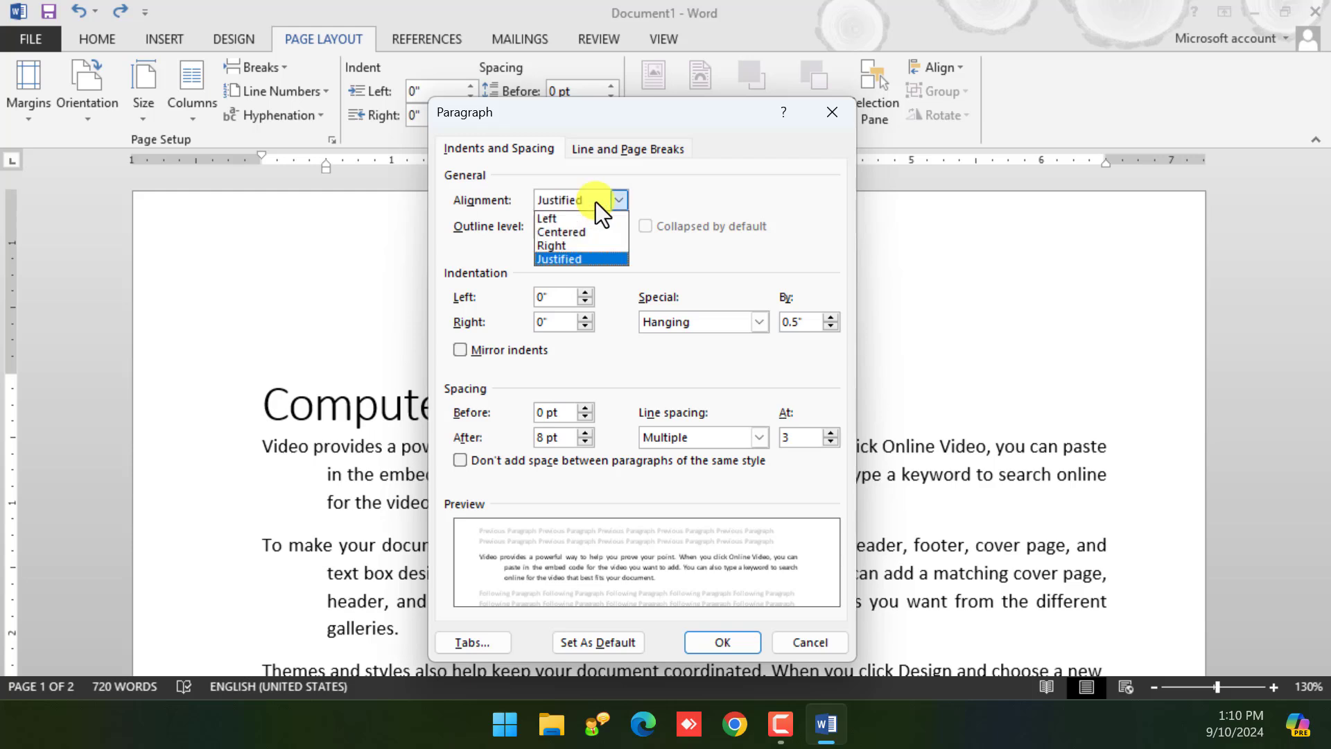
left_click(596, 202)
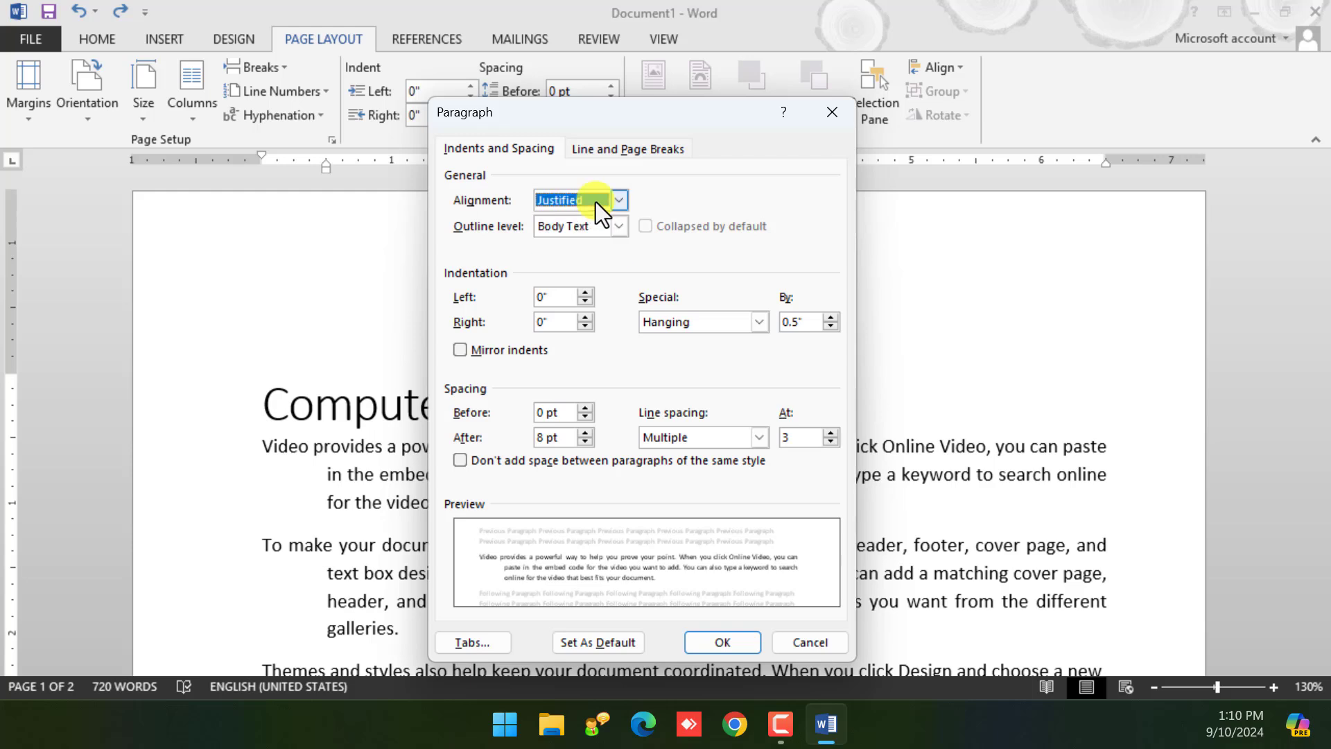
left_click(659, 461)
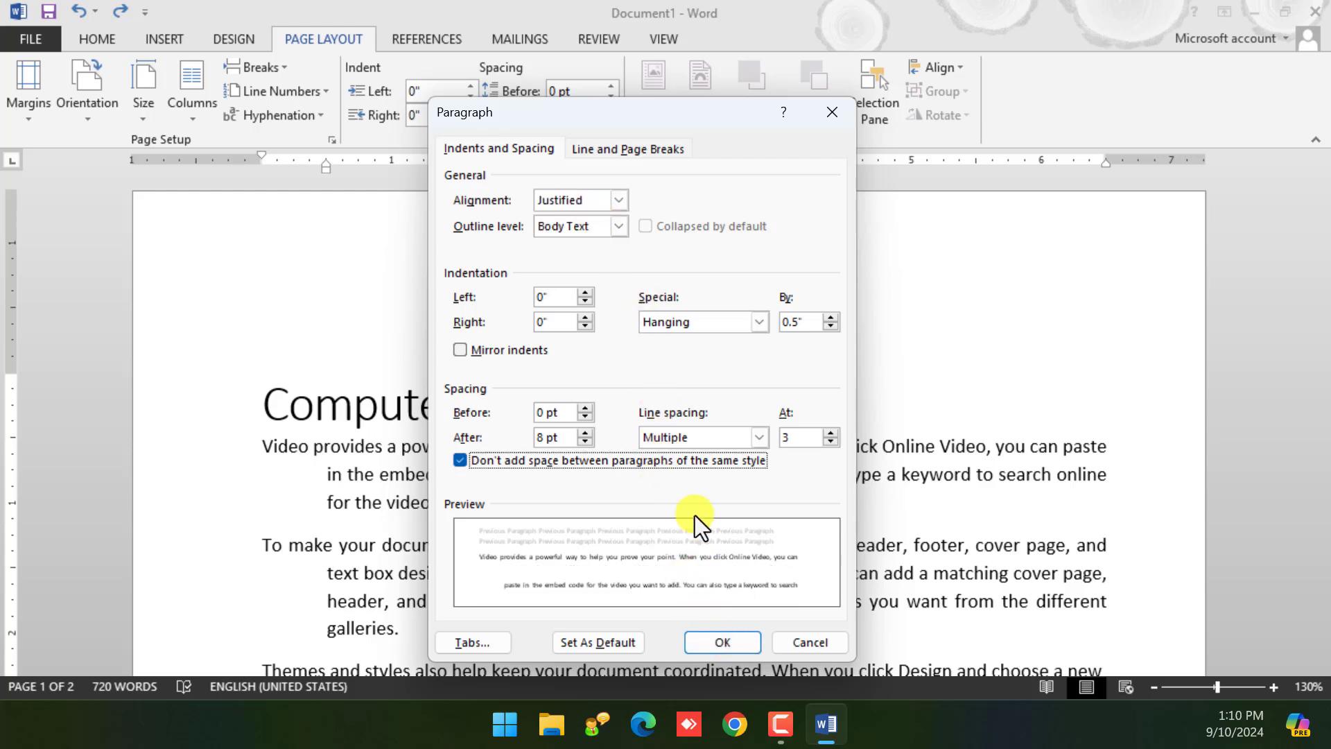
left_click(669, 459)
left_click(794, 648)
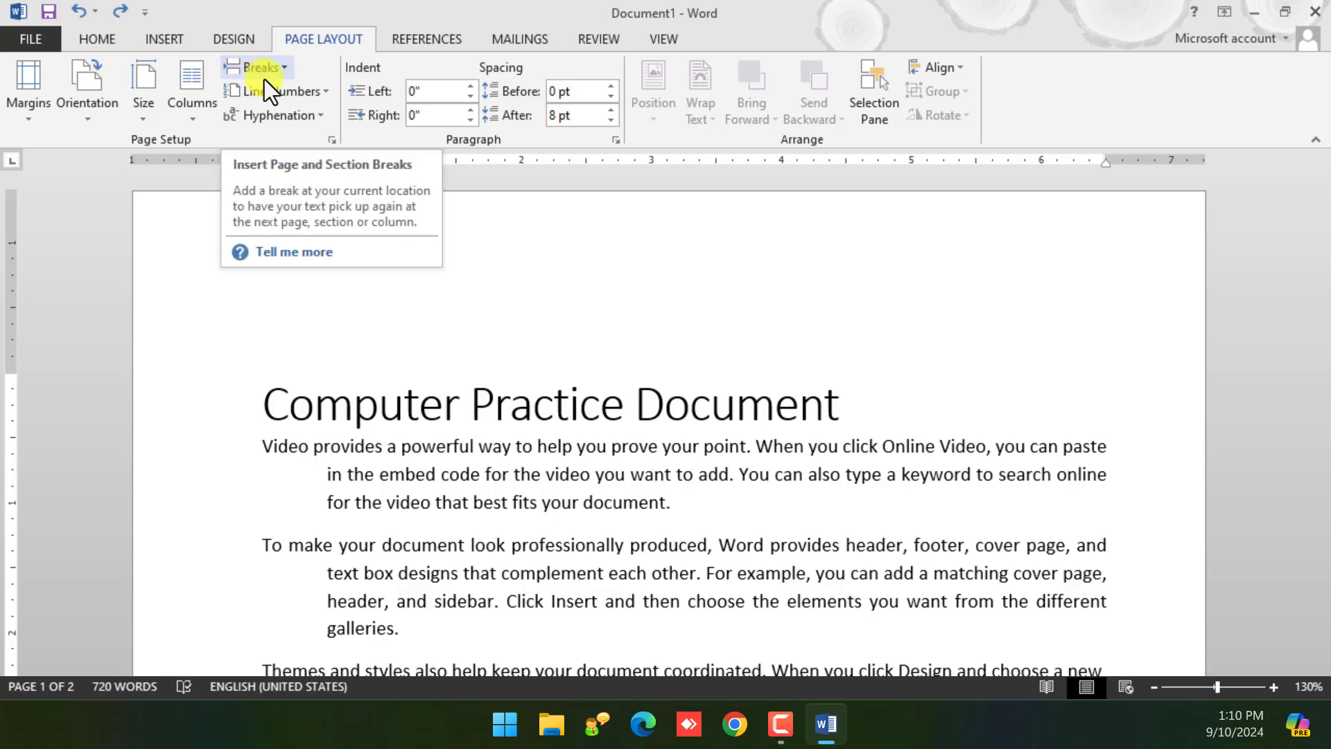
Select the body paragraphs from below the title to the end of the first page and increase their font size to 12
left_click(545, 439)
scroll(552, 438, "down", 1)
scroll(374, 449, "down", 6)
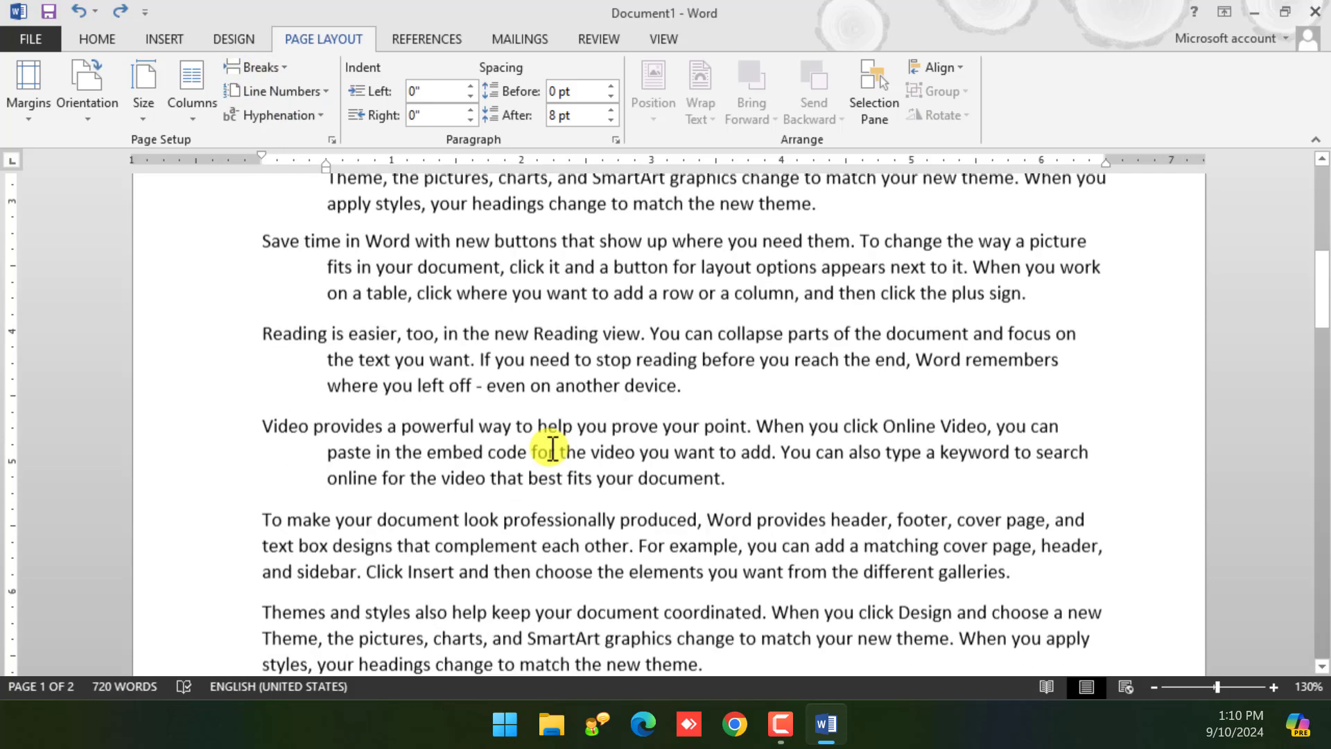
scroll(841, 481, "up", 3)
left_click(767, 475)
scroll(474, 441, "up", 3)
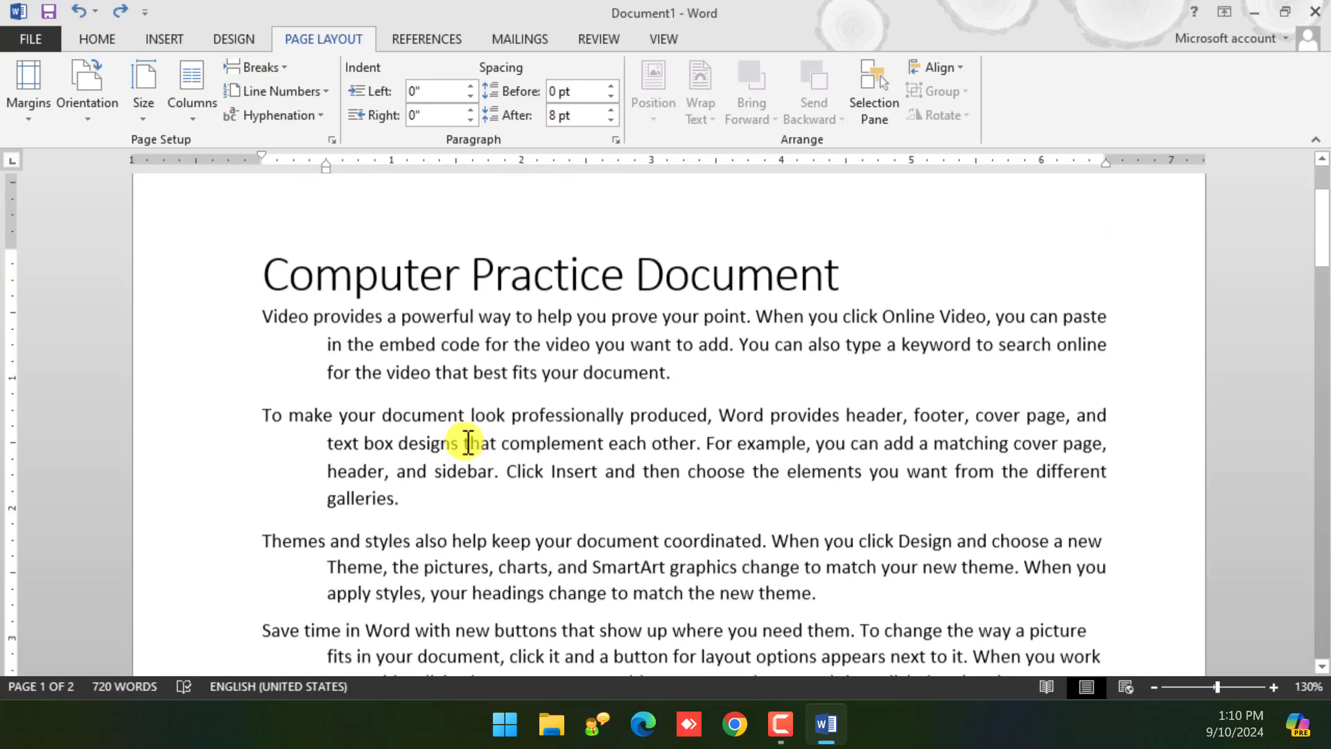
left_click_drag(256, 330, 1018, 613)
key("ctrl+]")
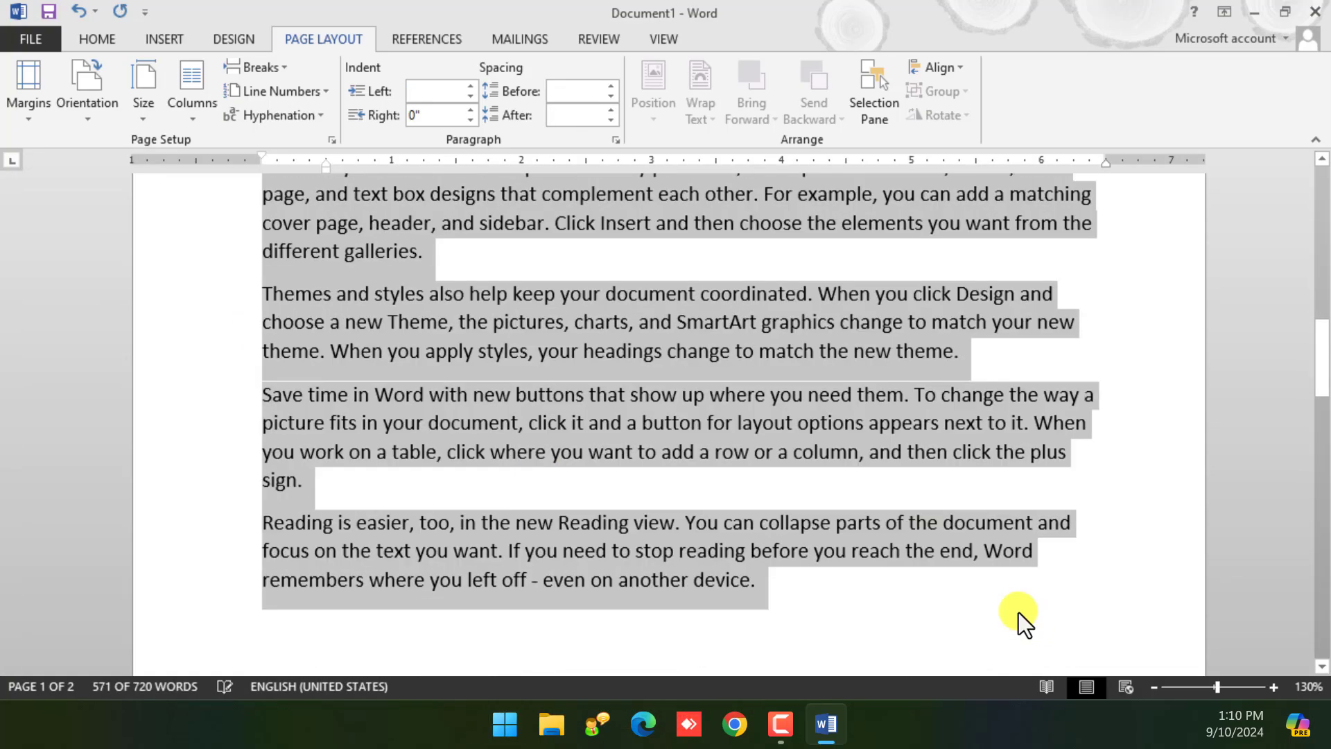
In the selected paragraphs' settings, set the special indent to (none) and the left indent to 0"
scroll(917, 509, "up", 4)
left_click(615, 141)
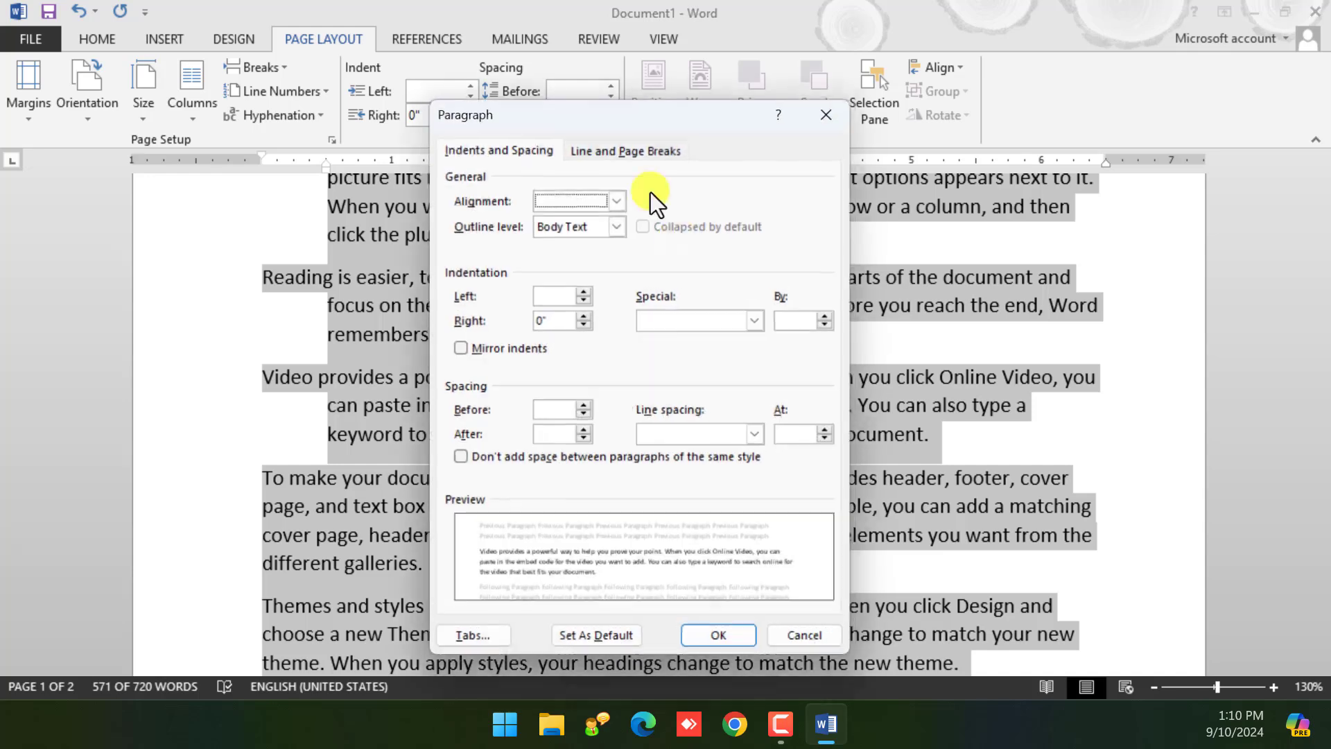
left_click(760, 321)
left_click(697, 339)
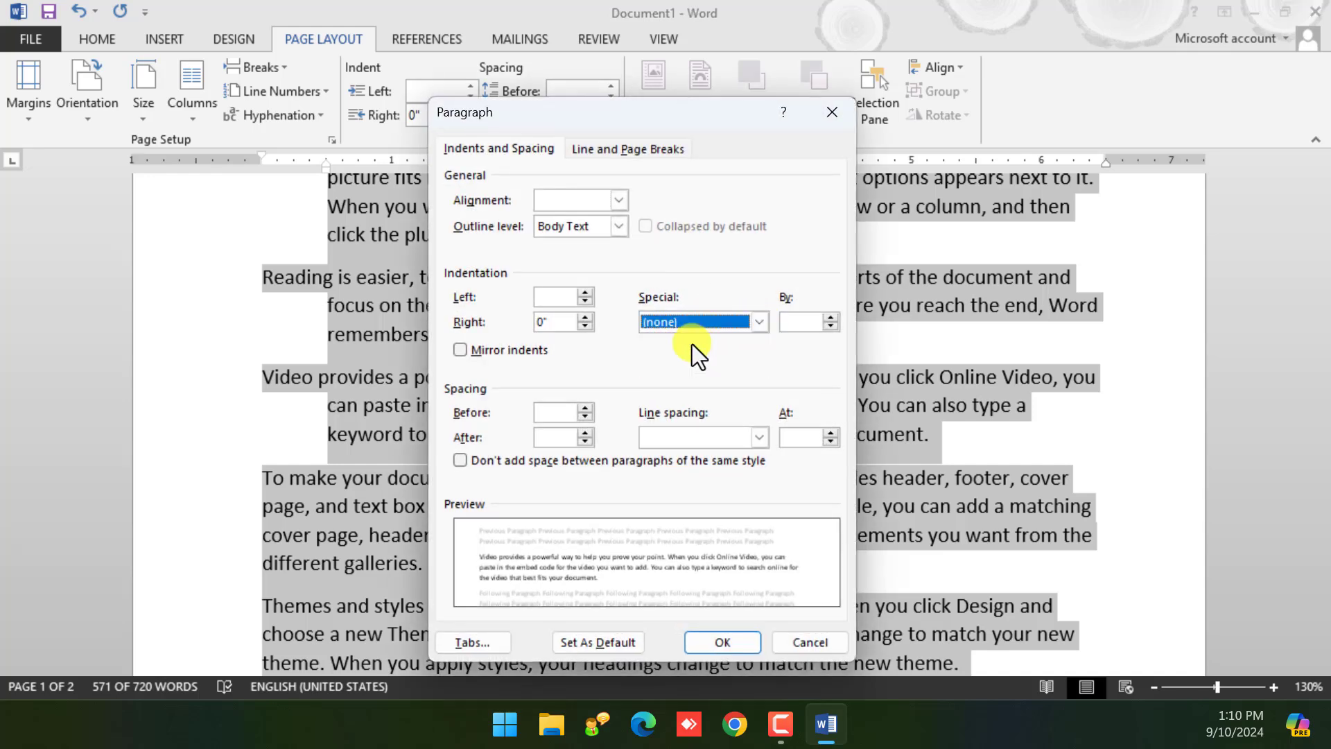
left_click(582, 302)
left_click(583, 302)
left_click(585, 293)
left_click(588, 295)
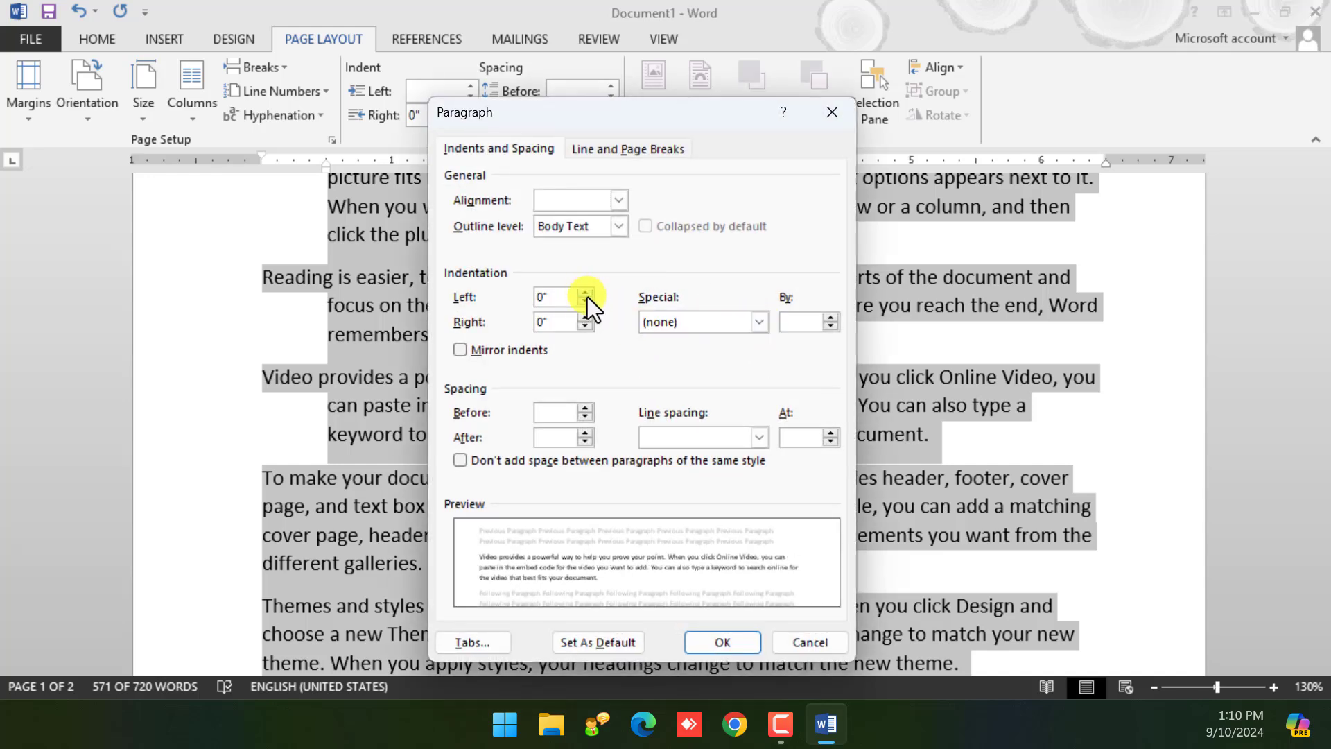
Set the selected paragraphs' alignment to Justified and apply the paragraph settings
left_click(618, 199)
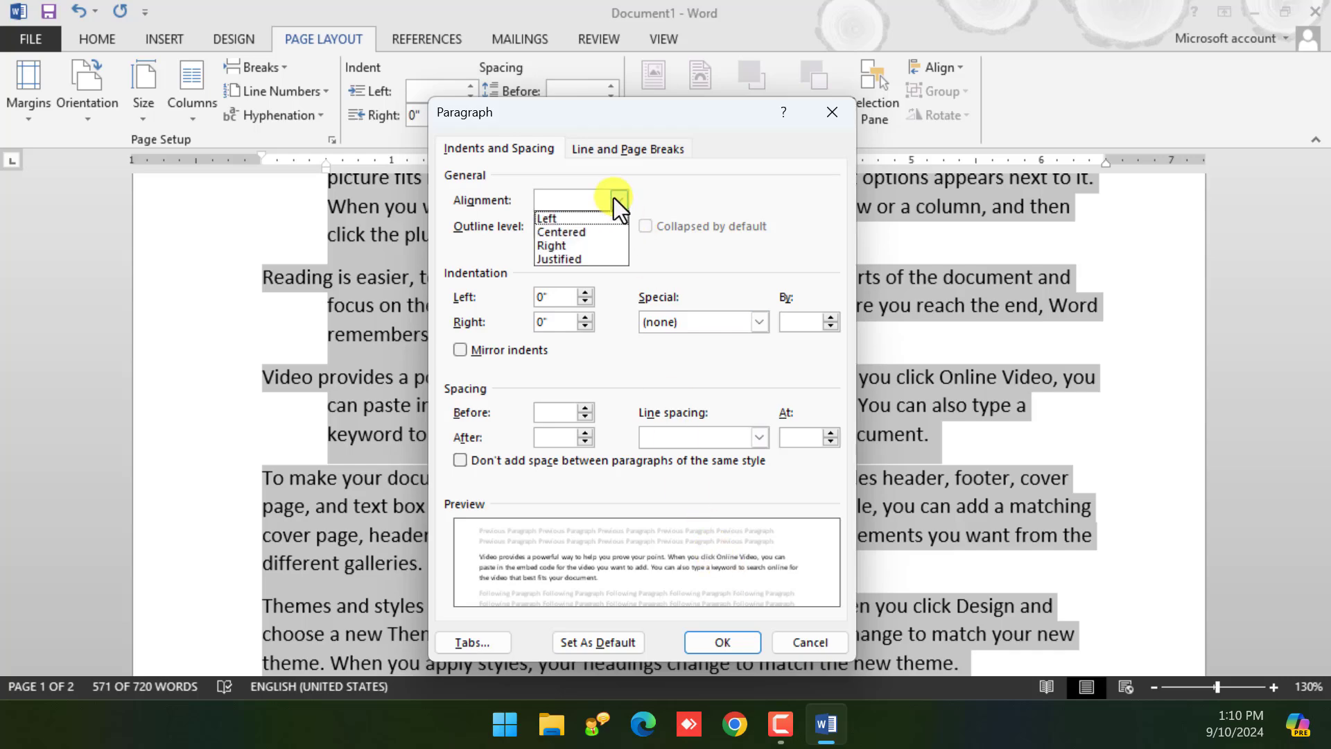
left_click(584, 257)
left_click(724, 643)
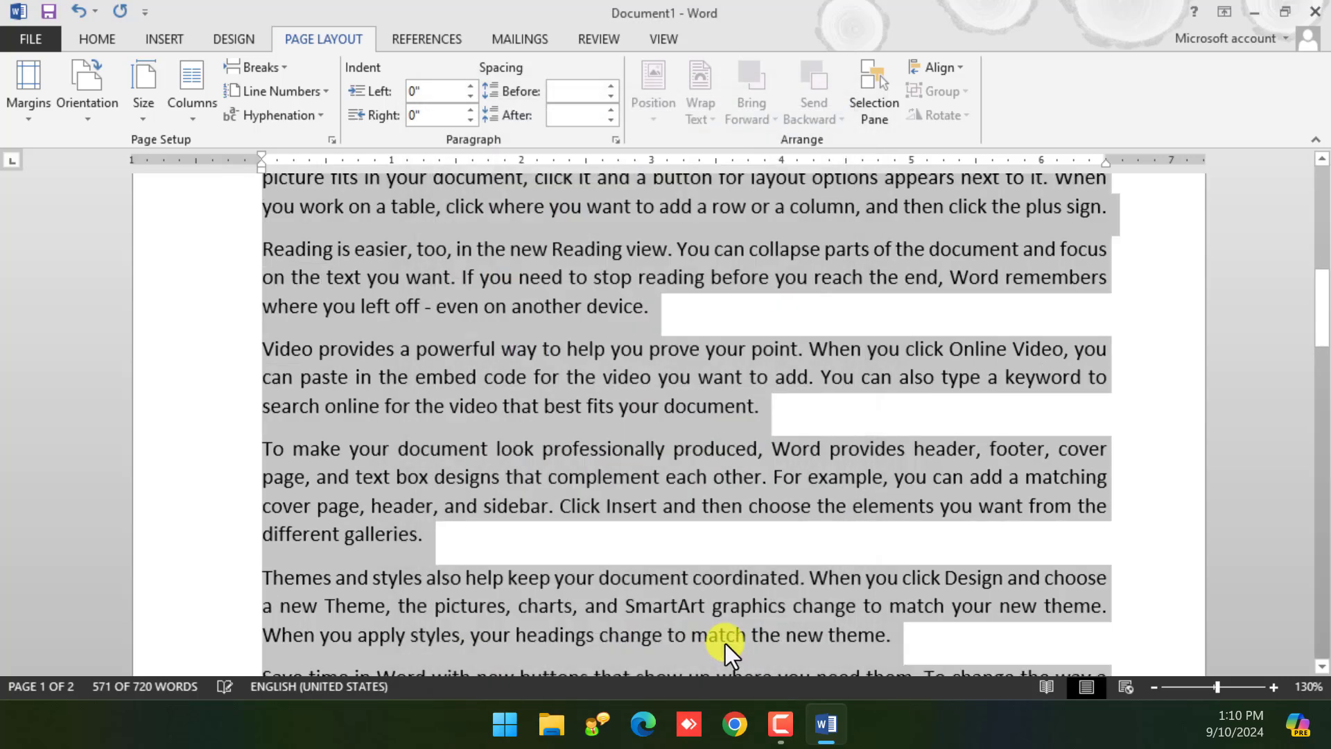
scroll(1116, 410, "down", 3)
scroll(1090, 371, "up", 1)
scroll(1084, 384, "up", 4)
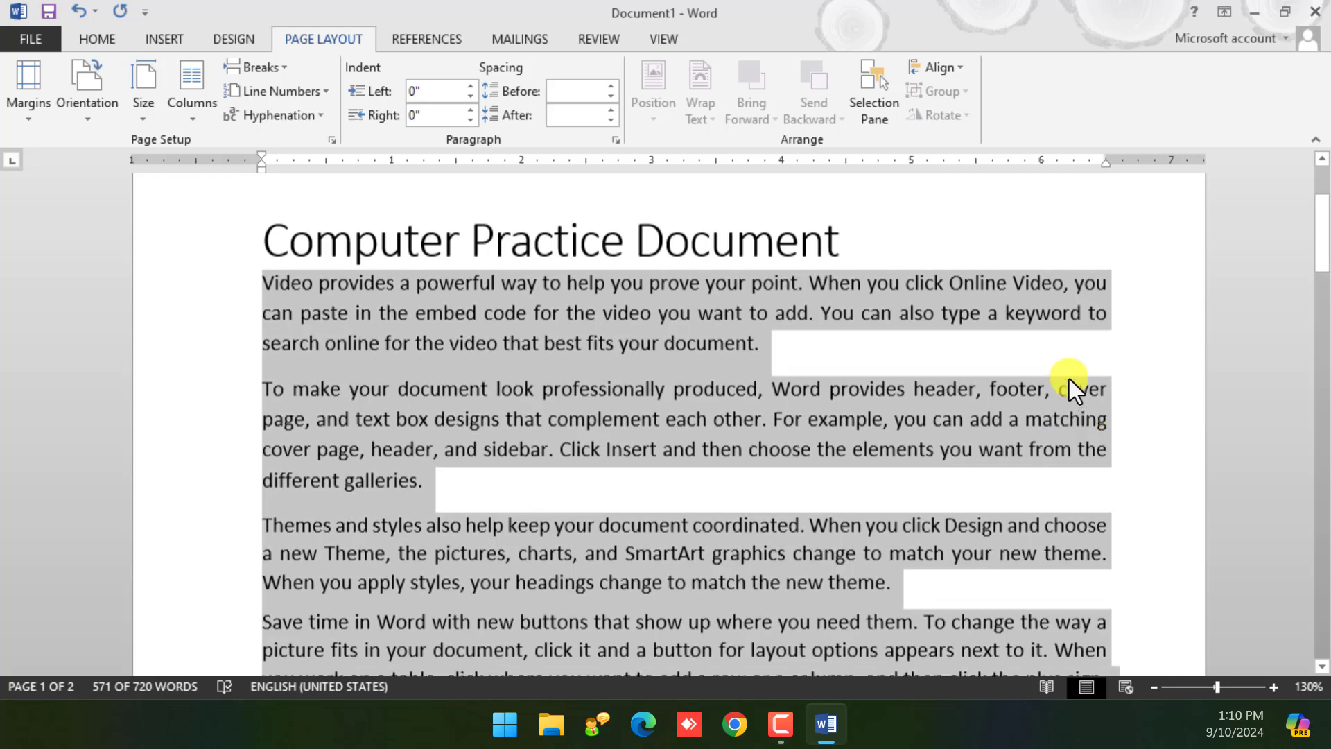
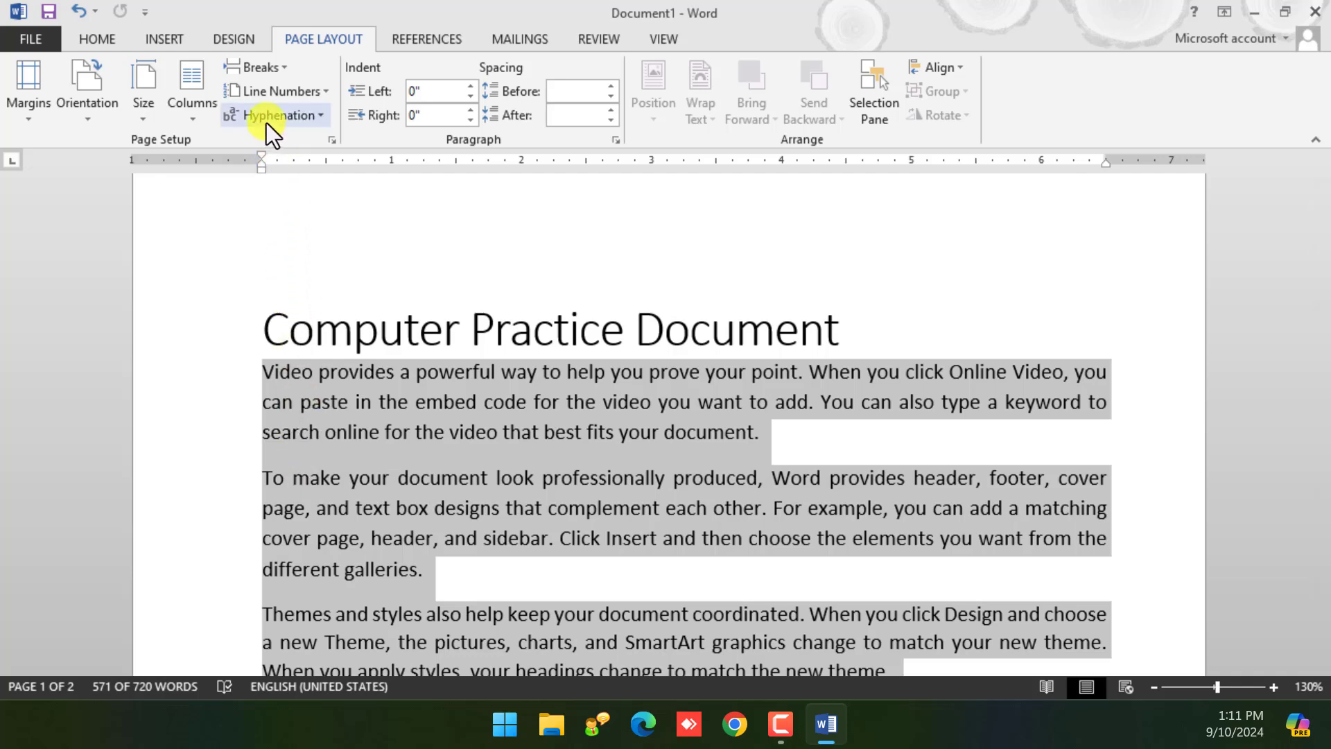
Turn on automatic hyphenation for the document
left_click(310, 120)
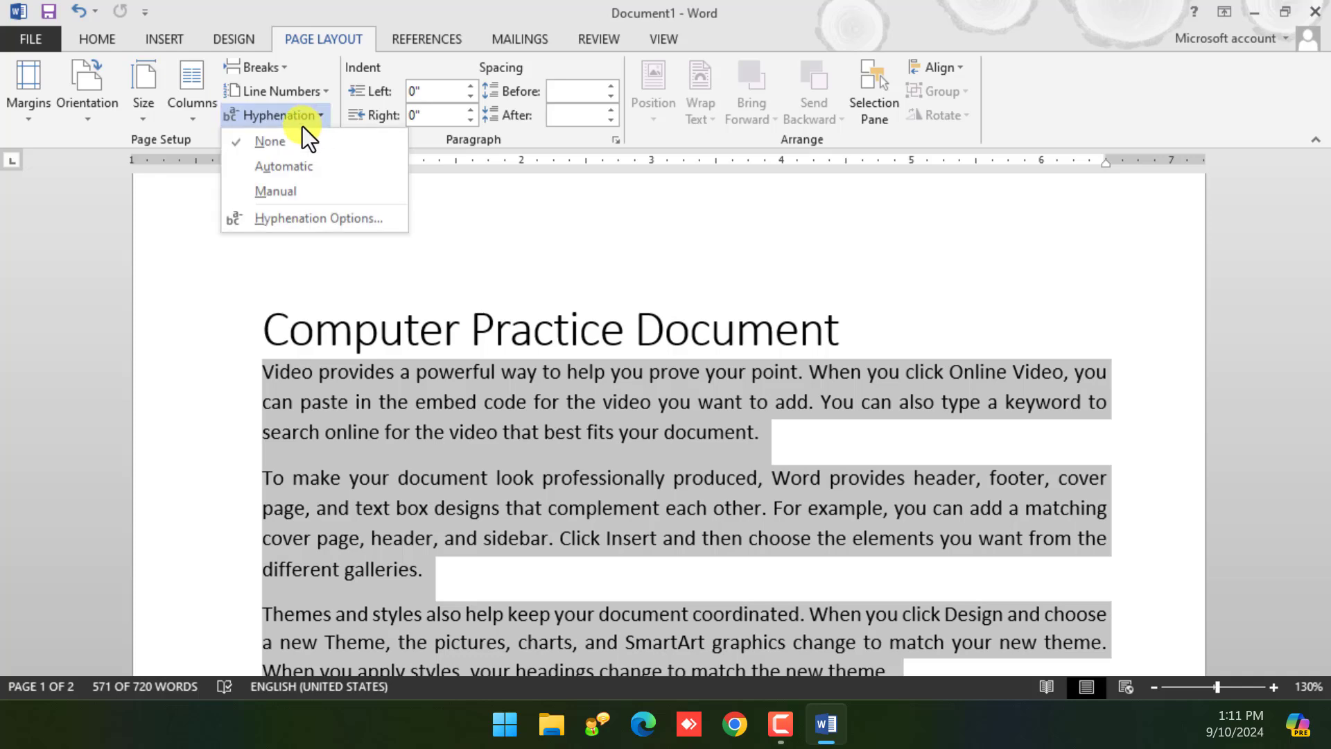
left_click(284, 165)
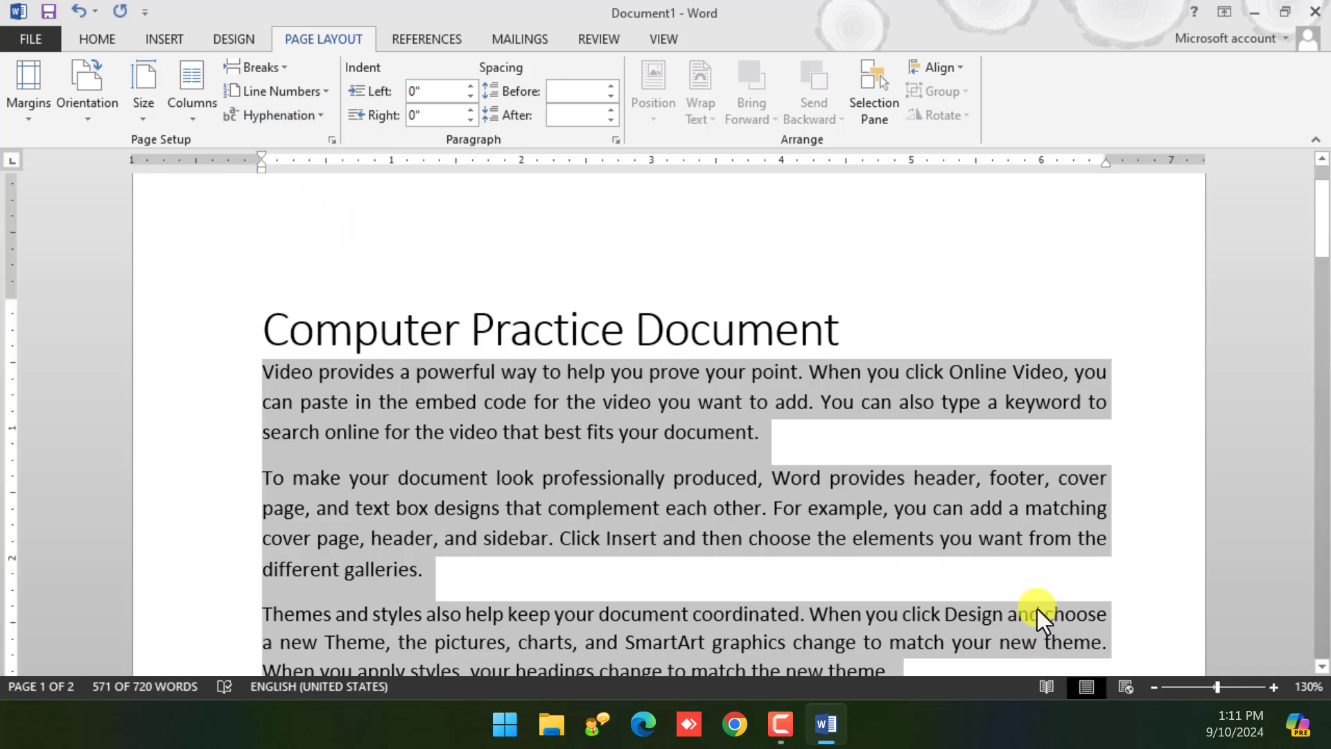
scroll(999, 505, "down", 10)
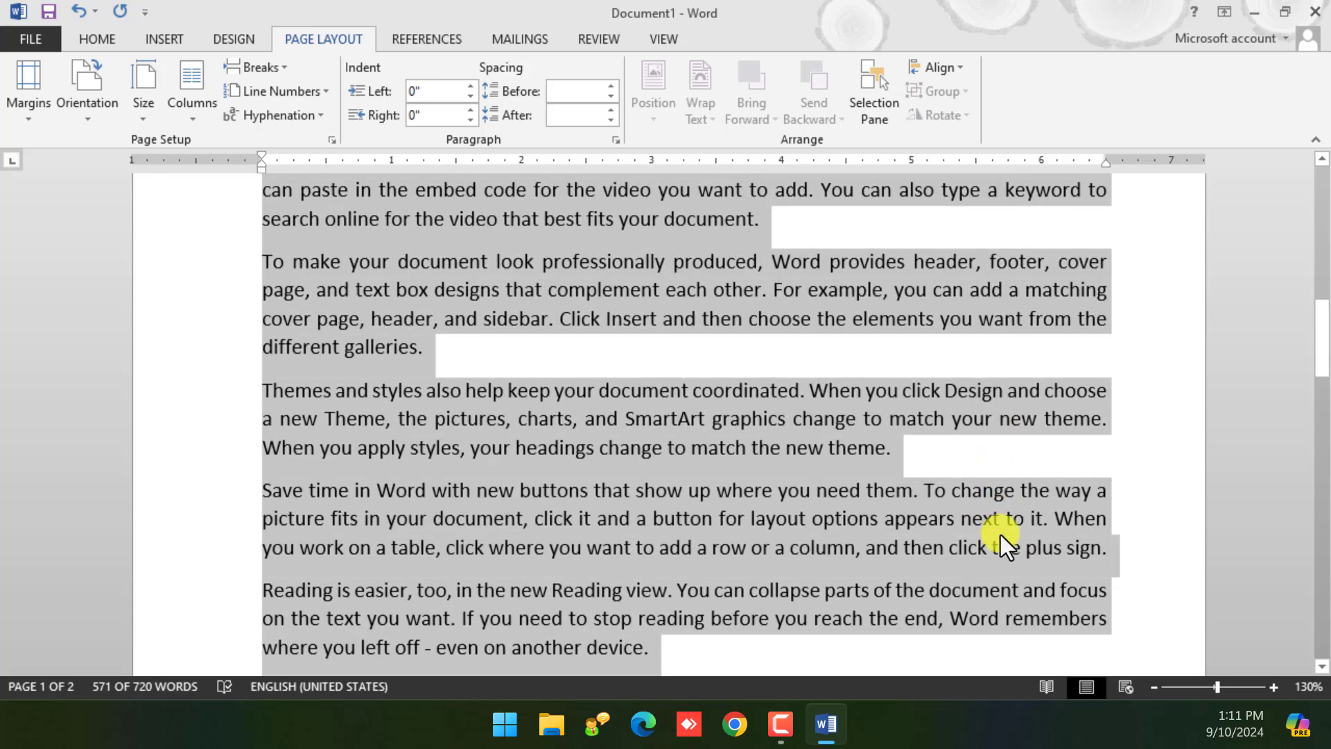
scroll(1000, 534, "down", 3)
Increase the selected body text's font size to 14, check the line ends for hyphenated words, and deselect the text
left_click(97, 41)
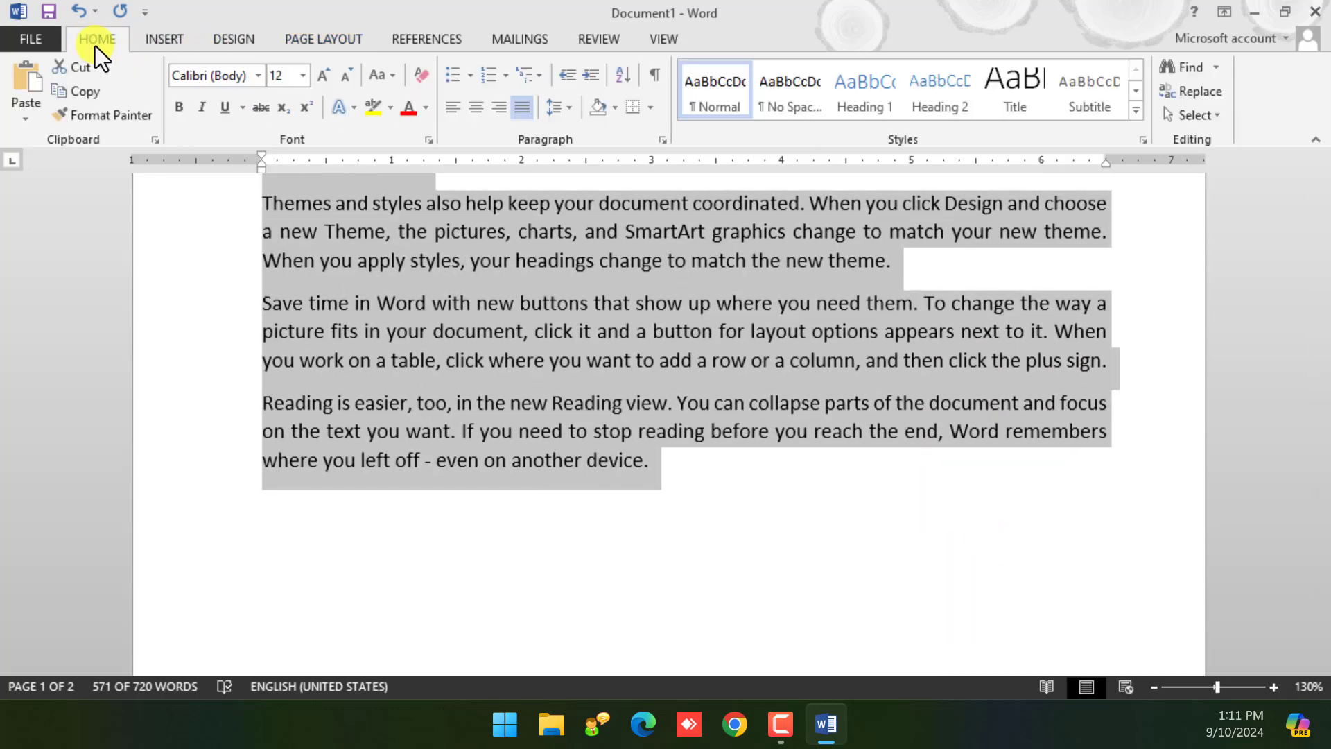
left_click(323, 76)
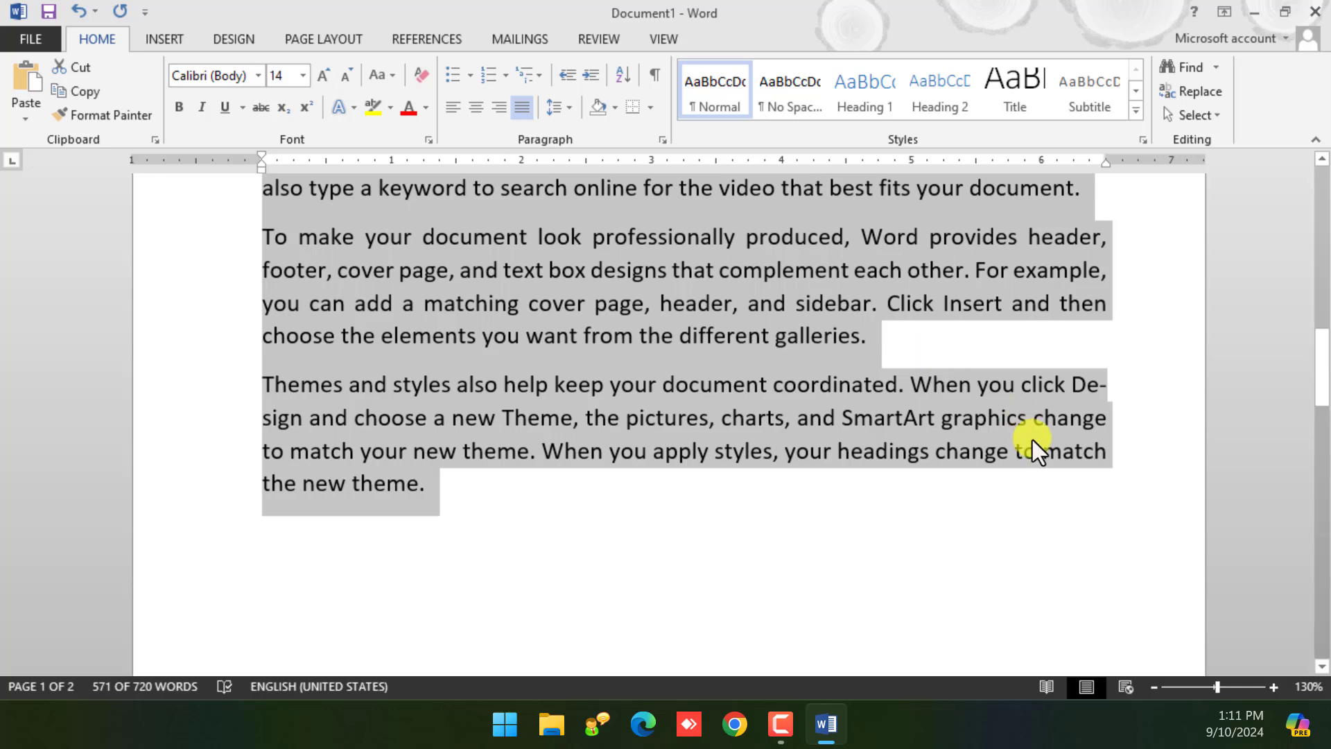
scroll(1168, 555, "up", 3)
scroll(1132, 548, "down", 2)
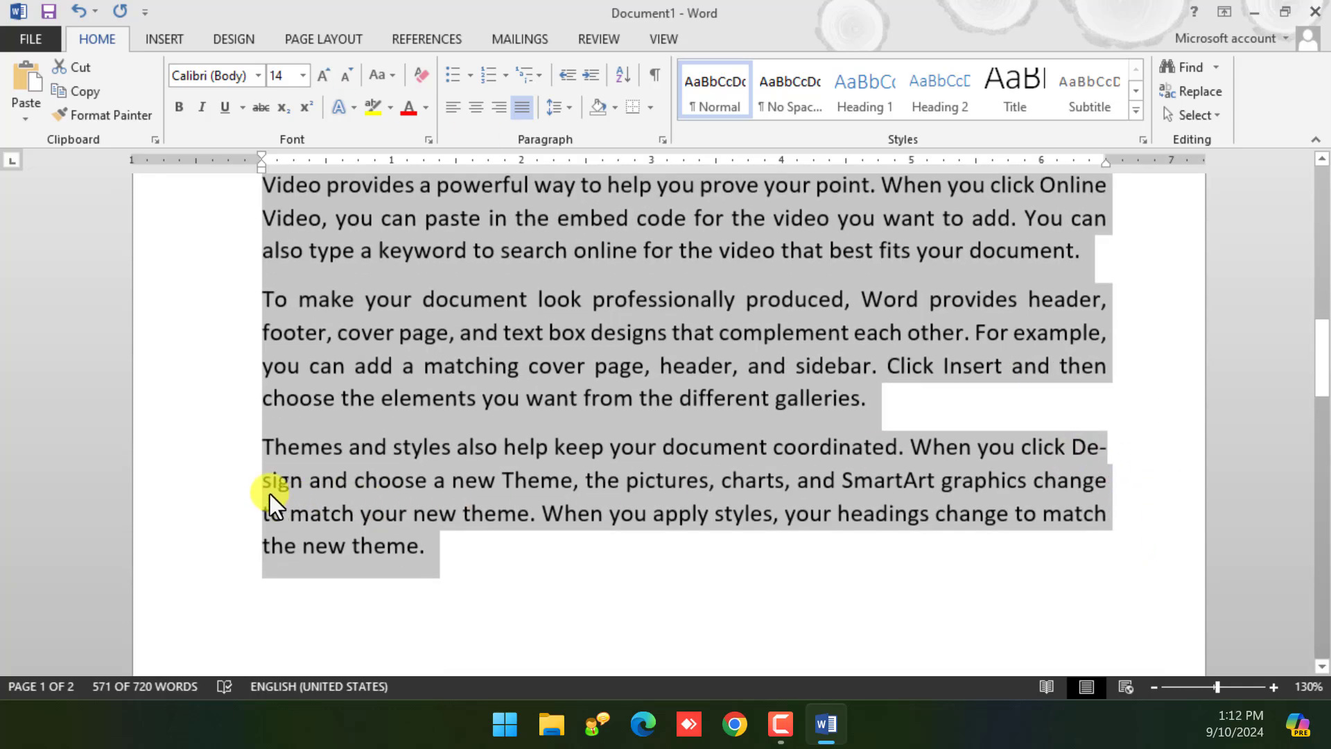
scroll(825, 489, "up", 7)
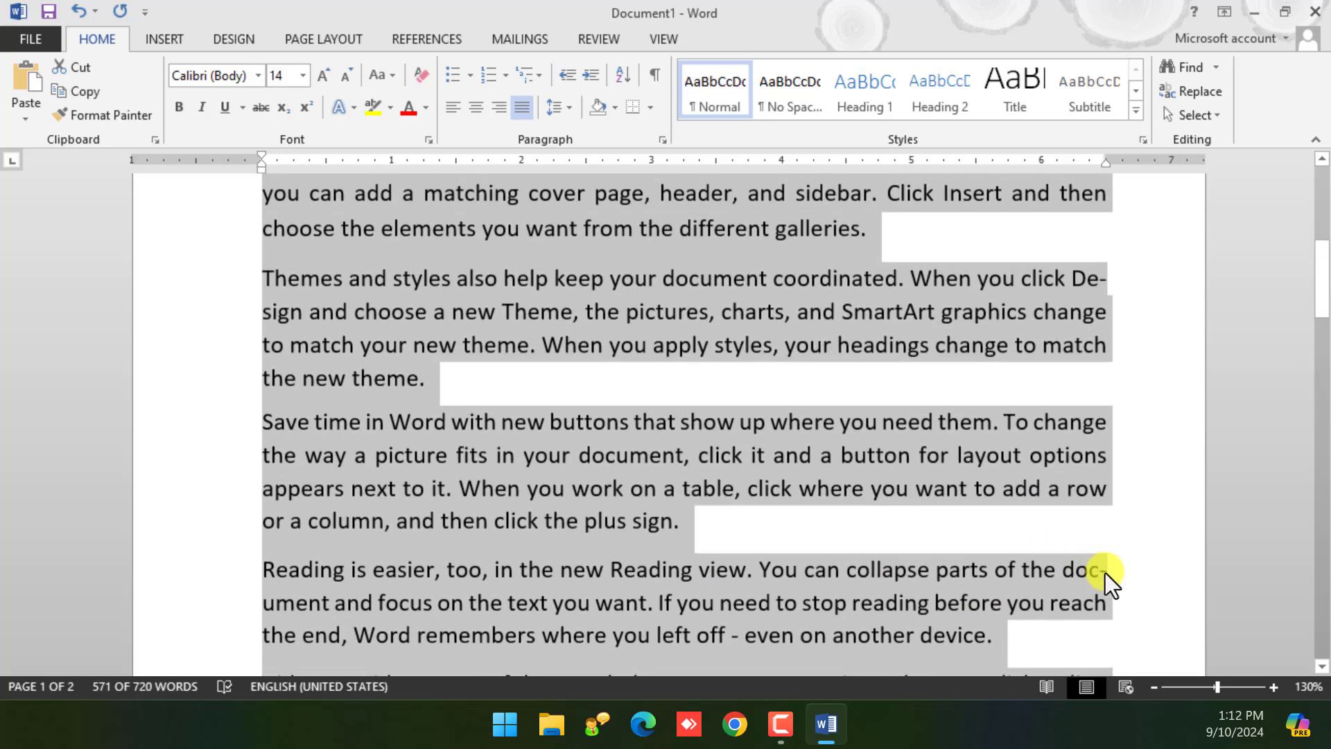
scroll(1102, 554, "up", 5)
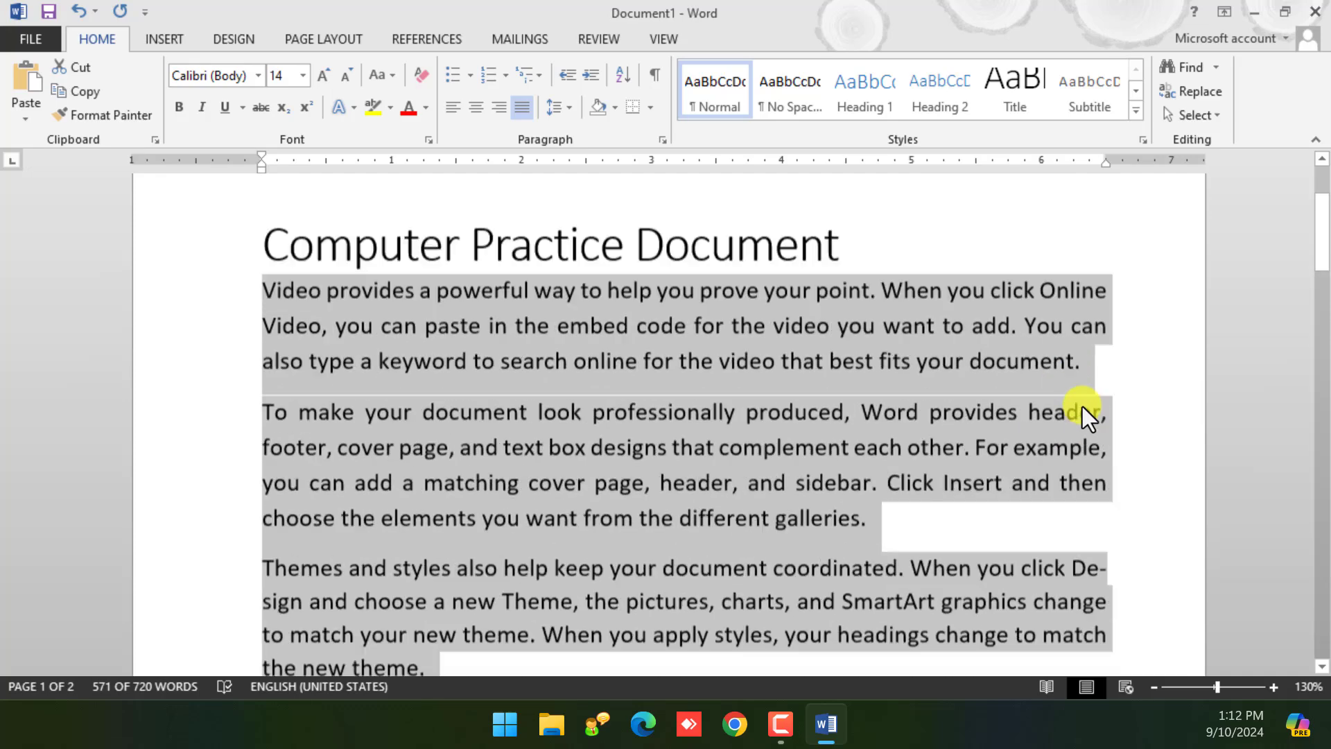
scroll(1083, 406, "down", 3)
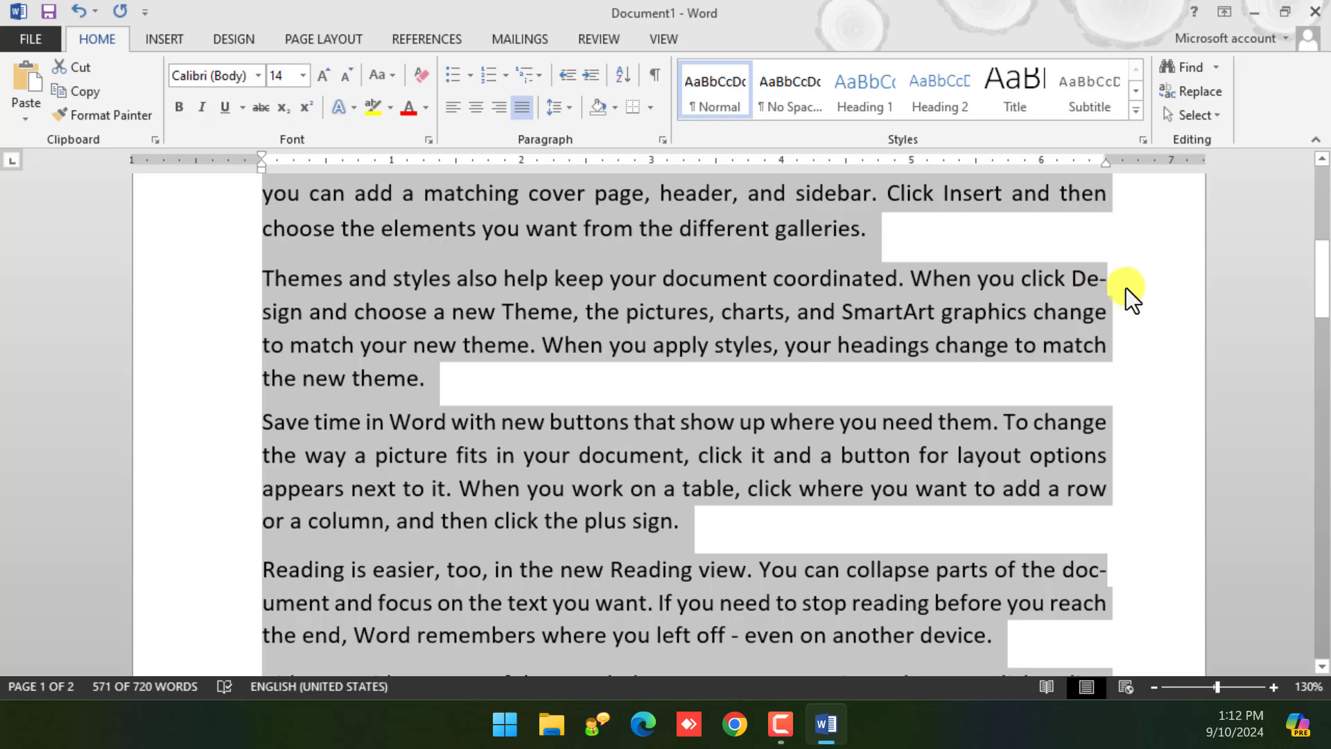
left_click(1058, 294)
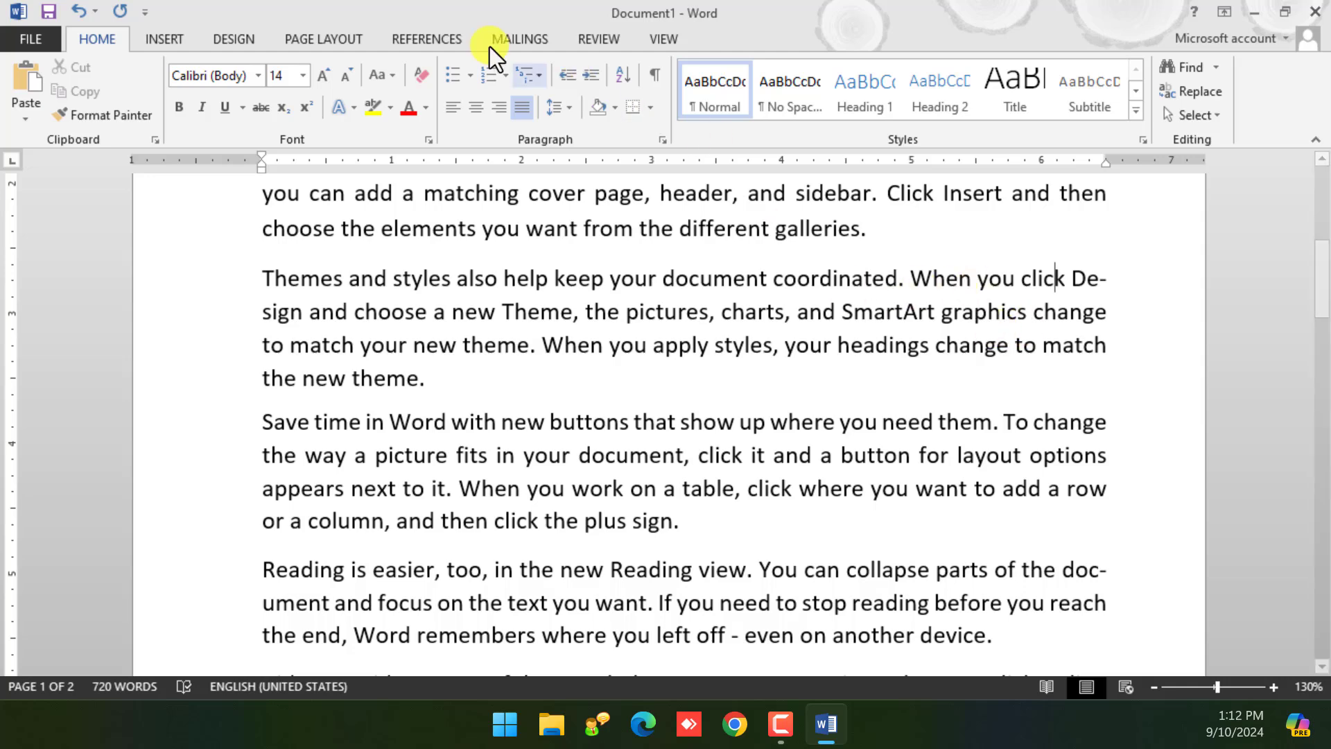
Check which hyphenation mode the document uses, leaving the setting as it is
left_click(311, 41)
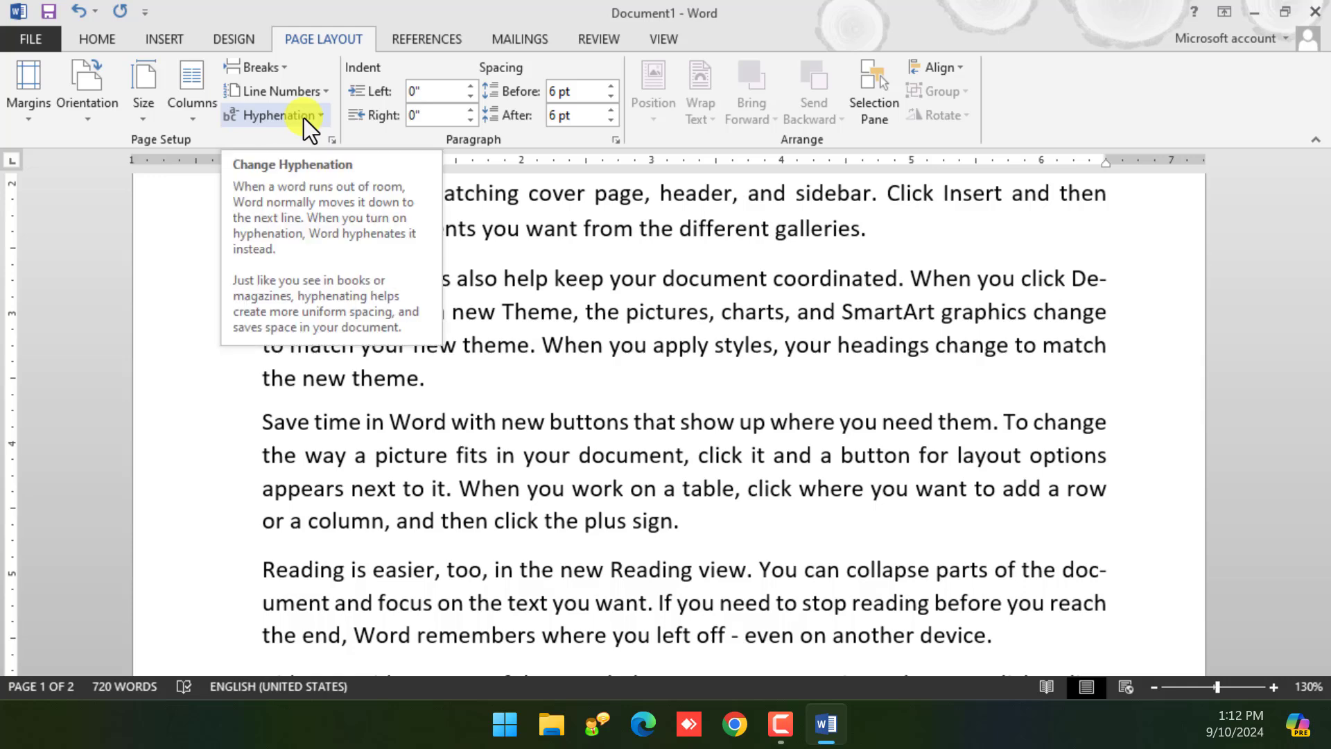
left_click(306, 119)
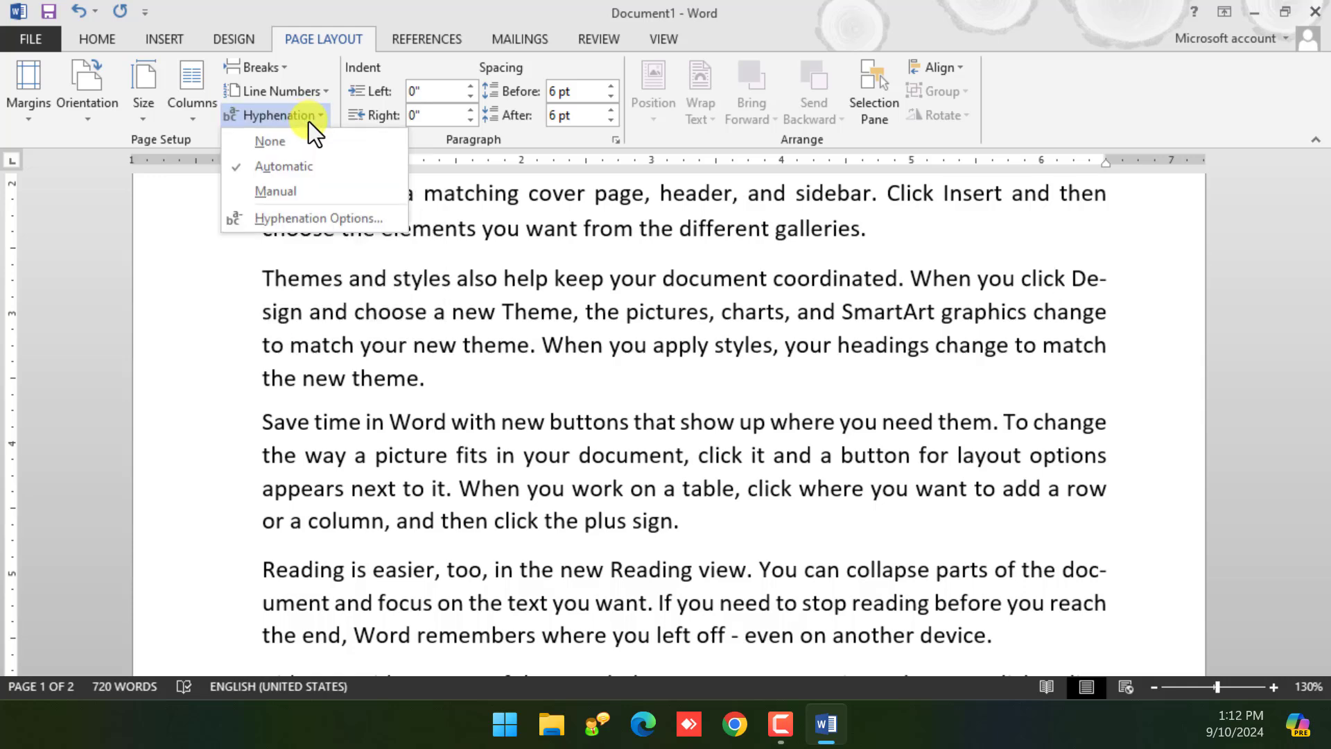
left_click(585, 357)
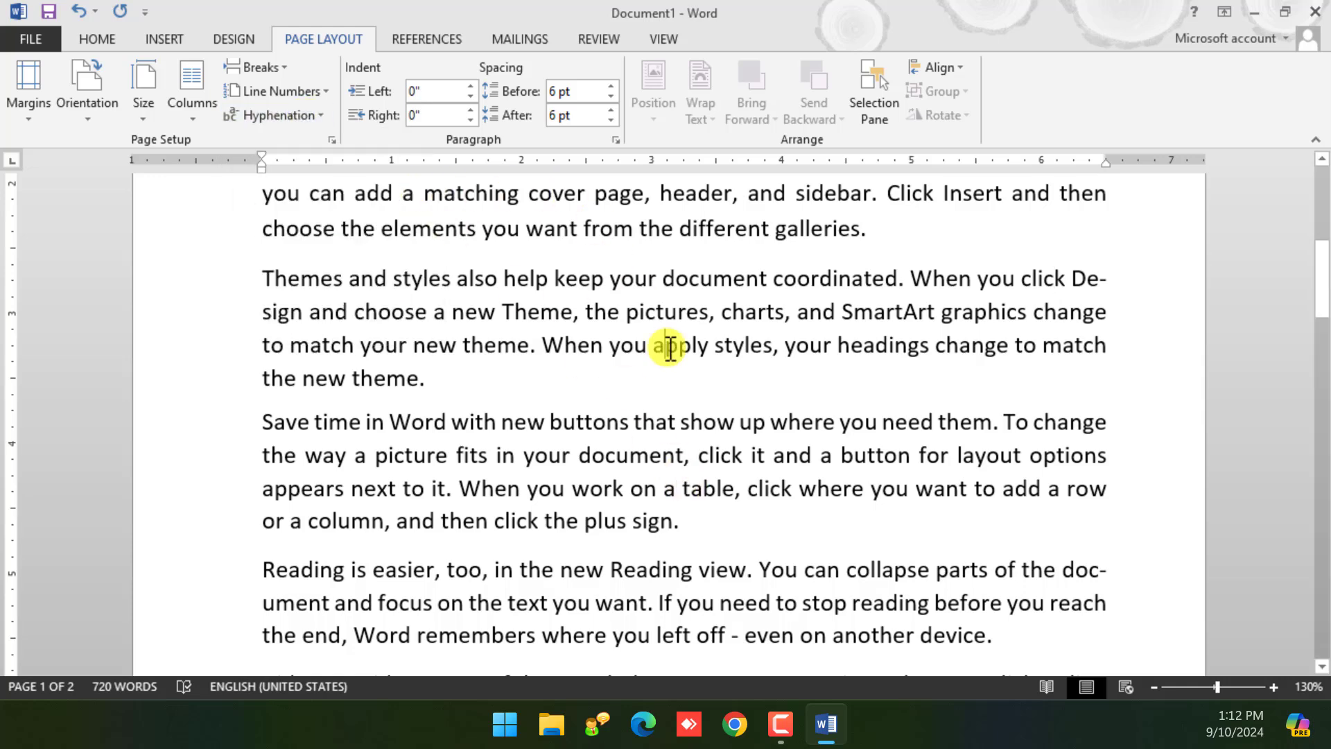
left_click(648, 379)
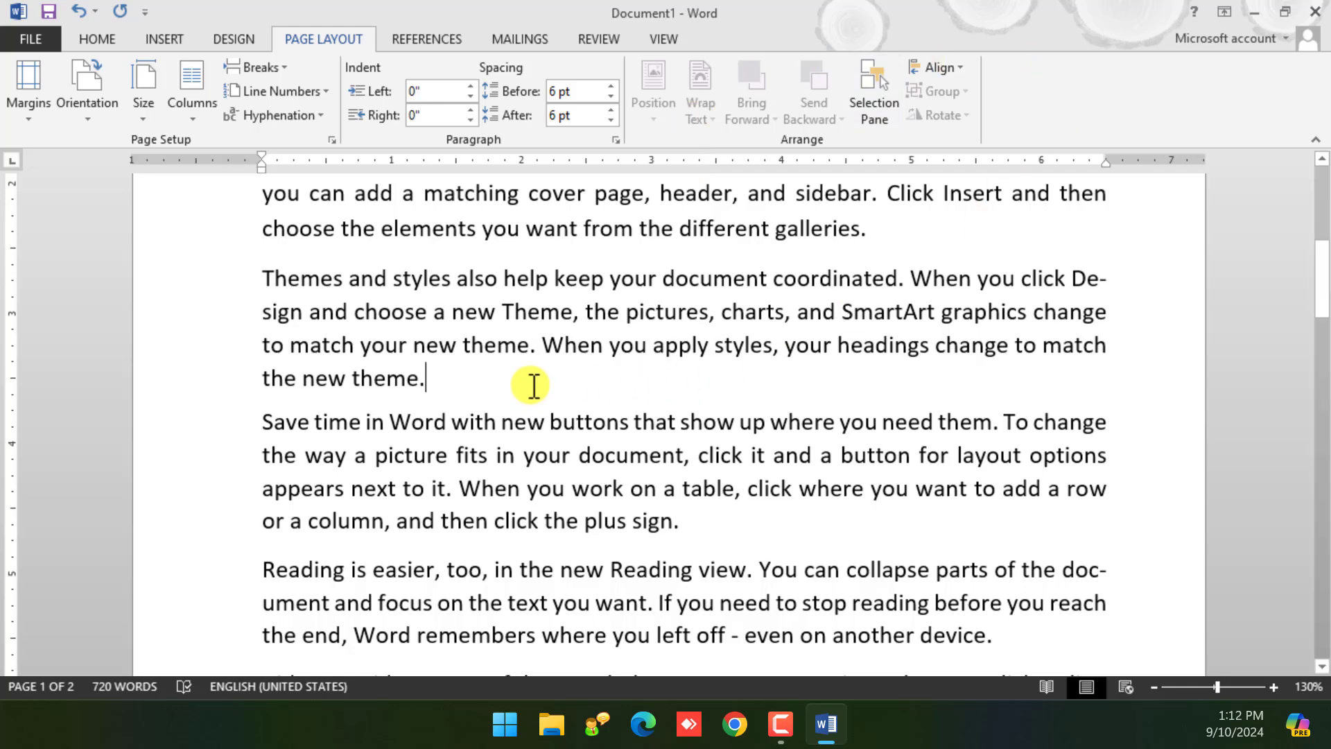
Insert the qrcode picture from the Pictures folder at the end of the "Themes and styles" paragraph
left_click(185, 35)
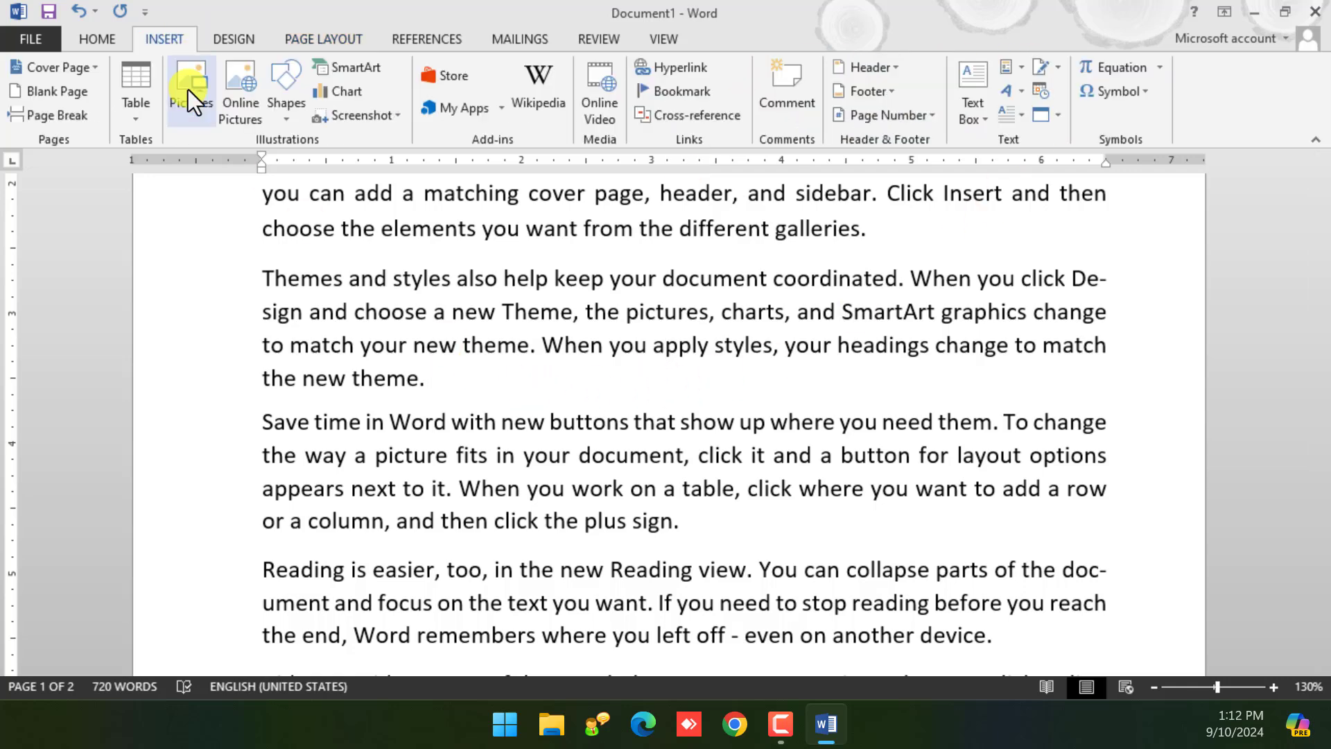
left_click(188, 101)
double_click(745, 212)
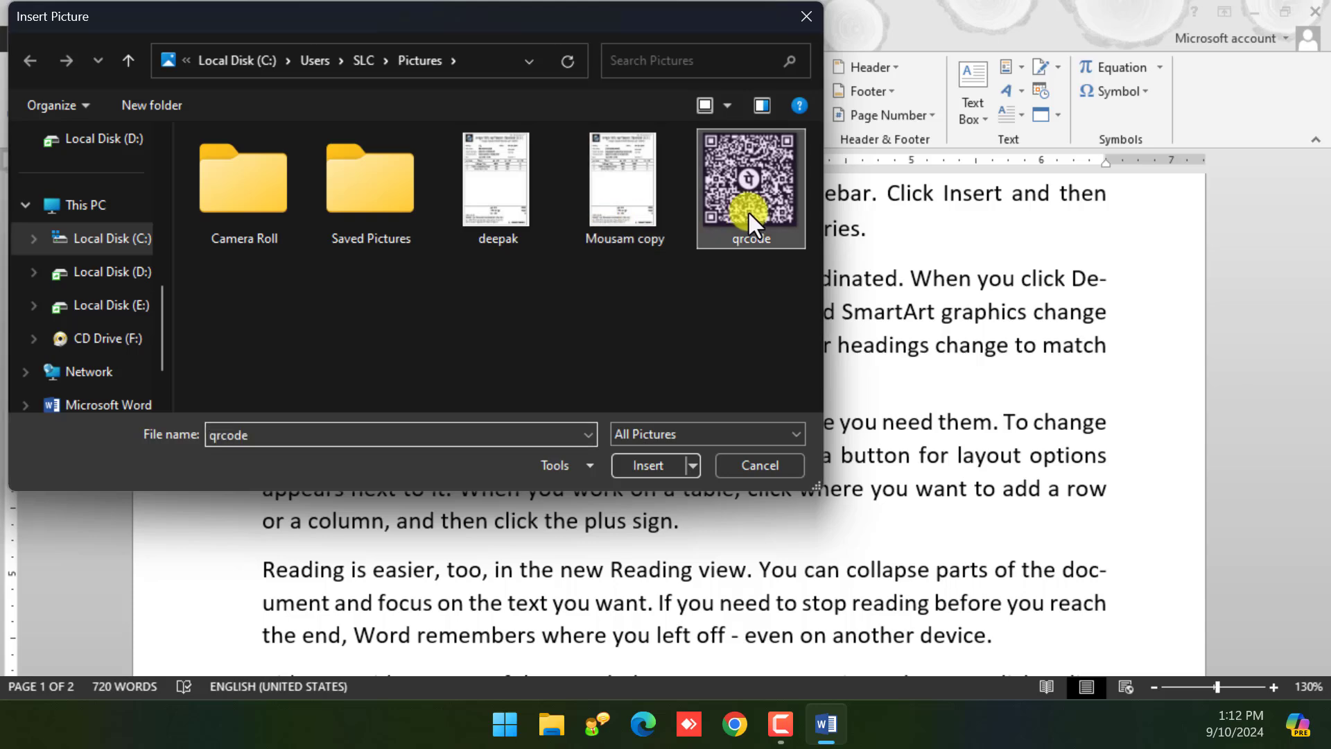
Shrink the inserted QR code picture proportionally to about half its size
left_click(298, 41)
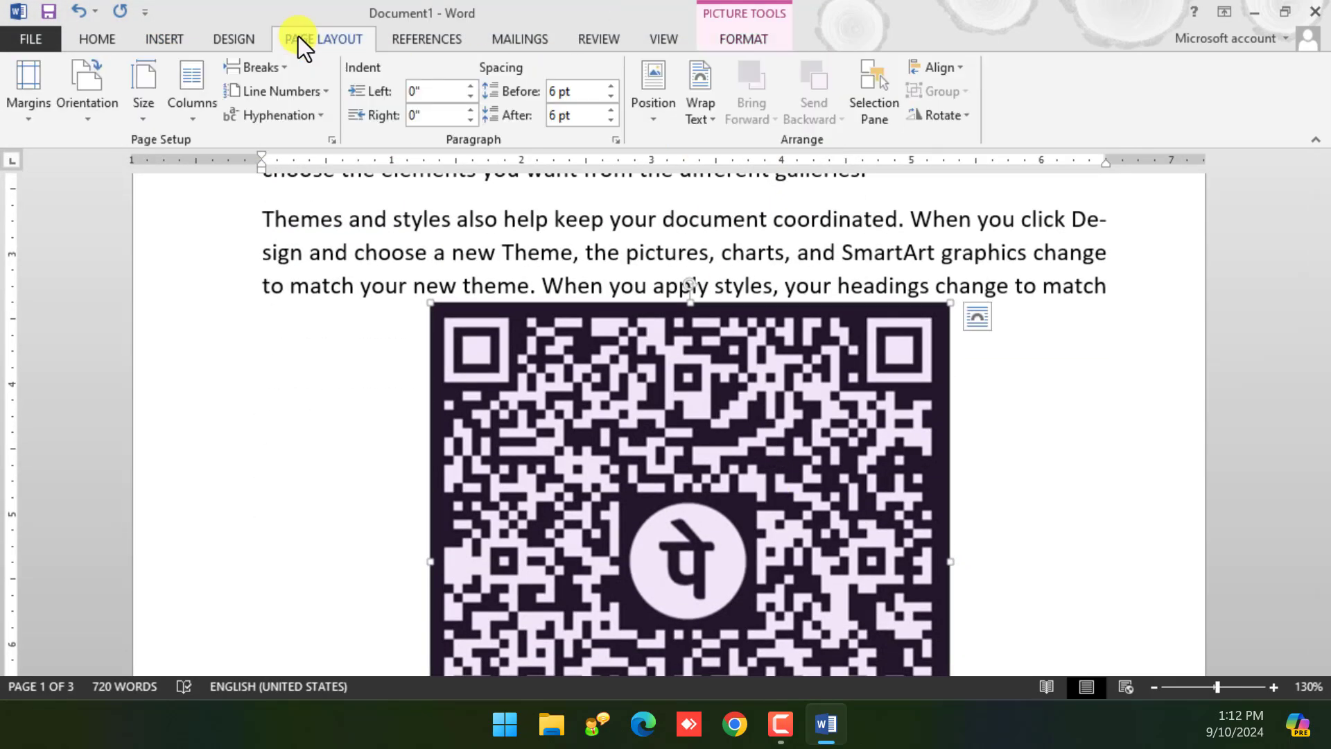
left_click(701, 112)
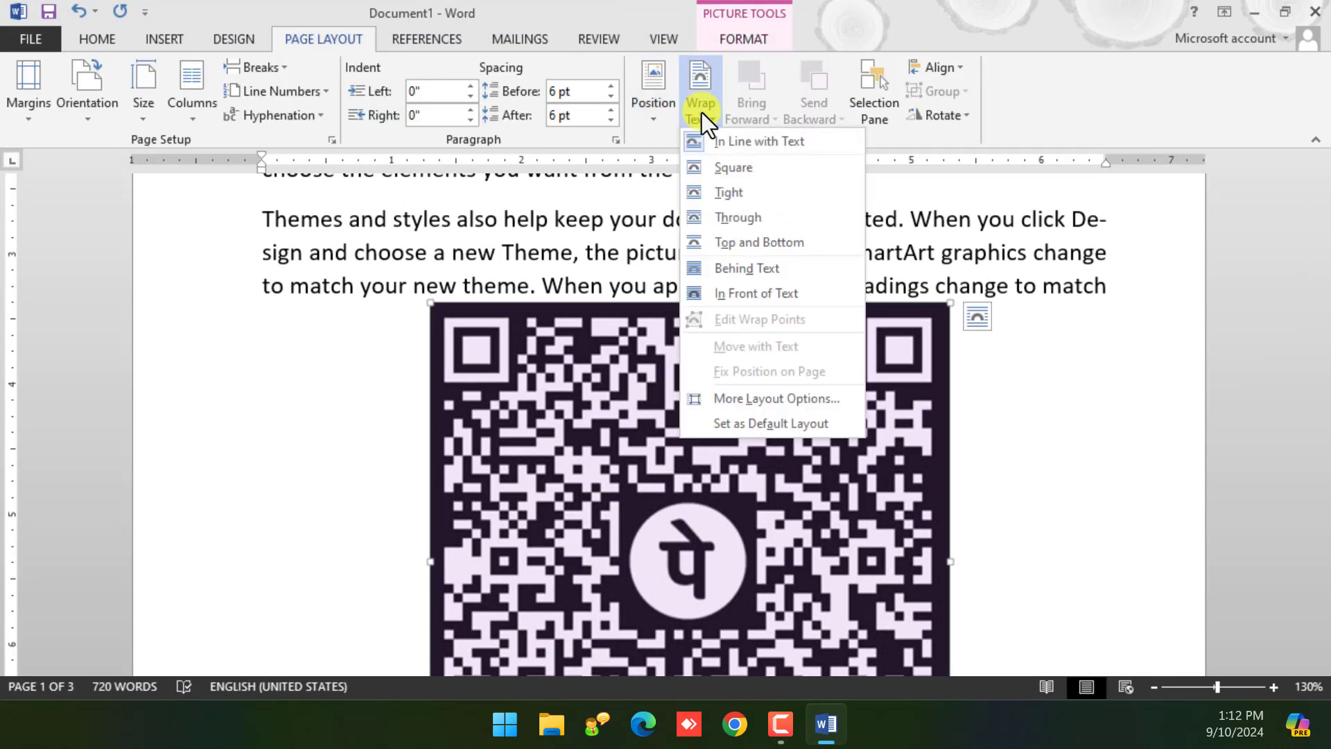
left_click(702, 112)
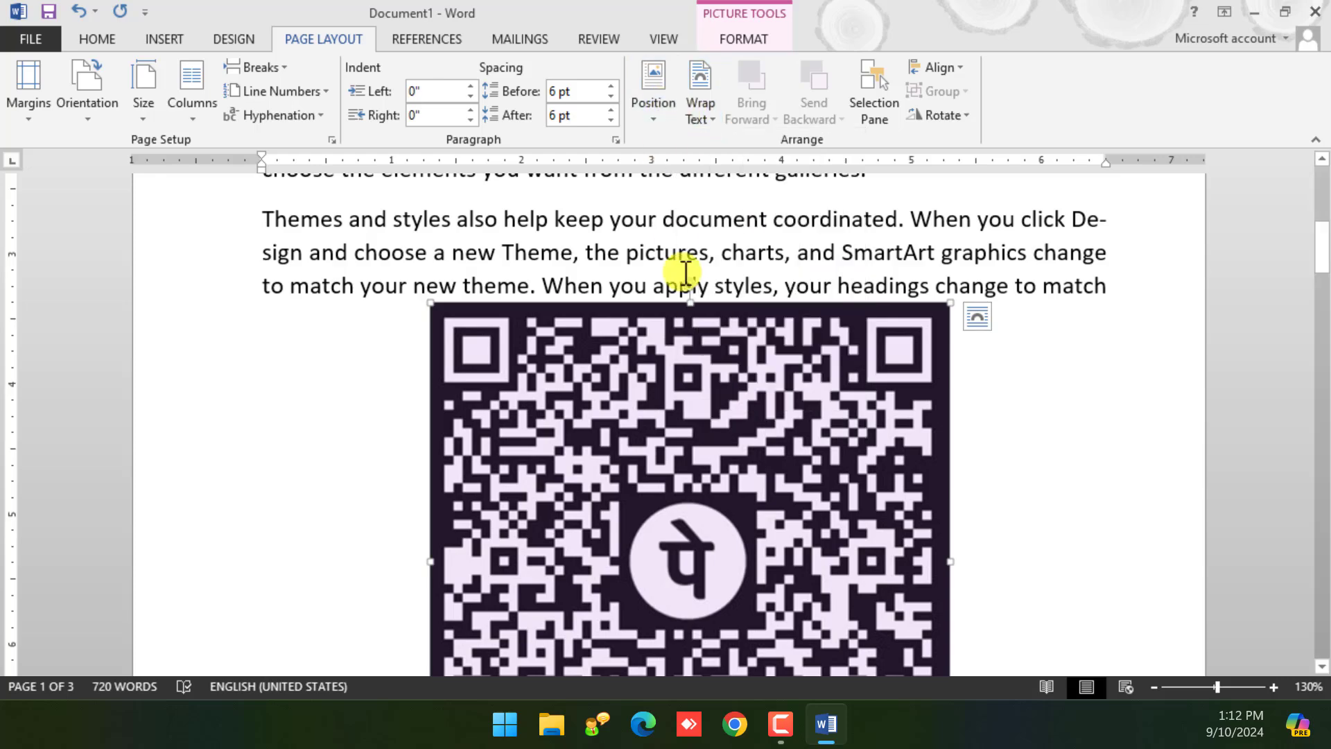
scroll(675, 372, "down", 7, "ctrl")
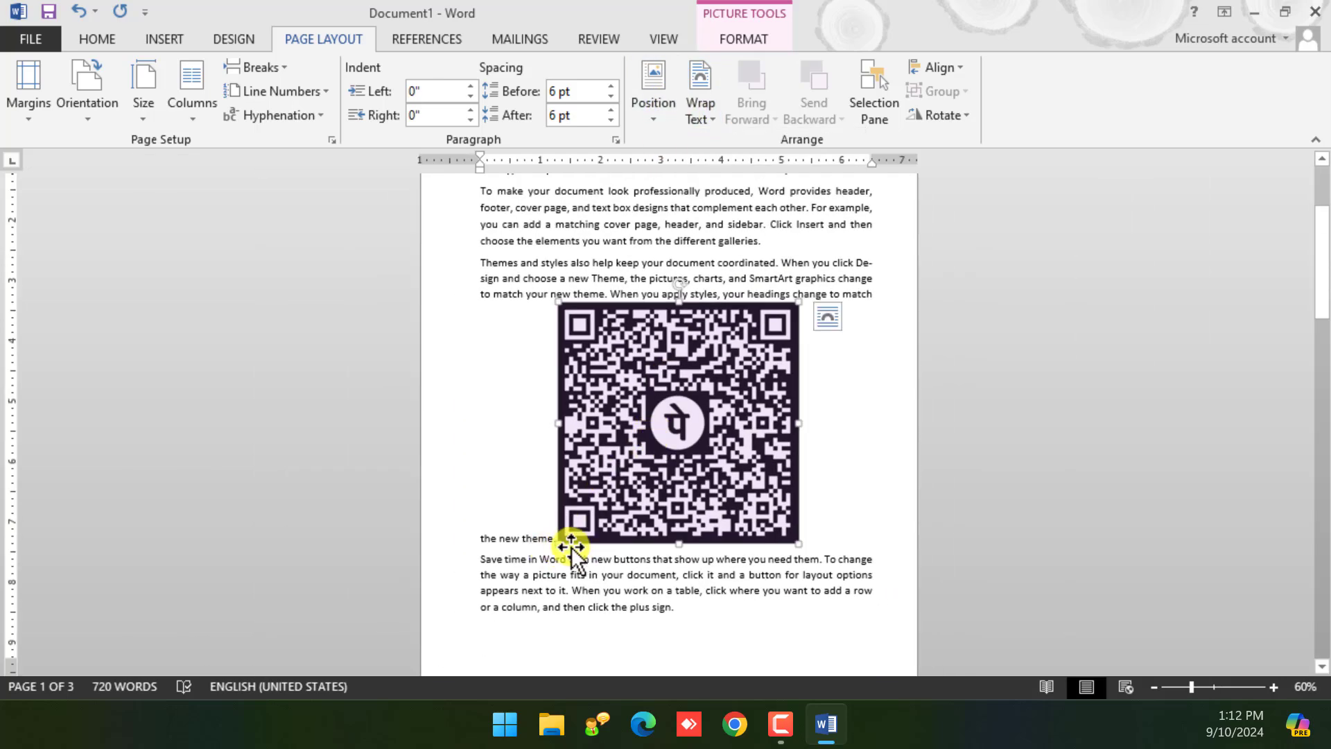
left_click_drag(566, 529, 677, 416)
scroll(683, 423, "up", 3)
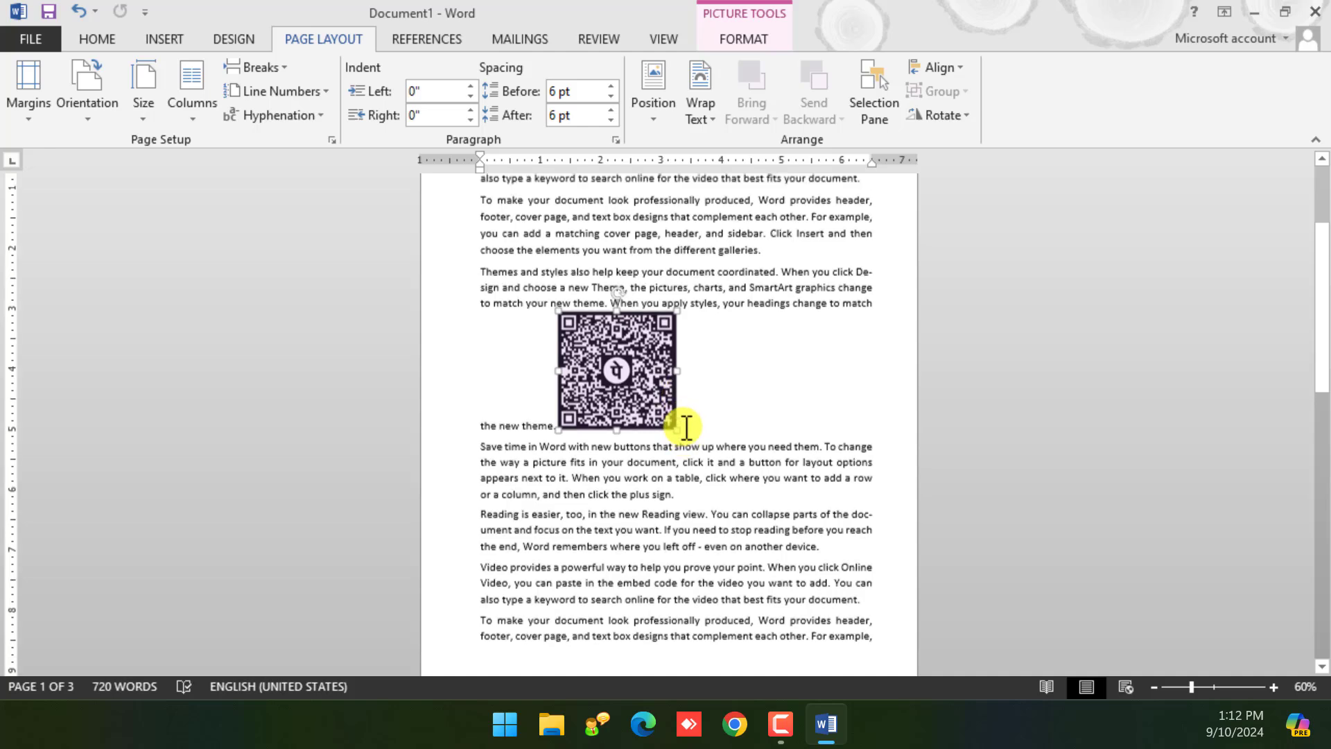
scroll(687, 427, "up", 1)
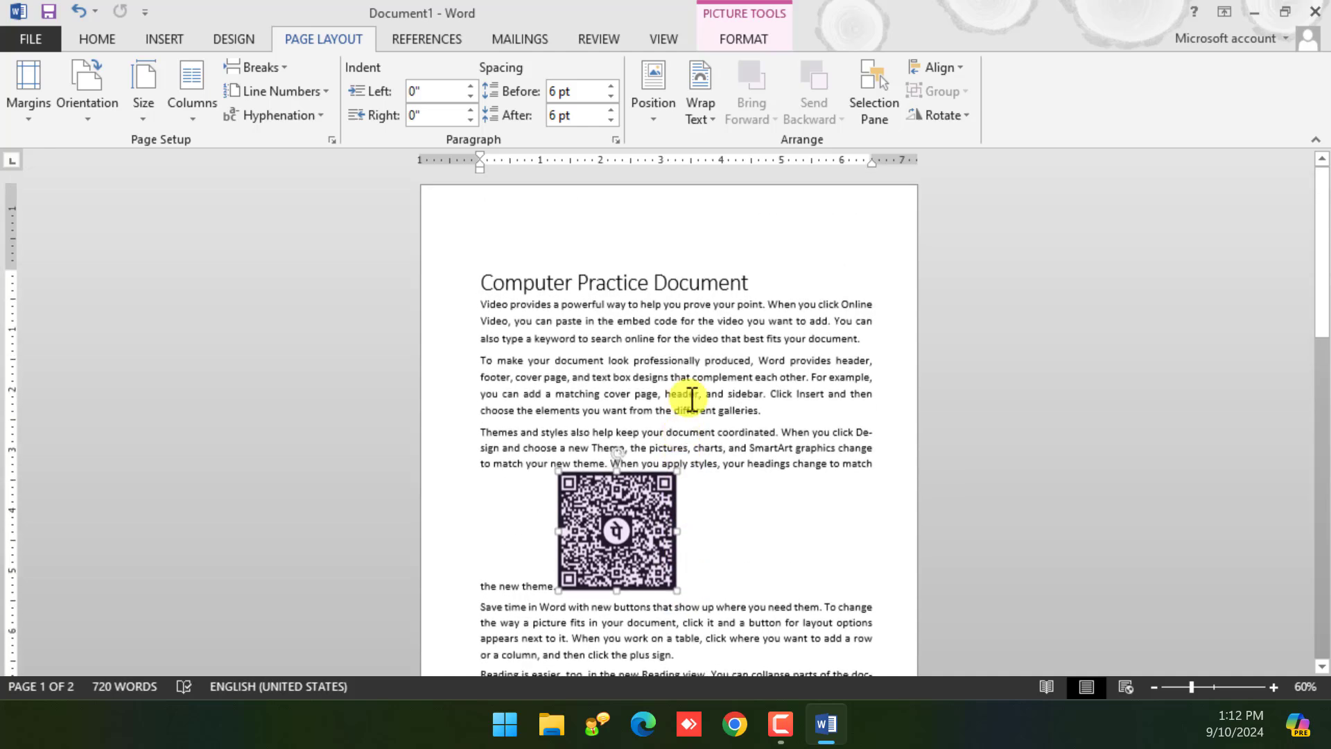
Preview the Position presets and Square text wrapping on the QR code picture without applying any, keeping the picture selected
left_click(657, 115)
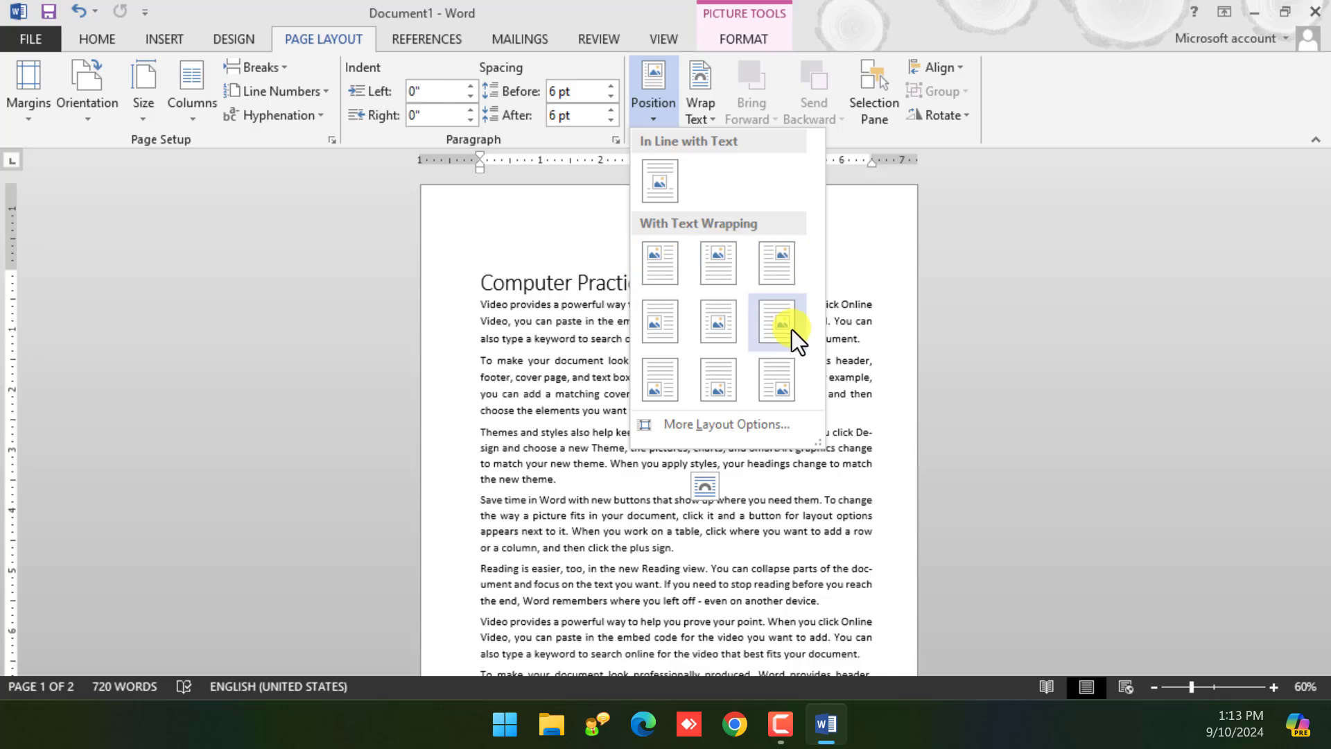
left_click(706, 104)
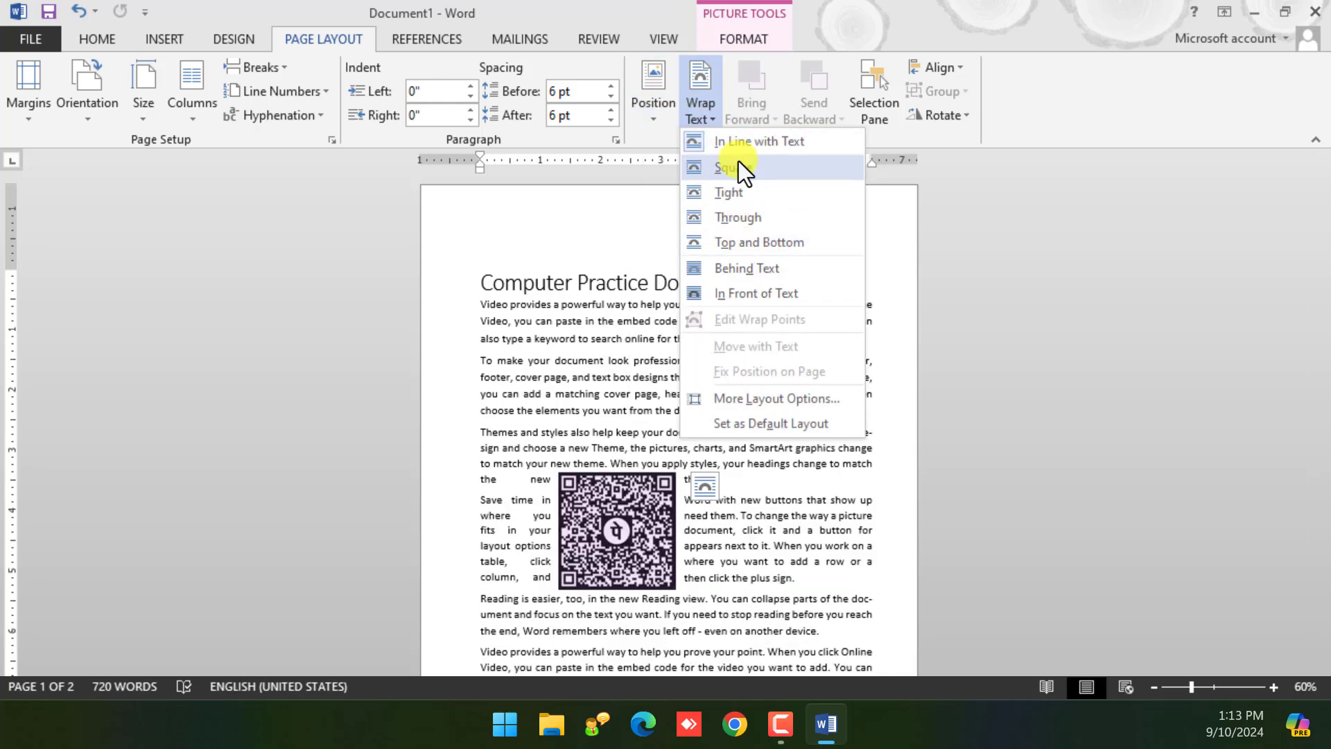
left_click(655, 507)
left_click(756, 529)
left_click(610, 514)
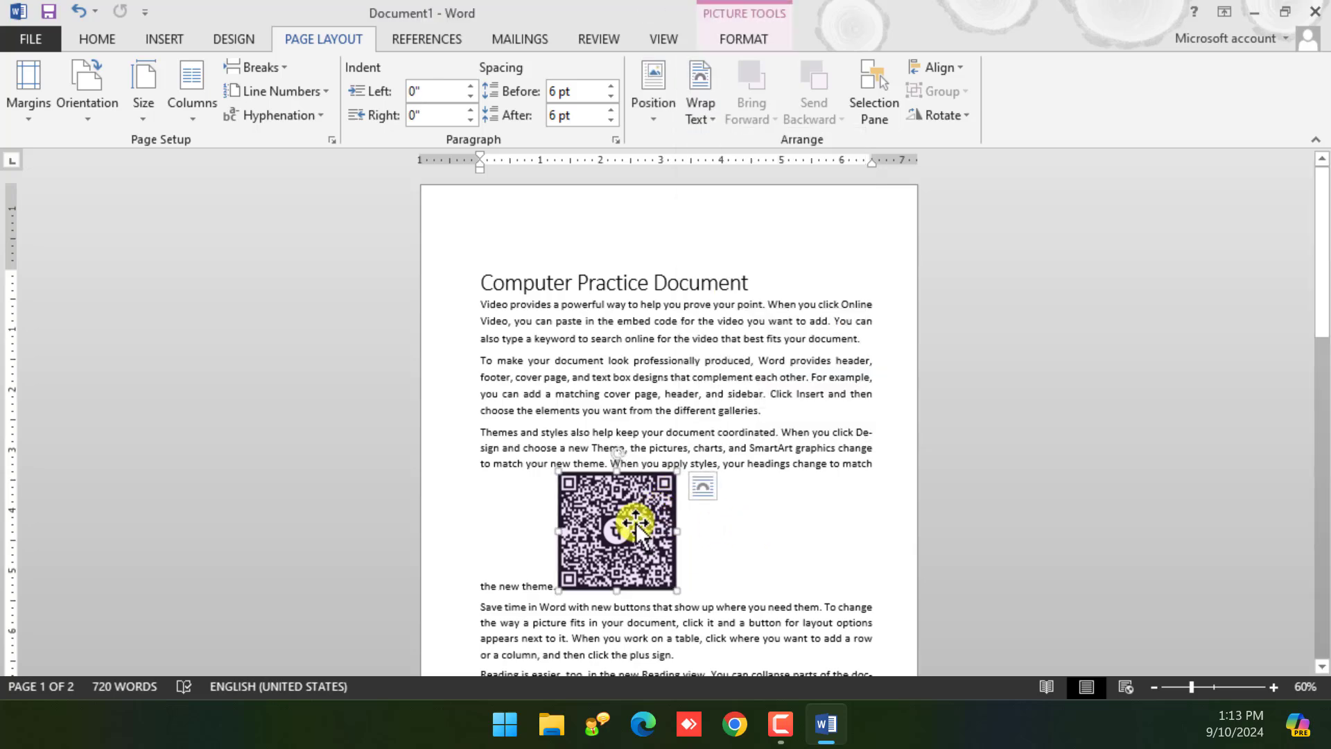
Replace the selected QR code picture with the first fee receipt image in the Pictures folder and shrink it to about 2.43" by 1.71"
left_click(163, 42)
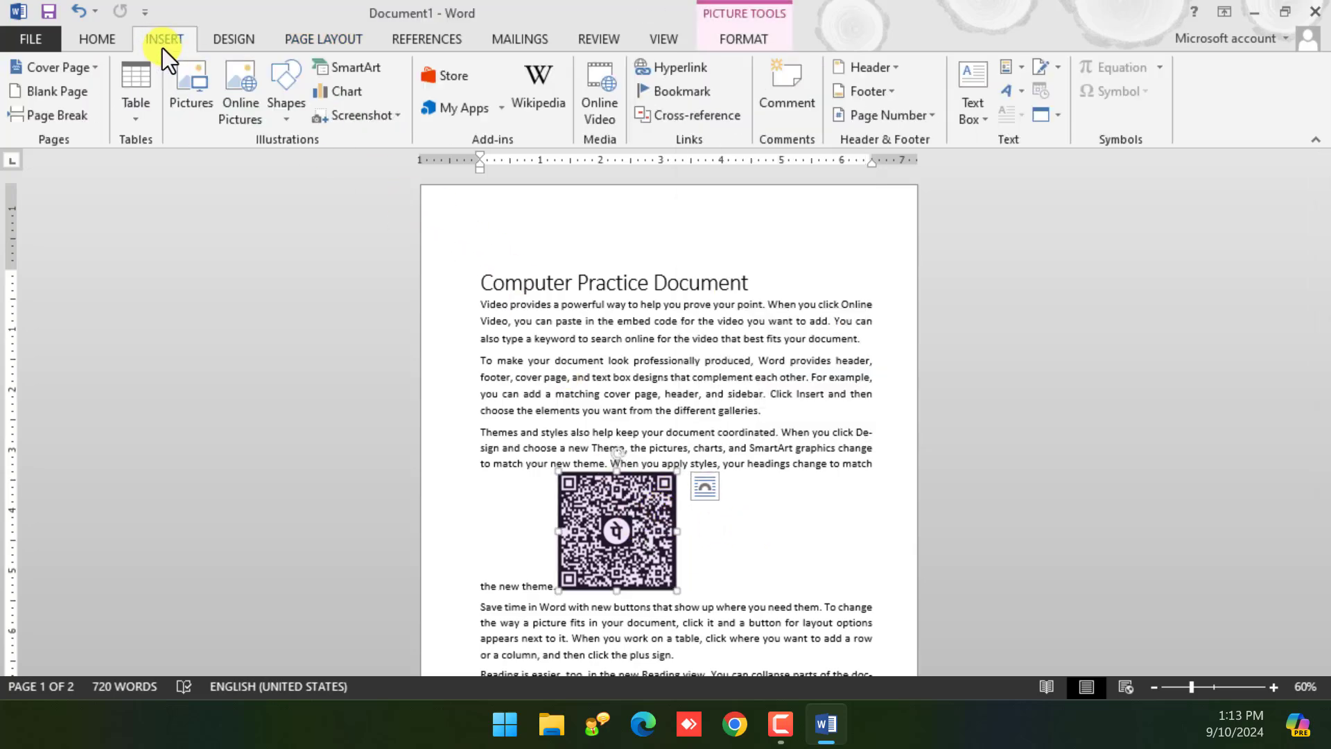
left_click(191, 100)
left_click(530, 205)
double_click(531, 204)
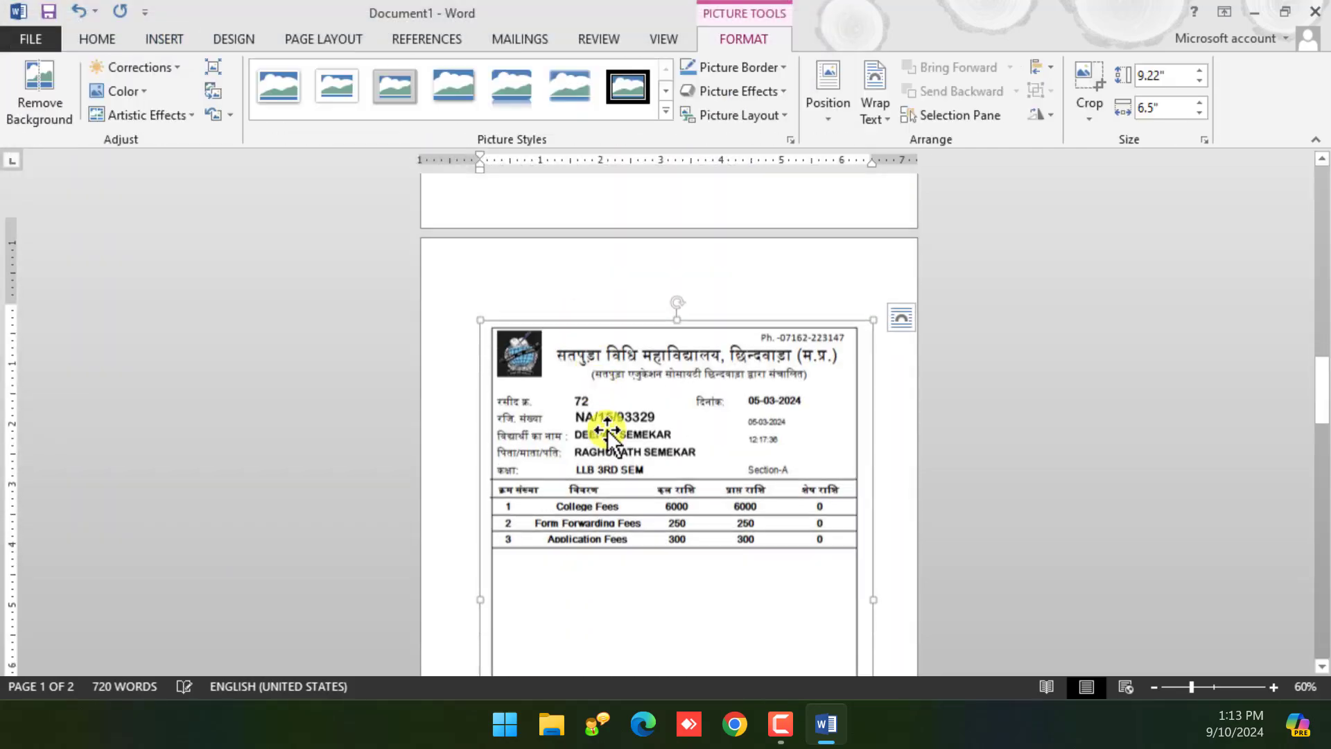
scroll(648, 461, "down", 5)
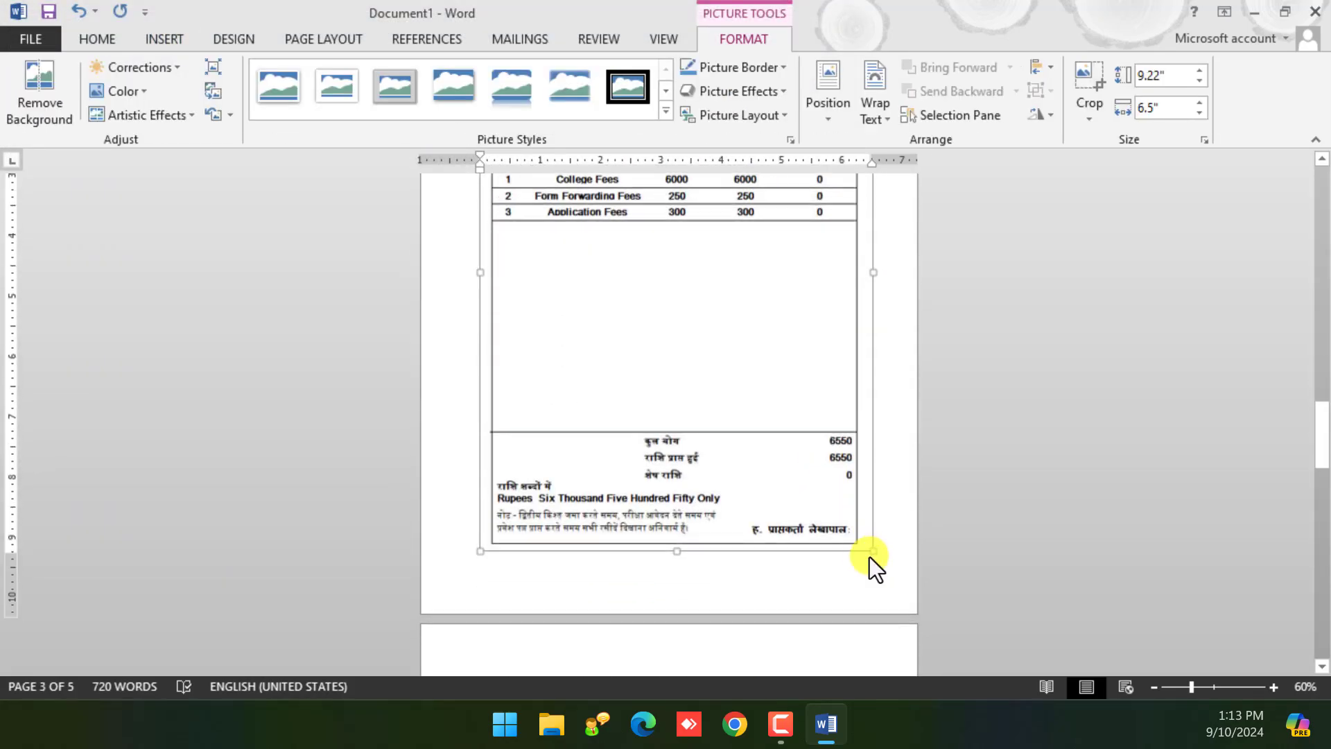
left_click_drag(871, 548, 635, 309)
scroll(678, 446, "up", 7)
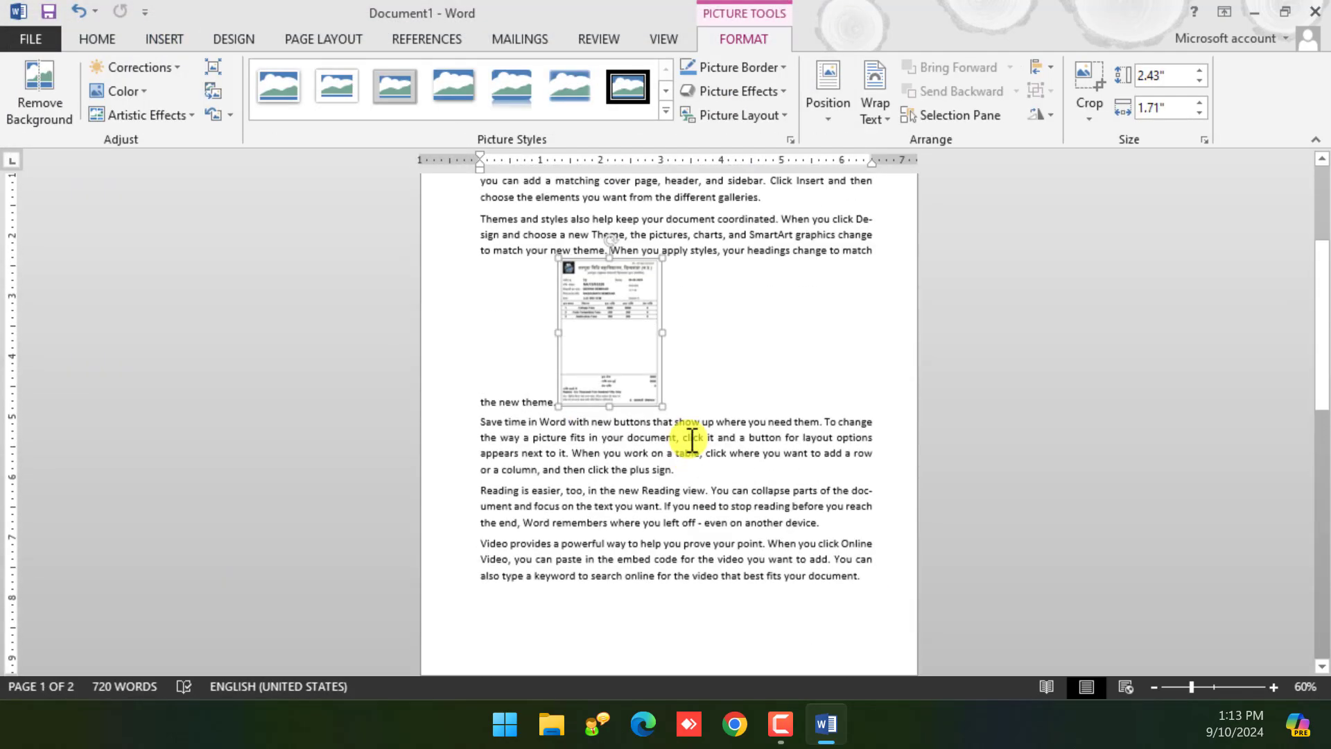
Insert the qrcode picture from the Pictures folder directly after the receipt picture
scroll(677, 446, "down", 4)
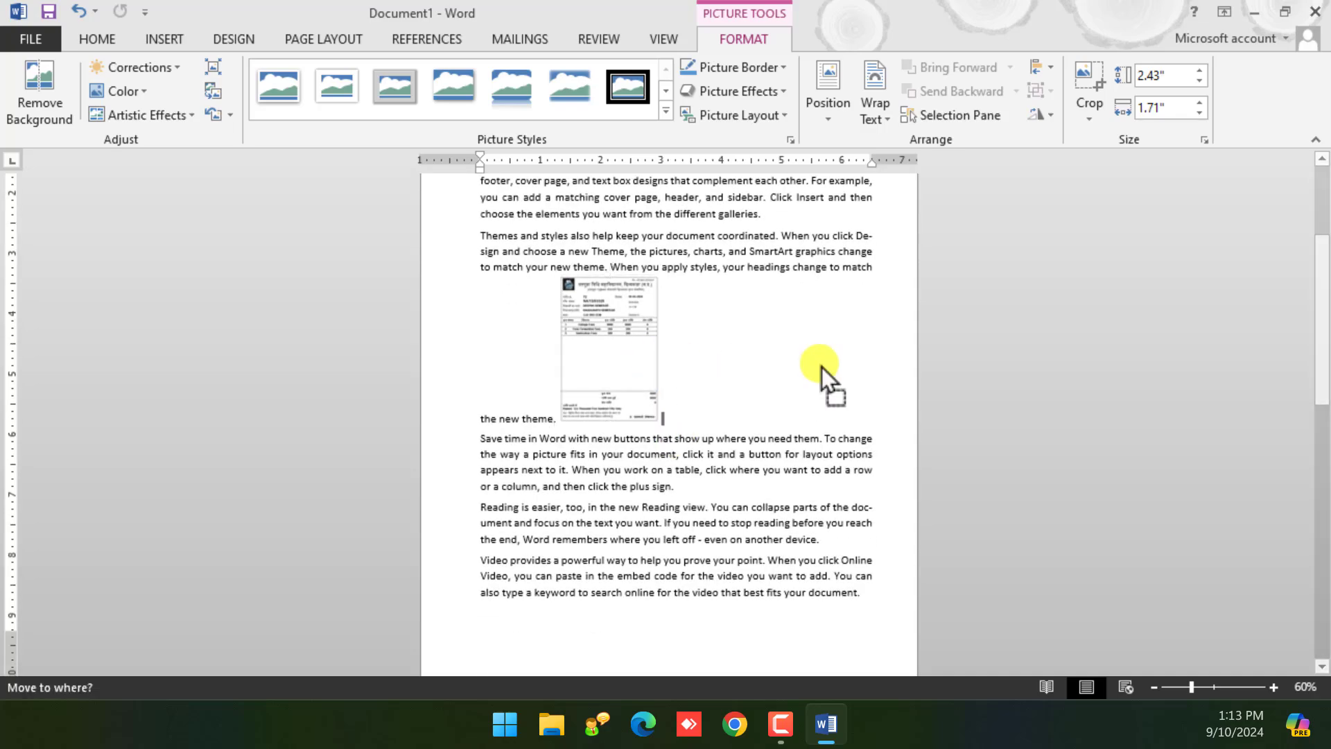
scroll(603, 388, "down", 5)
scroll(615, 416, "down", 6)
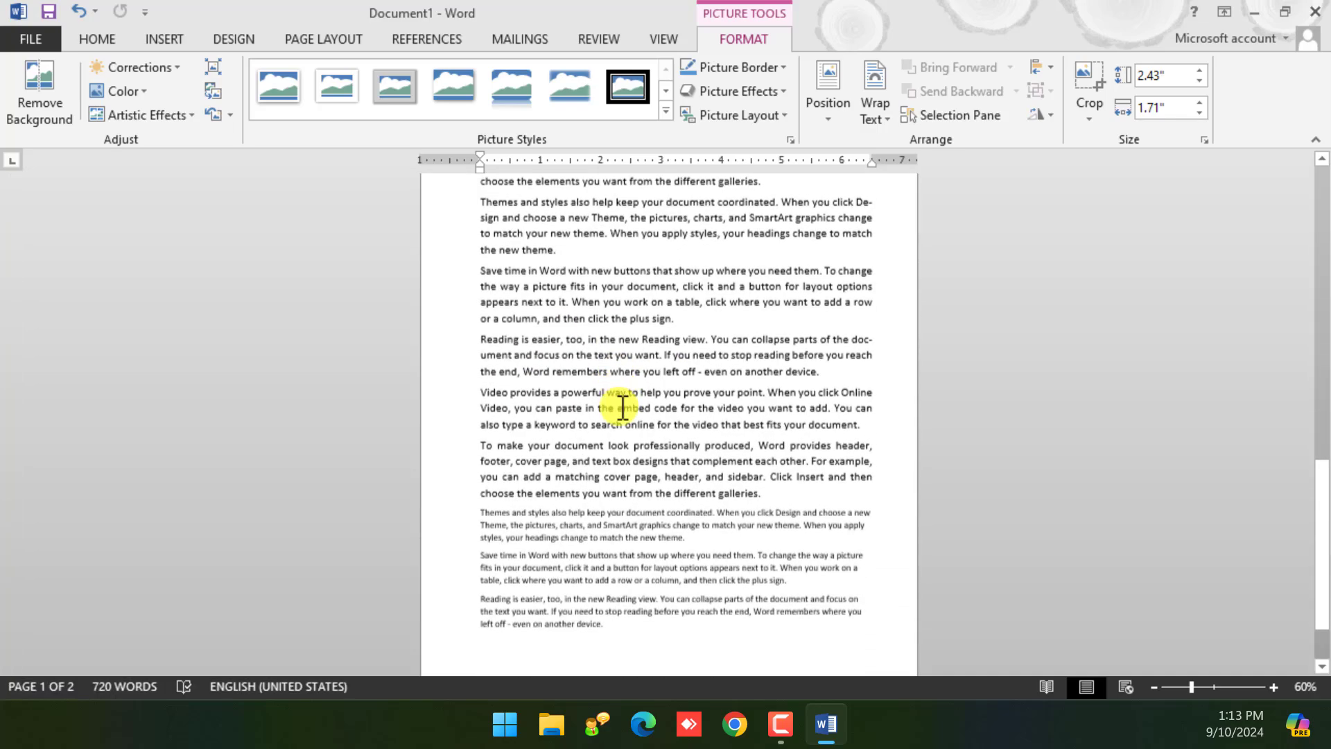
scroll(616, 416, "up", 10)
scroll(615, 416, "up", 3)
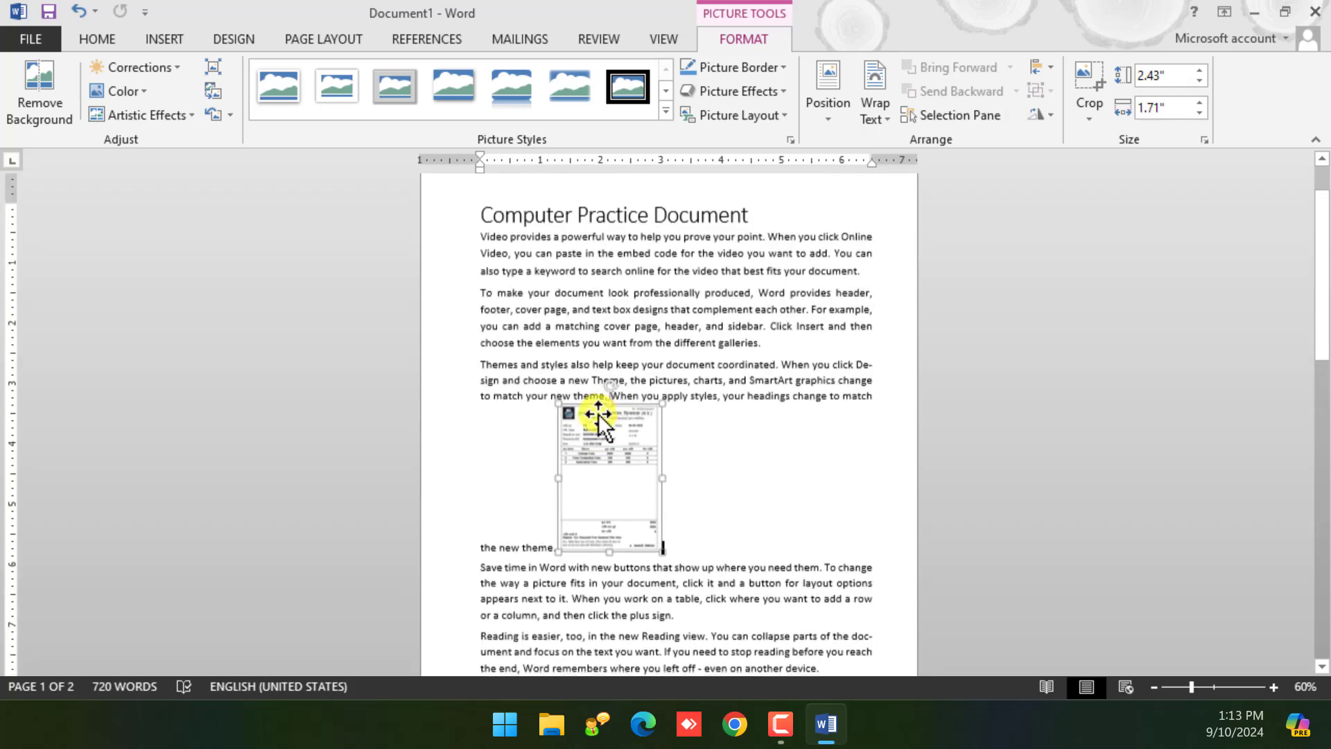
left_click(744, 547)
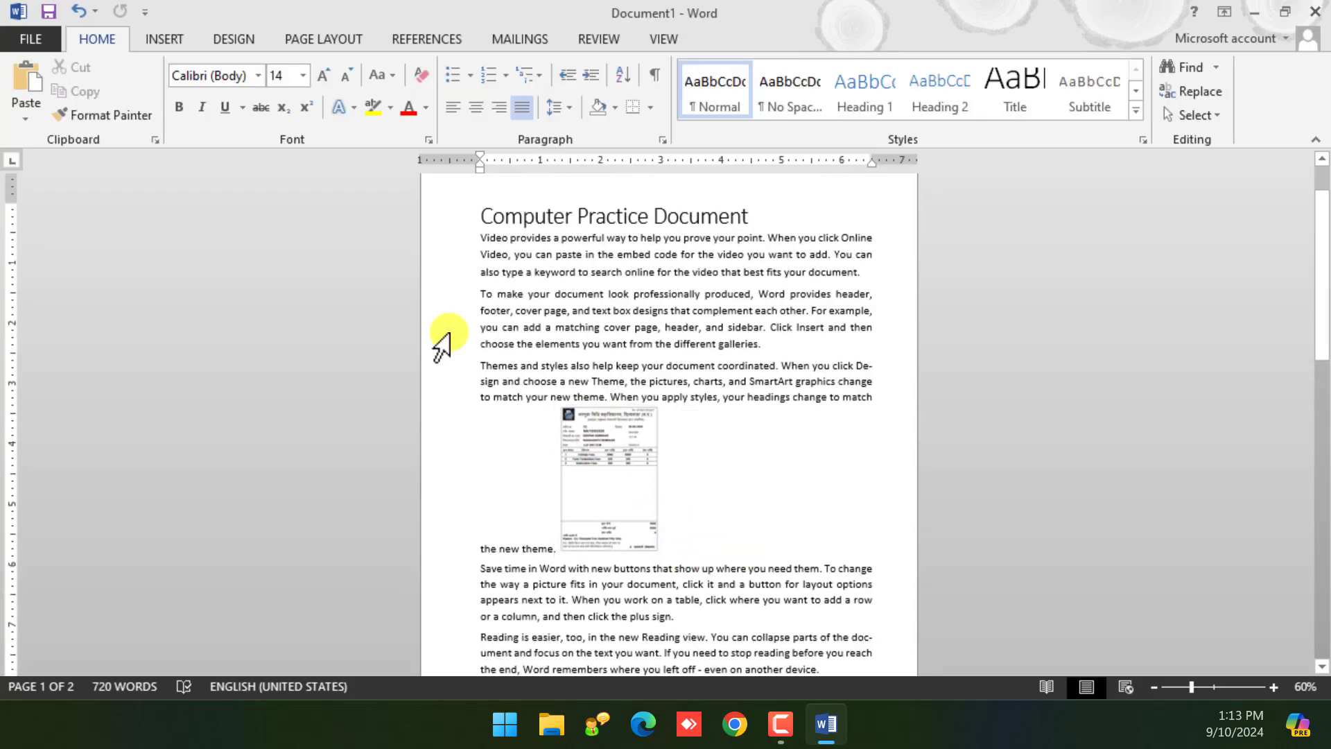
left_click(177, 39)
left_click(194, 97)
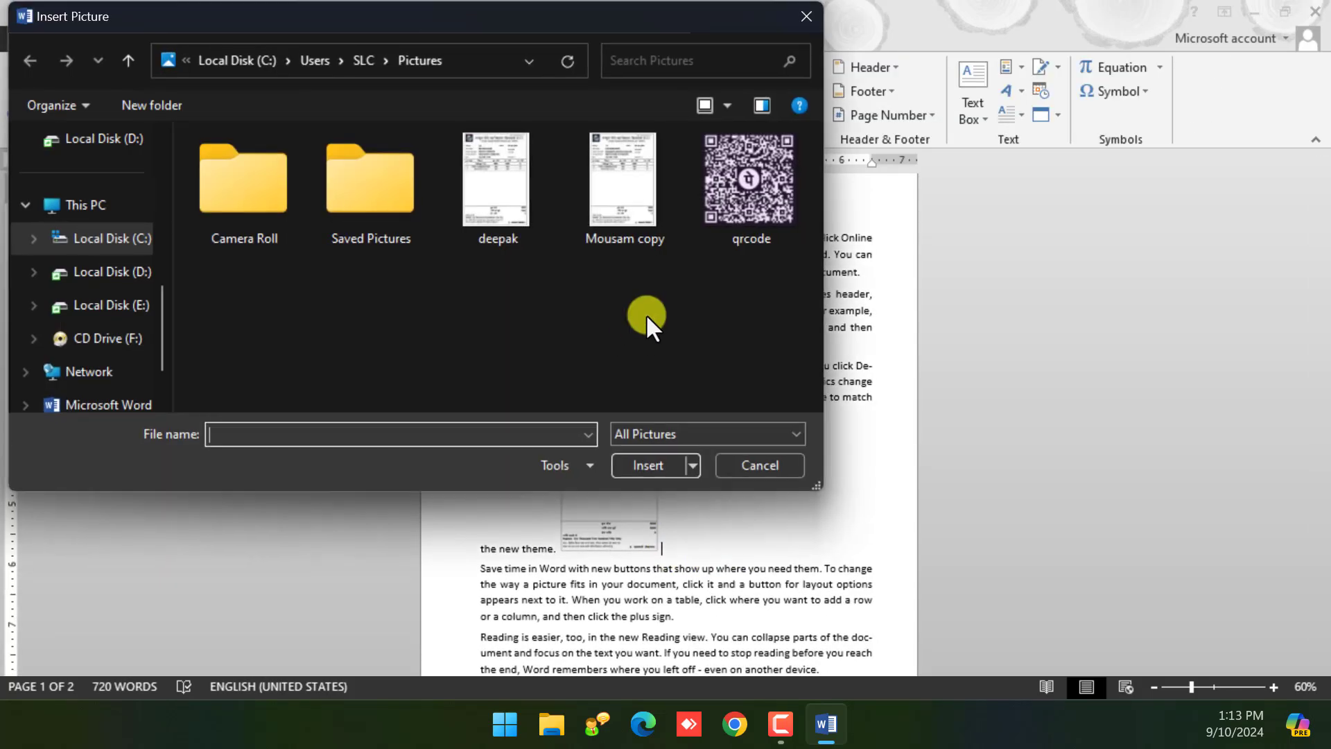
double_click(716, 208)
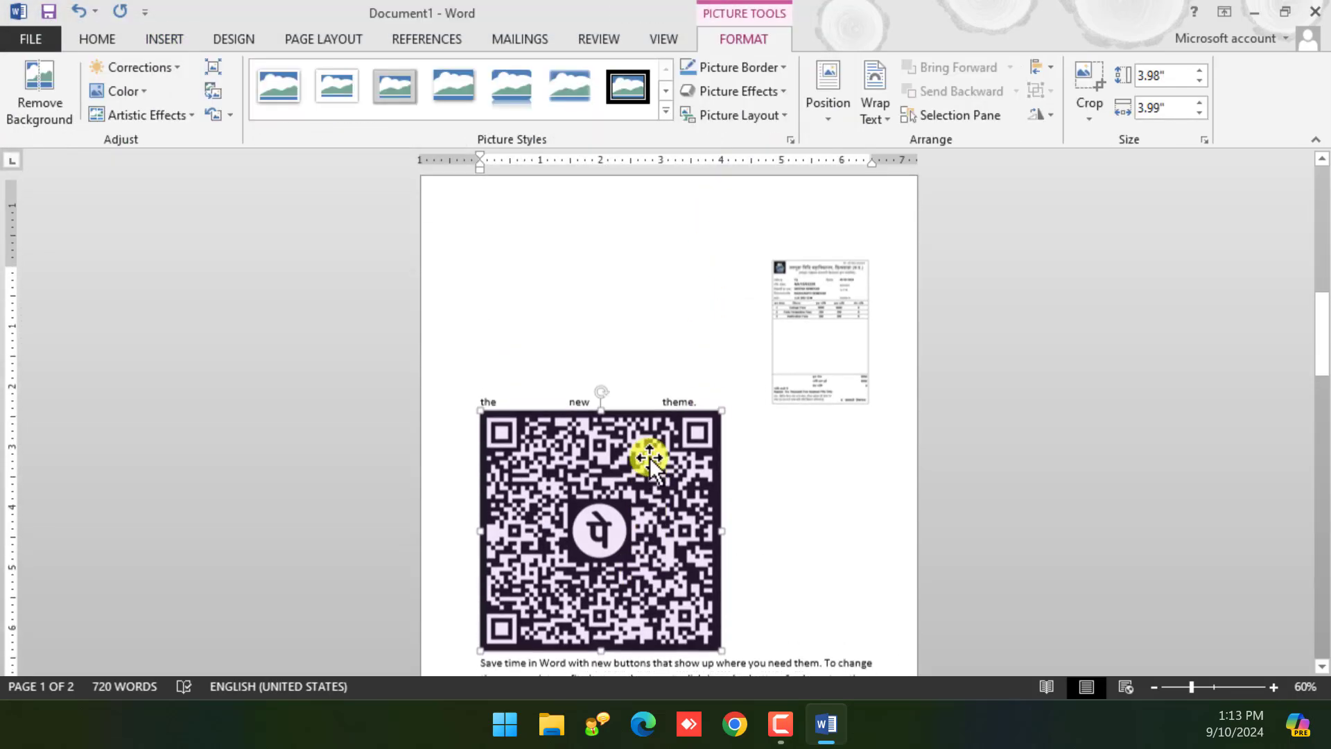
Enlarge the receipt picture to about 5.66" by 3.99" and shrink the QR code picture to about 2.17" square
left_click(790, 399)
left_click_drag(773, 414, 659, 615)
scroll(671, 574, "down", 10)
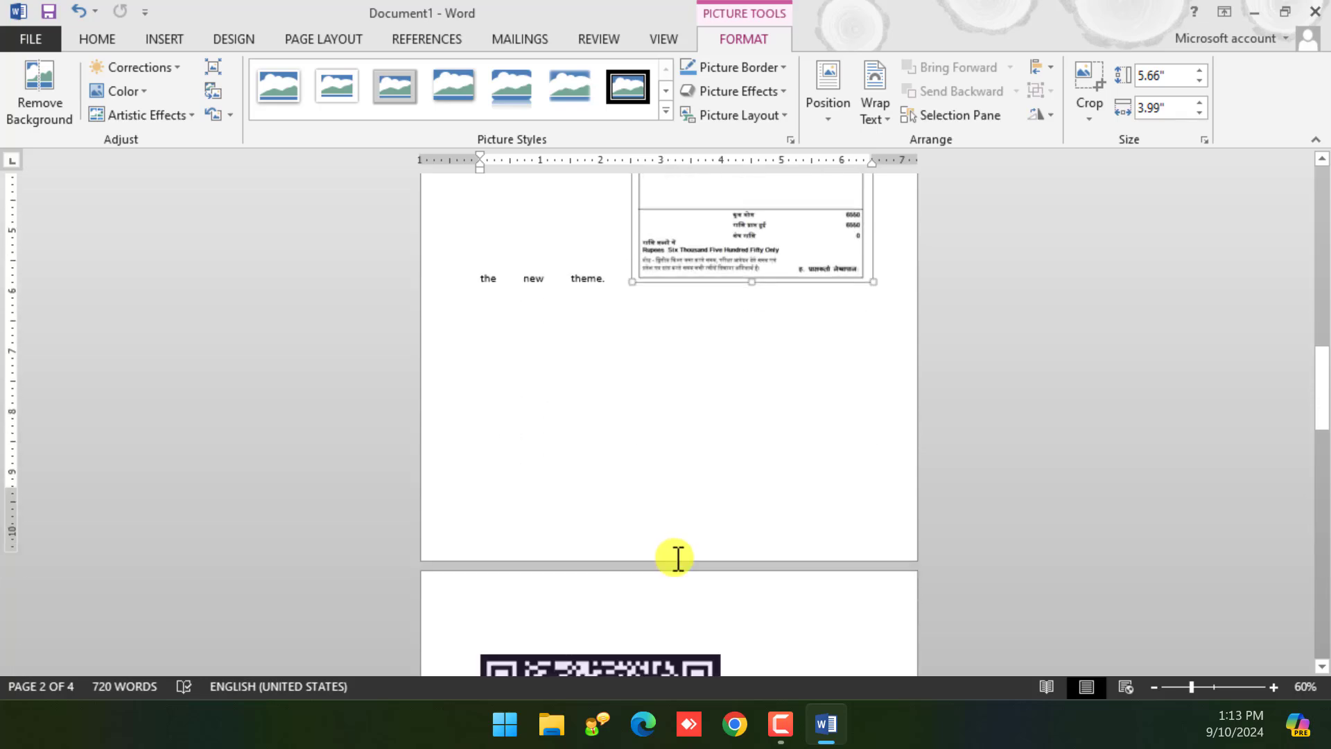
left_click(690, 575)
scroll(729, 596, "down", 1)
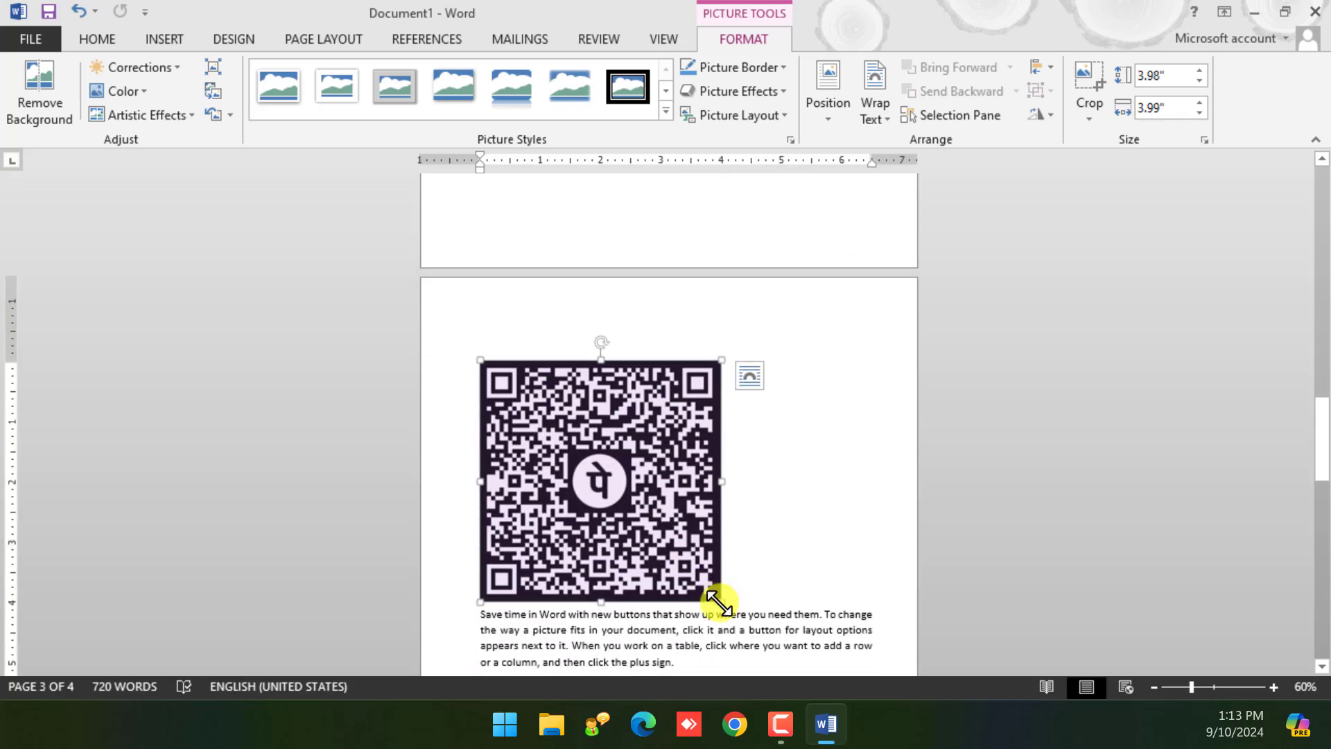
left_click_drag(721, 601, 612, 402)
scroll(624, 433, "up", 3)
scroll(624, 468, "up", 3)
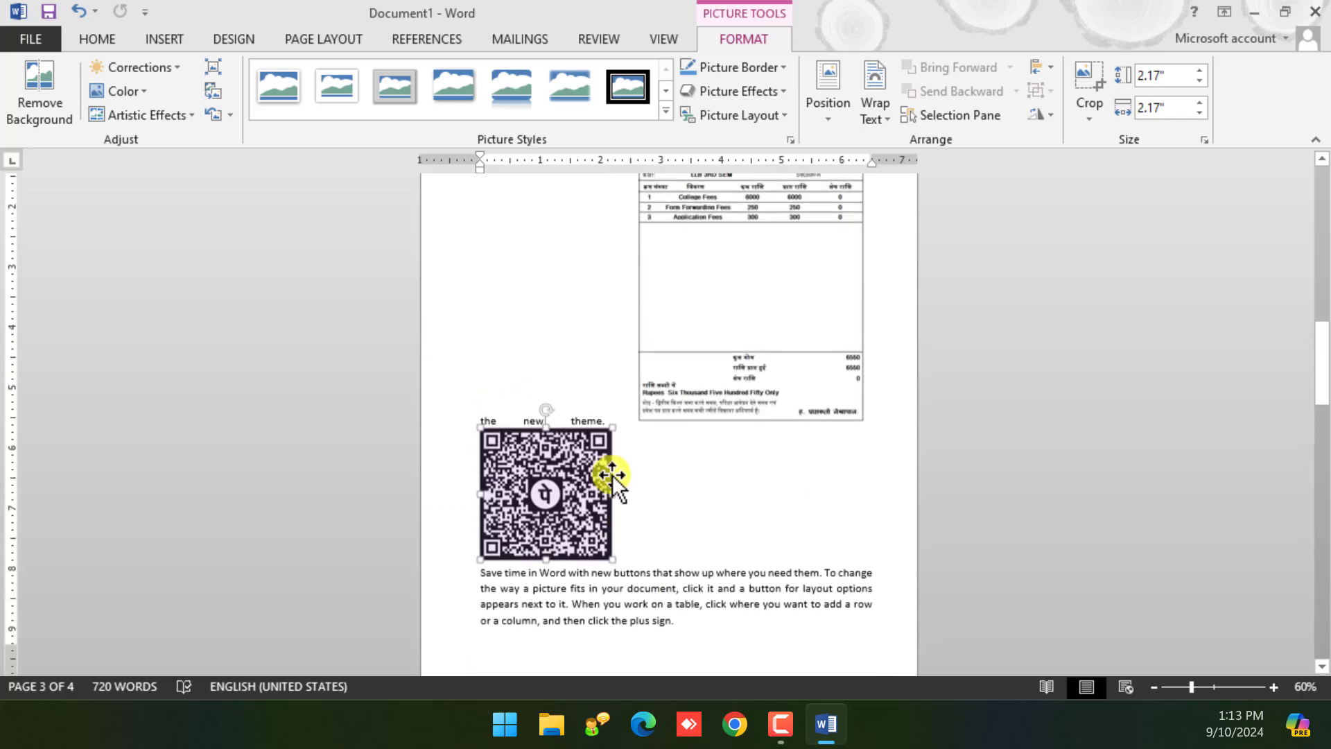
Set the text wrapping of both the QR code picture and the receipt picture to Square
left_click(875, 103)
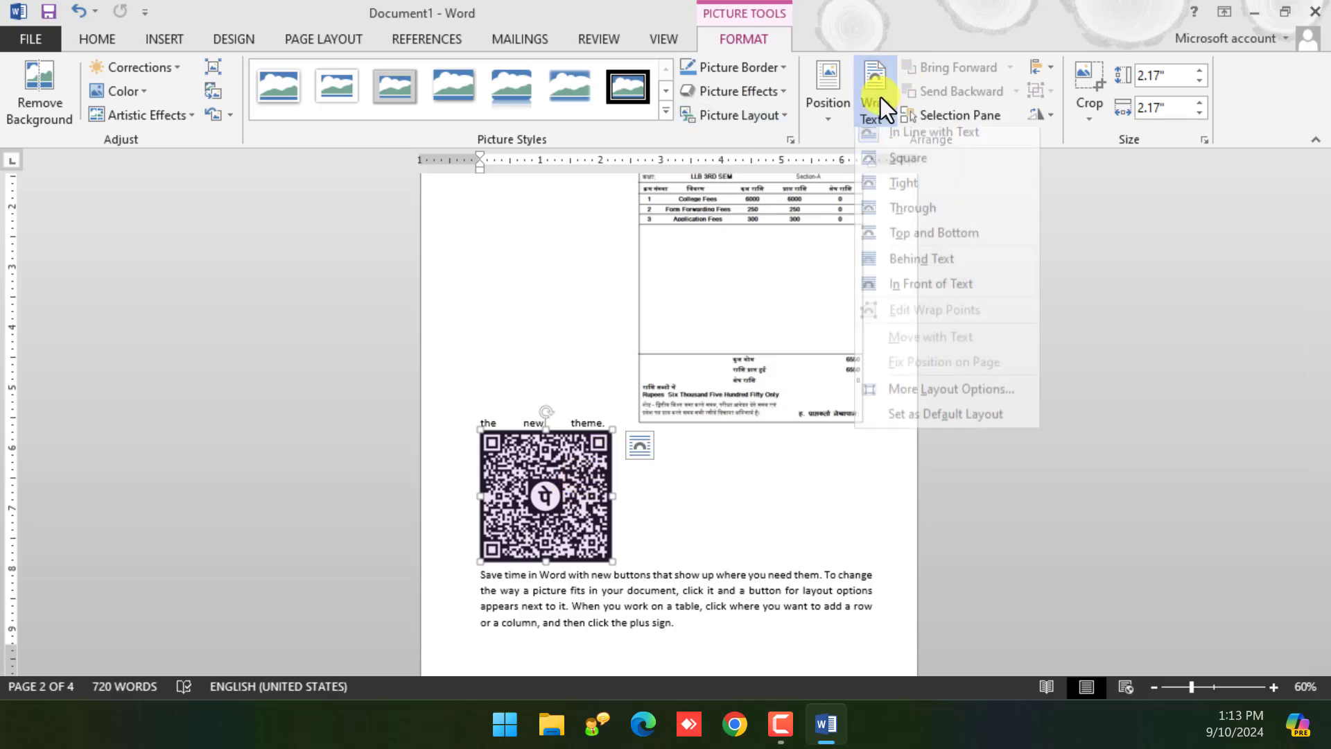
left_click(894, 169)
scroll(724, 399, "down", 6)
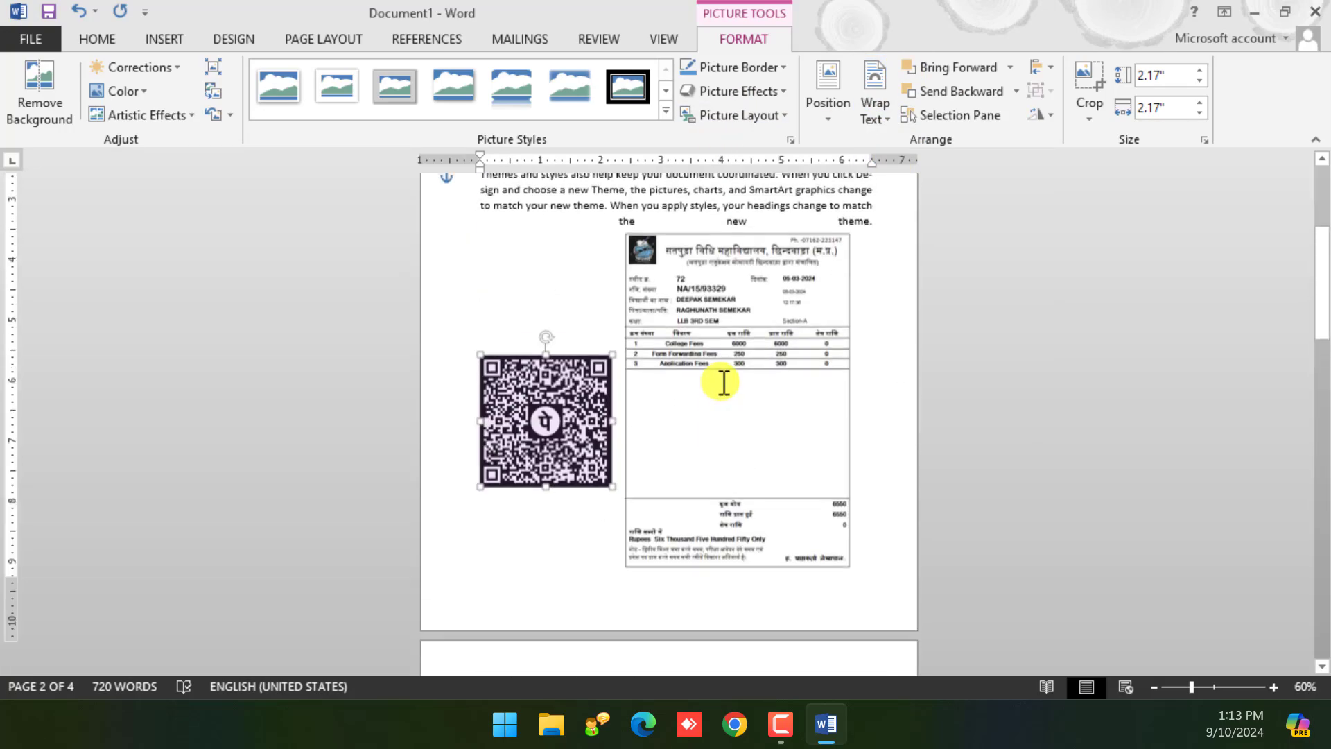
left_click(779, 288)
left_click(875, 97)
left_click(898, 174)
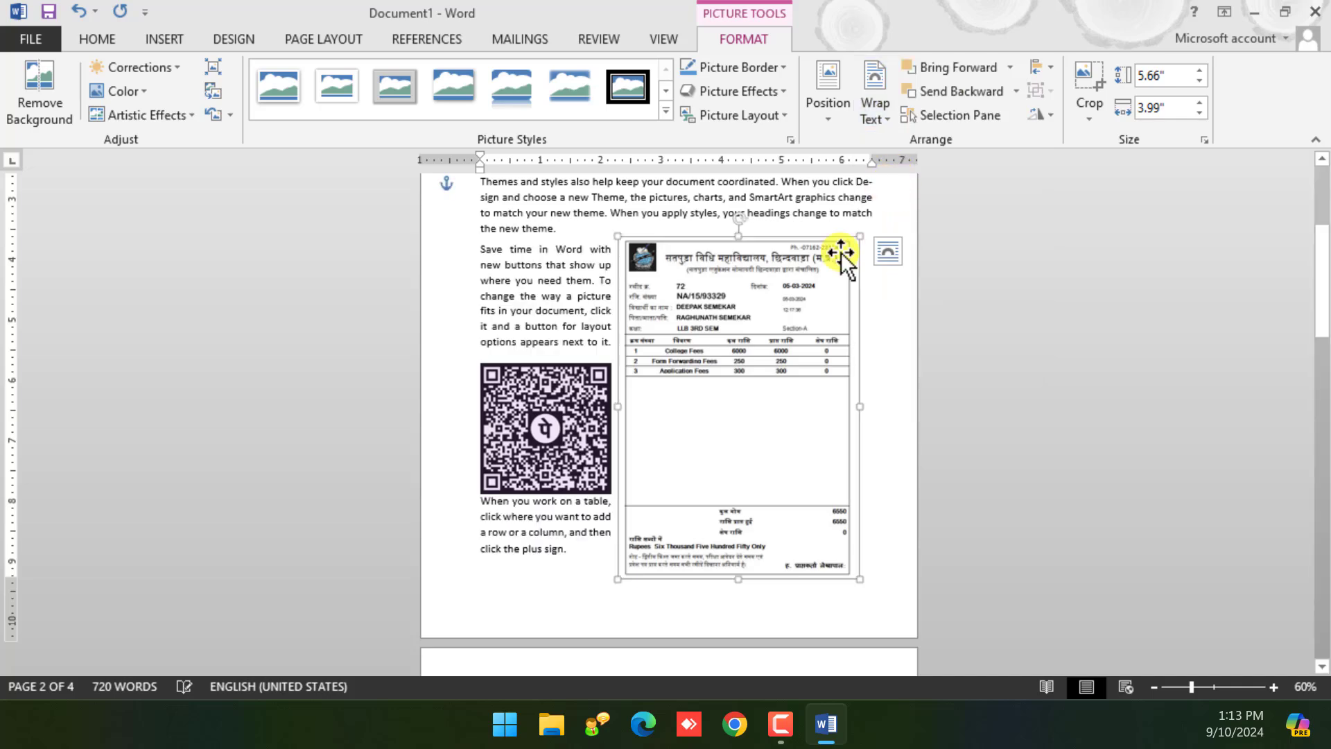
Move the QR code picture onto the middle of the receipt picture and bring it forward
left_click_drag(574, 381, 765, 375)
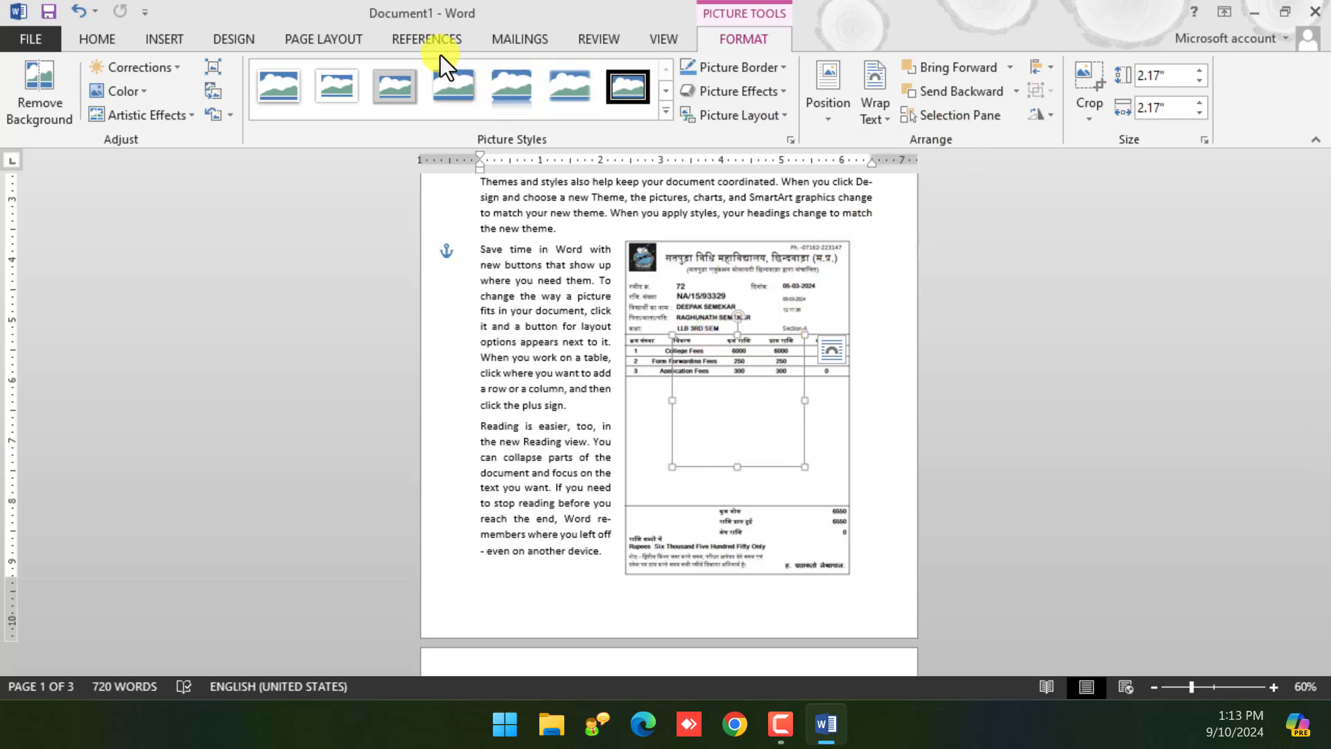
left_click(323, 40)
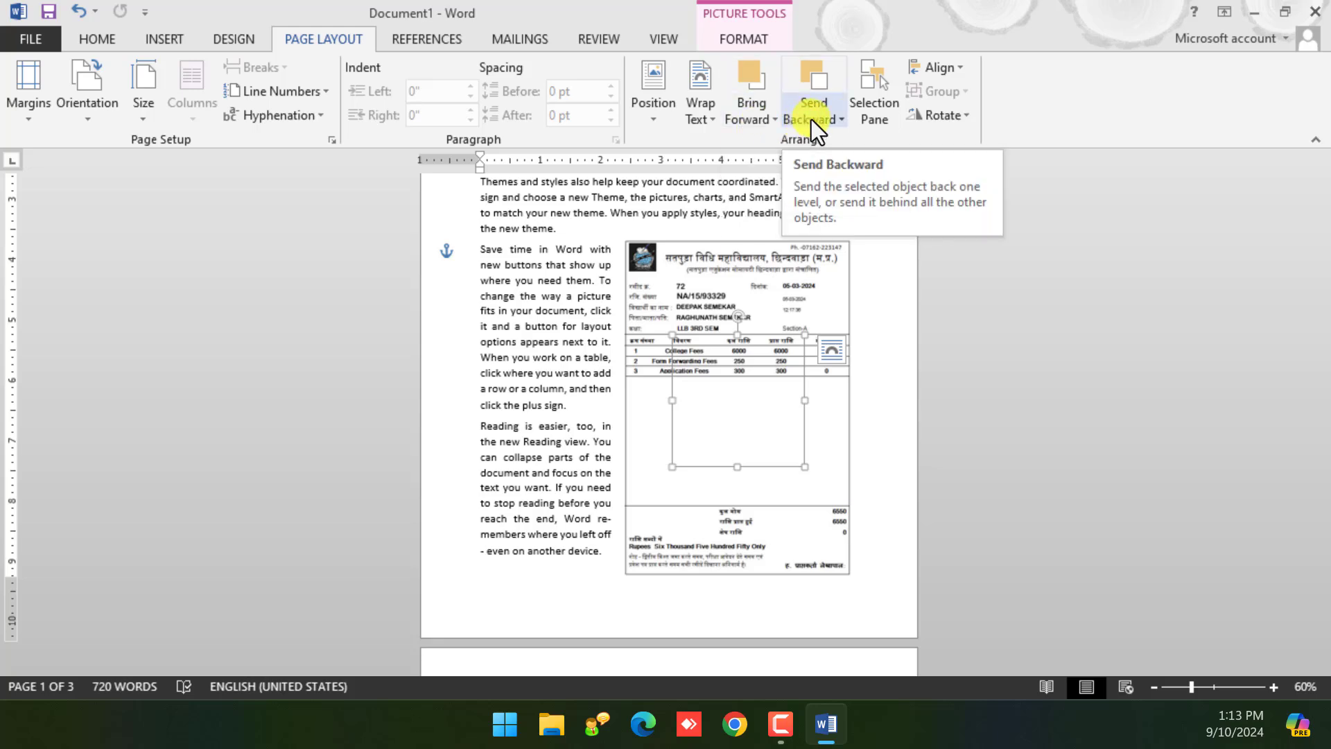
left_click(751, 72)
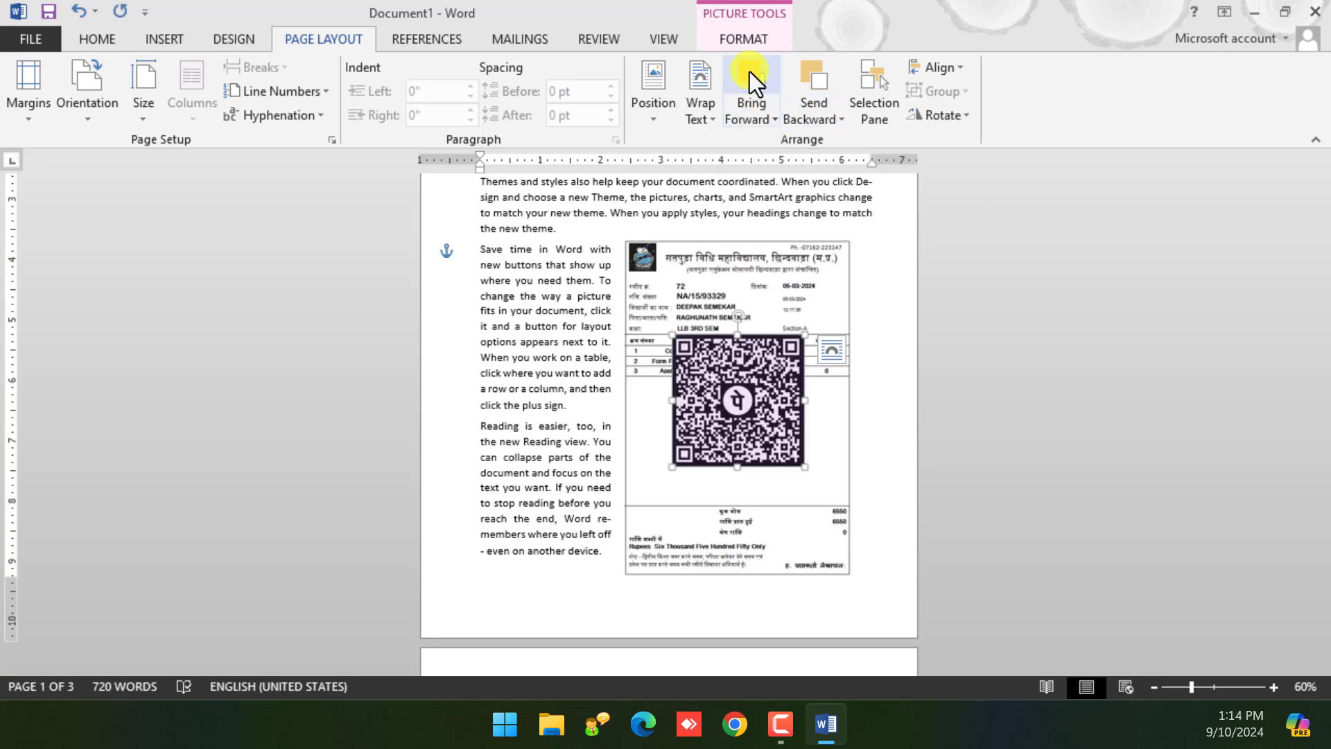
Alternate the QR code picture between one level backward and forward, ending with it behind the receipt
left_click(809, 82)
left_click(772, 81)
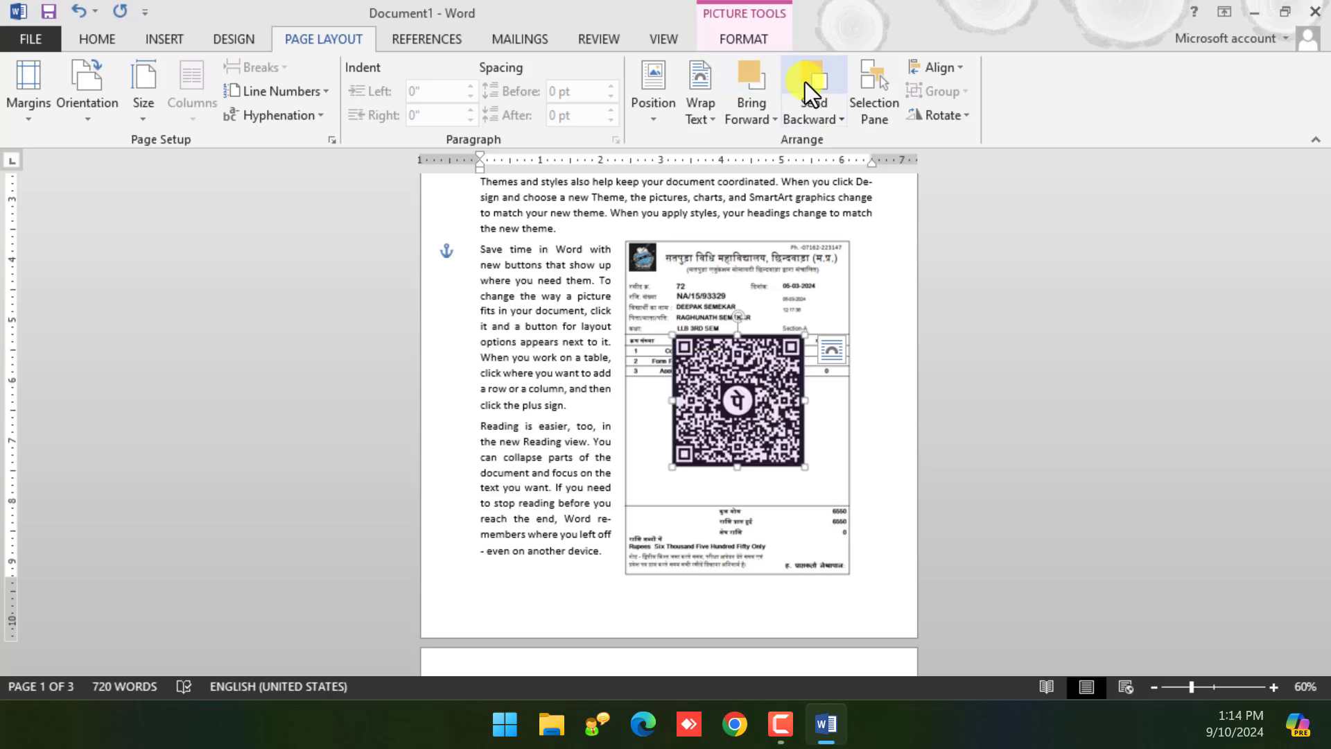
left_click(805, 82)
left_click(771, 86)
left_click(826, 84)
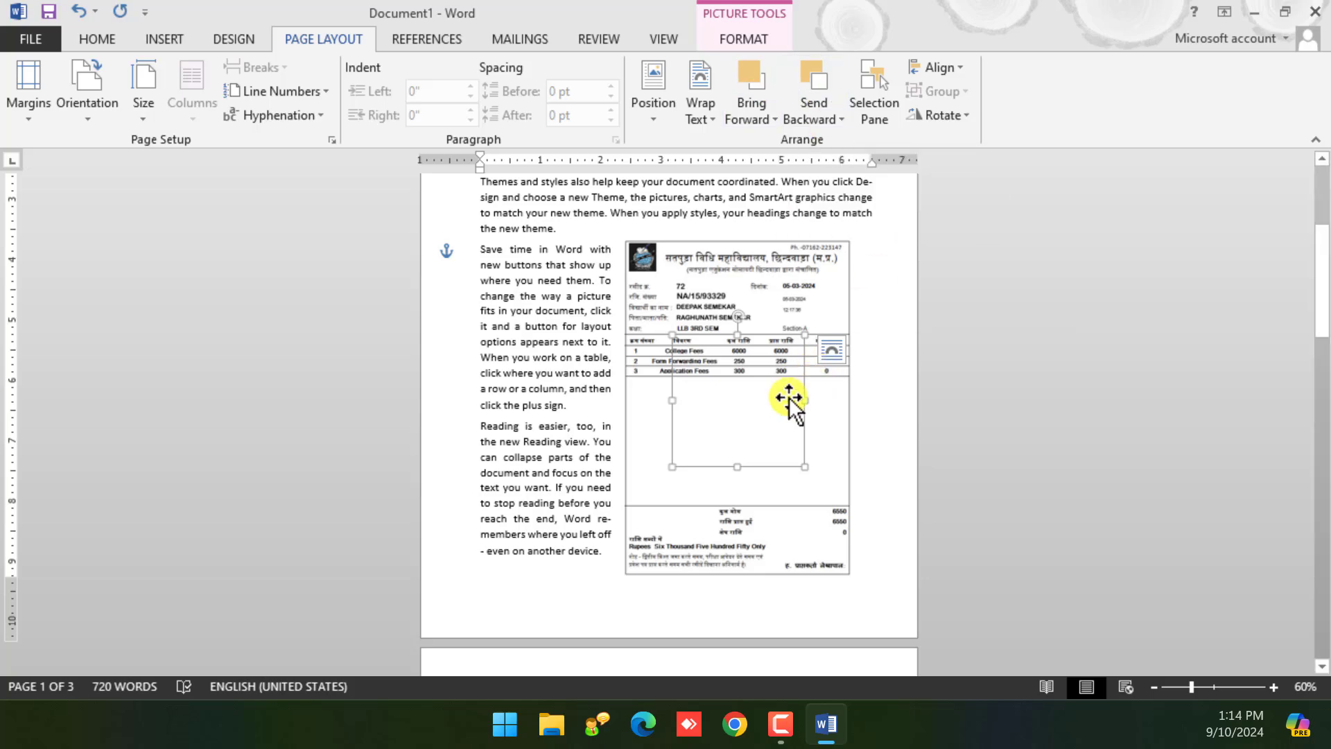
Separate the overlapping pictures so the receipt sits at the page's left margin and the QR code directly to its right
left_click_drag(710, 440, 542, 487)
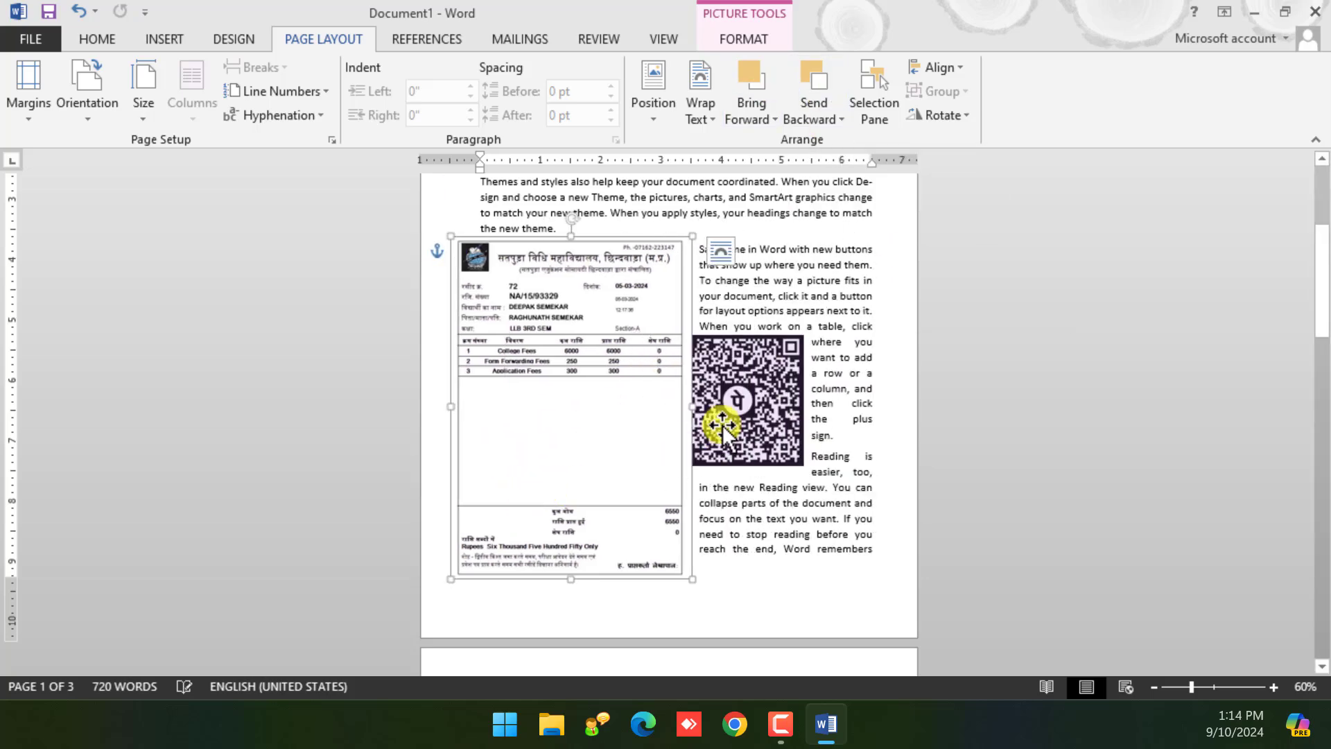
left_click_drag(717, 423, 764, 427)
left_click_drag(526, 405, 566, 404)
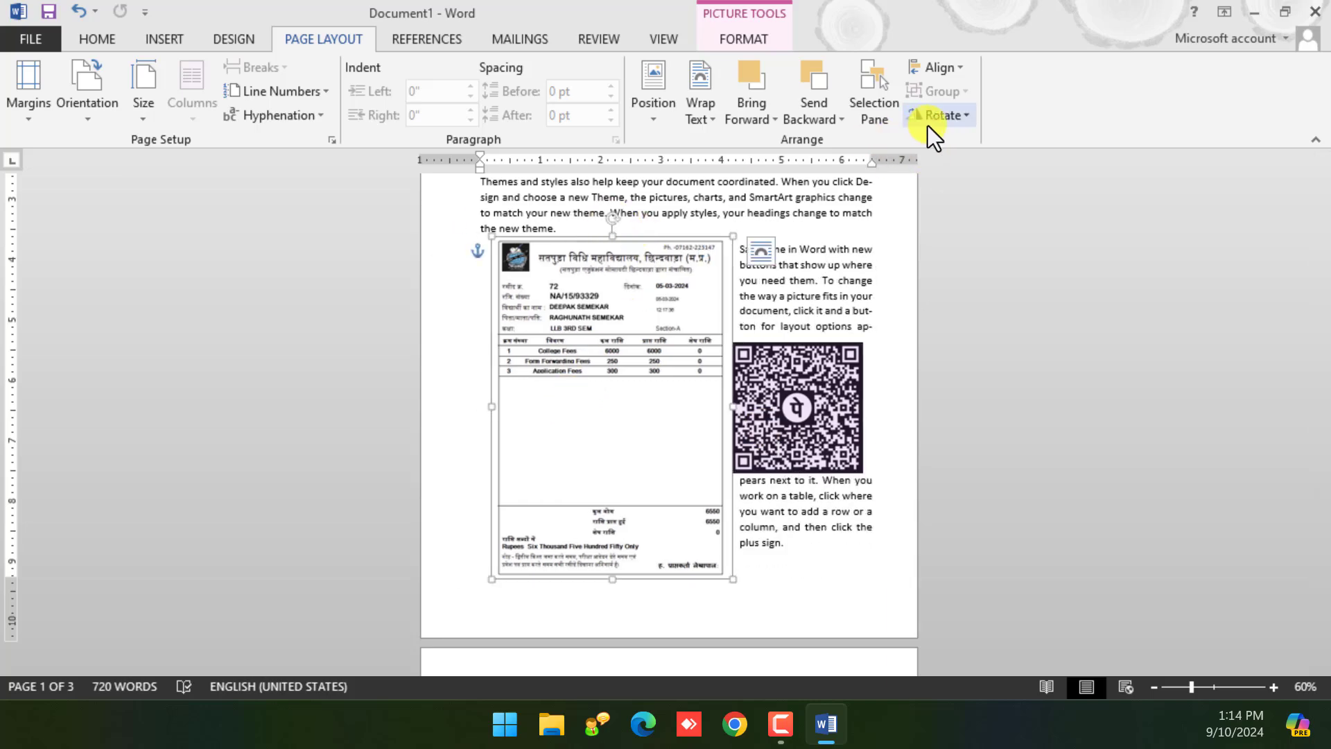
left_click(948, 119)
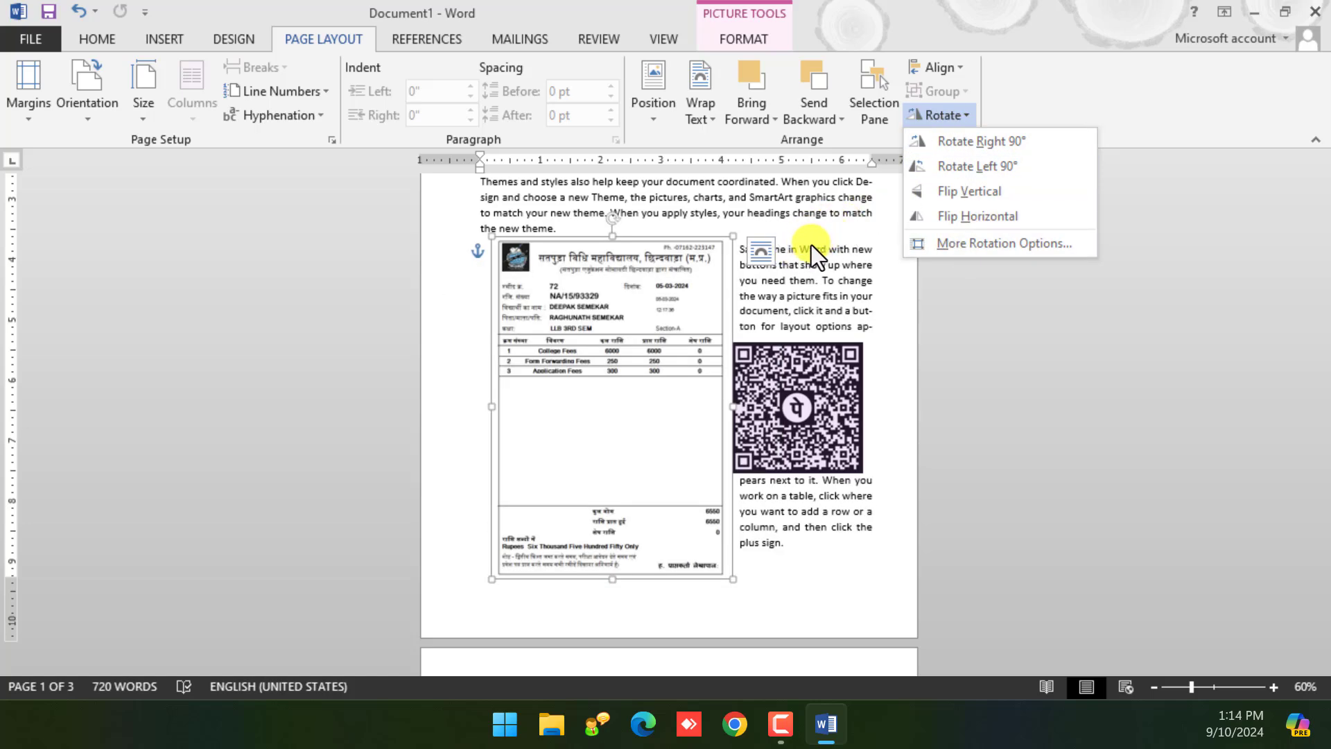
left_click(811, 244)
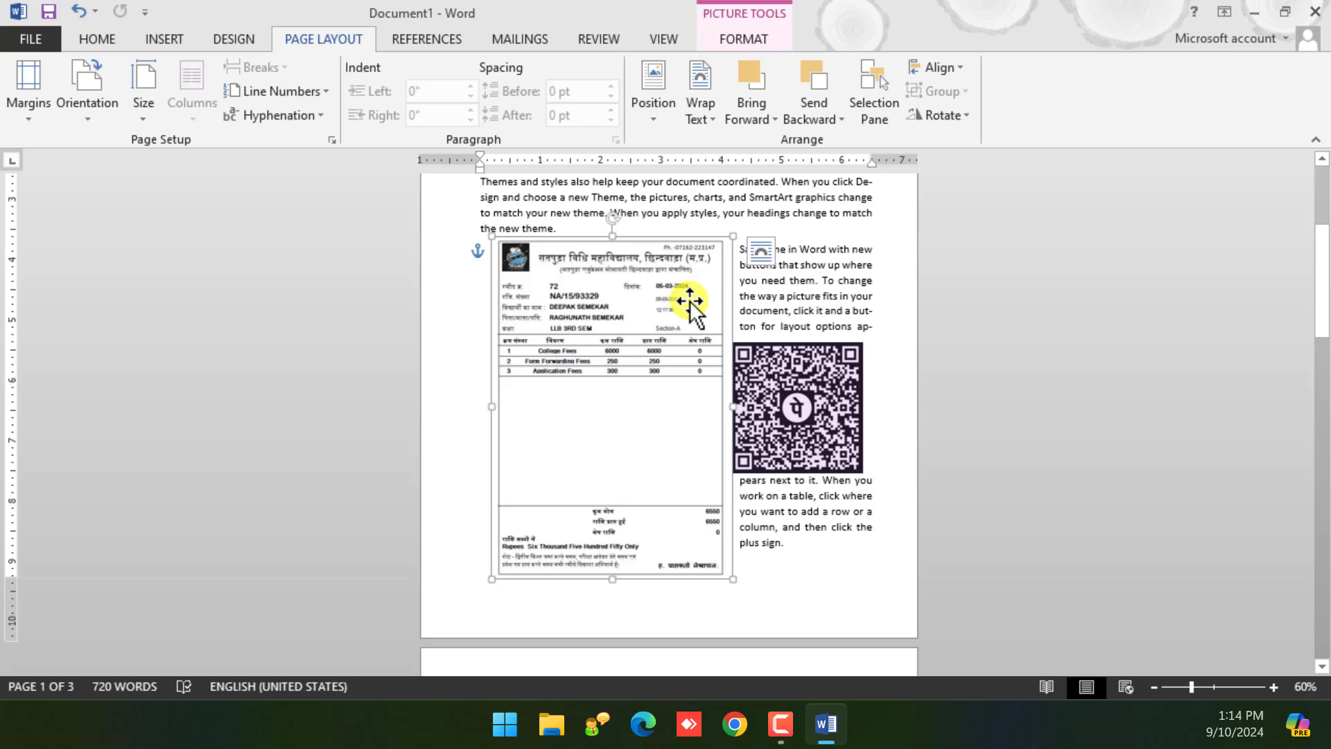
Display the Selection pane and repeatedly hide and show Picture 2 and Picture 3 individually, leaving both visible
left_click(884, 115)
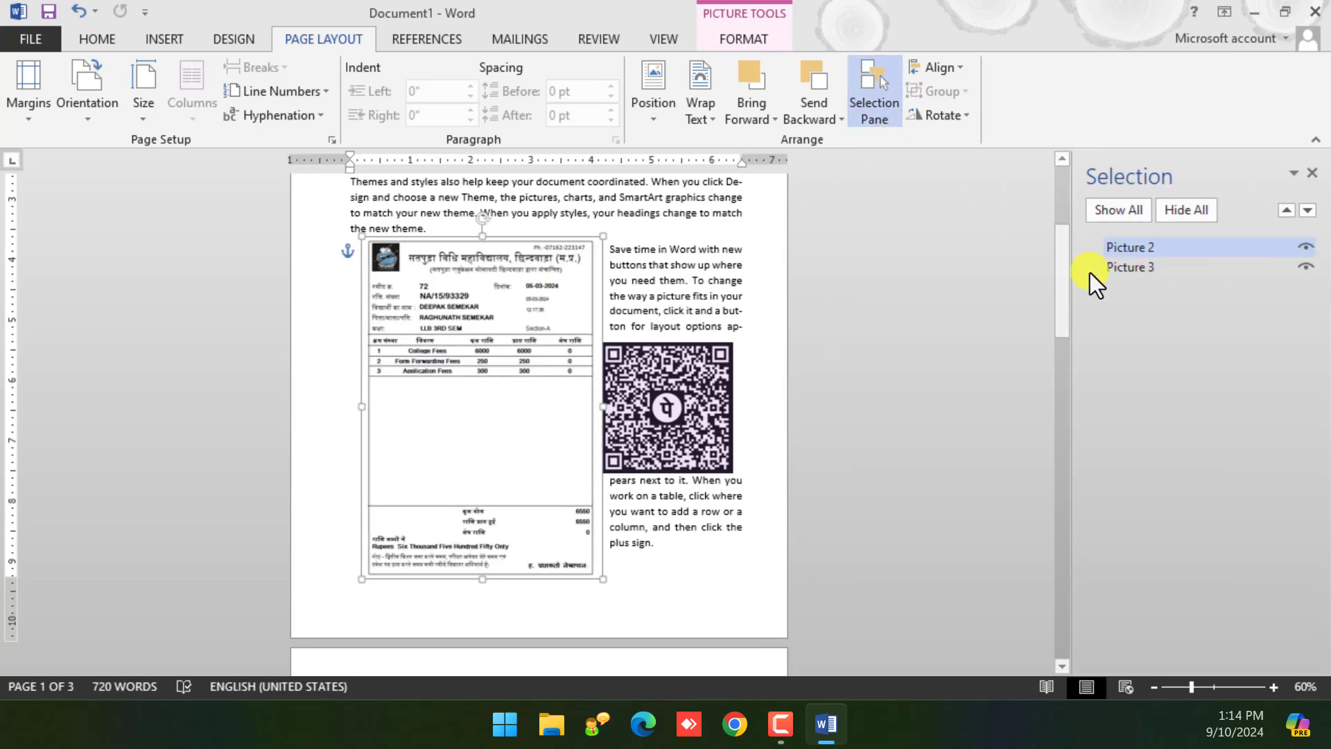
left_click(1306, 249)
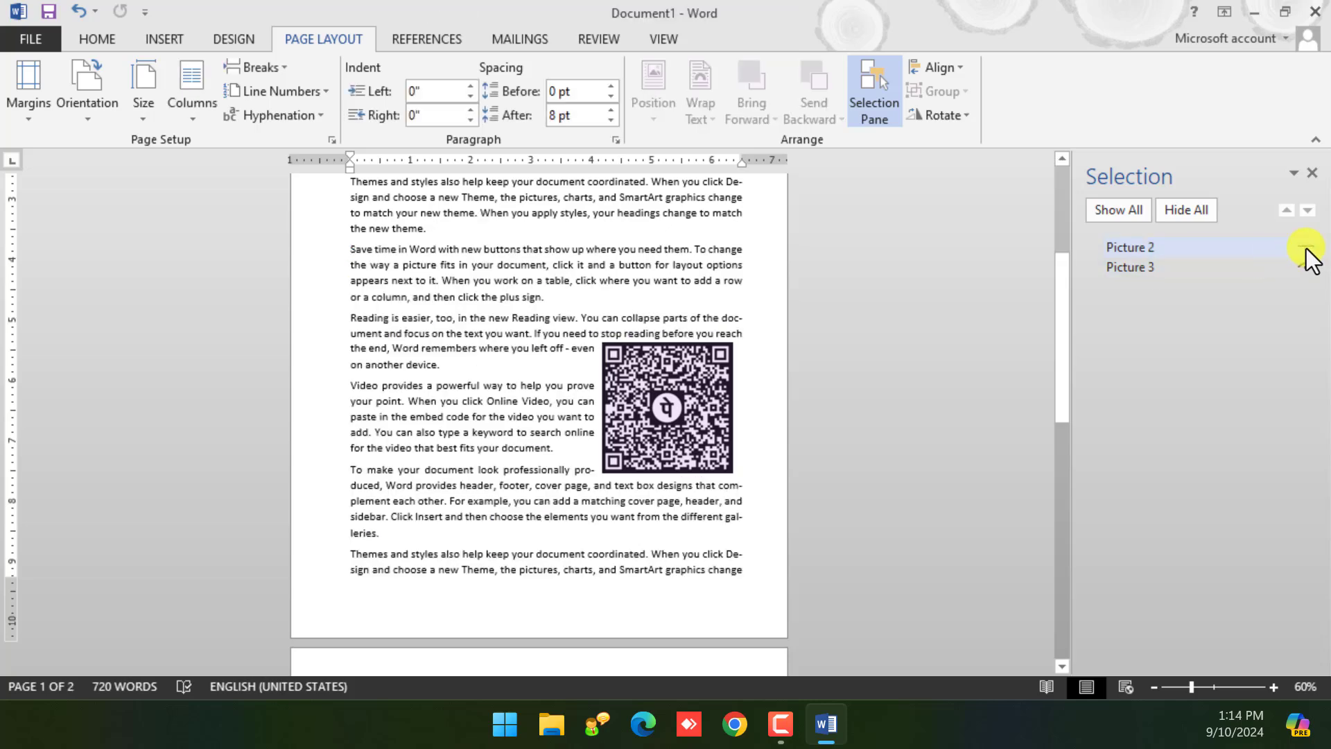
left_click(1306, 248)
left_click(1304, 255)
left_click(1305, 268)
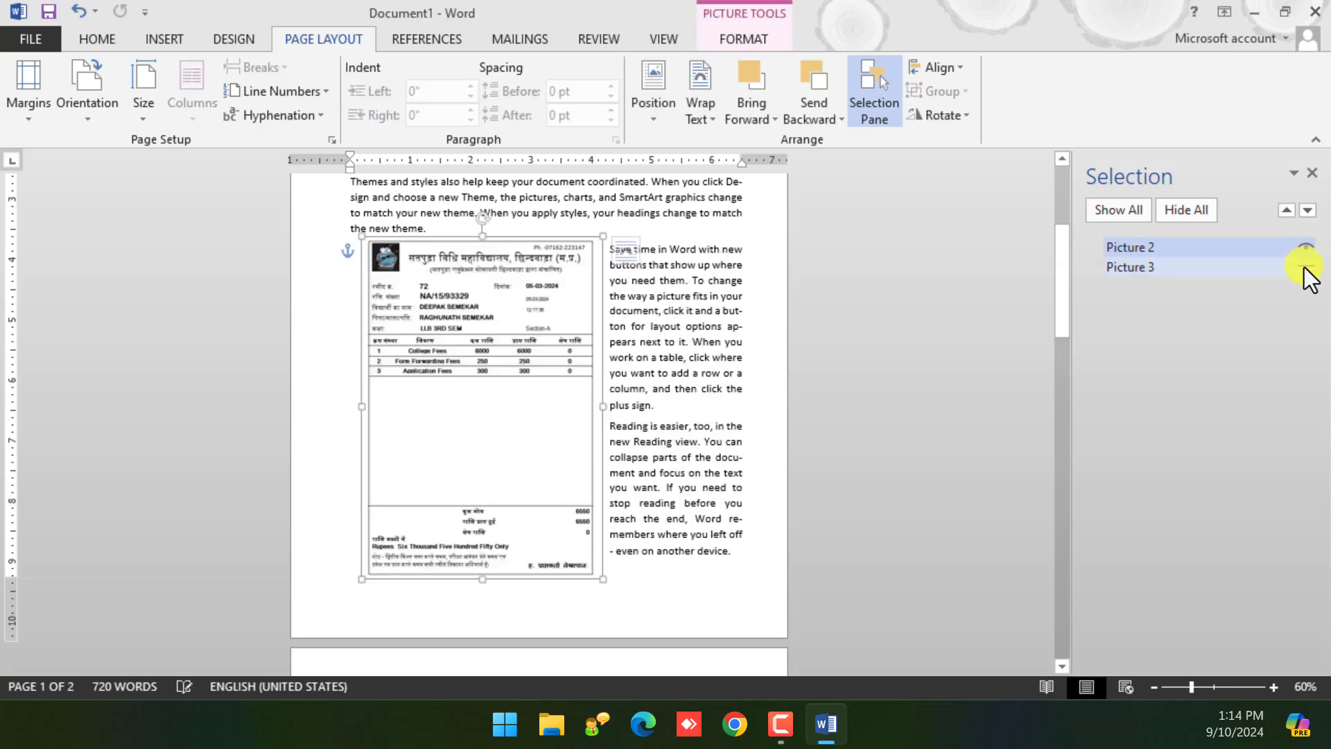
left_click(1305, 268)
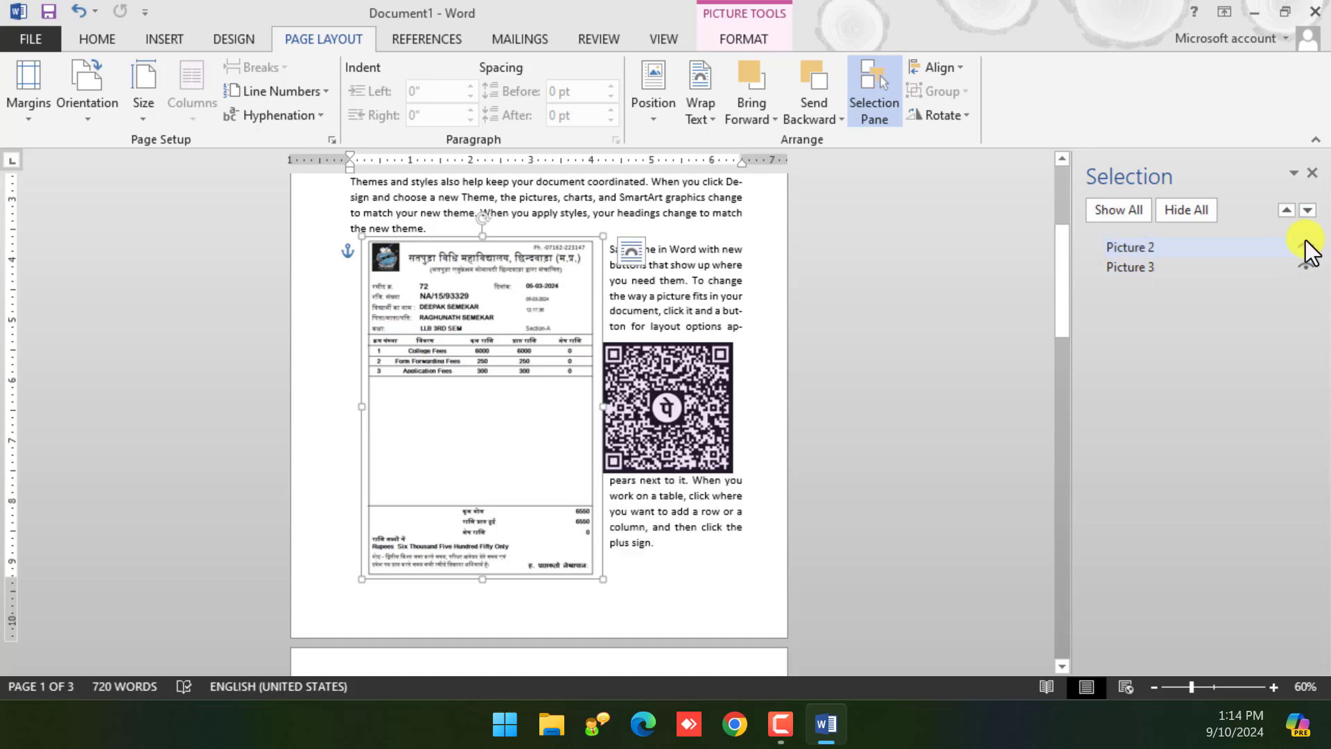
left_click(1305, 267)
left_click(1306, 265)
left_click(1307, 267)
left_click(1305, 266)
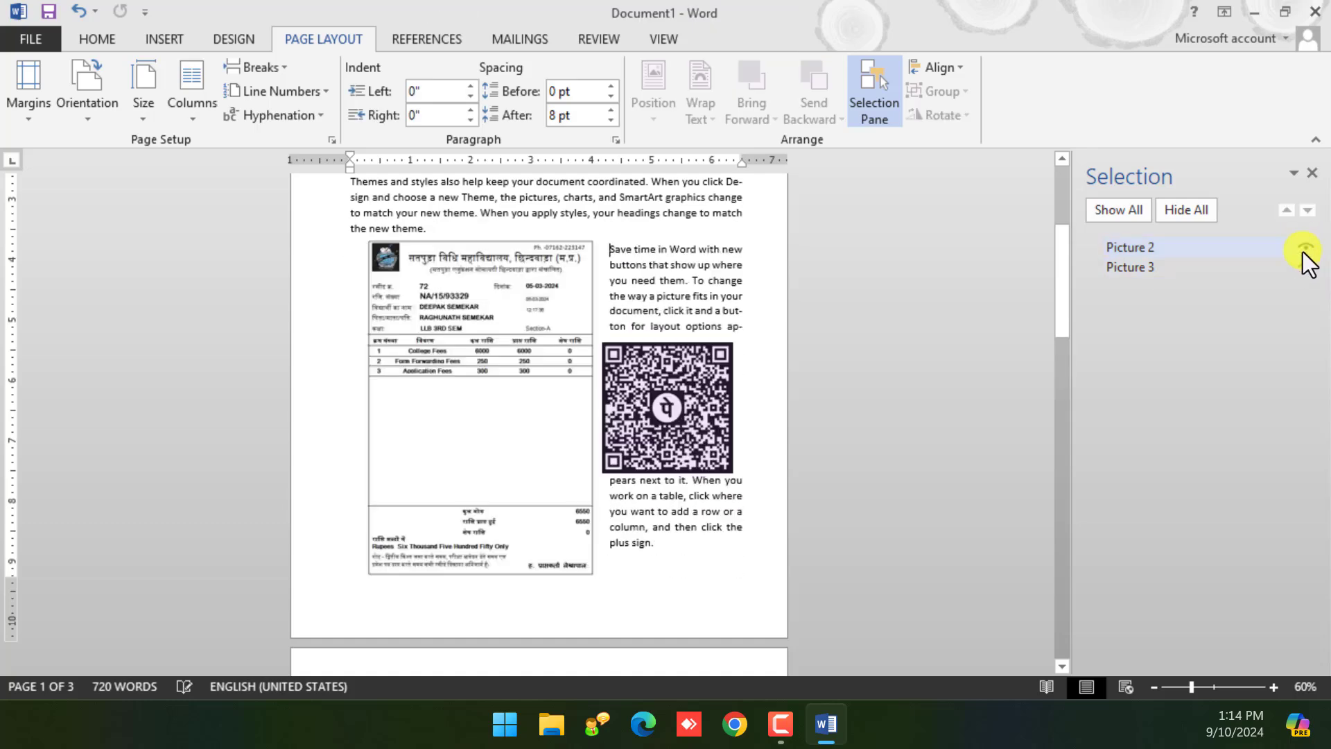
left_click(1305, 248)
left_click(1305, 249)
Hide all pictures at once, show them all again, and close the Selection pane
left_click(1192, 207)
left_click(1126, 211)
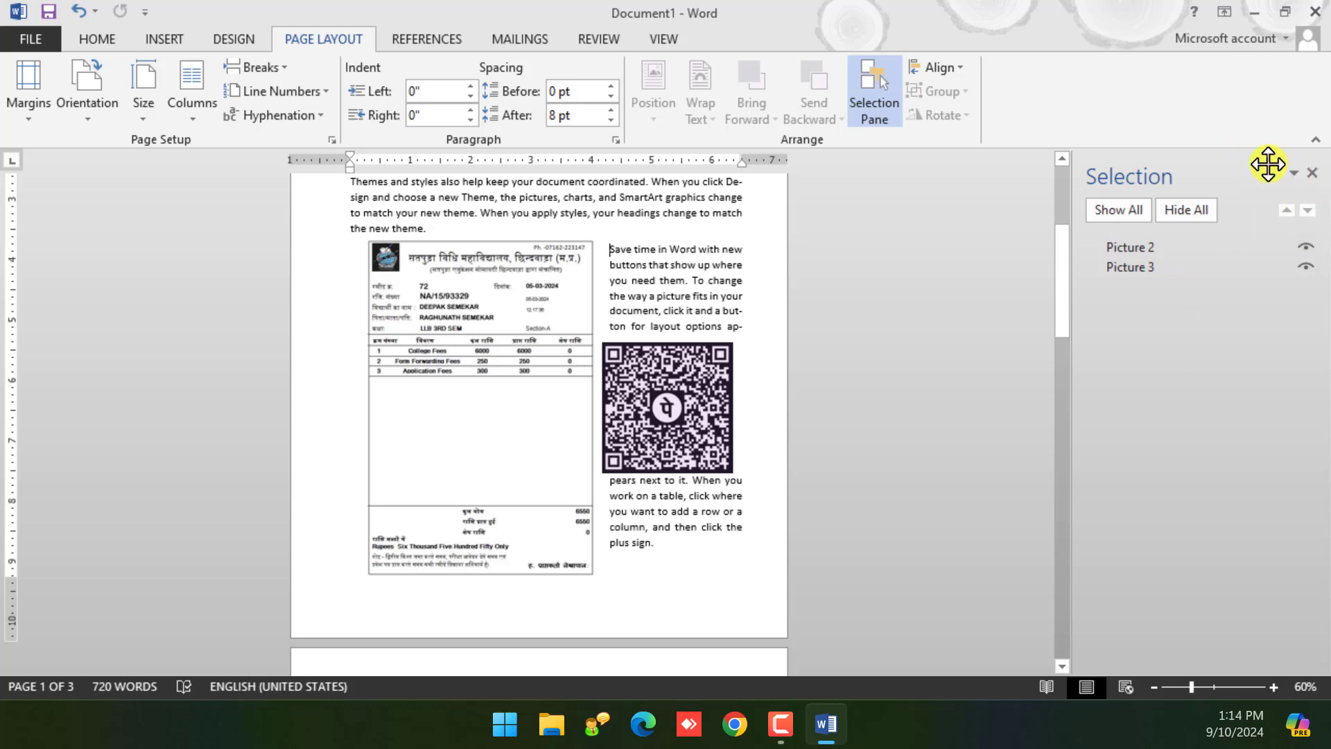
left_click(1312, 173)
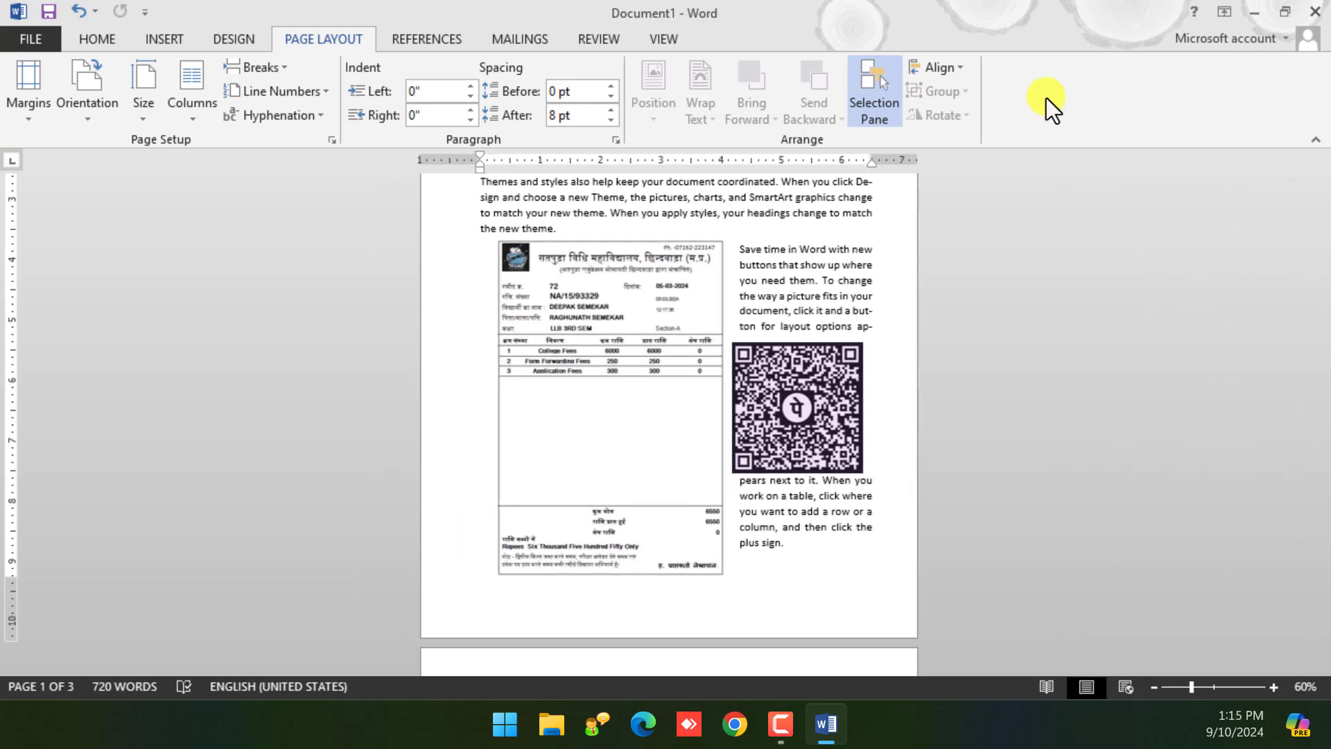
left_click(959, 64)
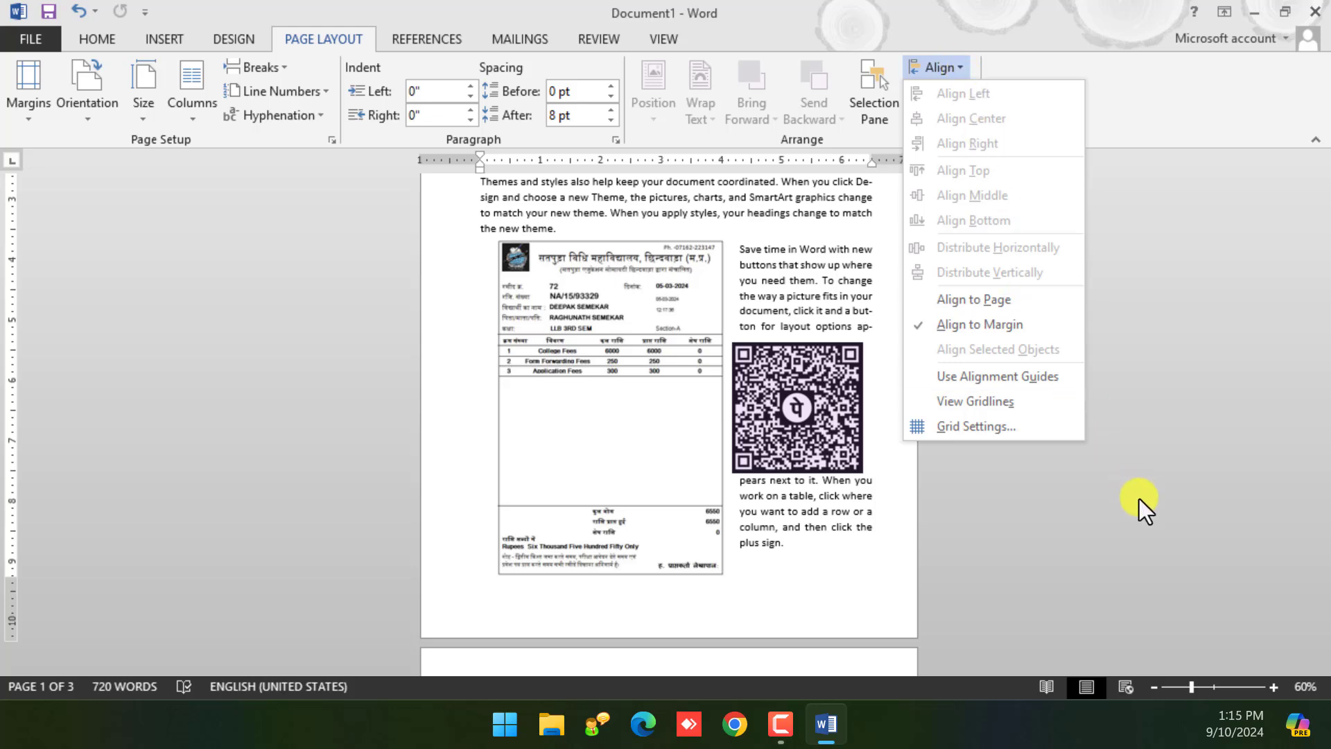
left_click(1008, 509)
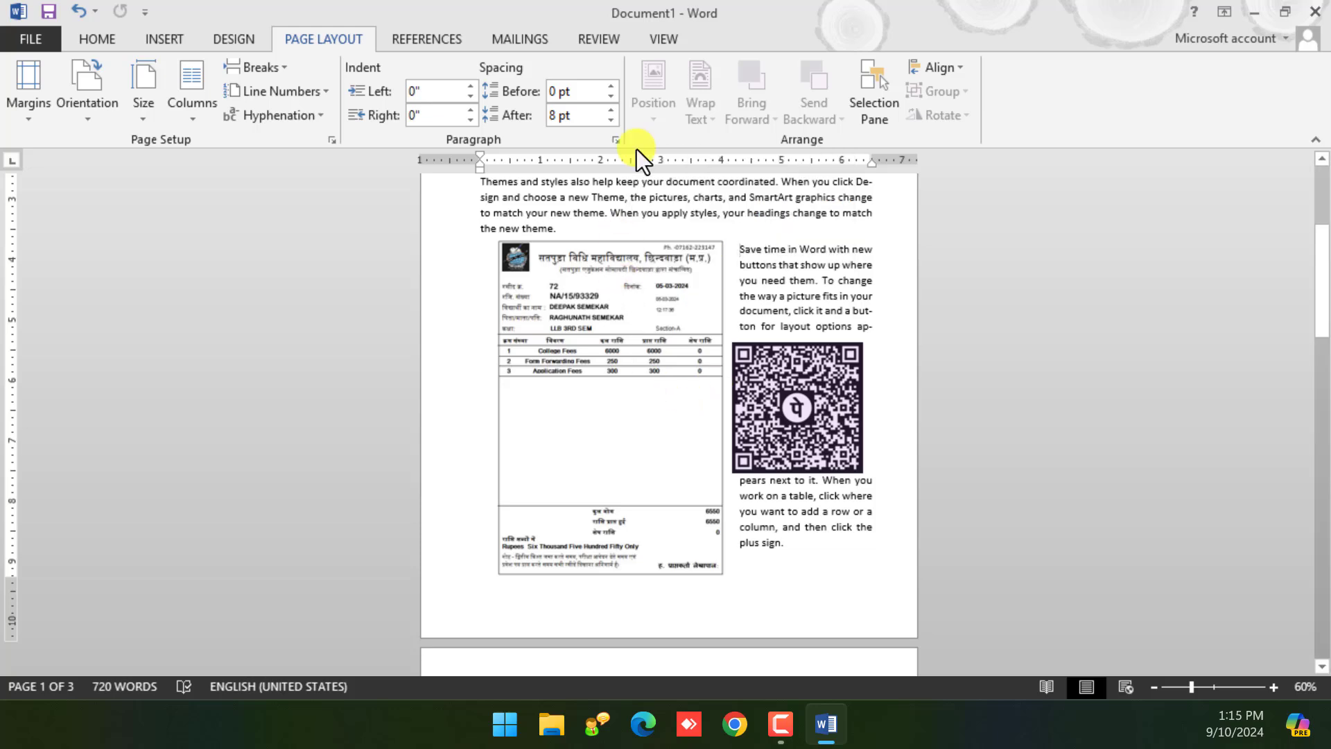
left_click(627, 323)
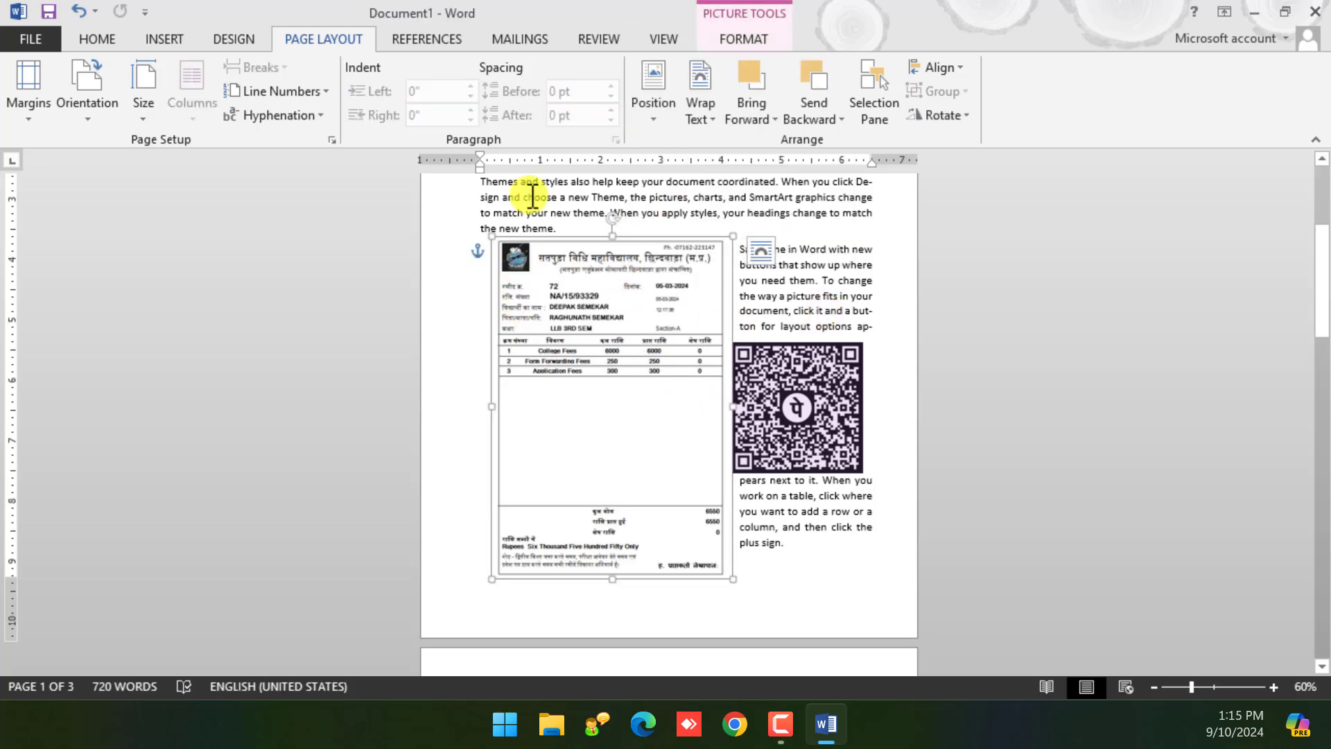
left_click(755, 40)
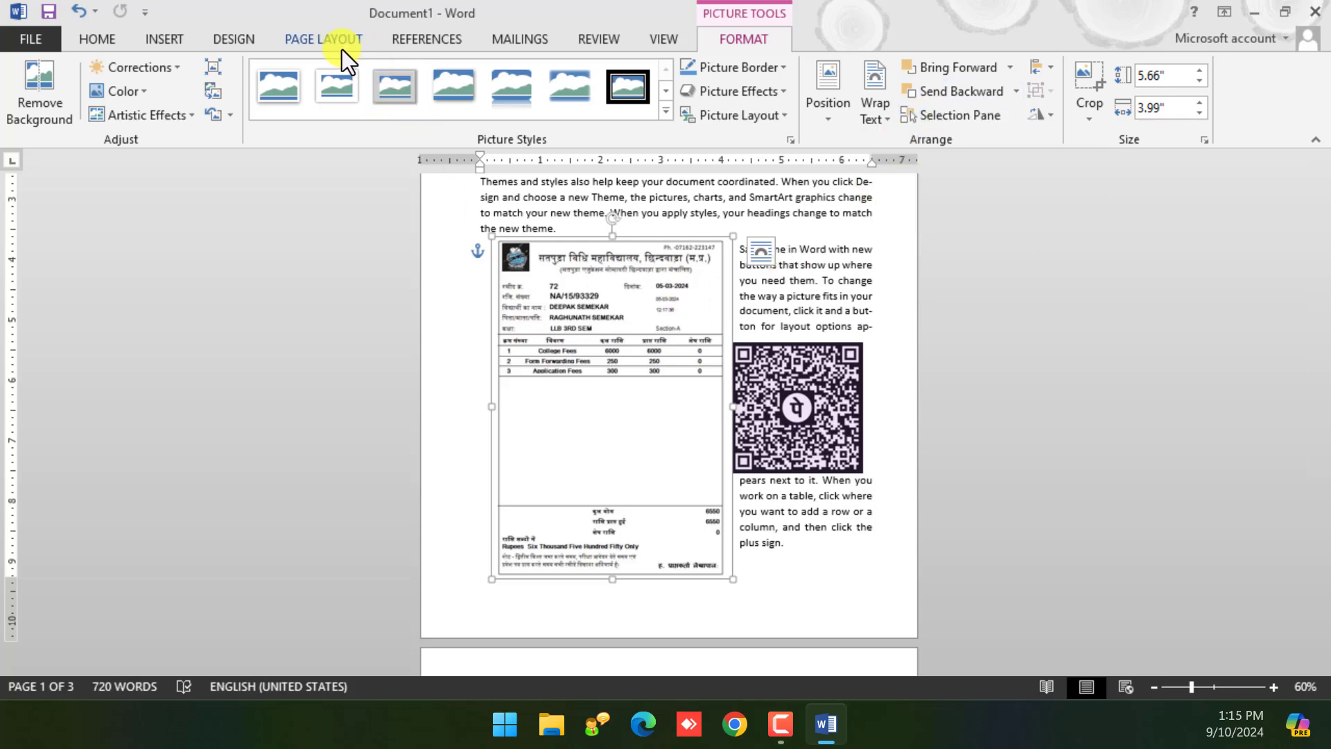
left_click(320, 47)
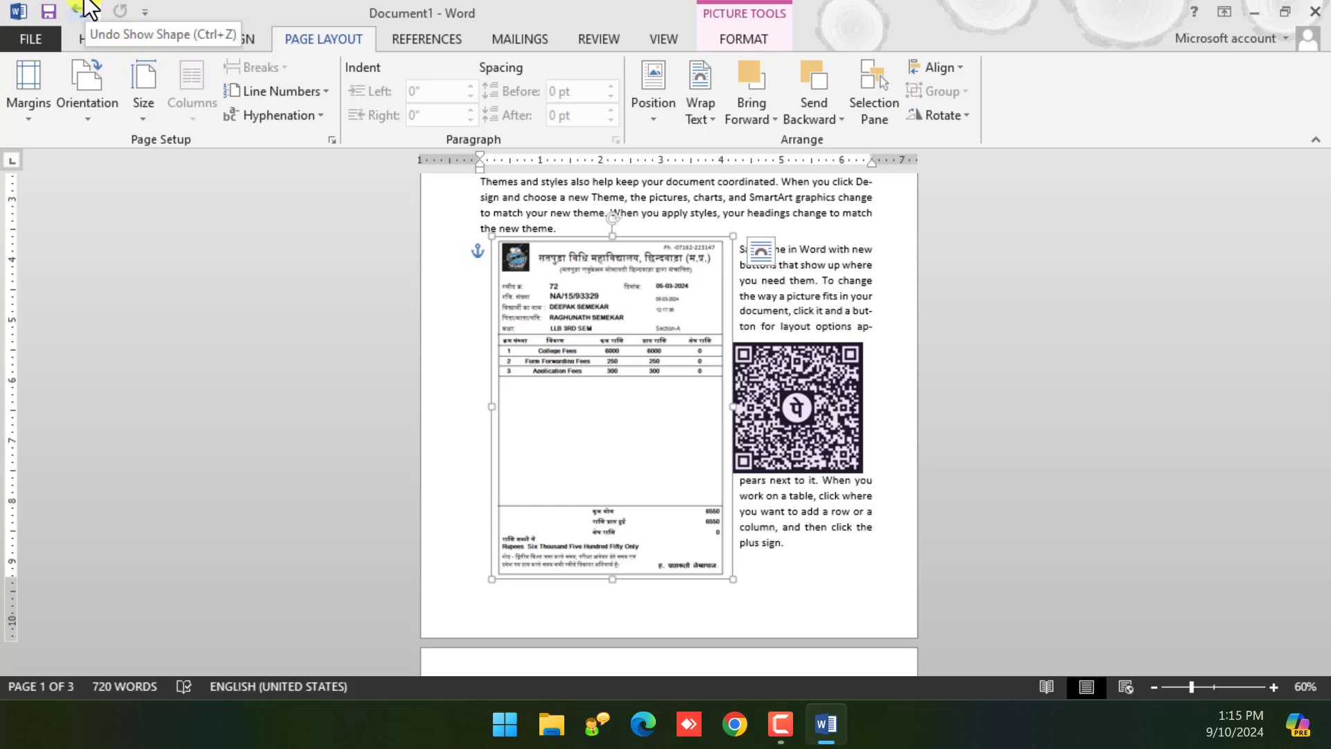
left_click(171, 40)
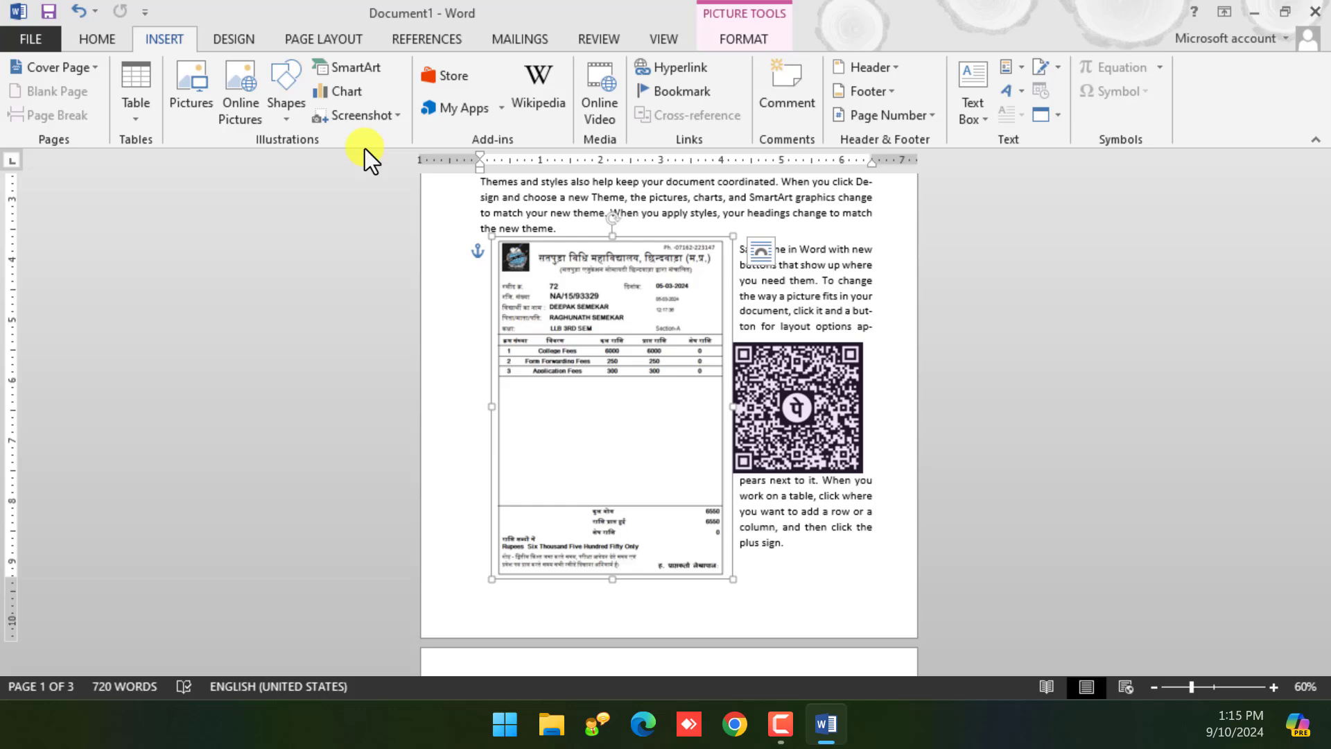
left_click(211, 44)
left_click(325, 57)
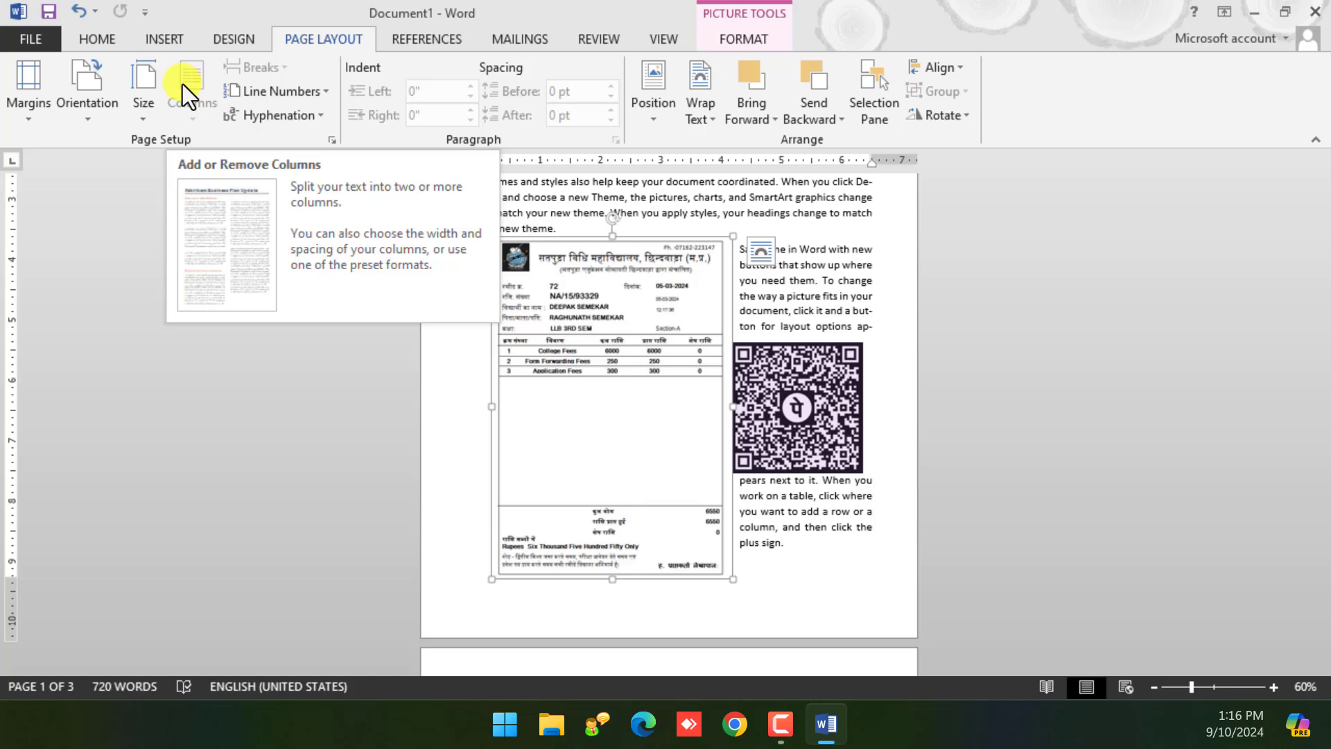
left_click(113, 36)
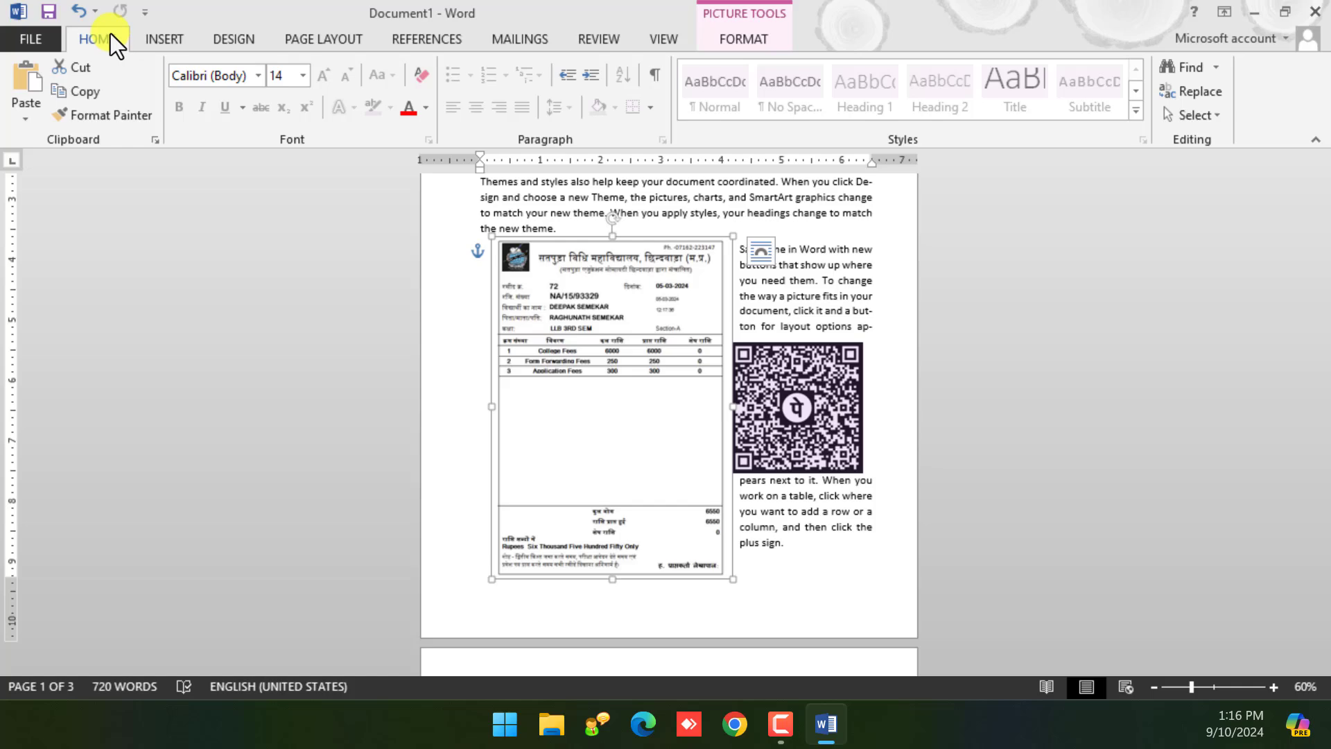
left_click(321, 37)
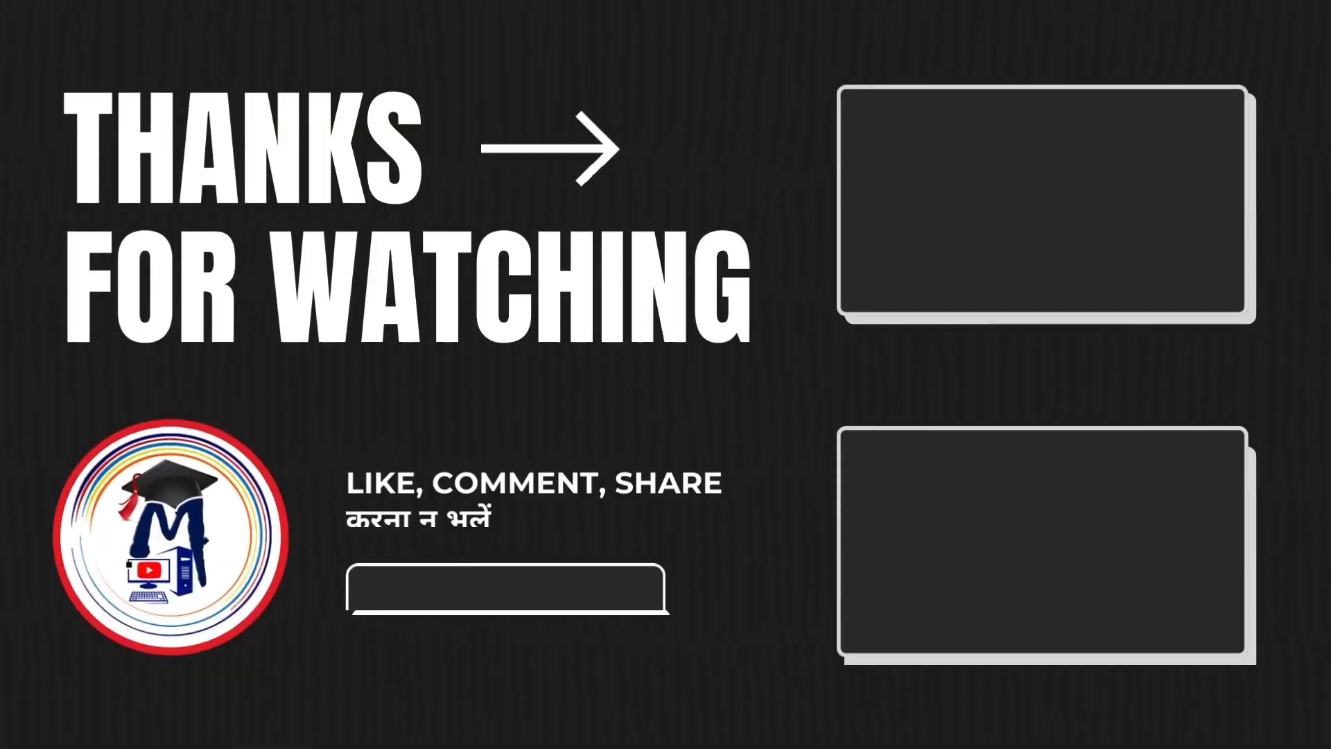